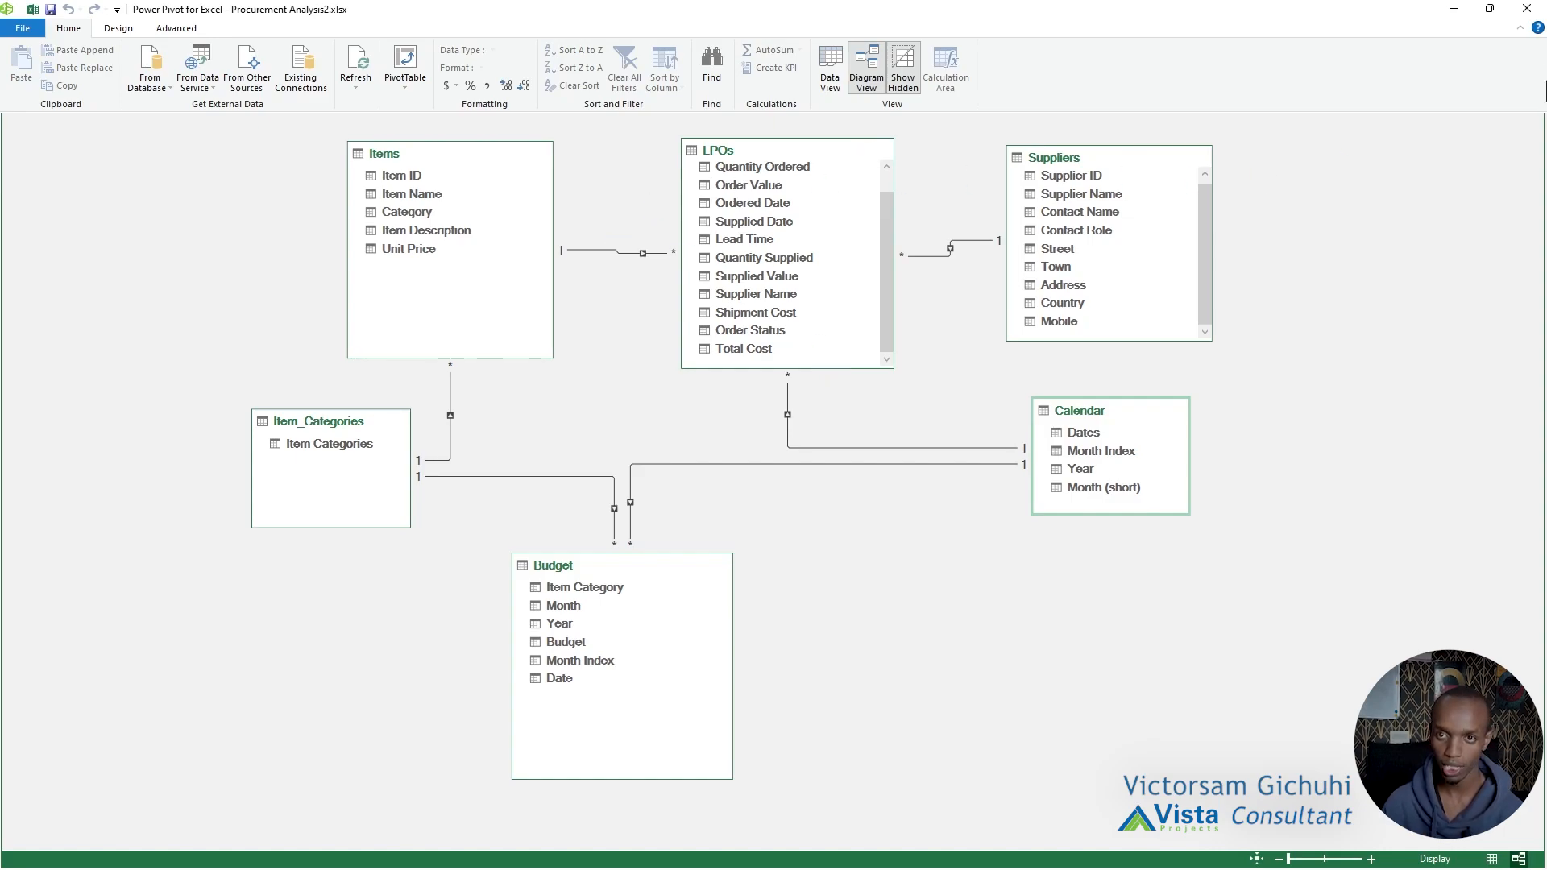
Close the Power Pivot data model window and add a new worksheet named Analysis.
left_click(1526, 9)
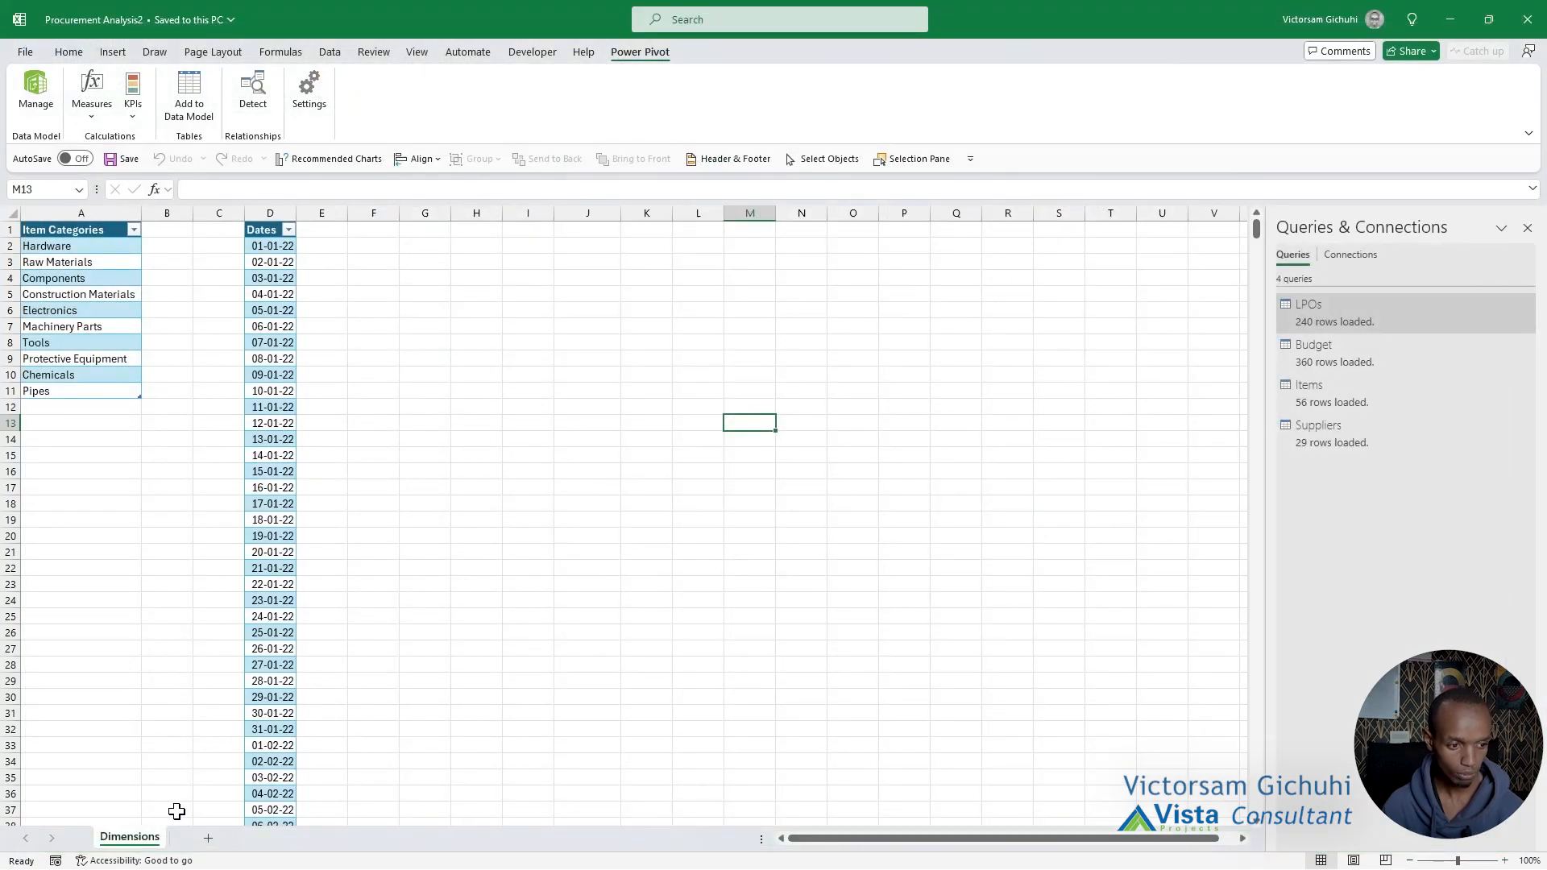
left_click(208, 838)
double_click(202, 838)
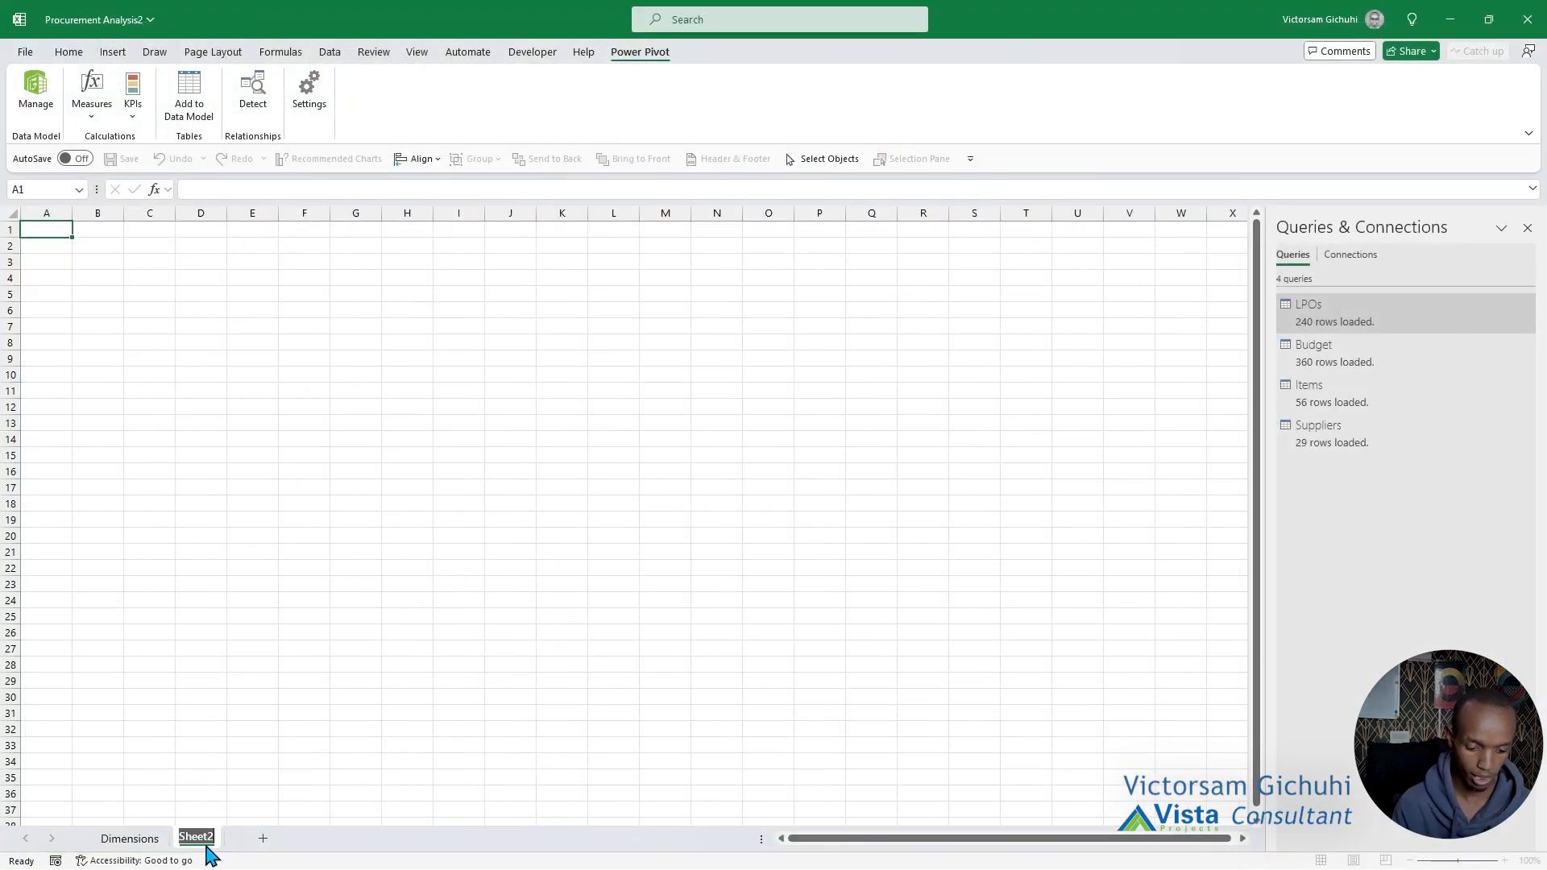
type("Analy")
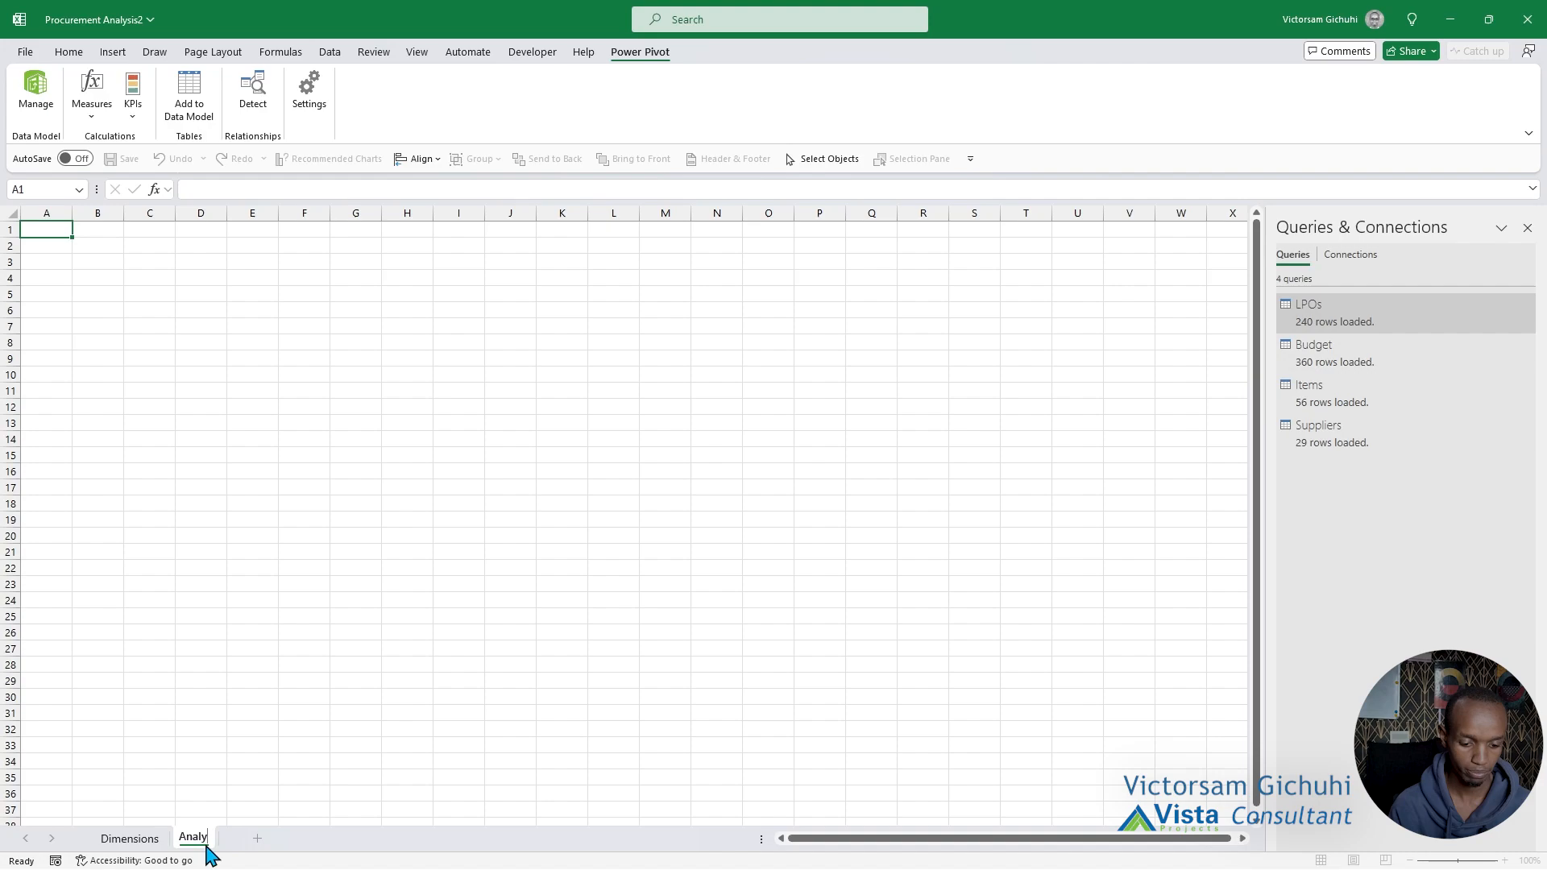
type("sis")
key("Return")
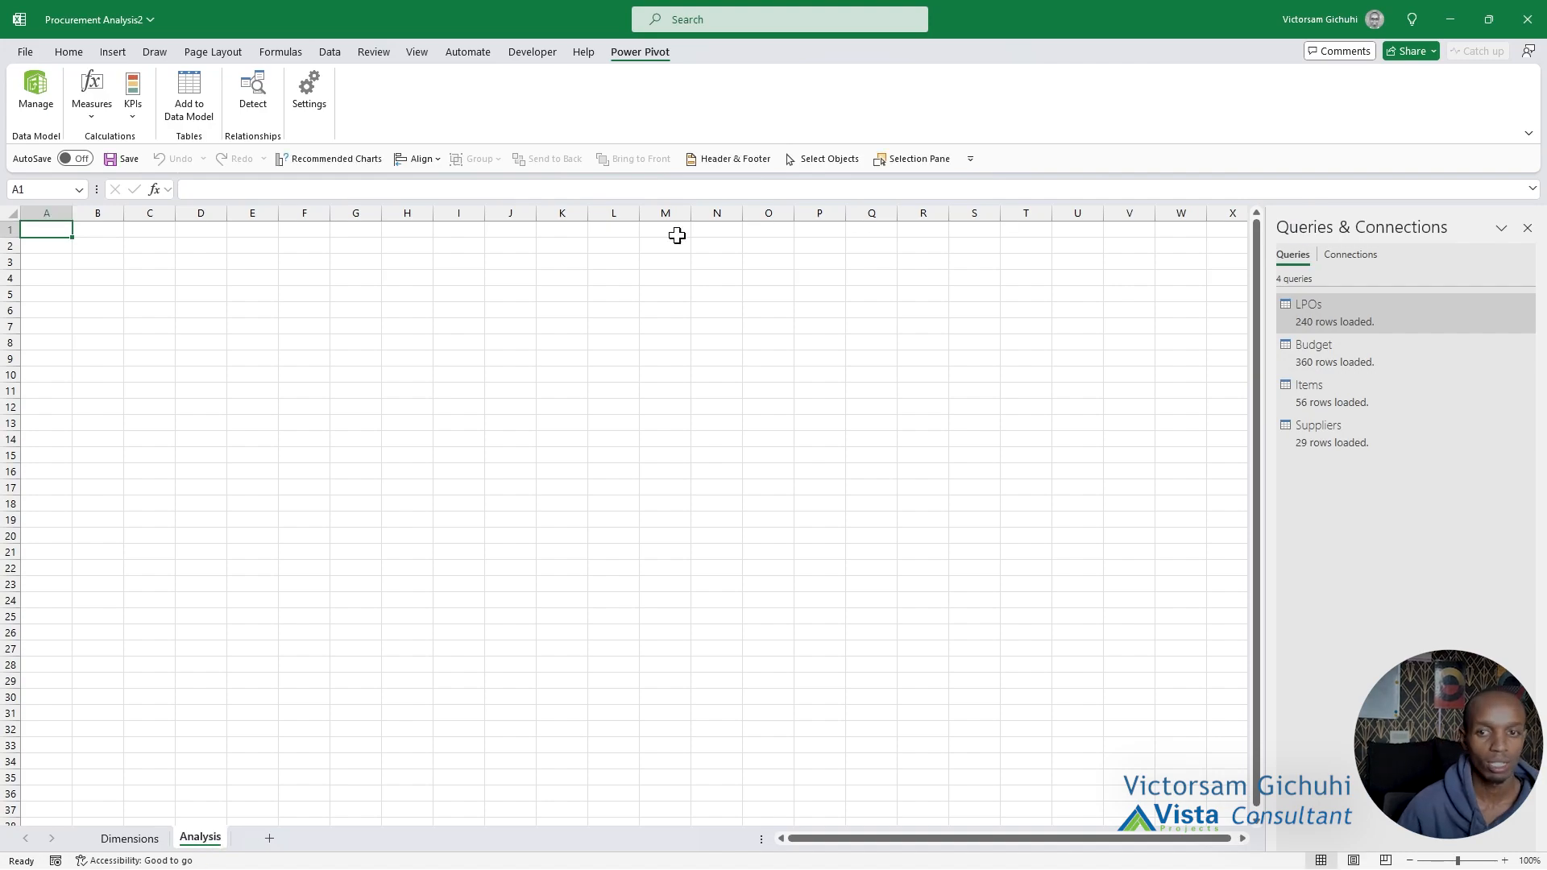
Insert a PivotTable from the data model at cell A1 of the existing Analysis sheet.
left_click(124, 55)
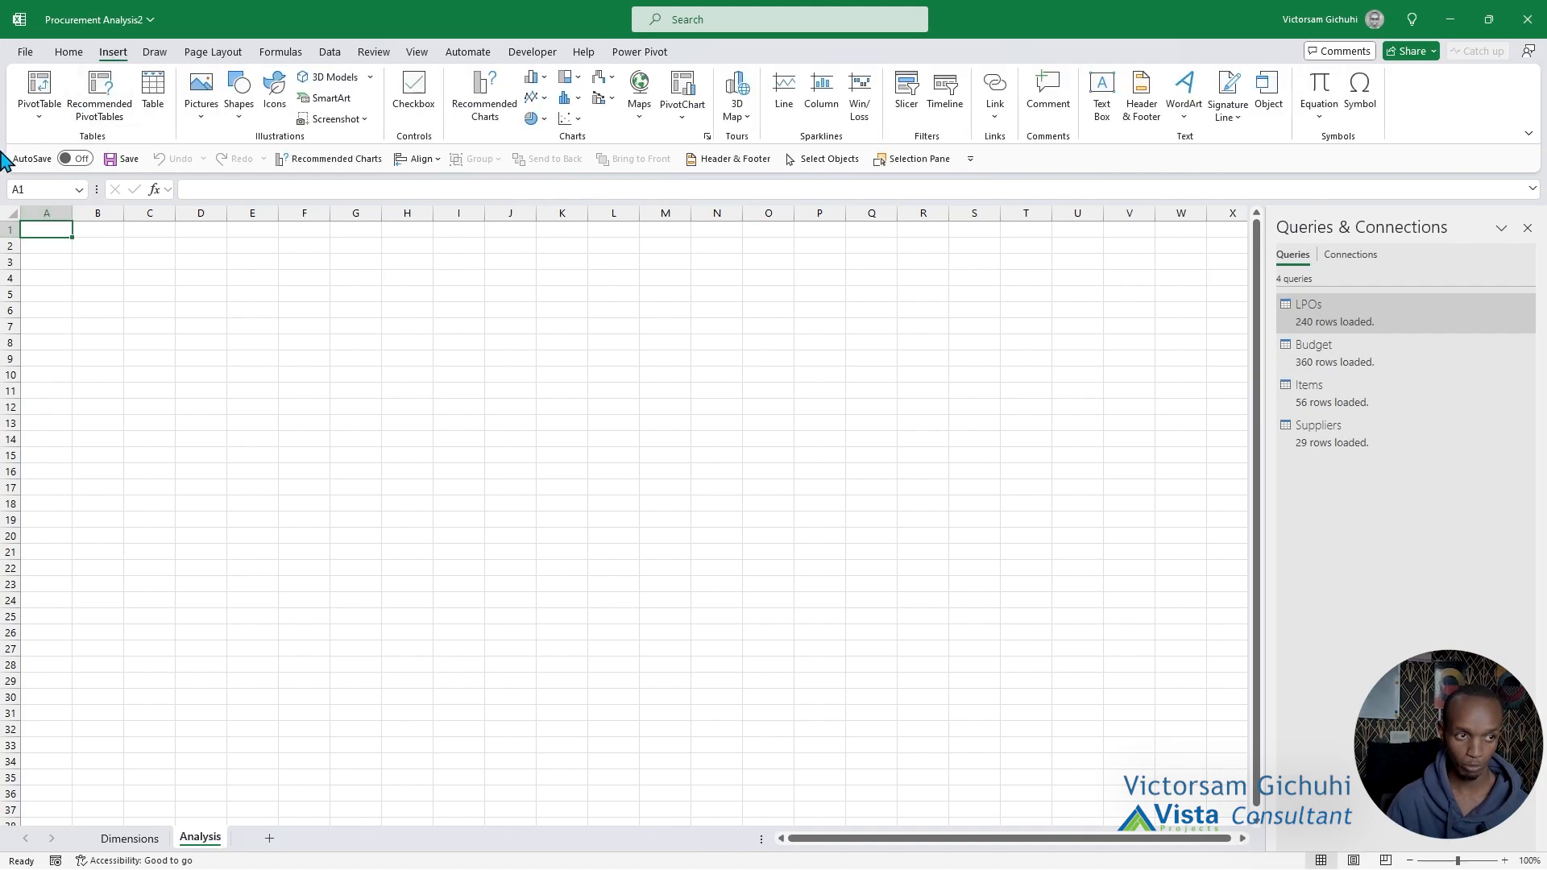
left_click(39, 113)
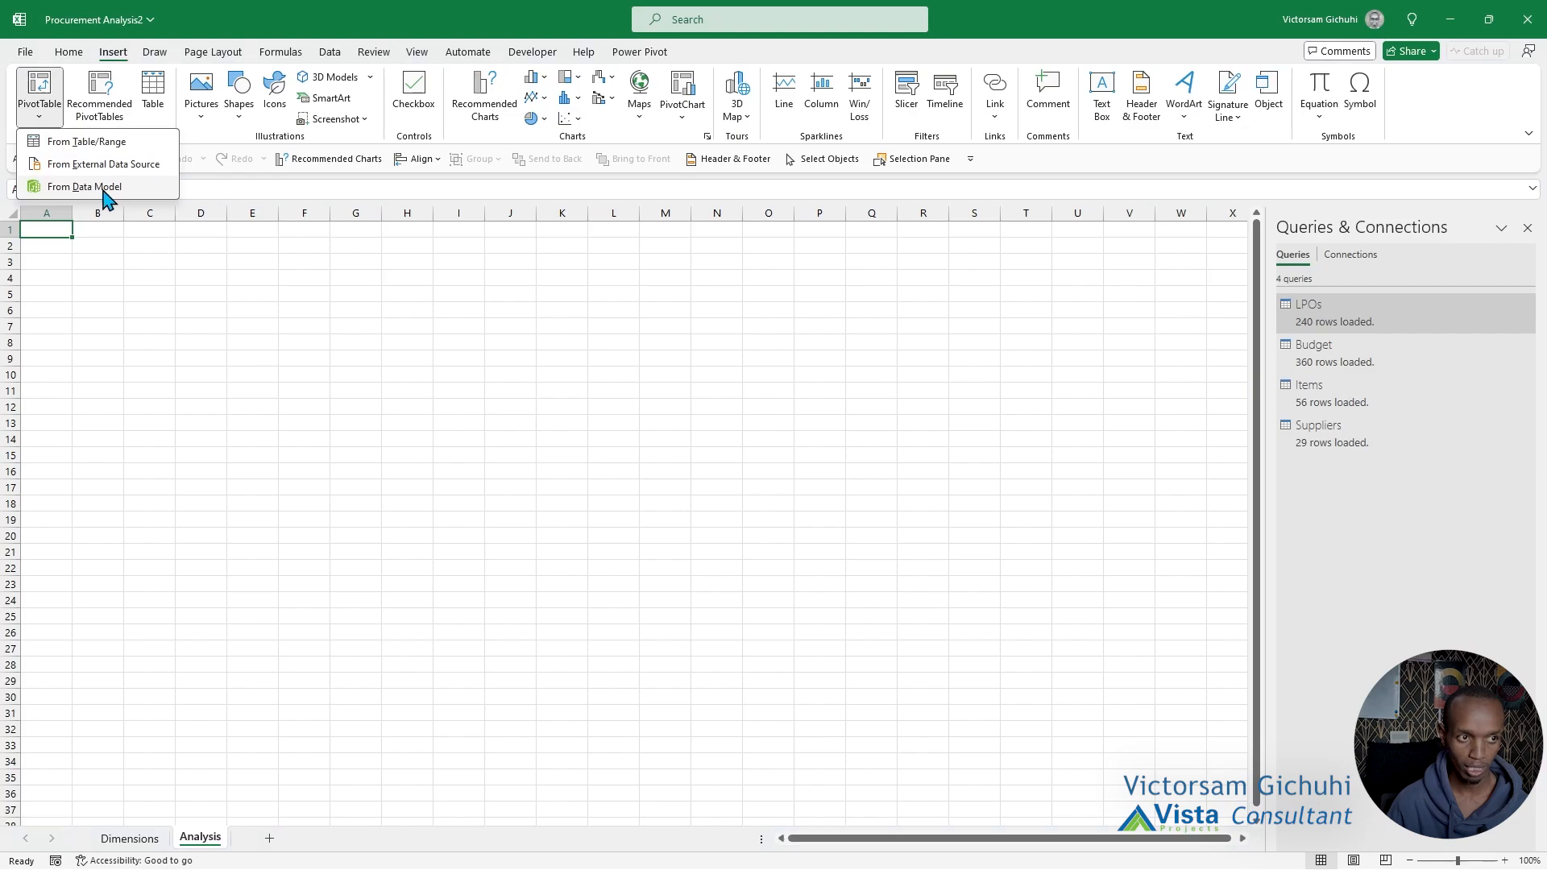
left_click(101, 194)
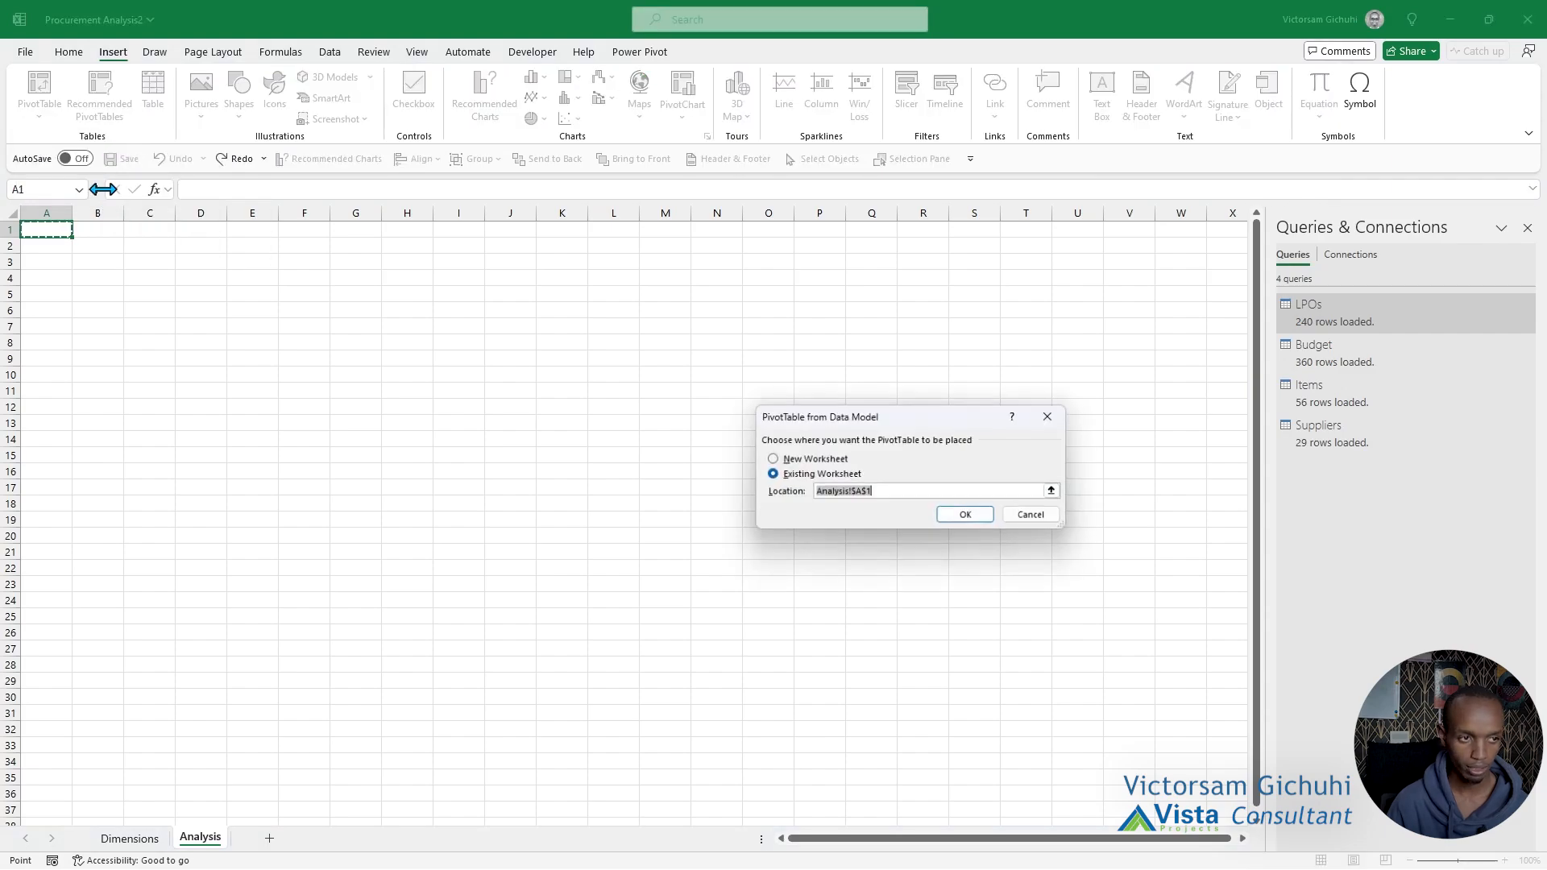
left_click(984, 518)
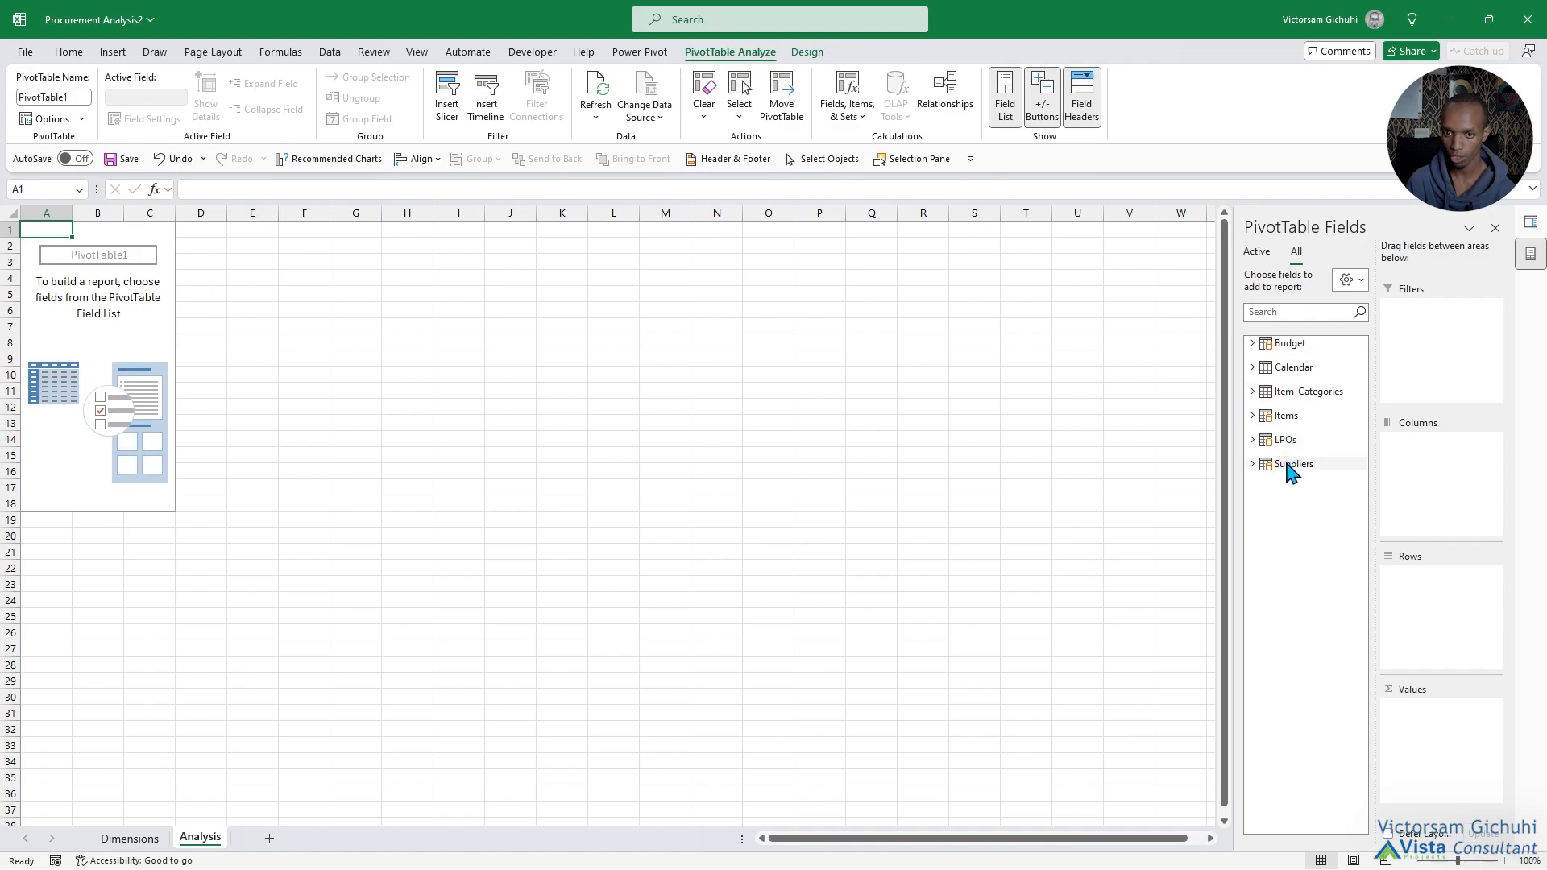
Examine the data model tables in the PivotTable field list and the source tables on the Dimensions sheet.
left_click(1248, 400)
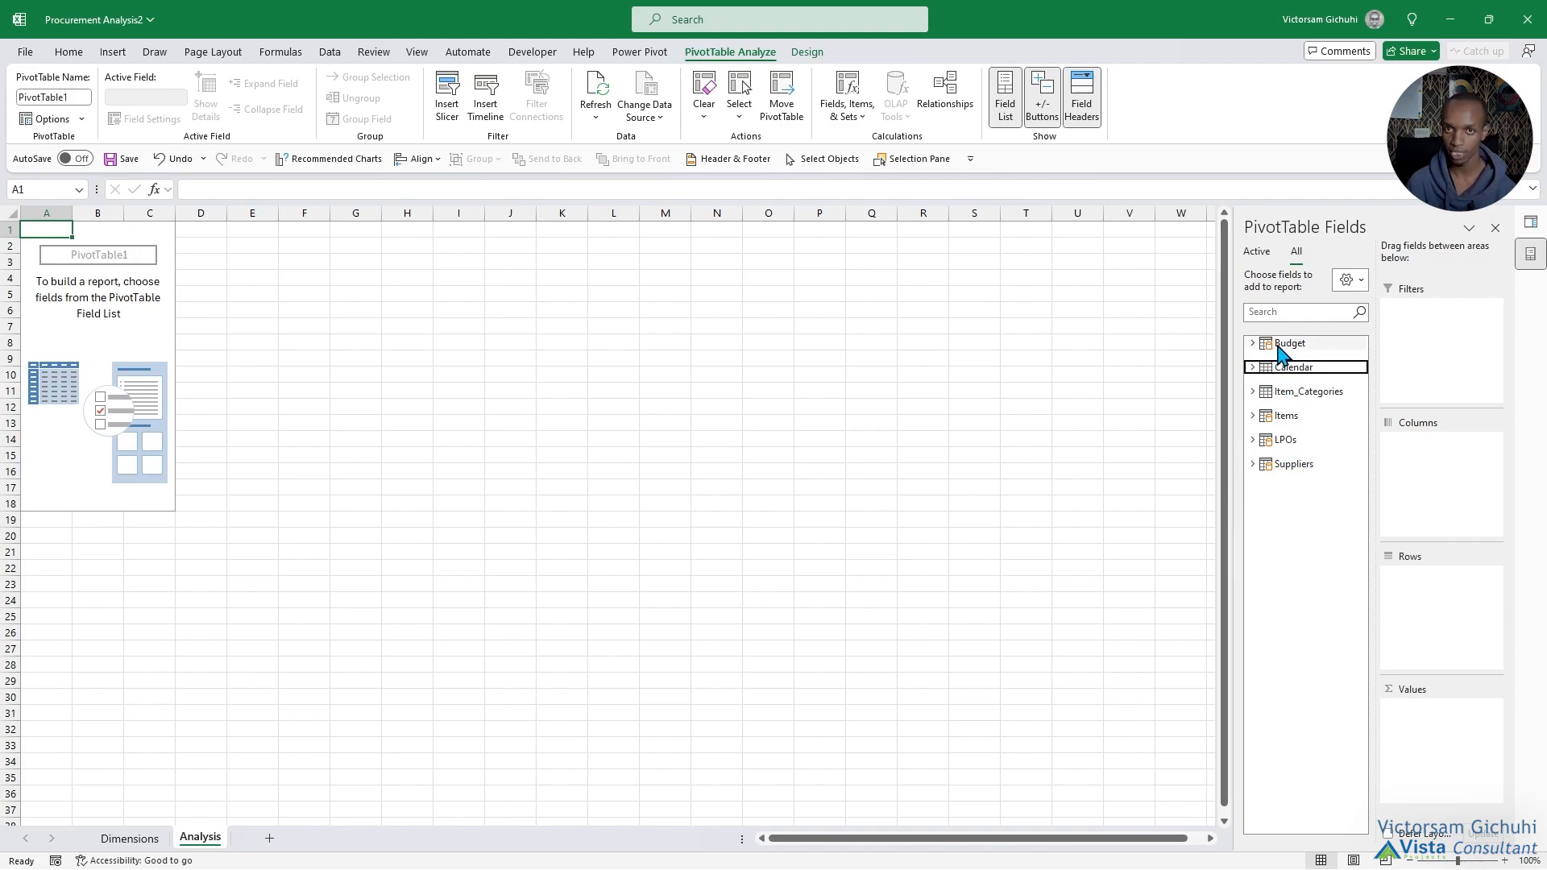
left_click(1278, 347)
left_click(1279, 347)
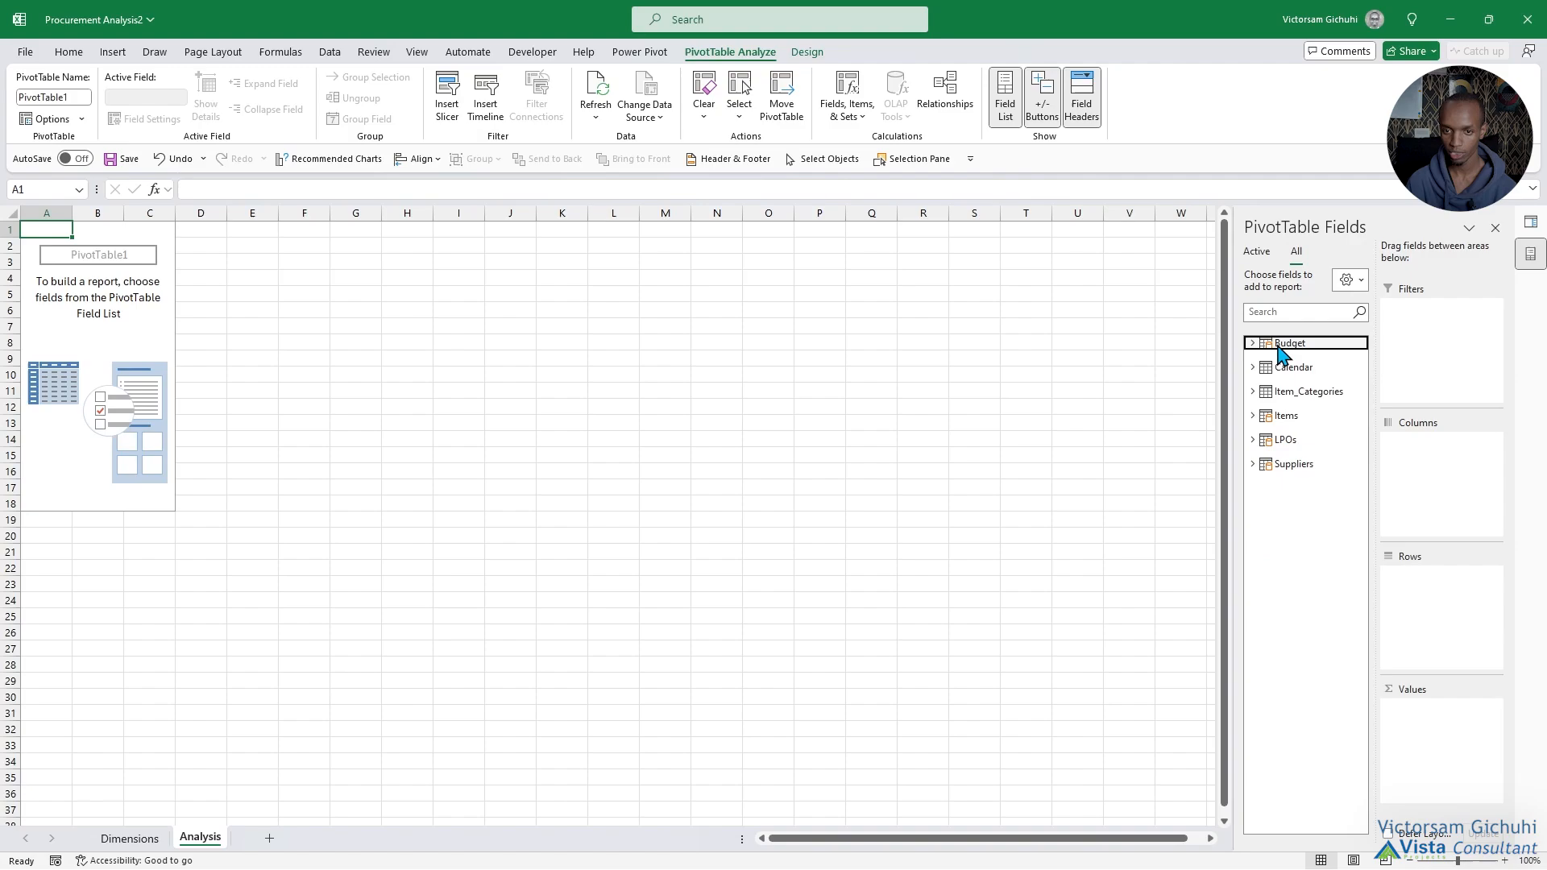
left_click(1290, 416)
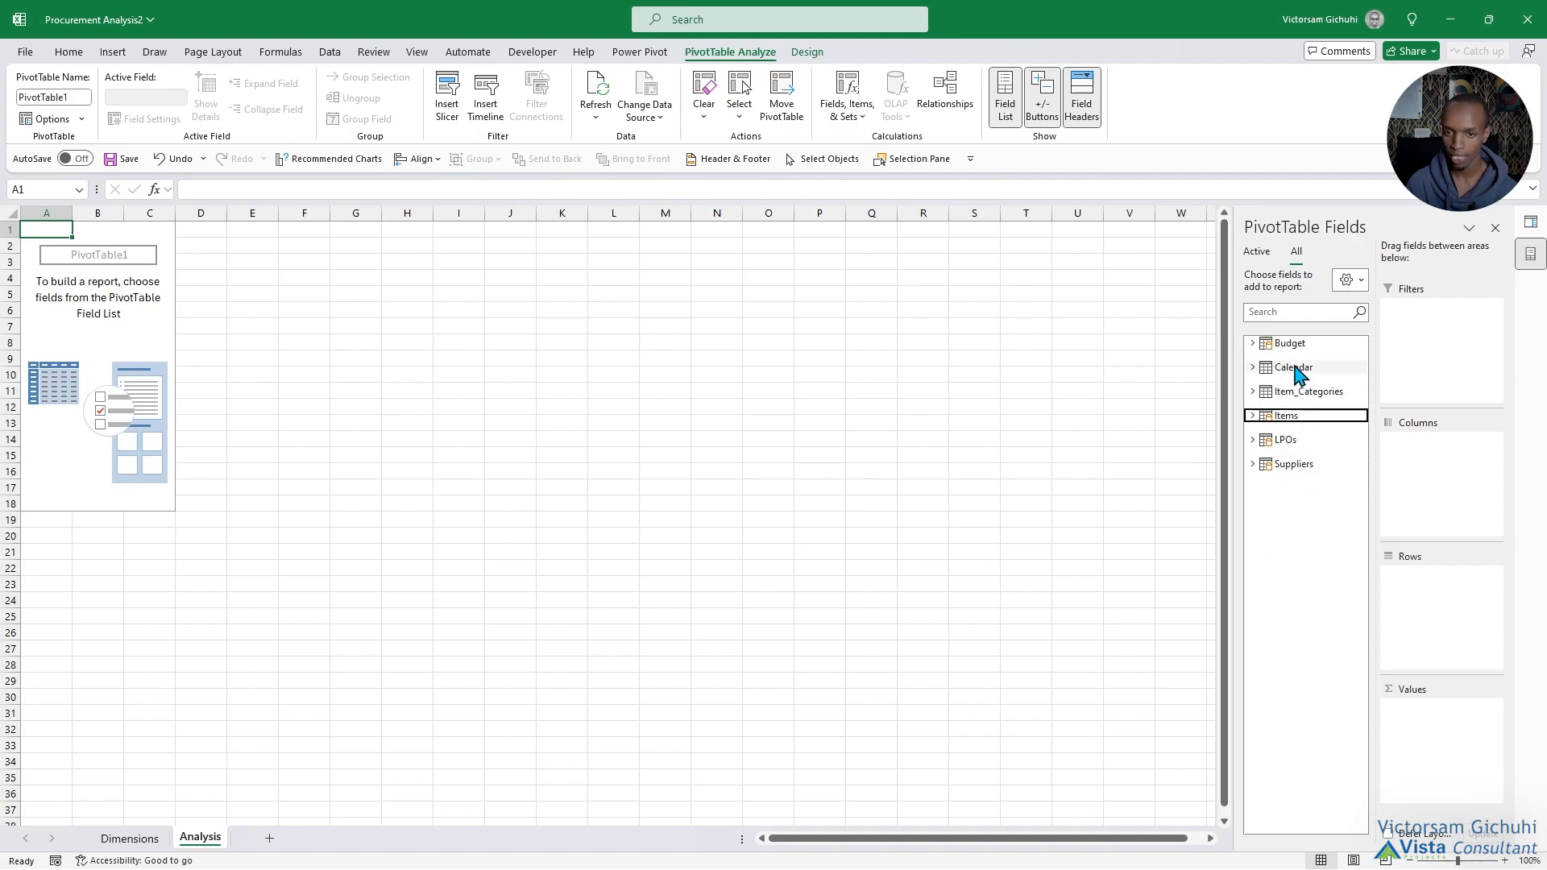
left_click(1293, 369)
left_click(1293, 368)
left_click(1292, 393)
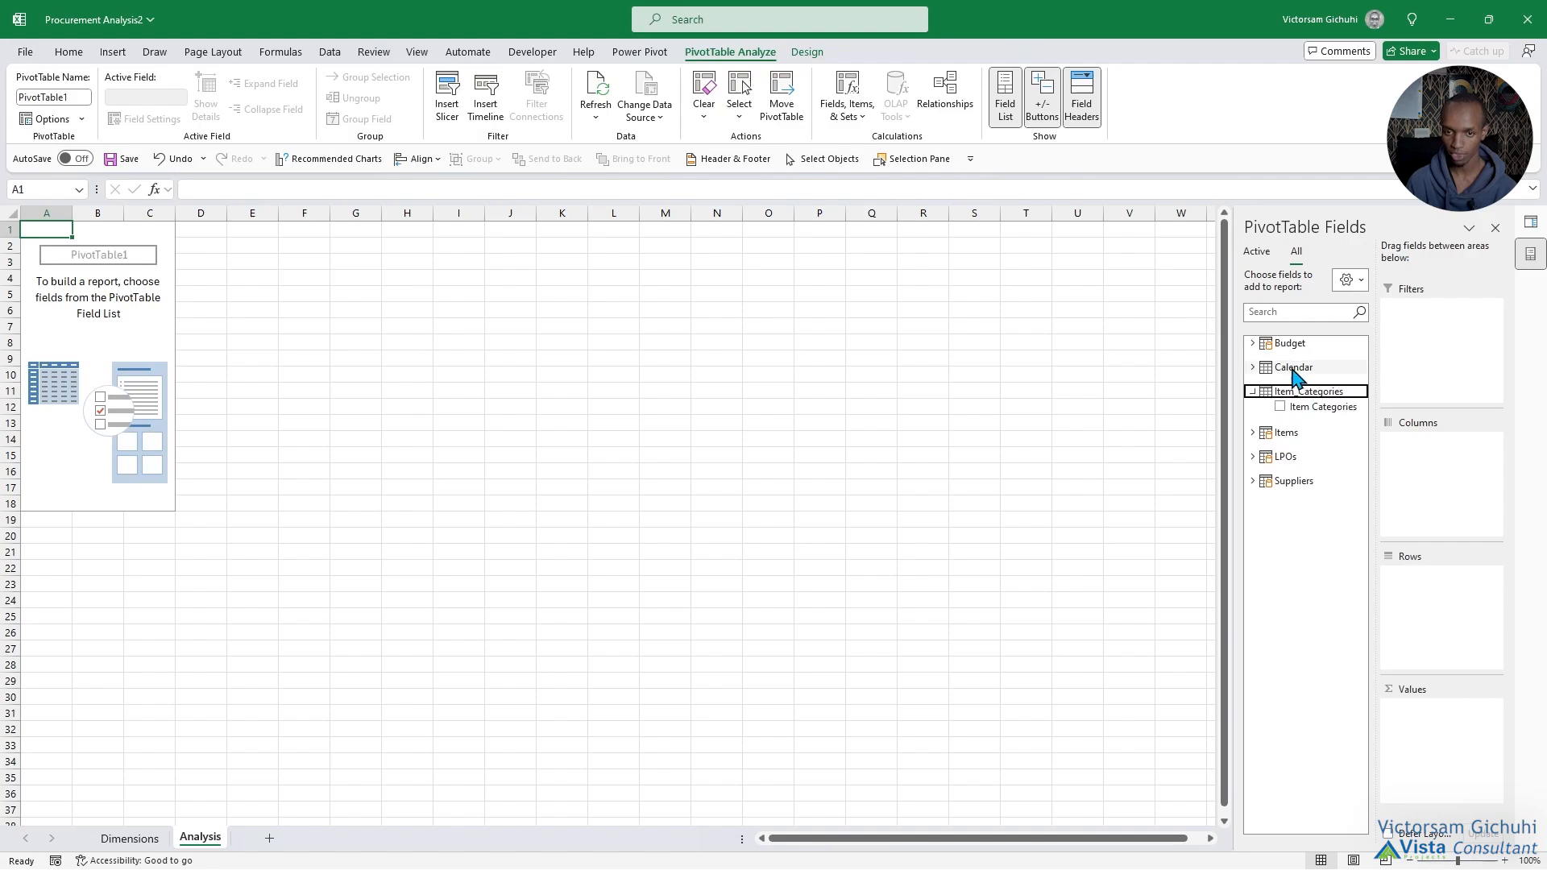
left_click(1291, 368)
left_click(1292, 369)
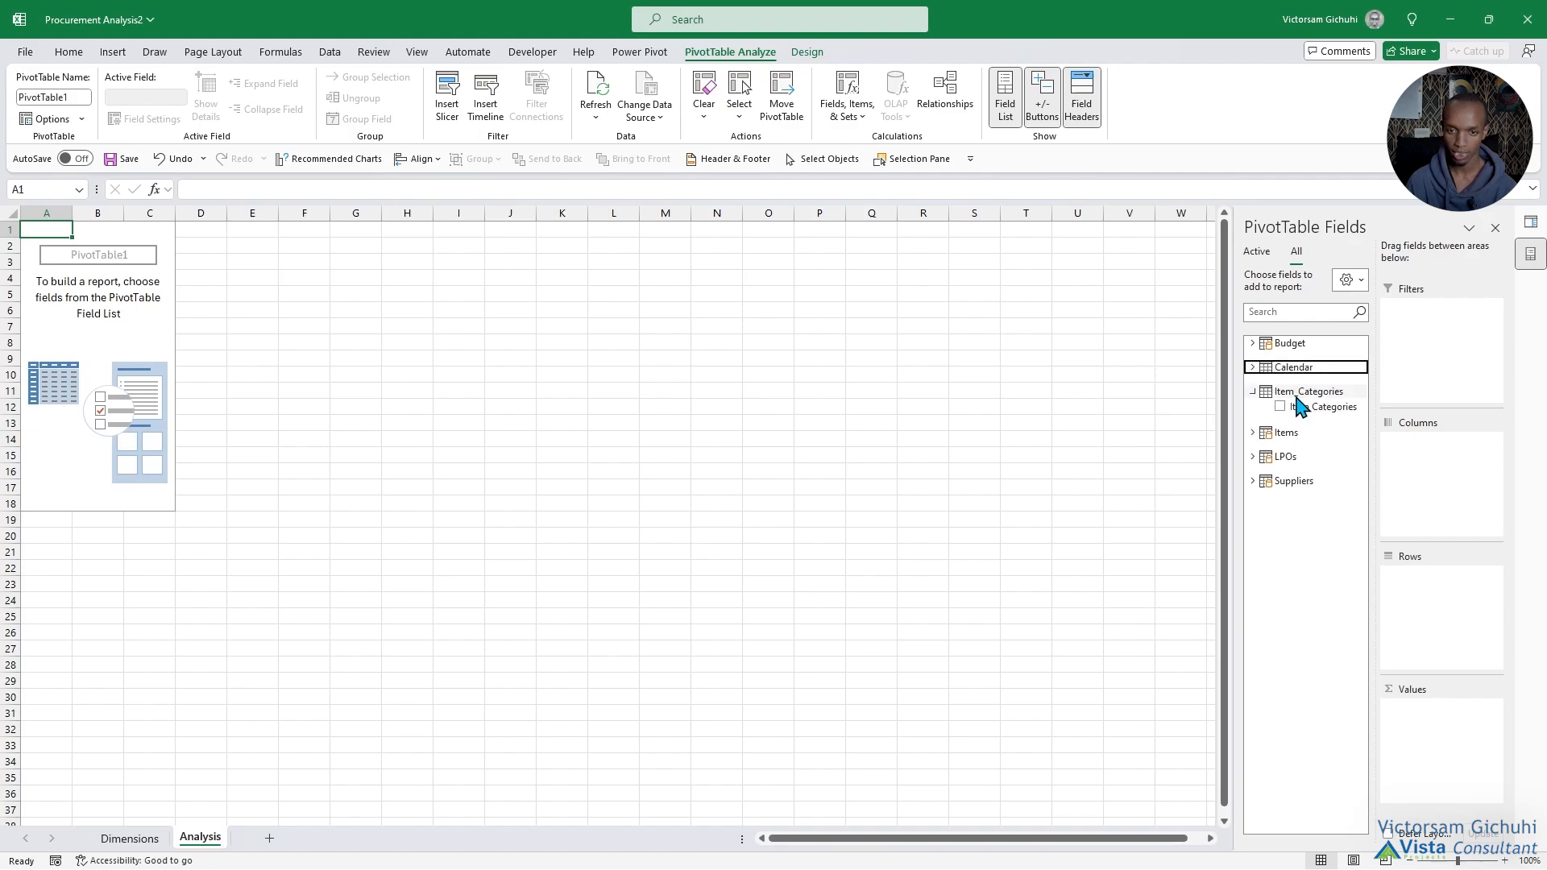
left_click(1307, 407)
left_click(121, 841)
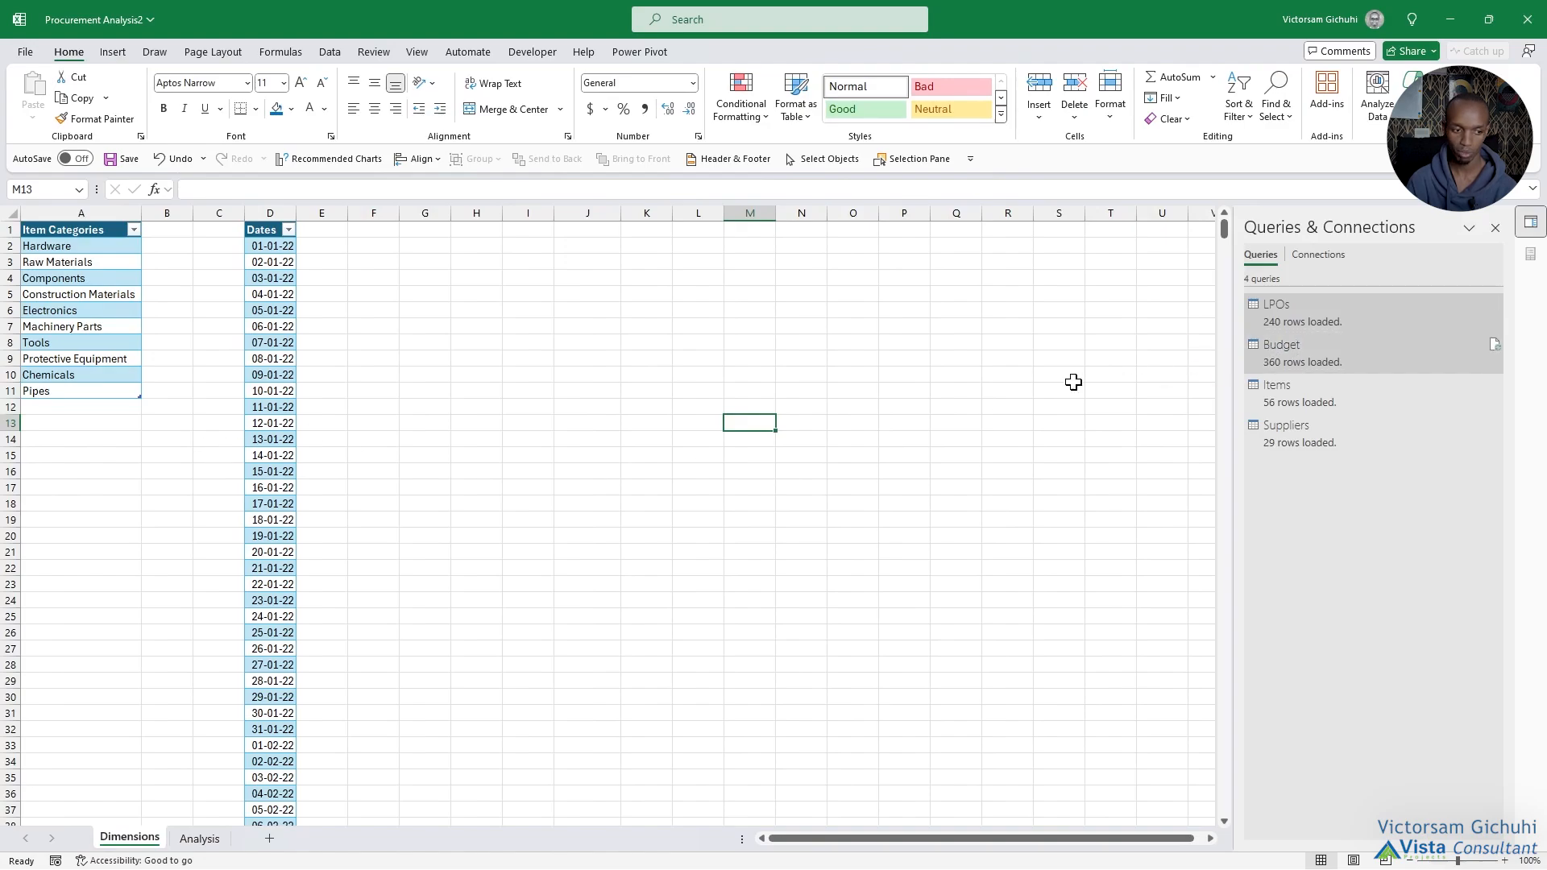
left_click(199, 838)
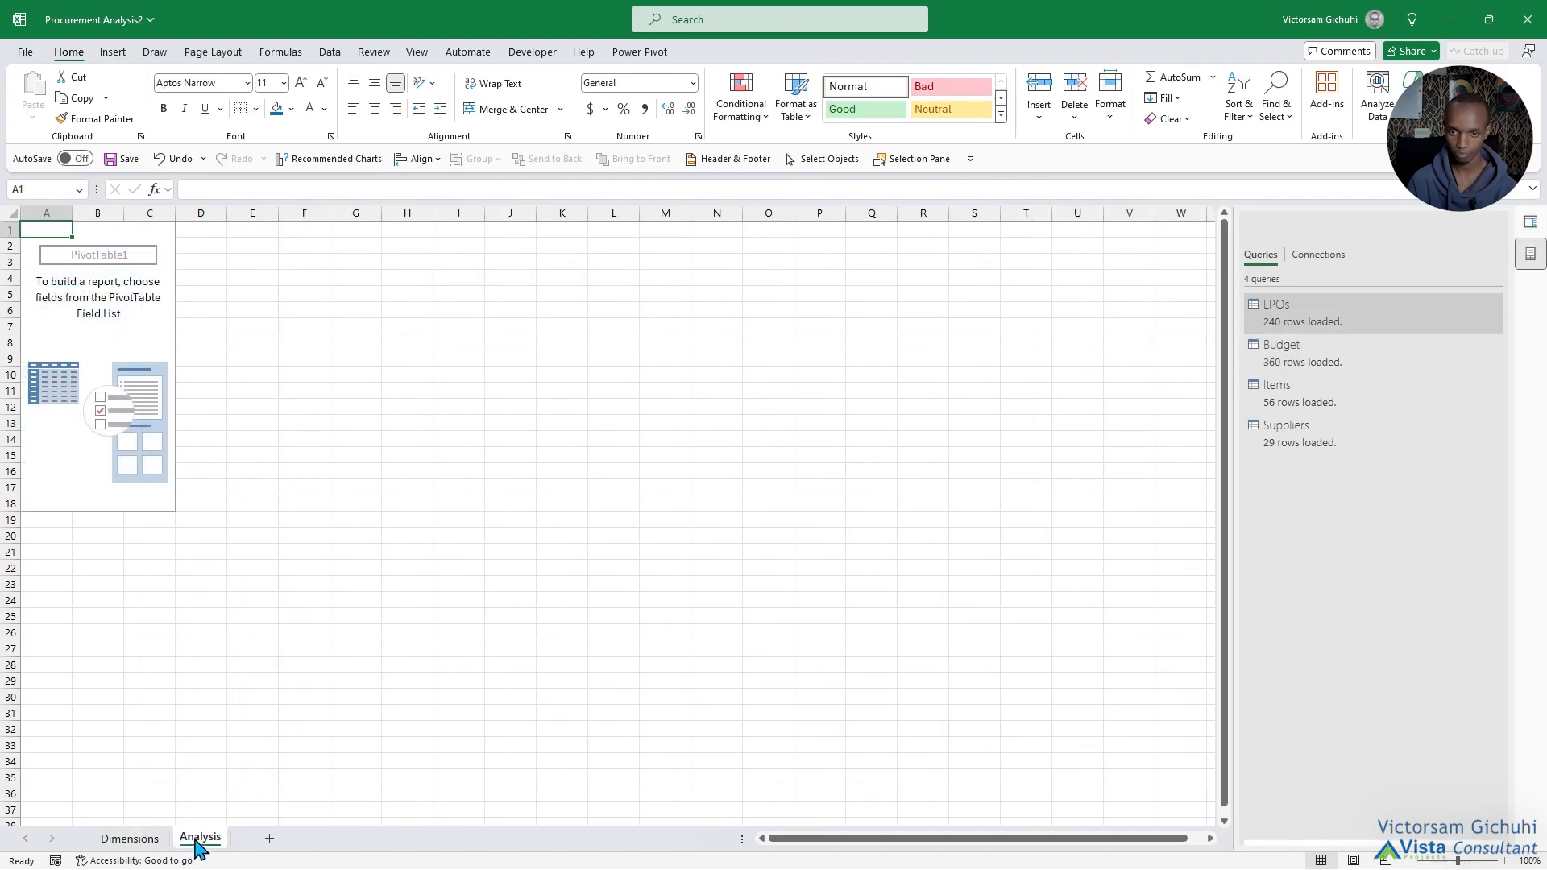
left_click(407, 375)
Switch to the Book1 workbook, review each listed data objective from Total Orders Raised to Shipping, and return to Procurement Analysis2.
key("alt+Tab")
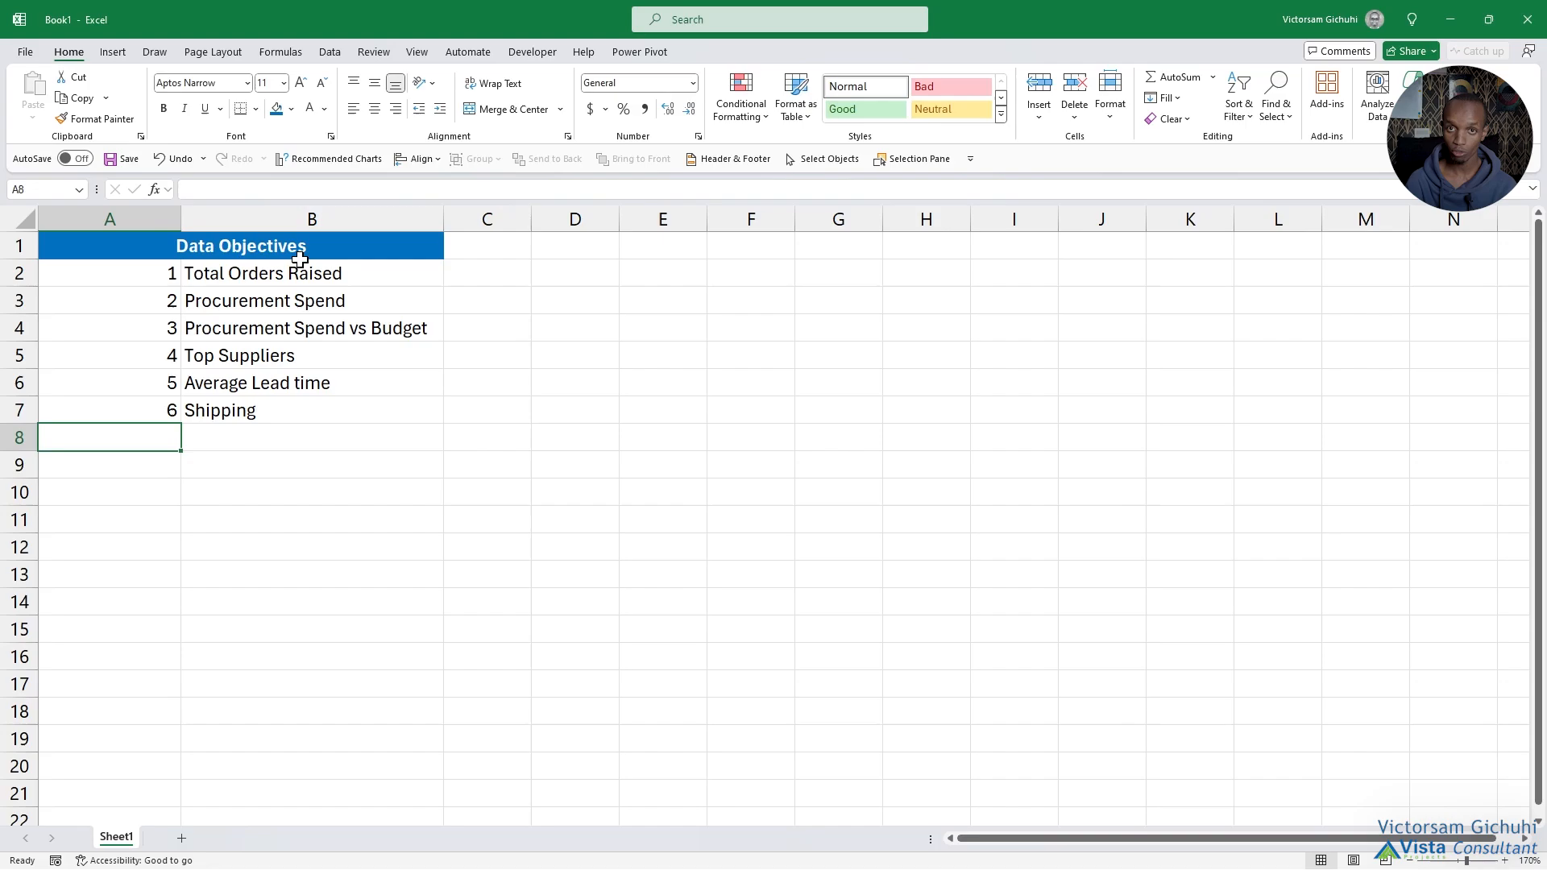
left_click(247, 282)
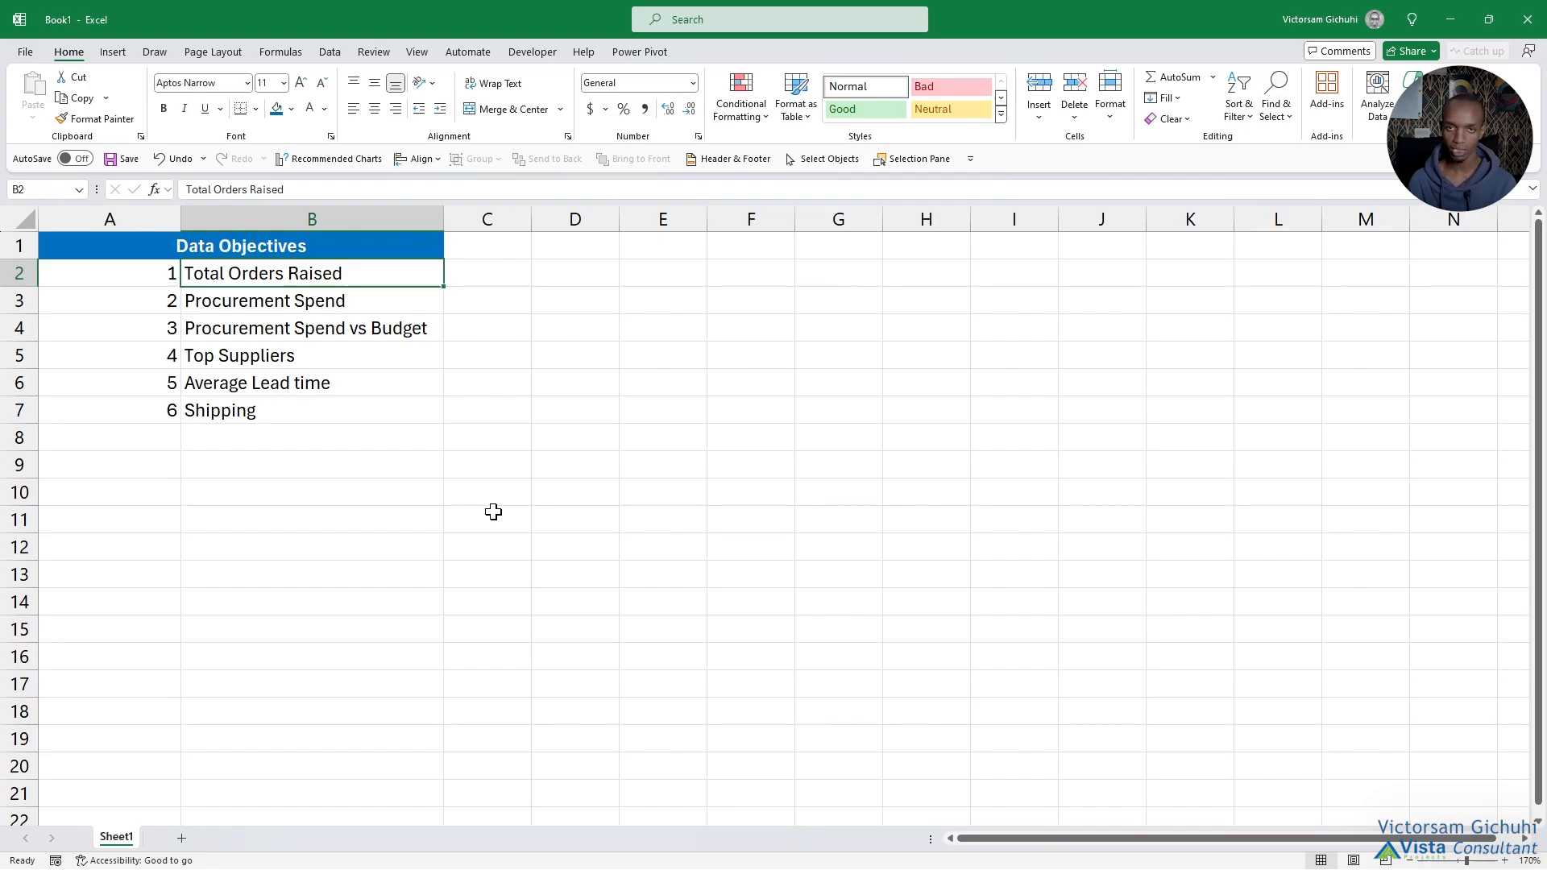
key("Down")
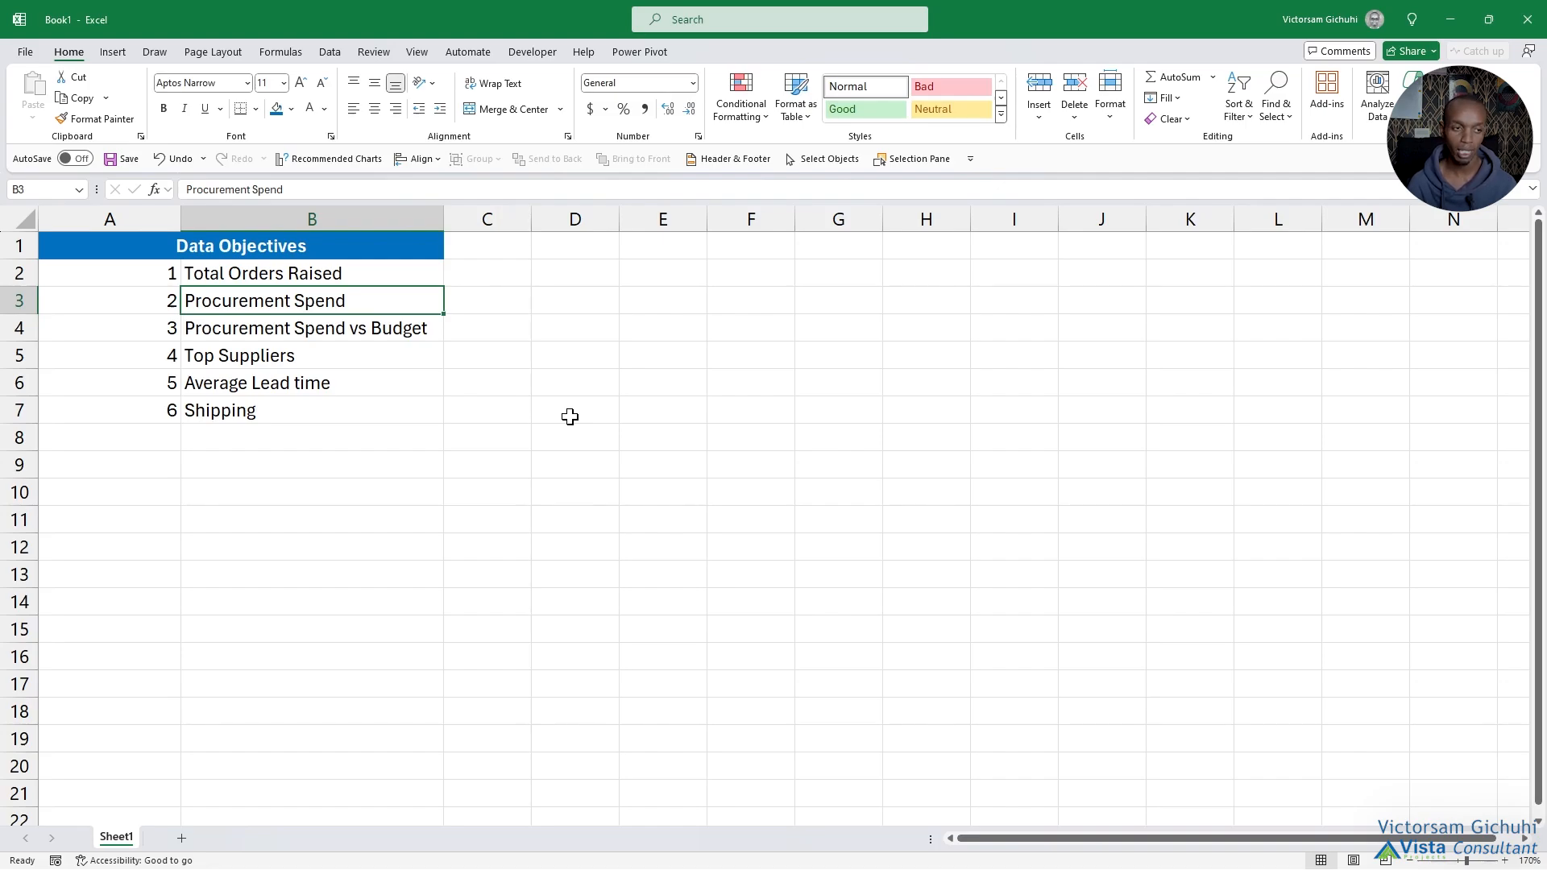
left_click(368, 339)
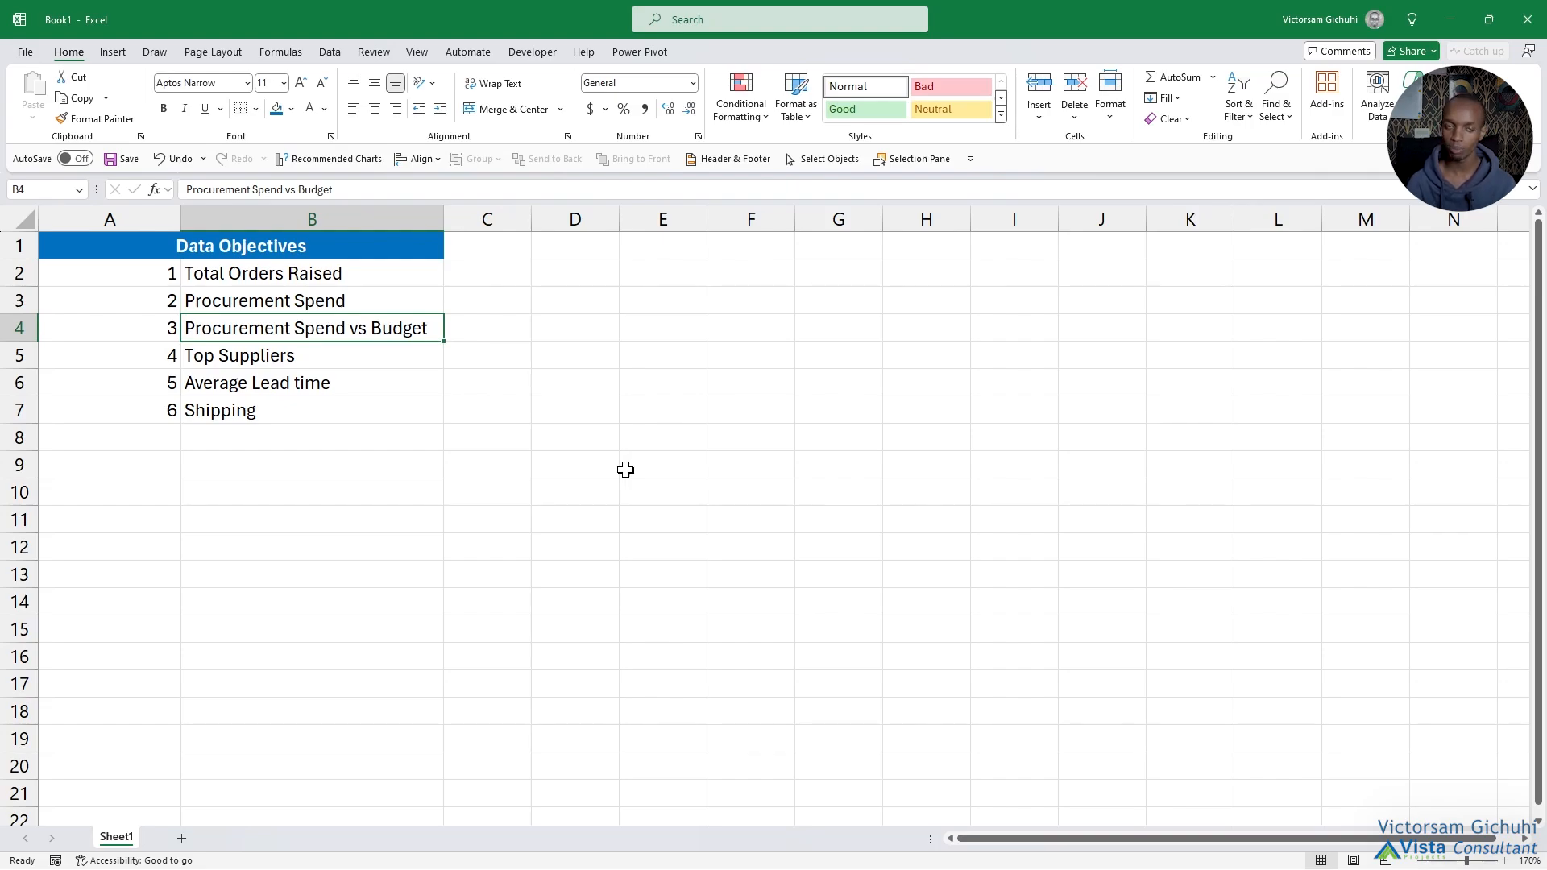
left_click(355, 362)
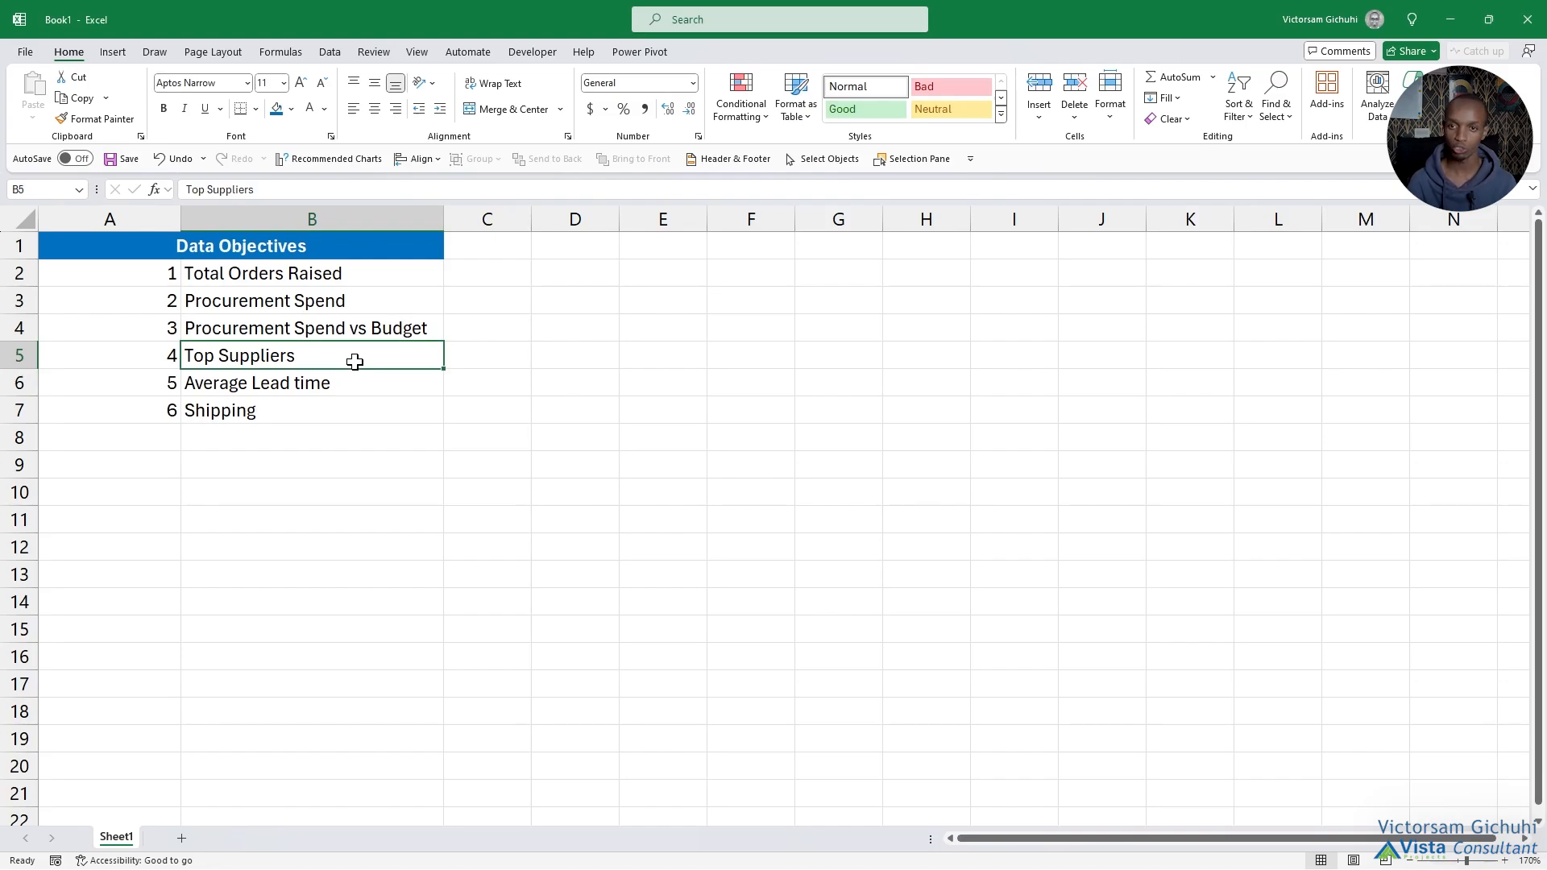
left_click(328, 390)
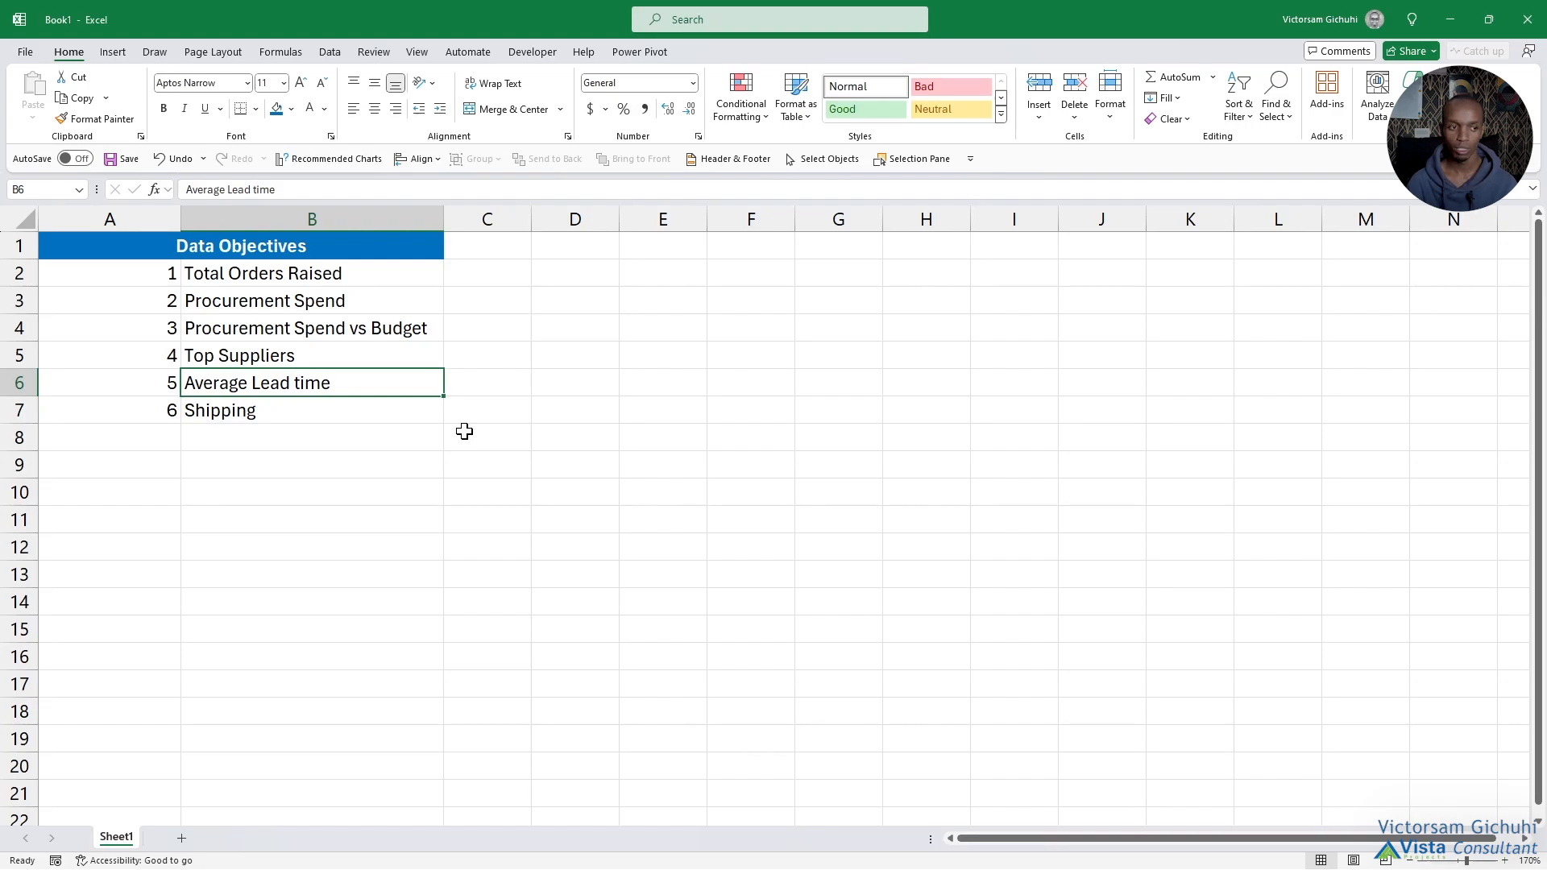
left_click(345, 414)
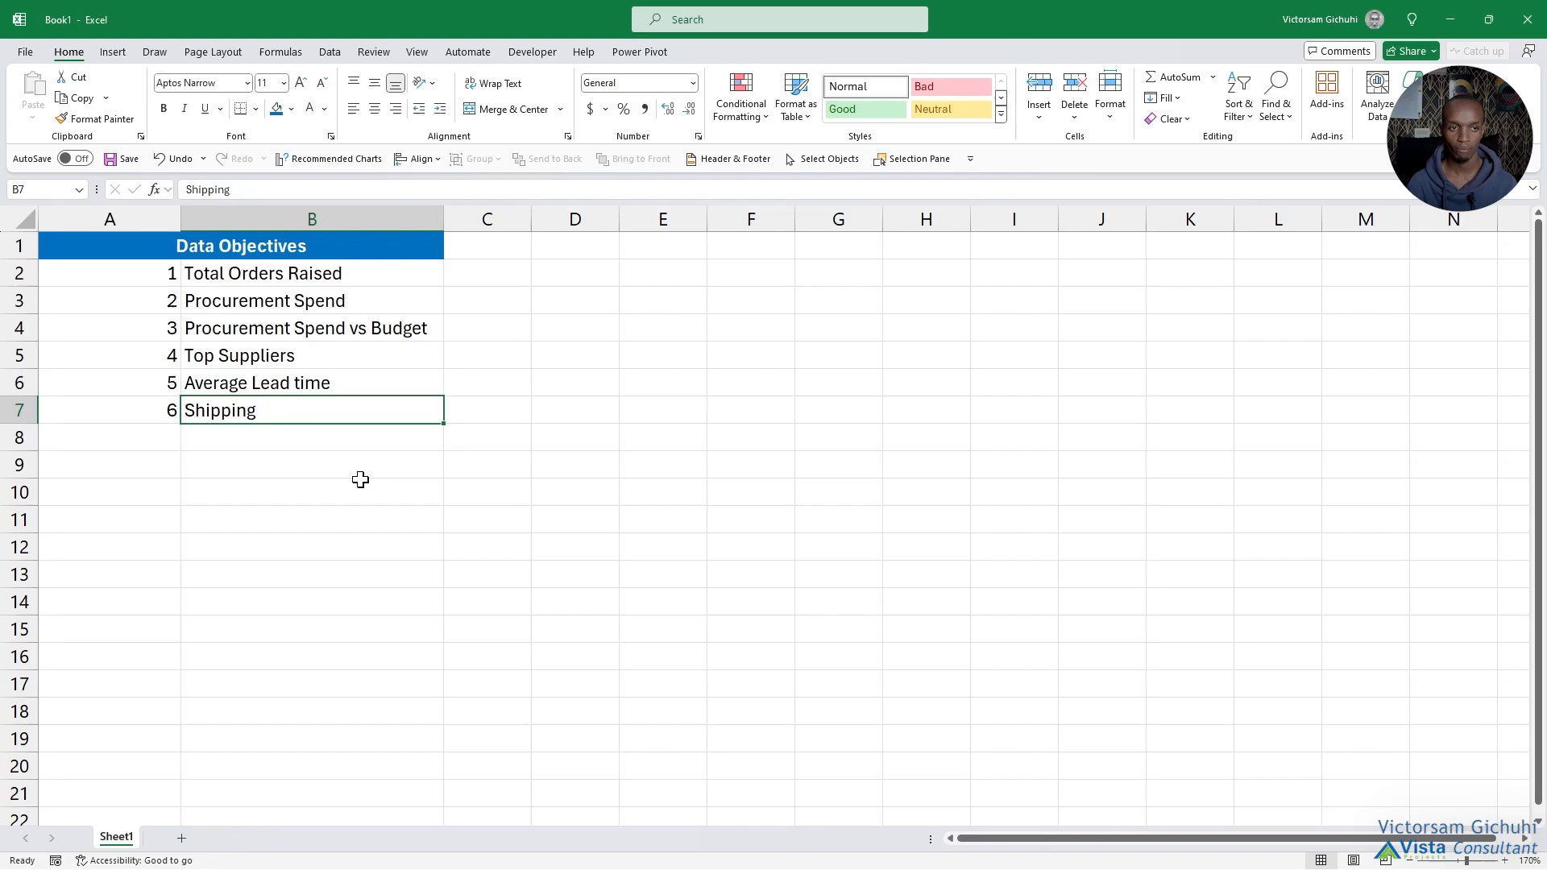
left_click(1450, 17)
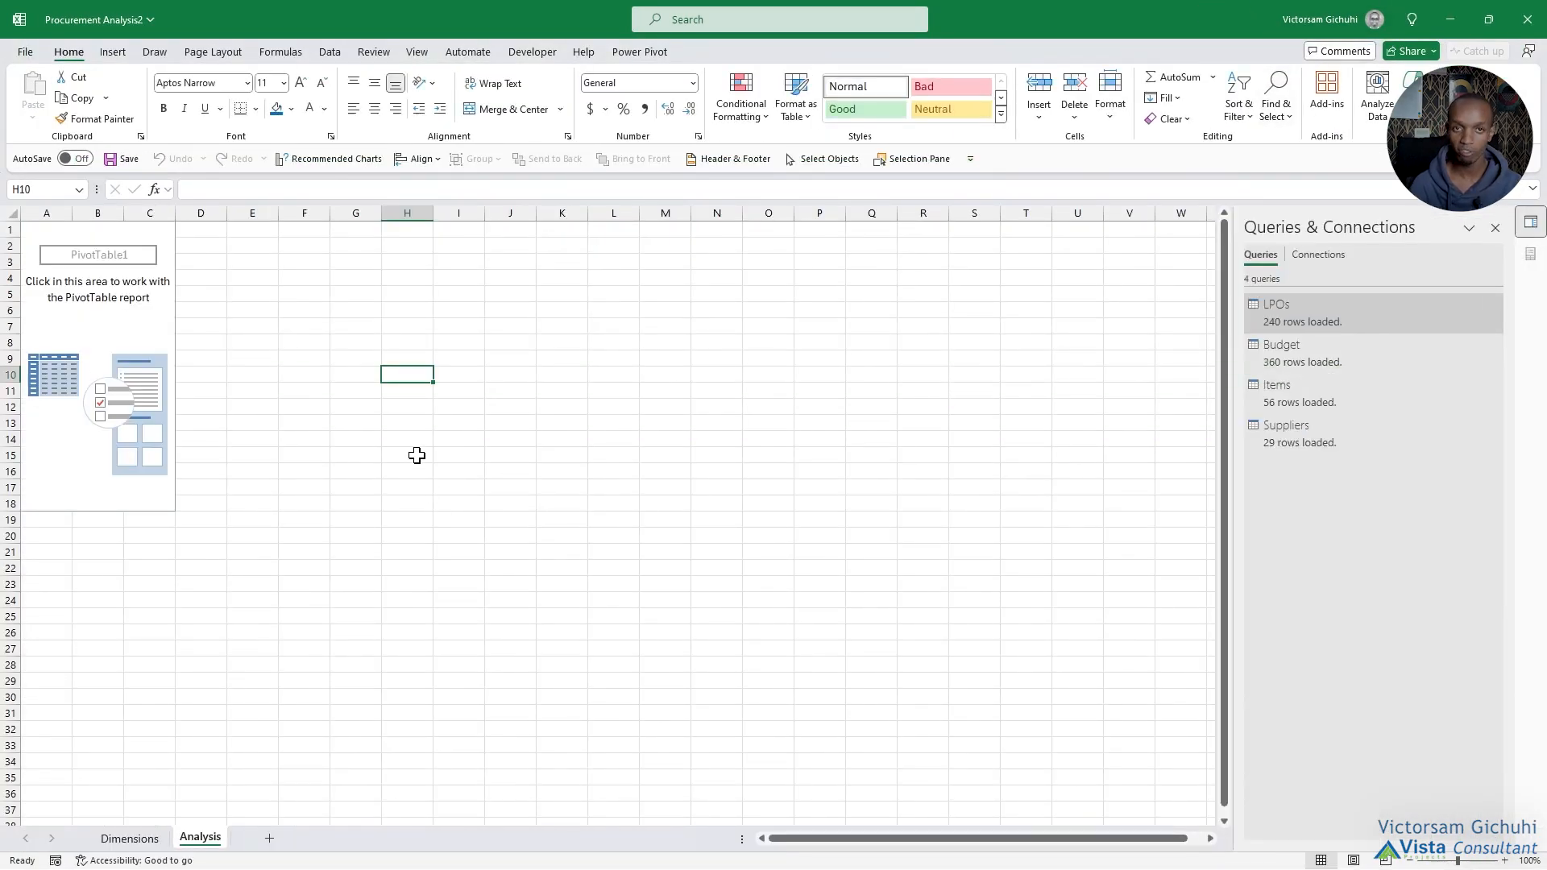
Add the Budget field from the Budget table to the PivotTable's values.
left_click(58, 228)
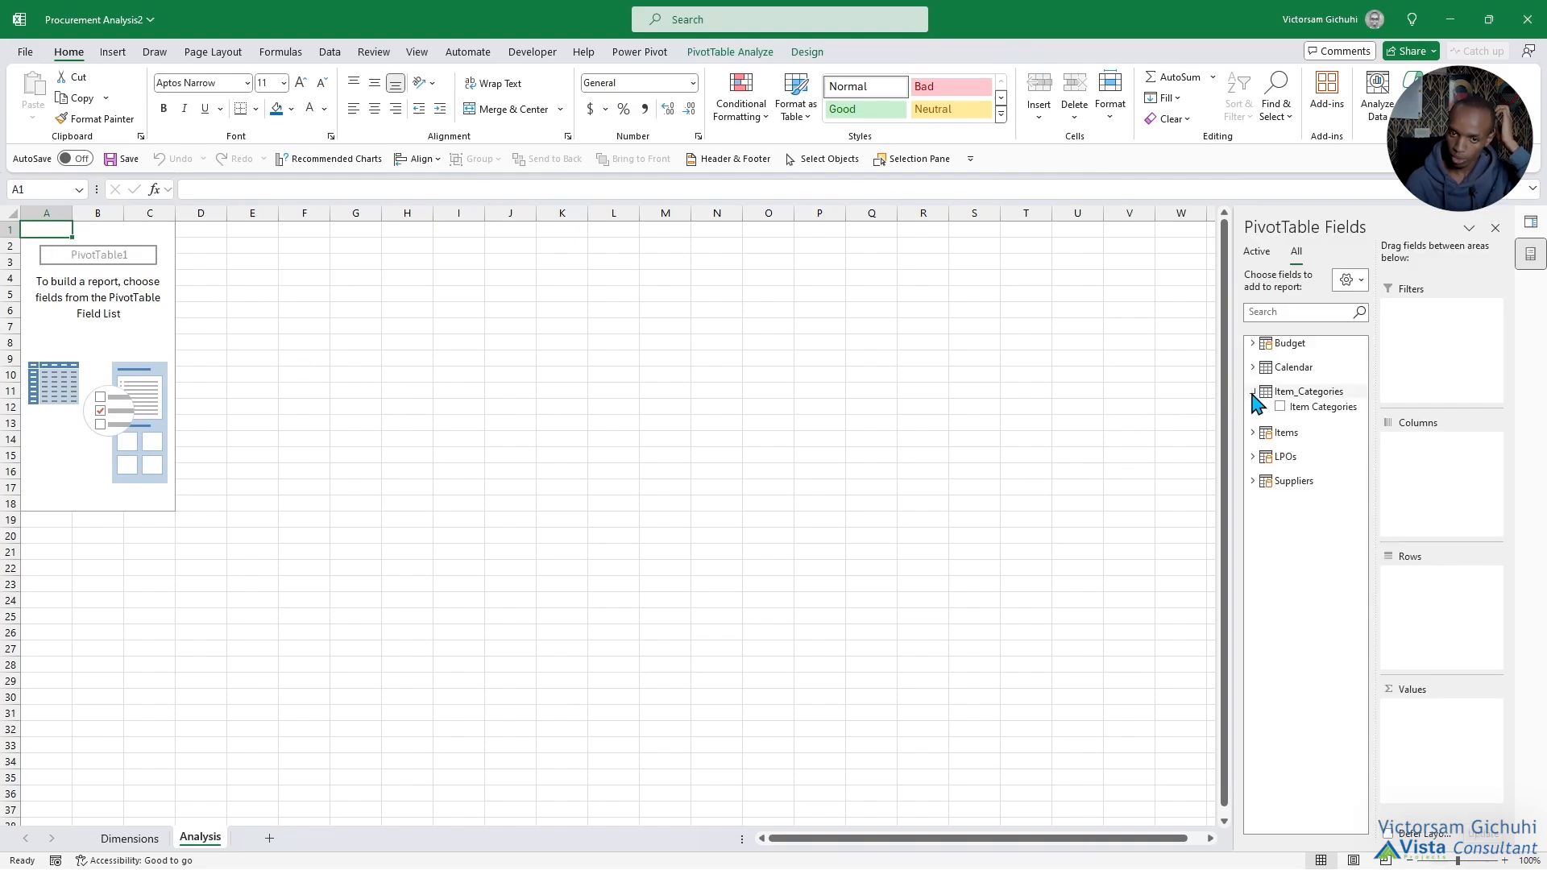
left_click(1253, 393)
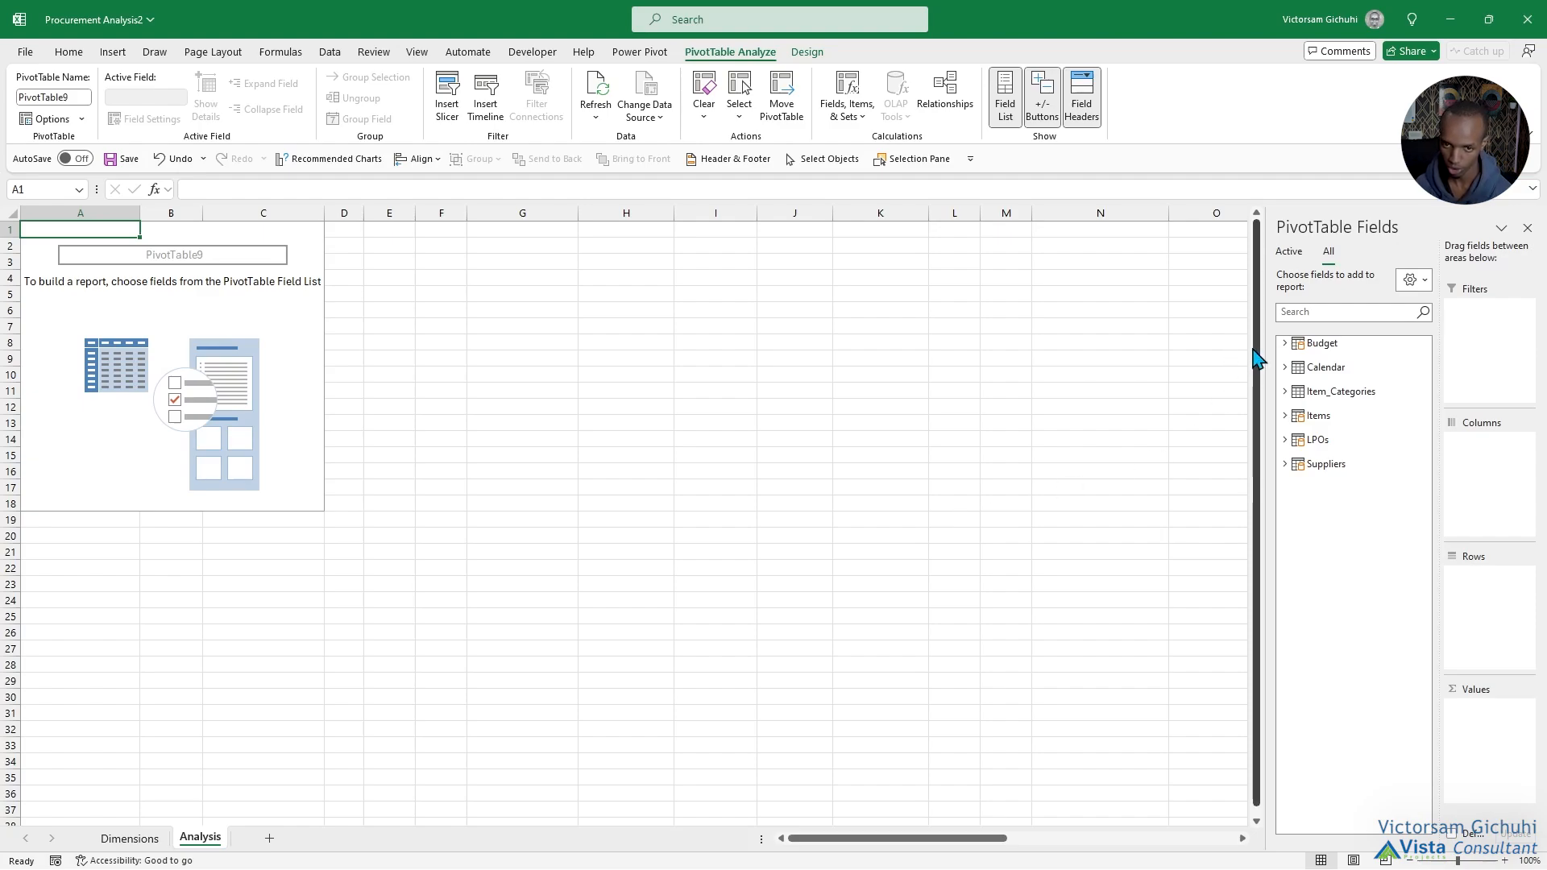
left_click(1284, 345)
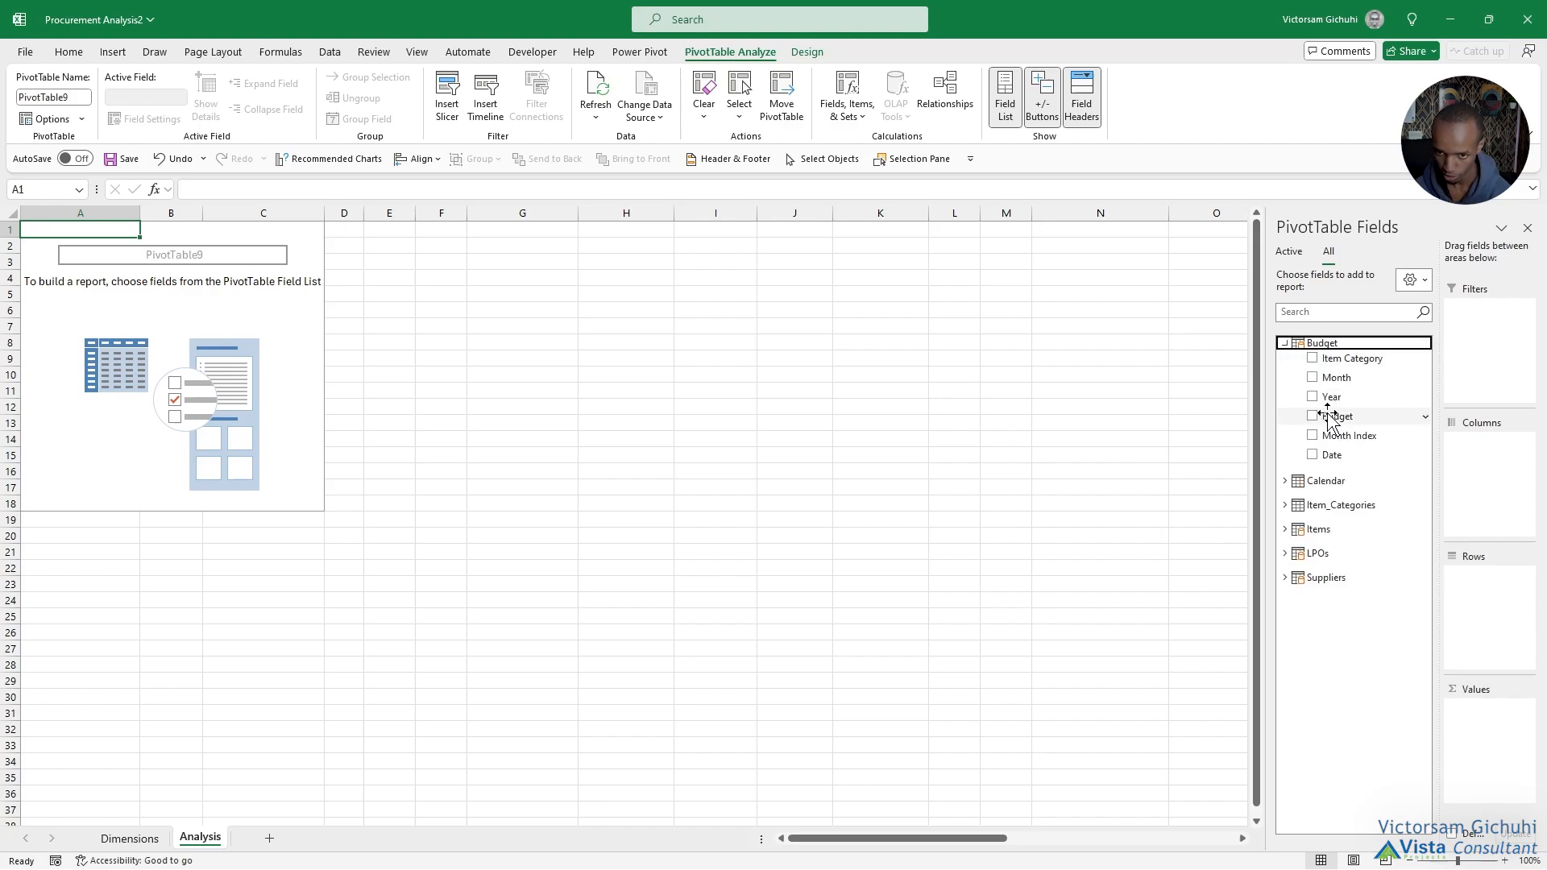
left_click_drag(1335, 415, 1484, 725)
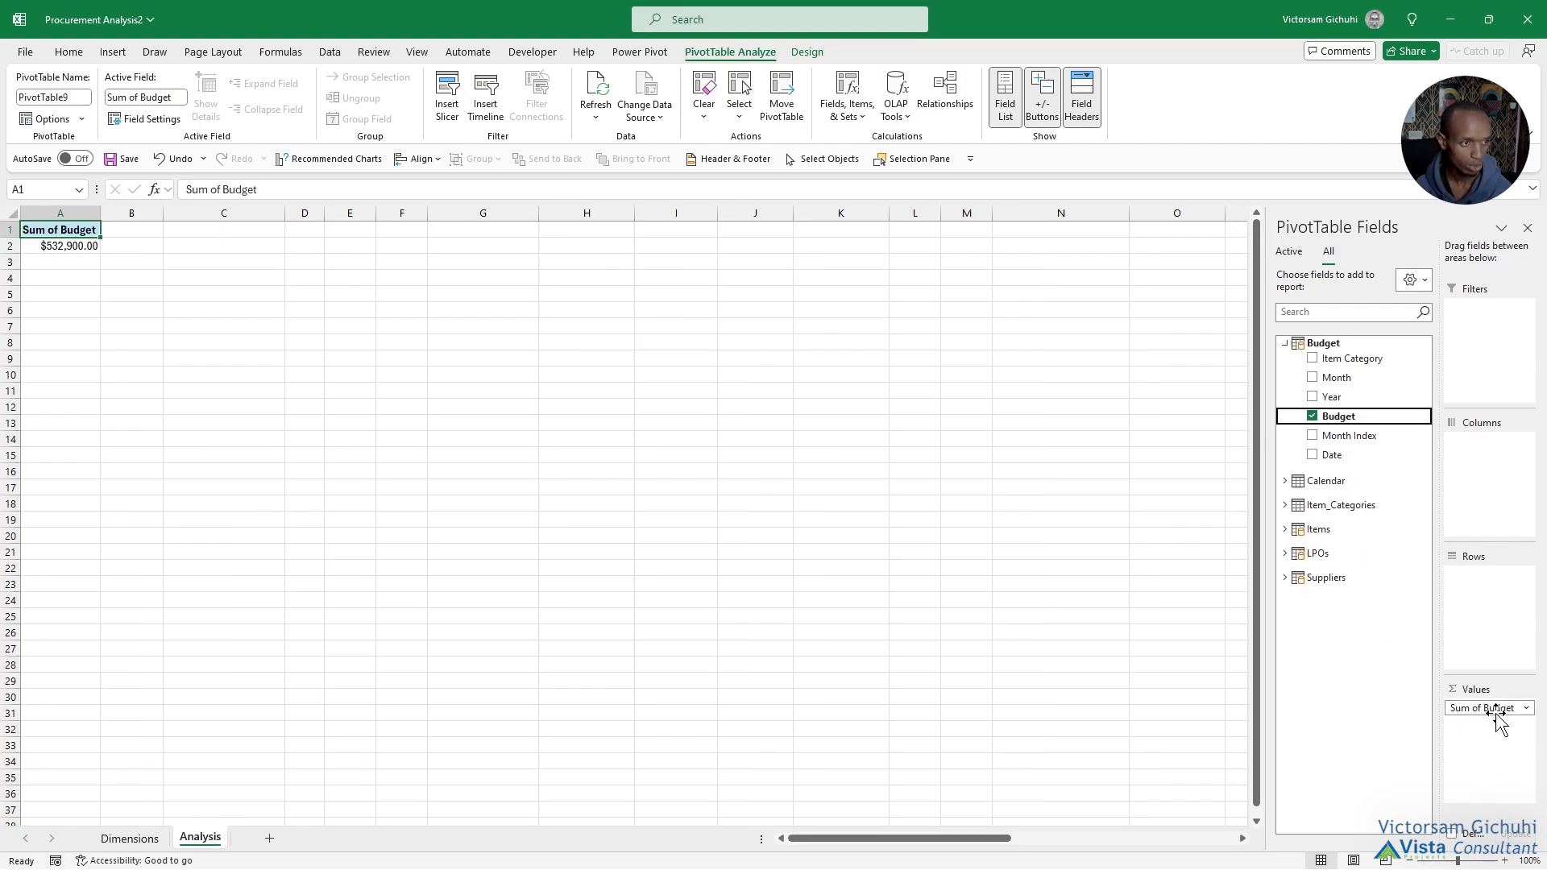
Add Total Cost from the LPOs table to the PivotTable's values and move the Values field from columns to rows.
left_click(1300, 553)
scroll(1398, 691, "down", 1)
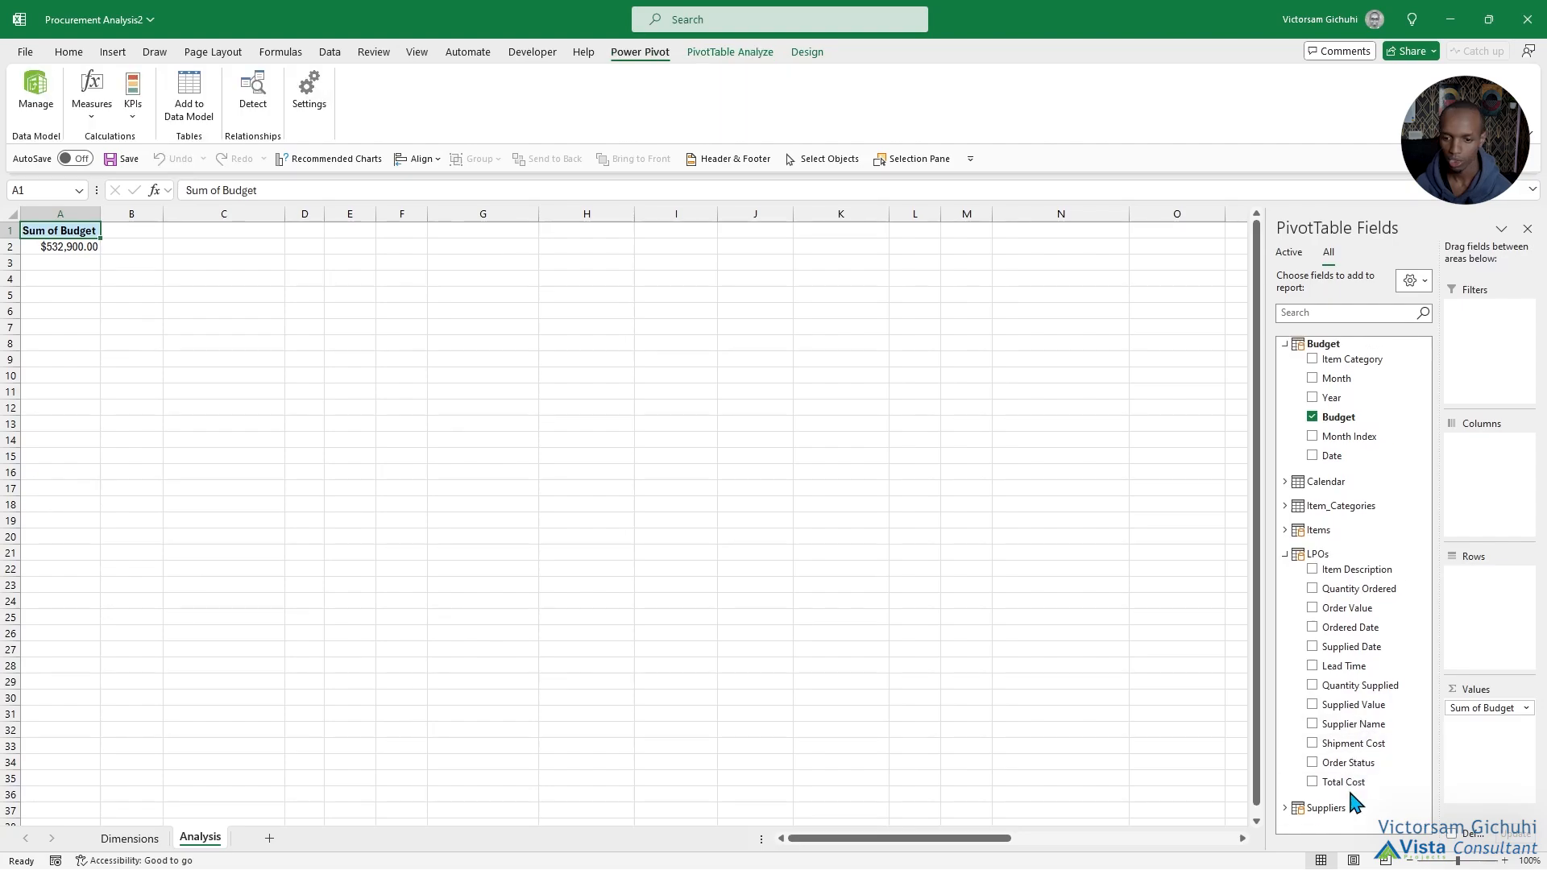
left_click_drag(1344, 781, 1485, 739)
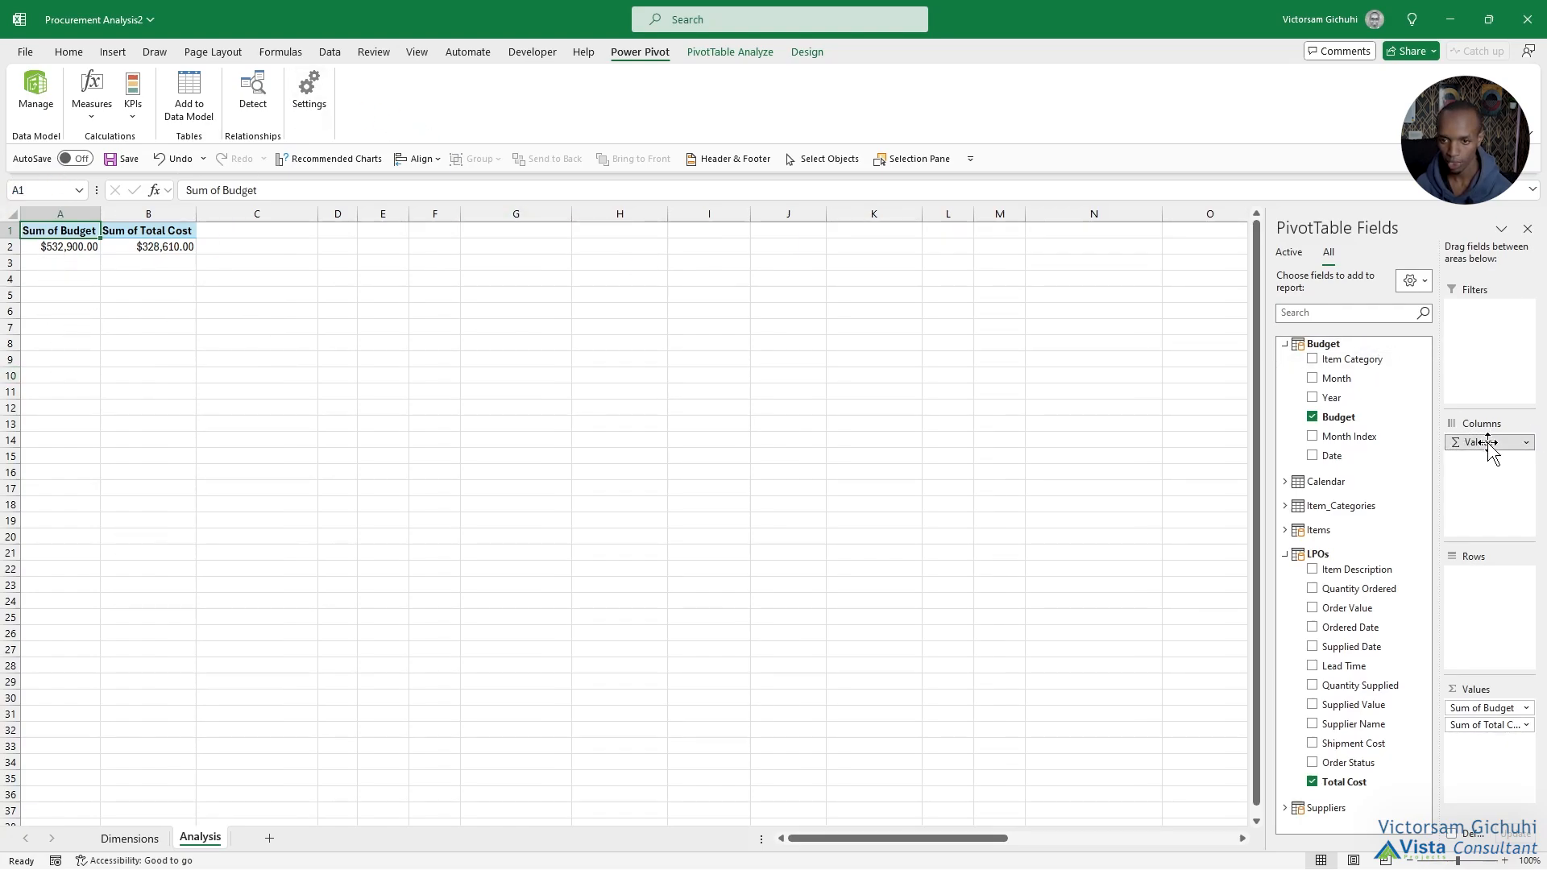
left_click_drag(1489, 442, 1495, 594)
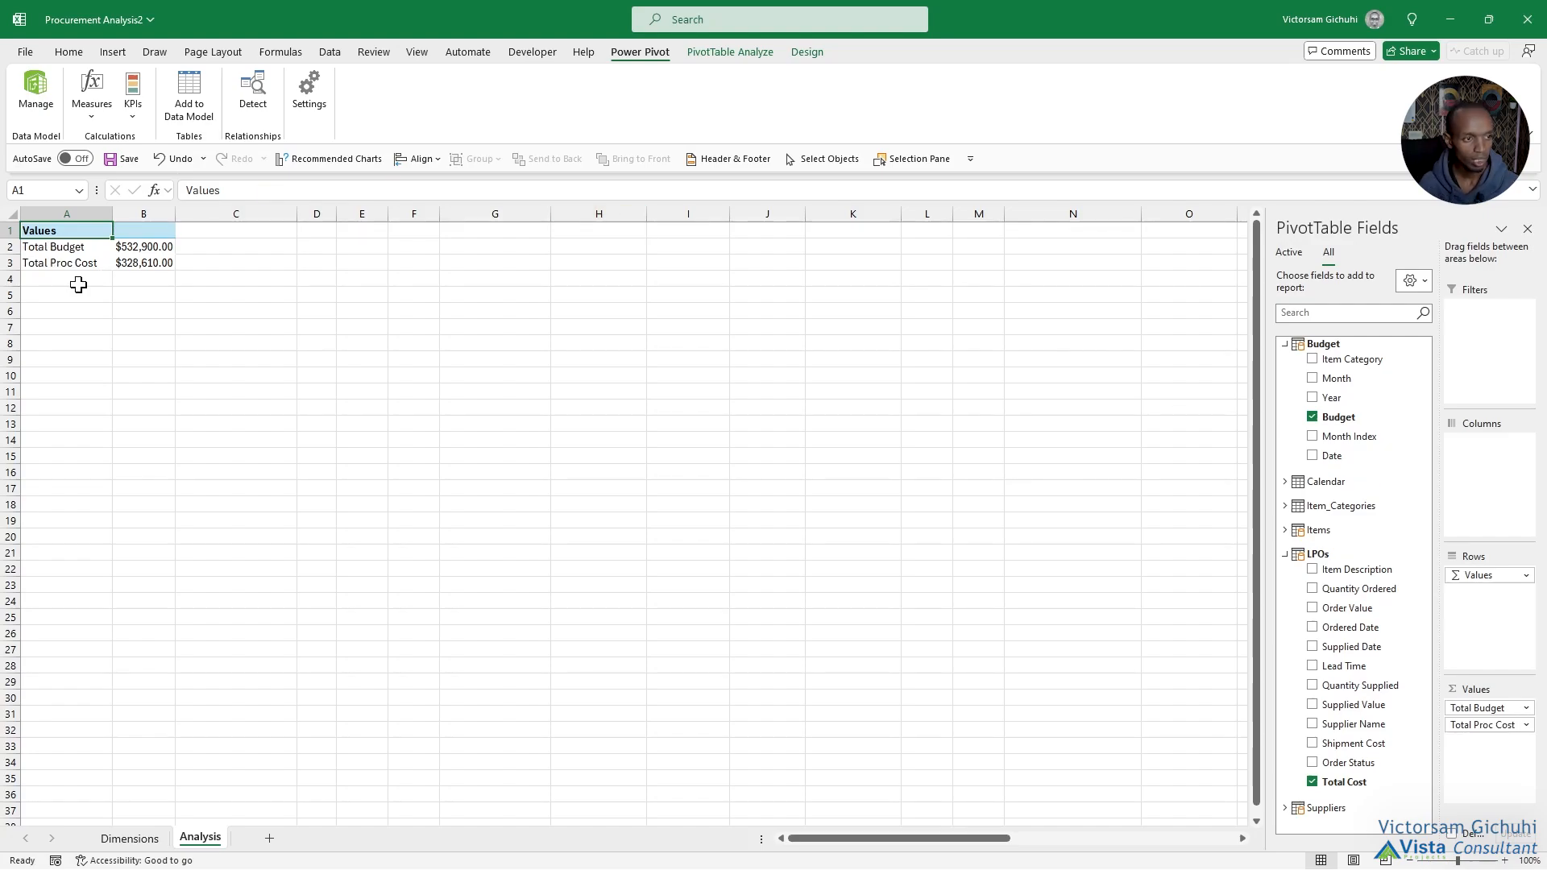
Rename the two value labels in the PivotTable as Total Budget and Total Proc Cost.
left_click(76, 278)
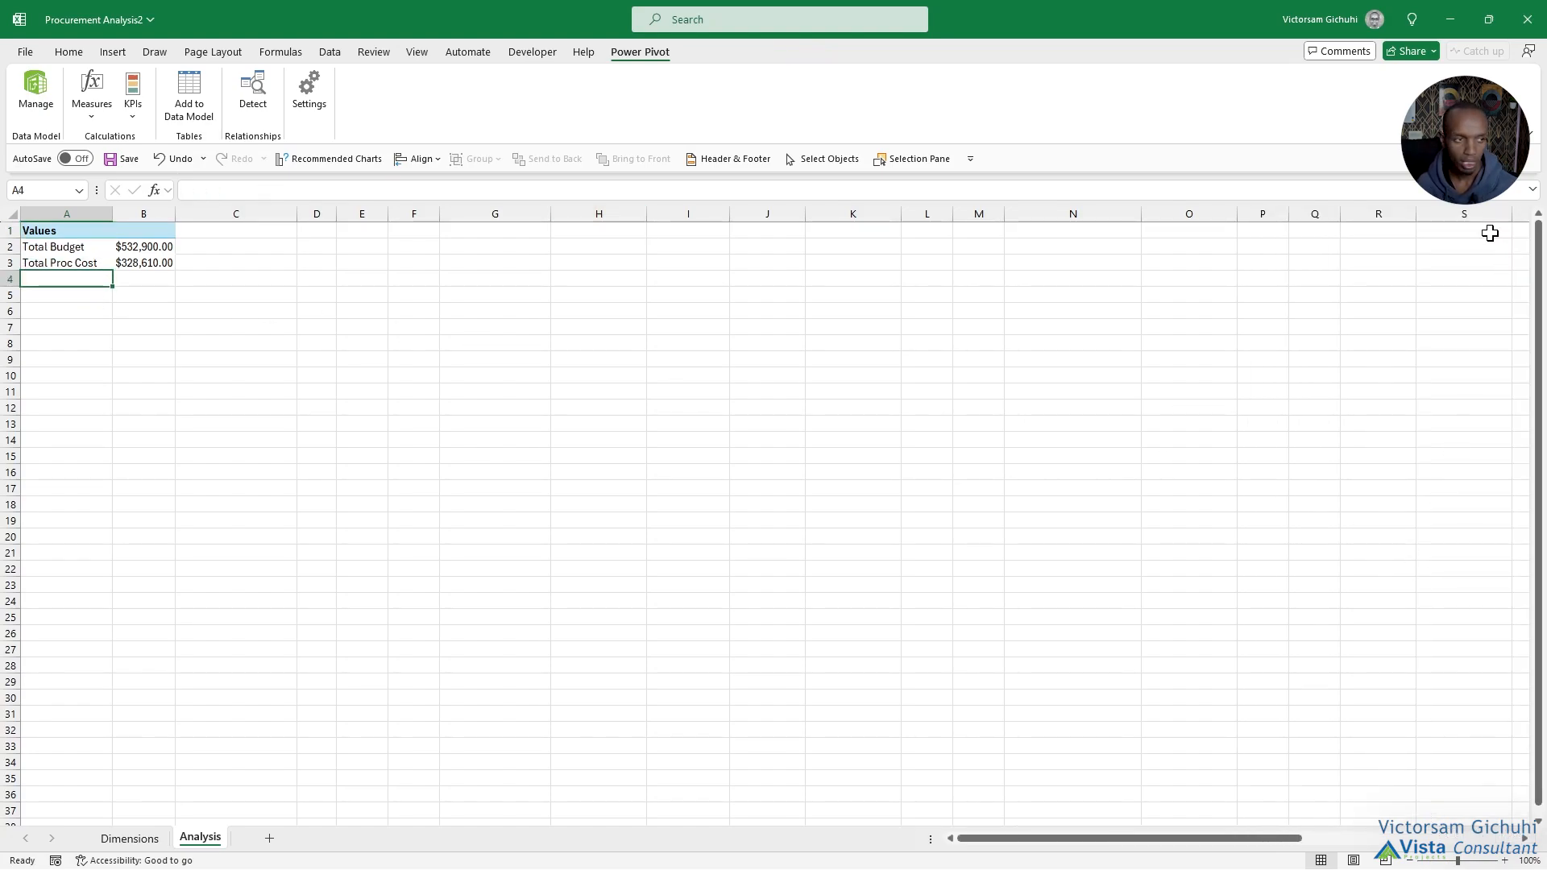
left_click_drag(60, 263, 56, 249)
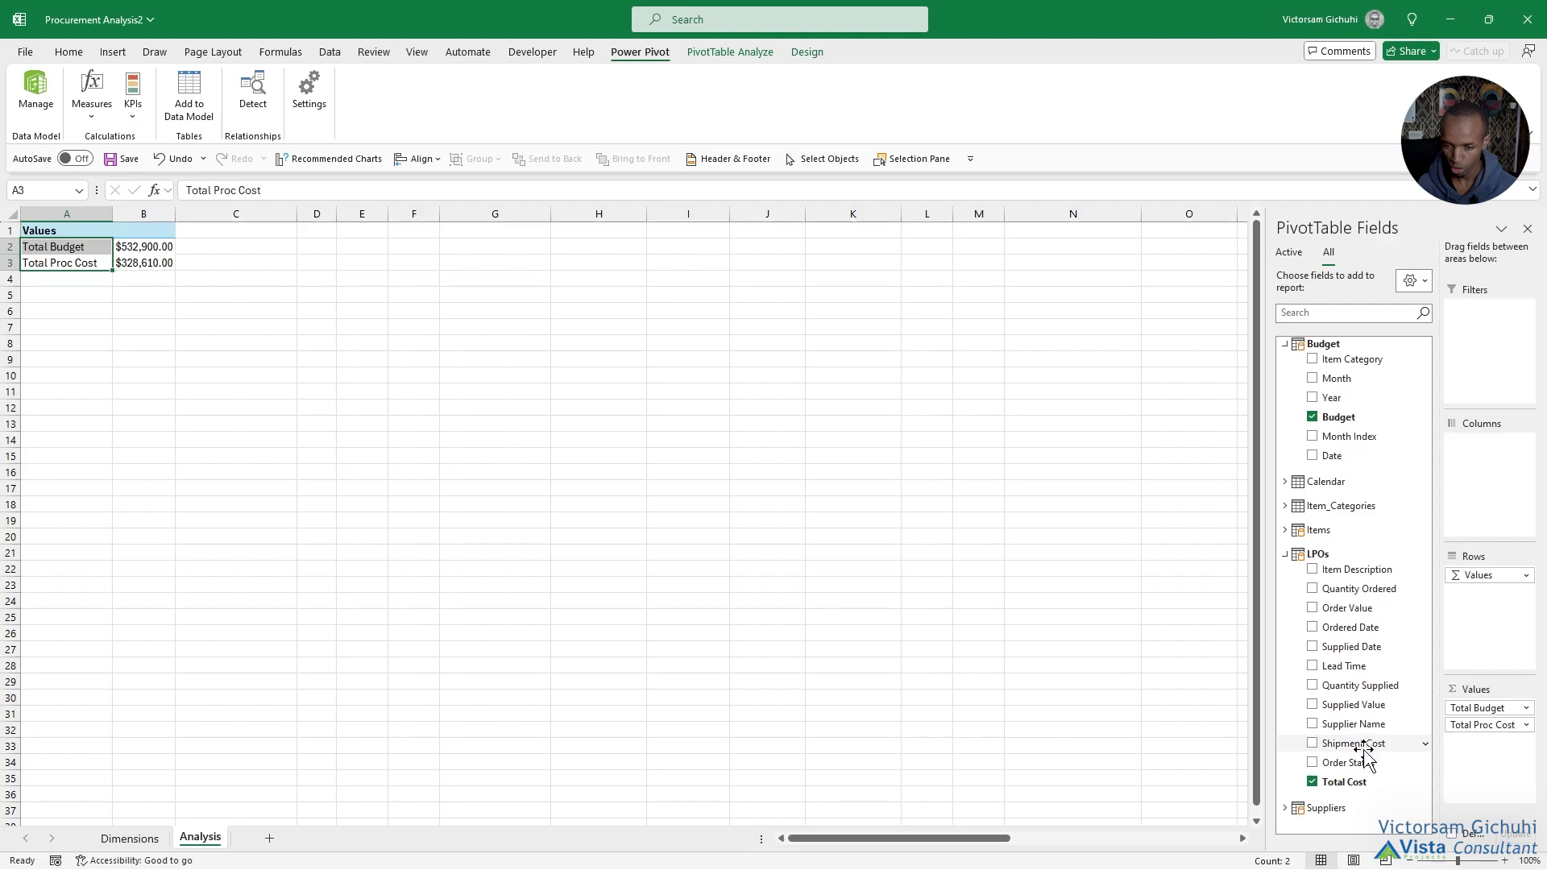
Add Shipment Cost from LPOs to the PivotTable's values and rename its label Total Shipment Cost.
left_click_drag(1360, 743, 1493, 766)
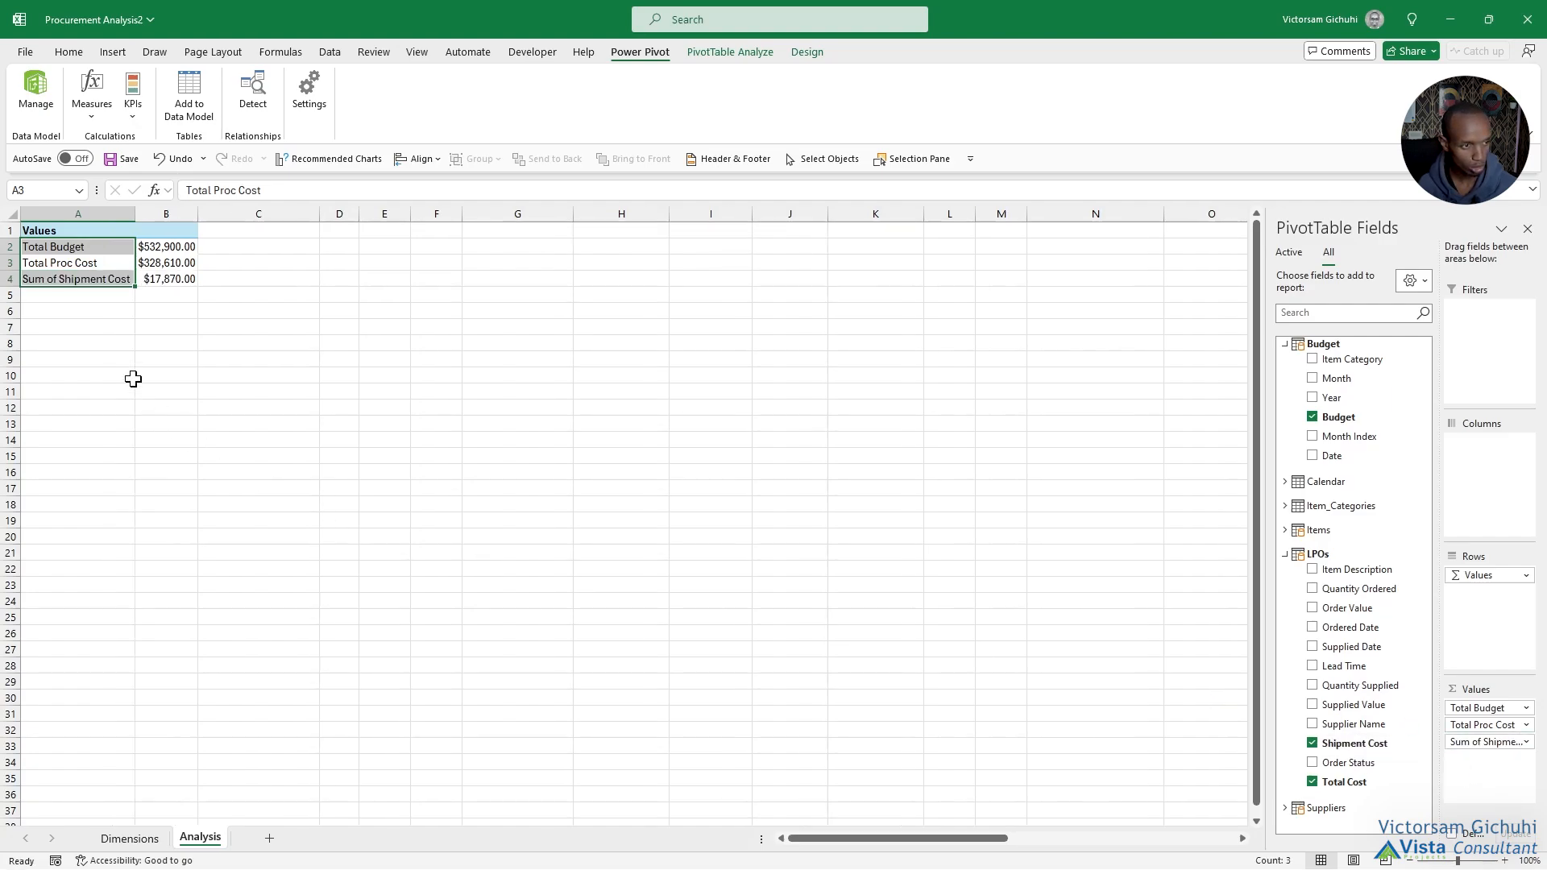
left_click(79, 279)
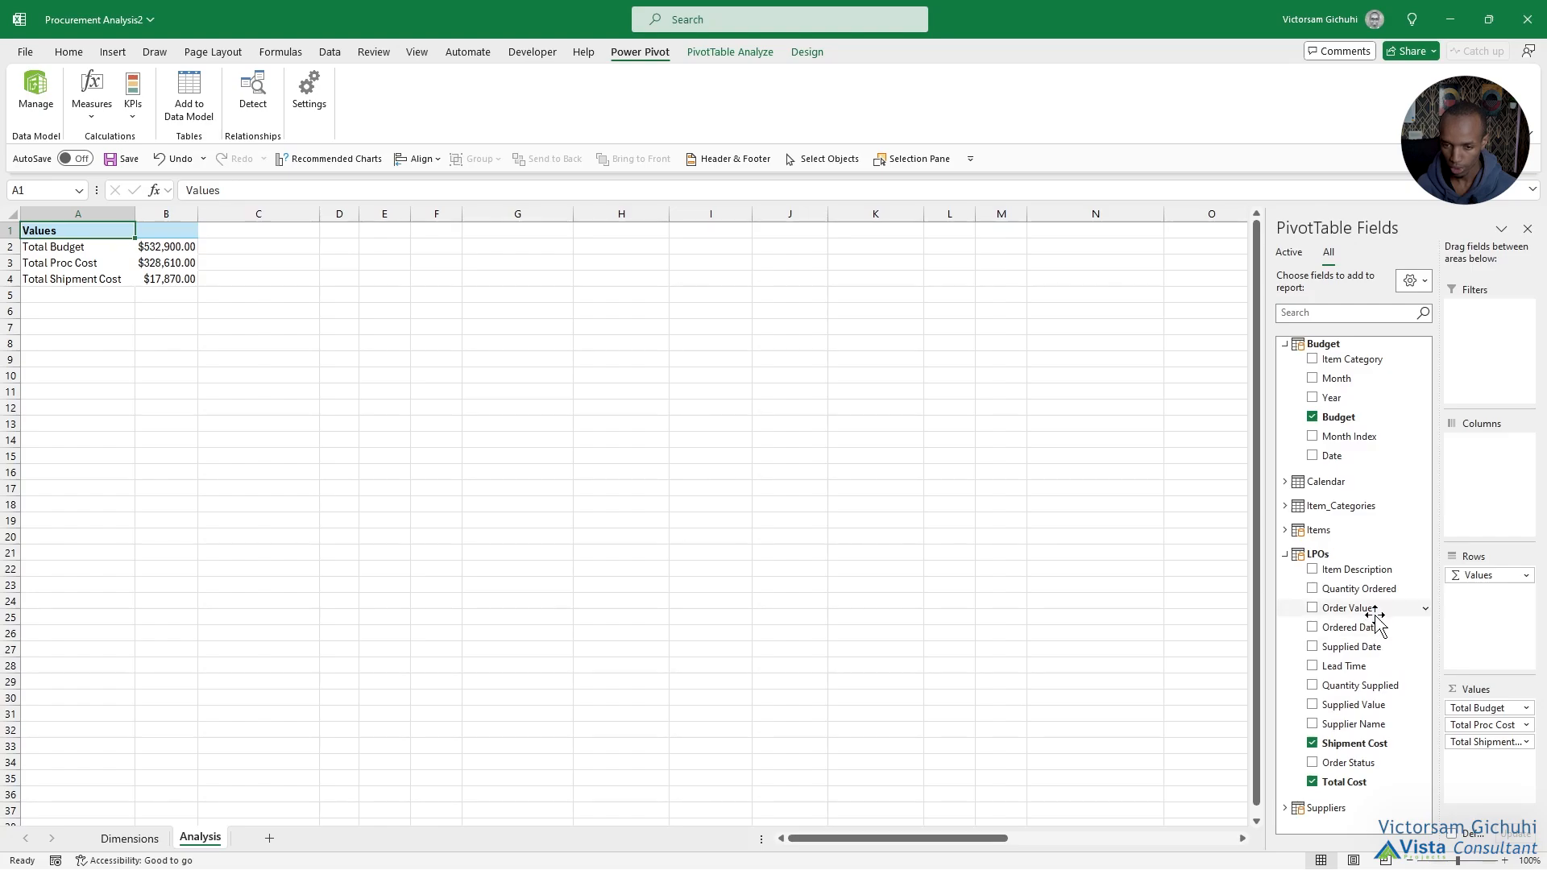
left_click(1286, 554)
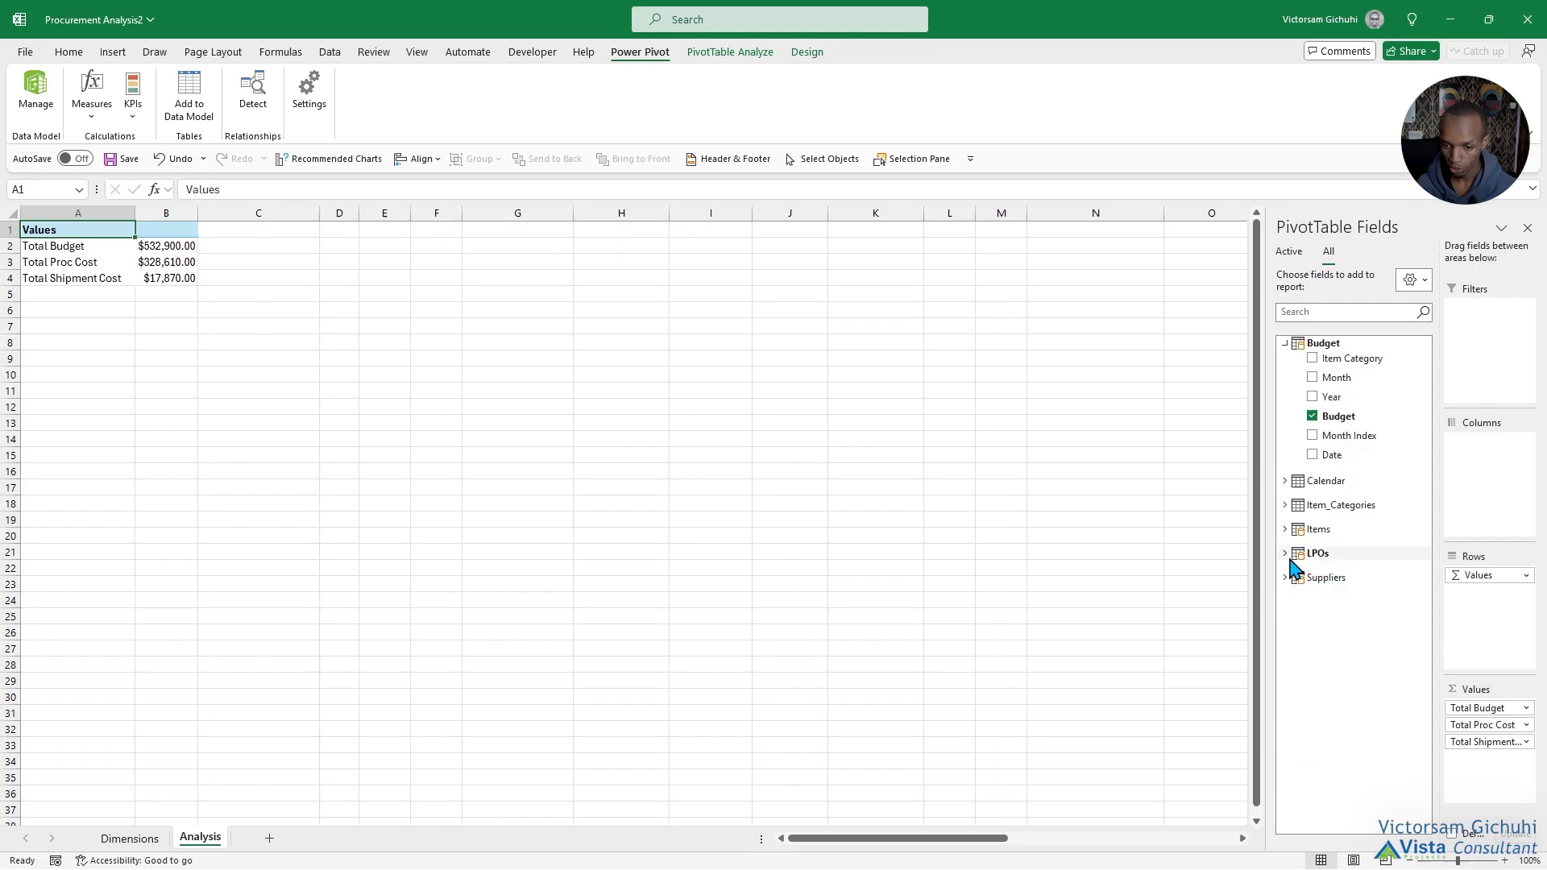
Add Supplied Value and Lead Time from LPOs to the PivotTable's values, labelled Total Supplied Value and Average Lead Time.
left_click(1287, 555)
left_click_drag(1357, 705, 1476, 774)
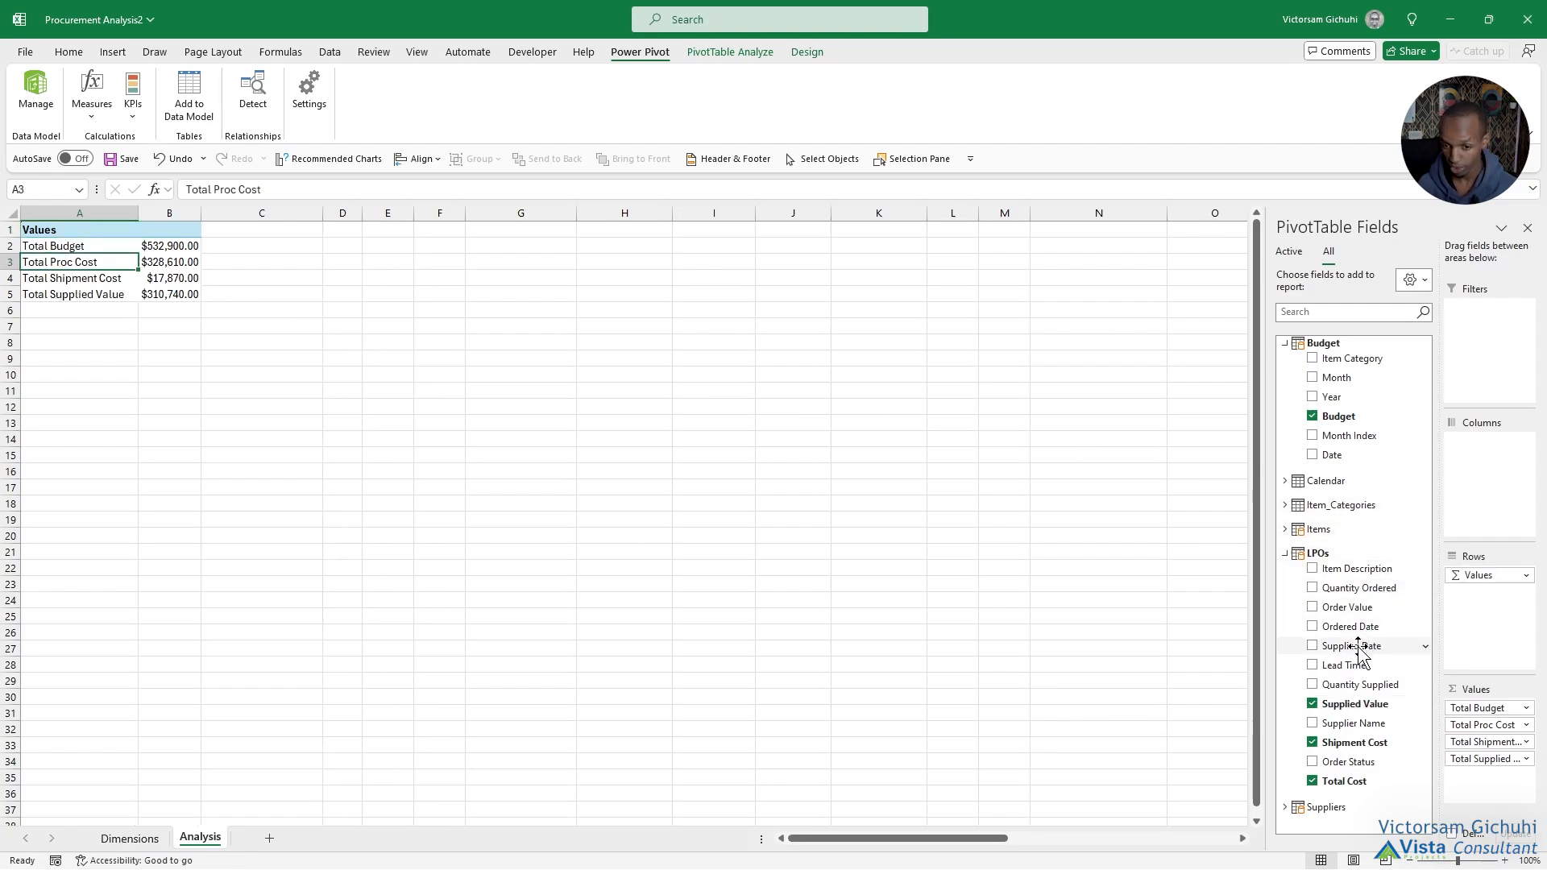
left_click_drag(1343, 665, 1489, 777)
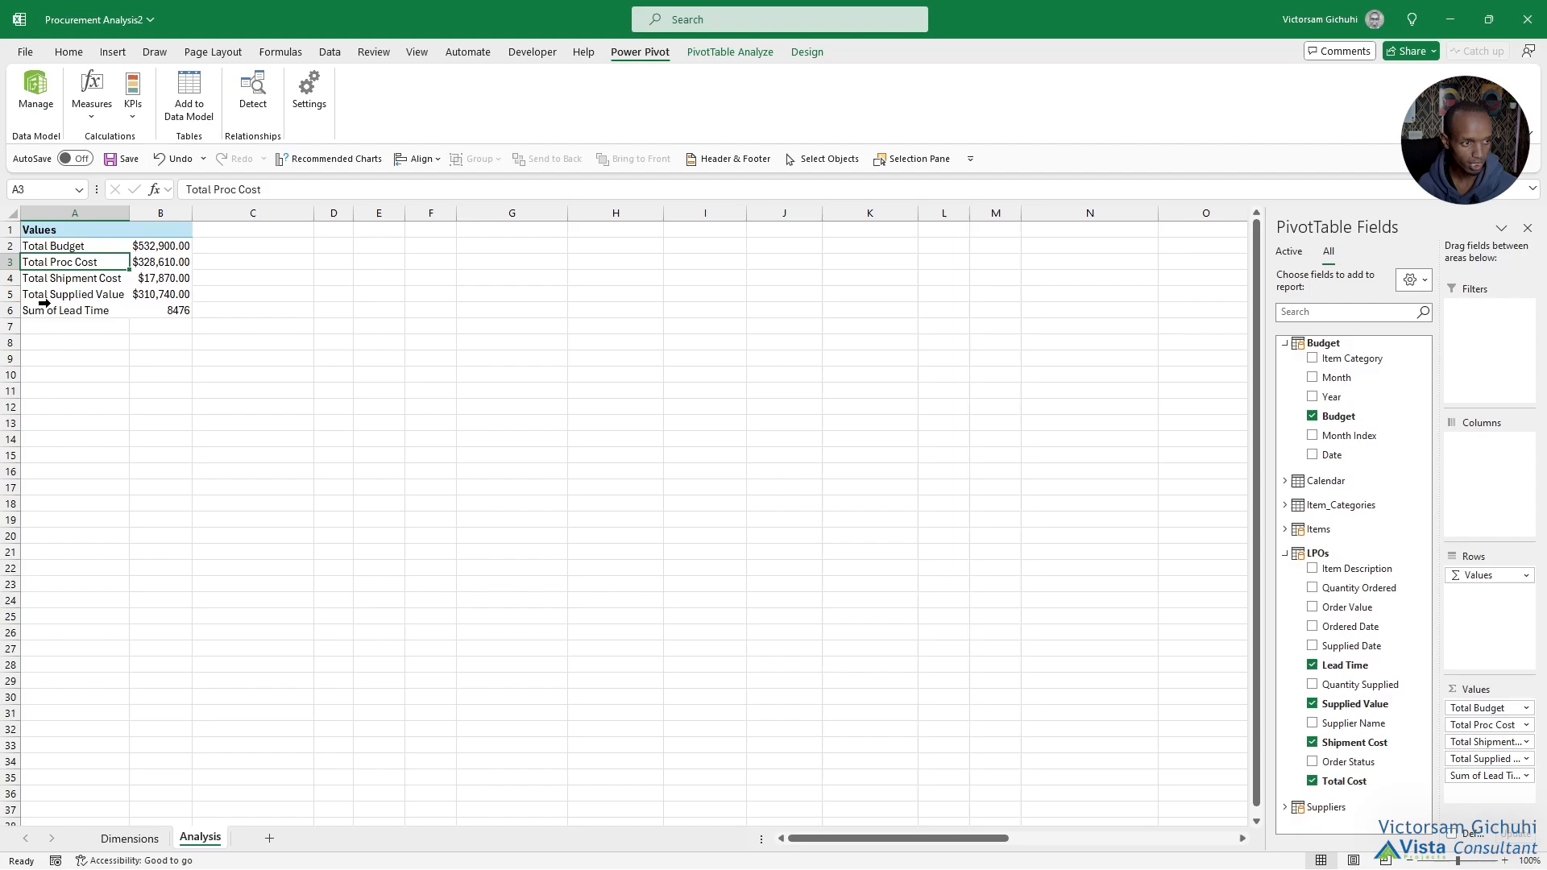
left_click(26, 311)
left_click(70, 310)
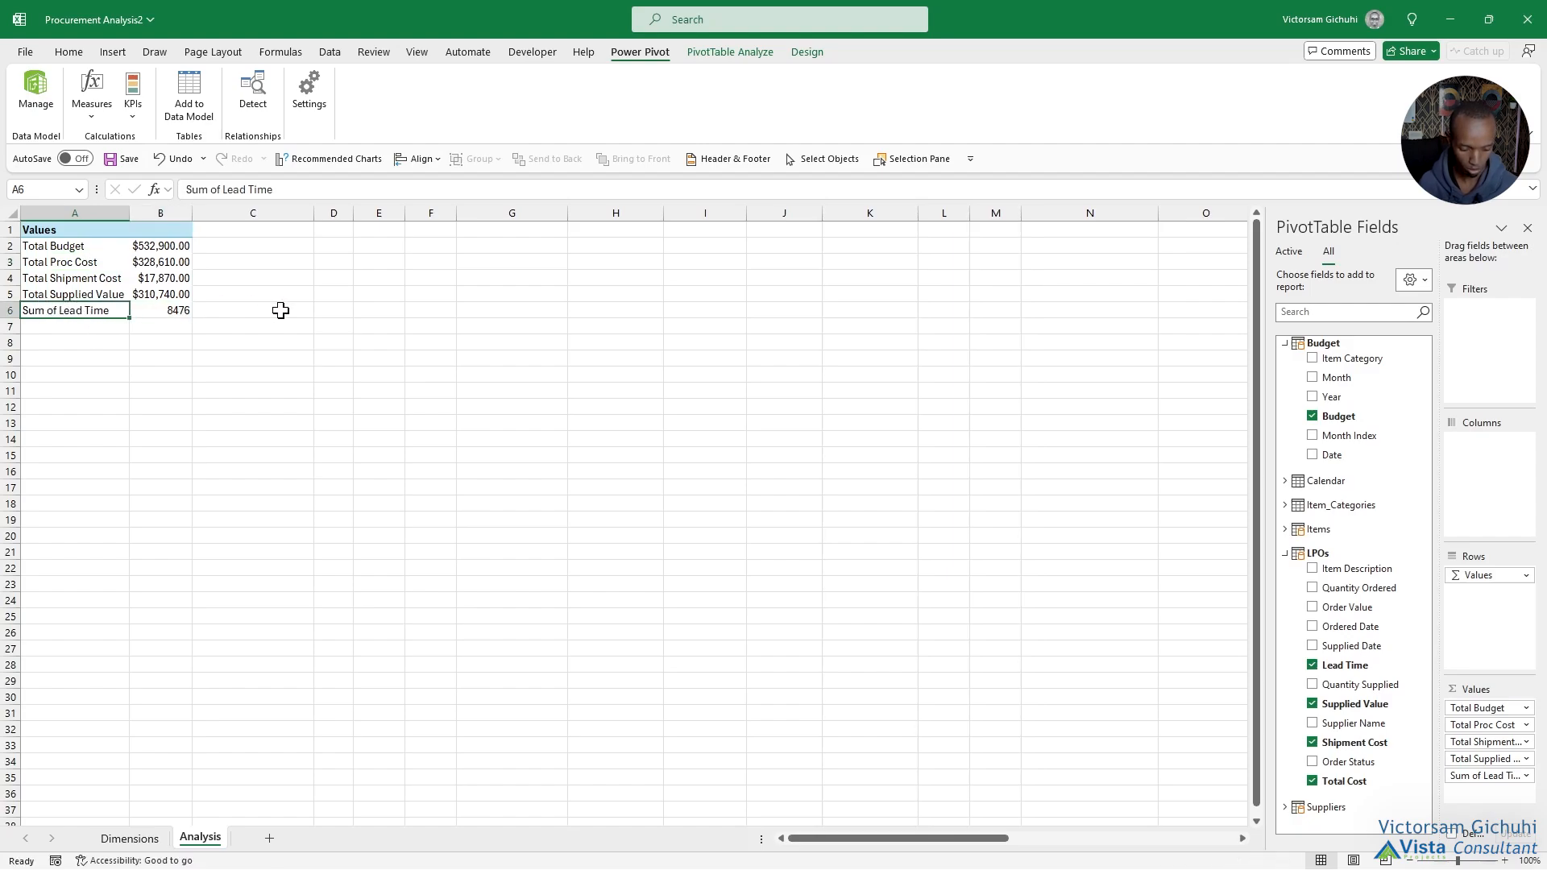
type("Average Lead Time")
left_click(179, 310)
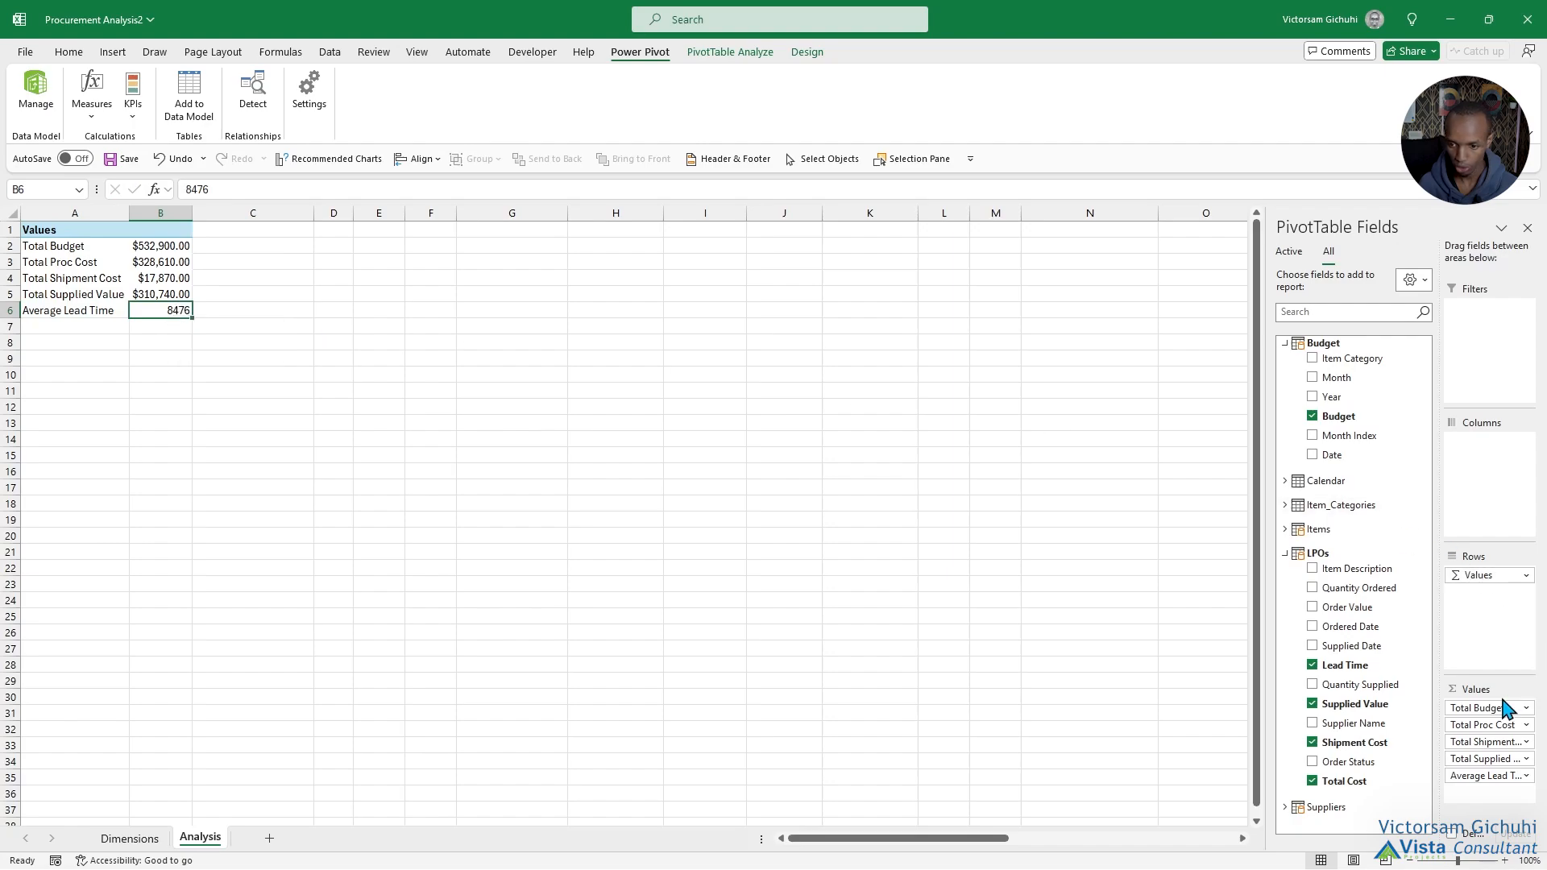
Summarise the PivotTable's Lead Time value by Average instead of Sum.
left_click(1520, 775)
left_click(1503, 757)
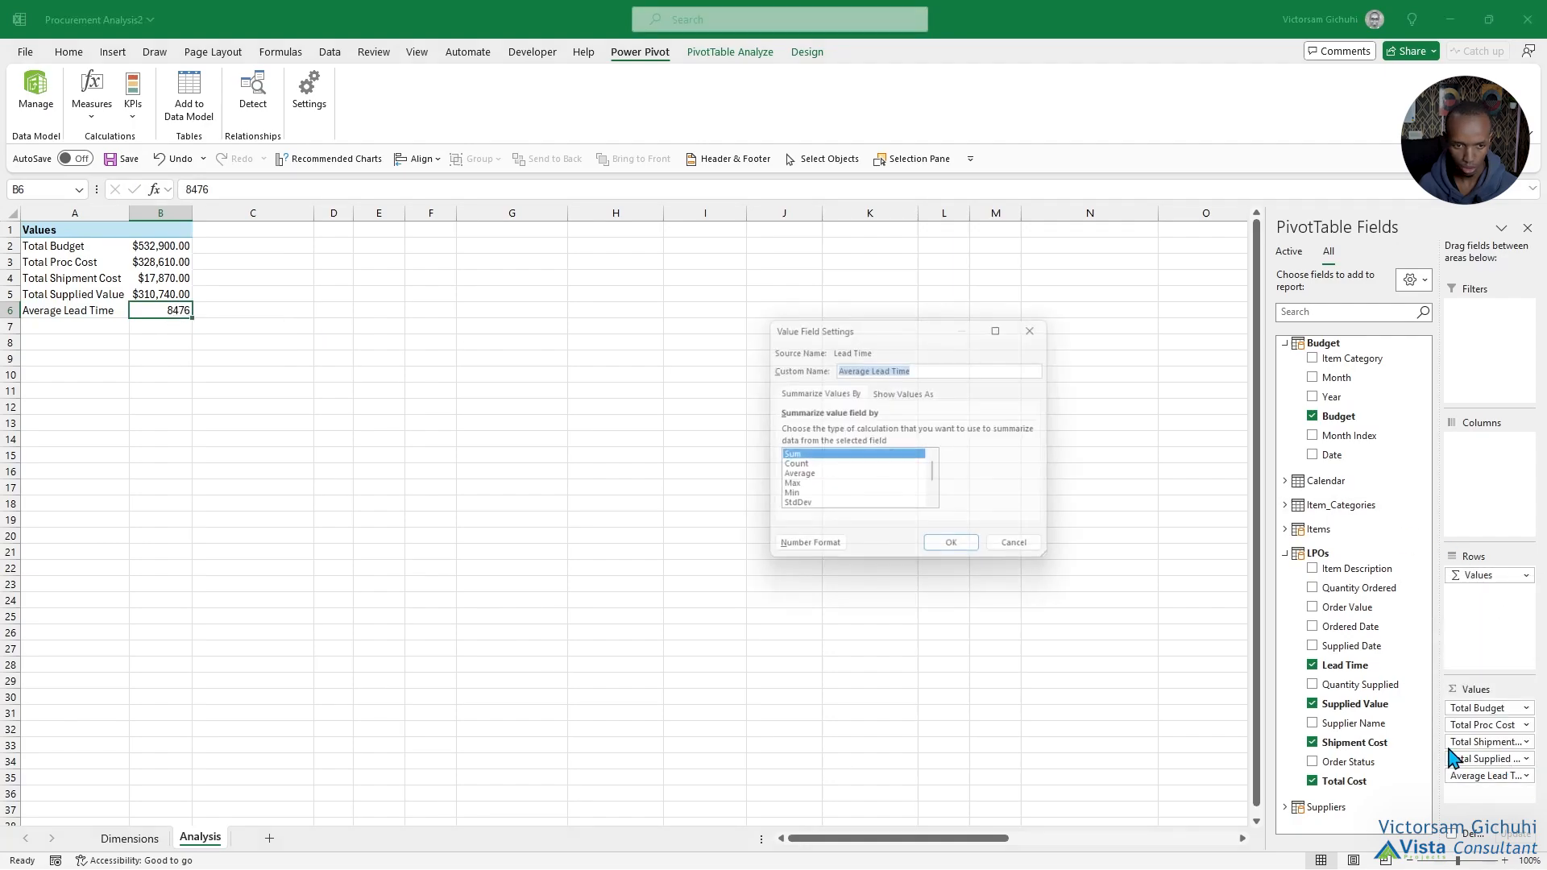
left_click(813, 478)
left_click(959, 553)
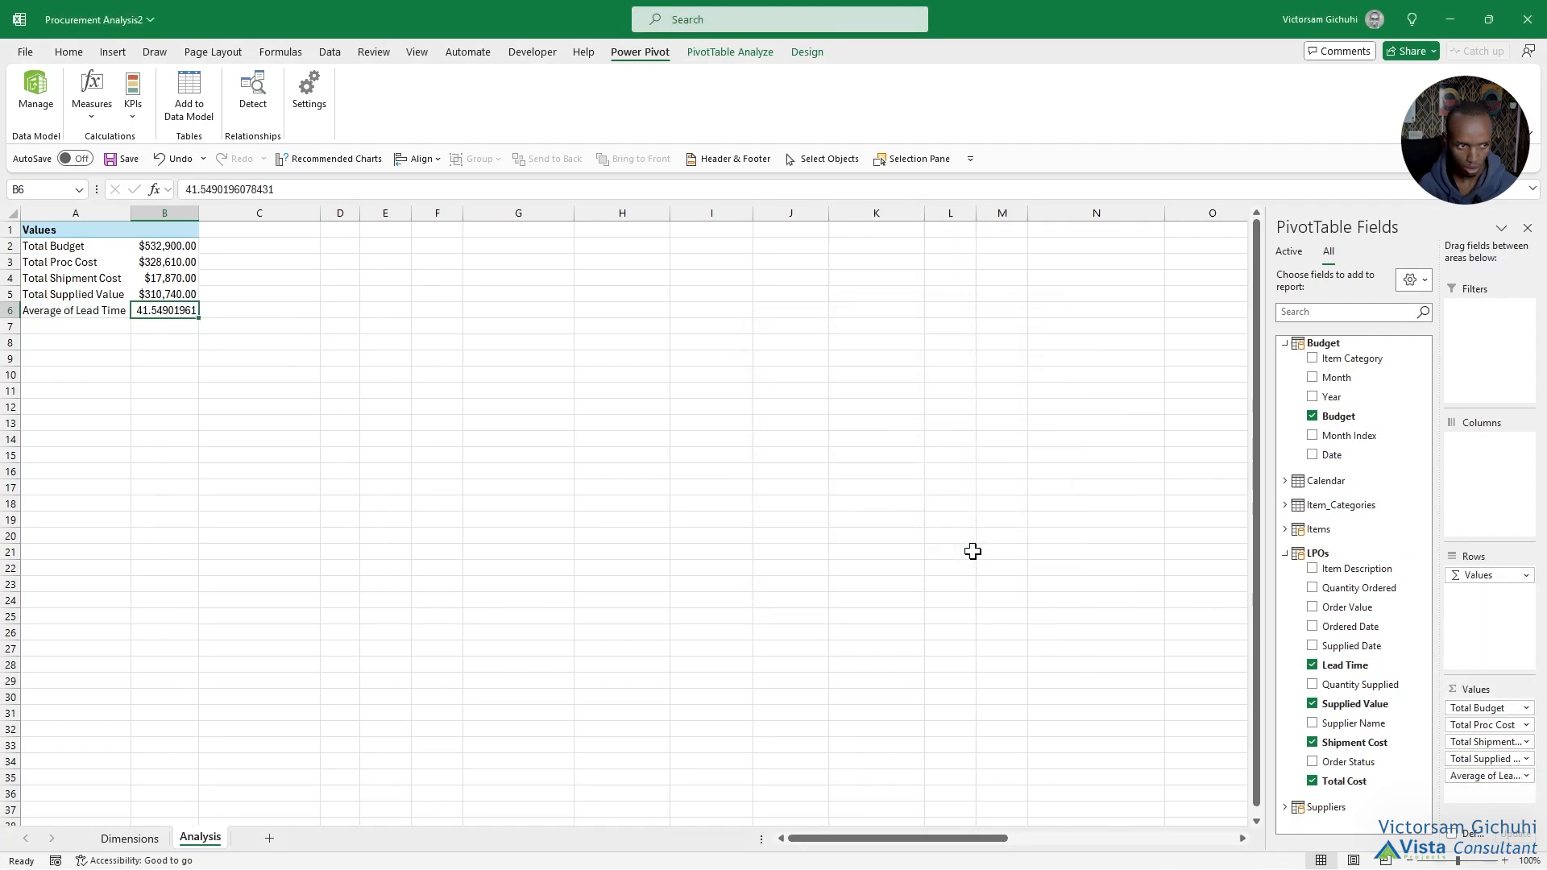
Reduce the average lead time in B6 to zero decimal places.
left_click(63, 53)
left_click(689, 109)
left_click(689, 109)
left_click(689, 110)
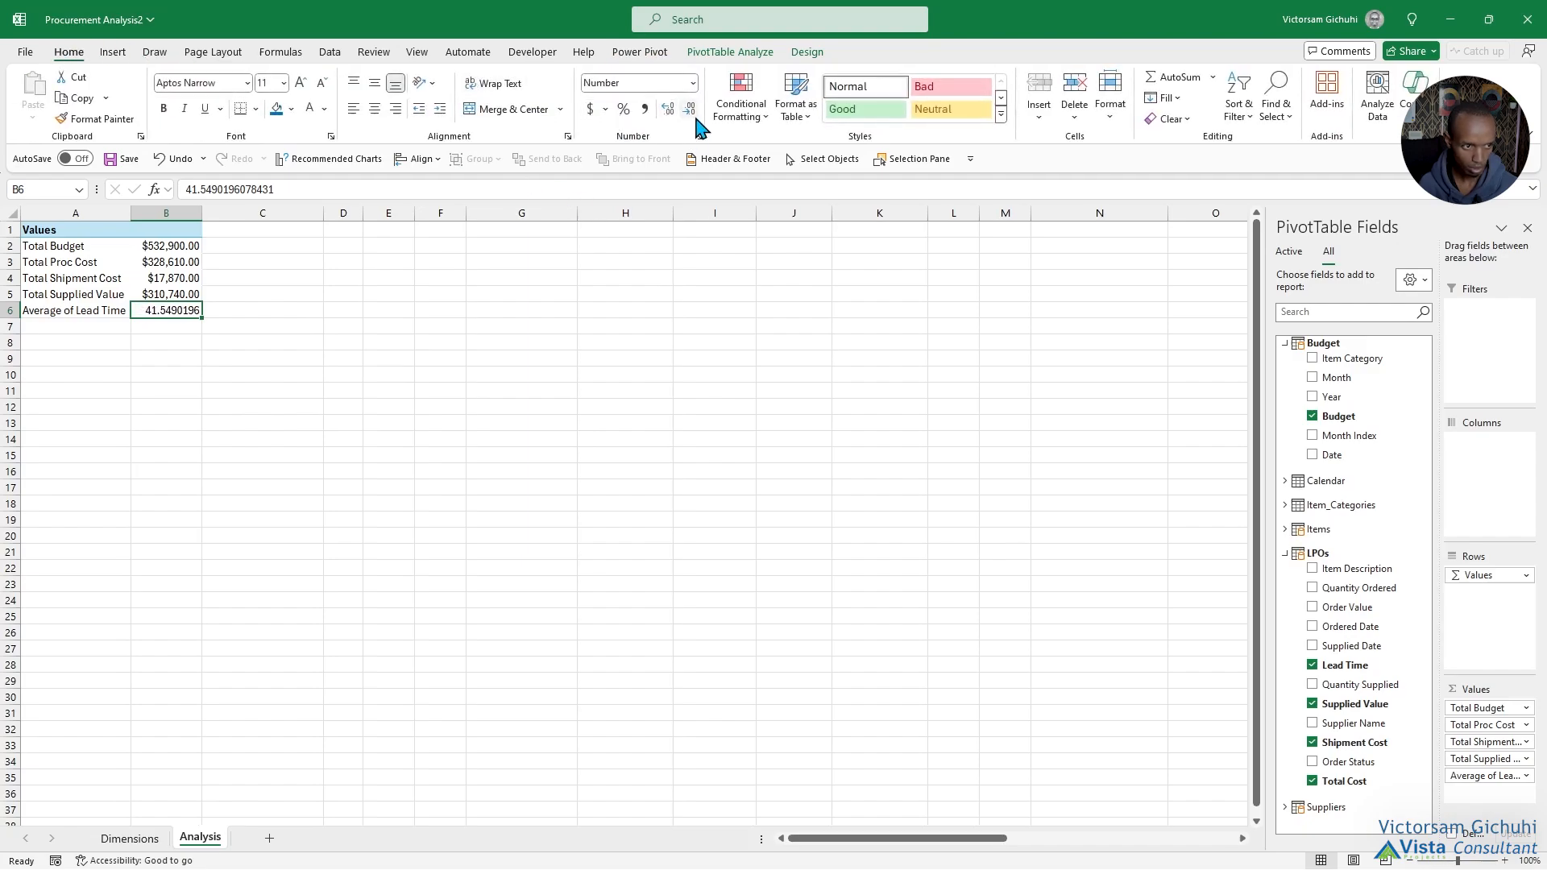
left_click(690, 110)
left_click(690, 109)
left_click(690, 110)
left_click(689, 110)
left_click(690, 109)
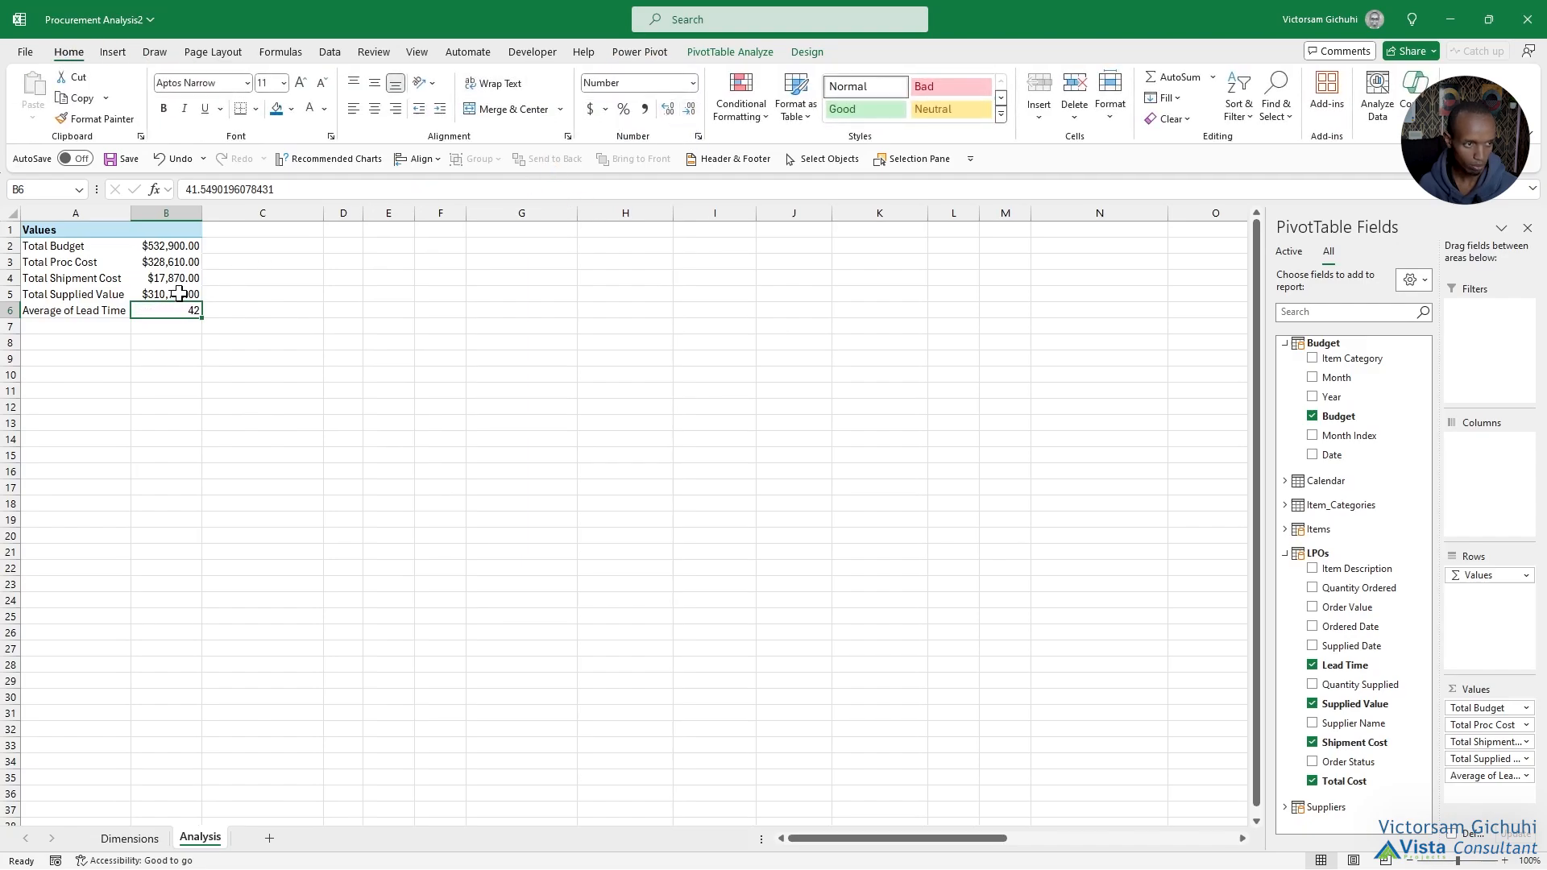
left_click(97, 326)
left_click(98, 286)
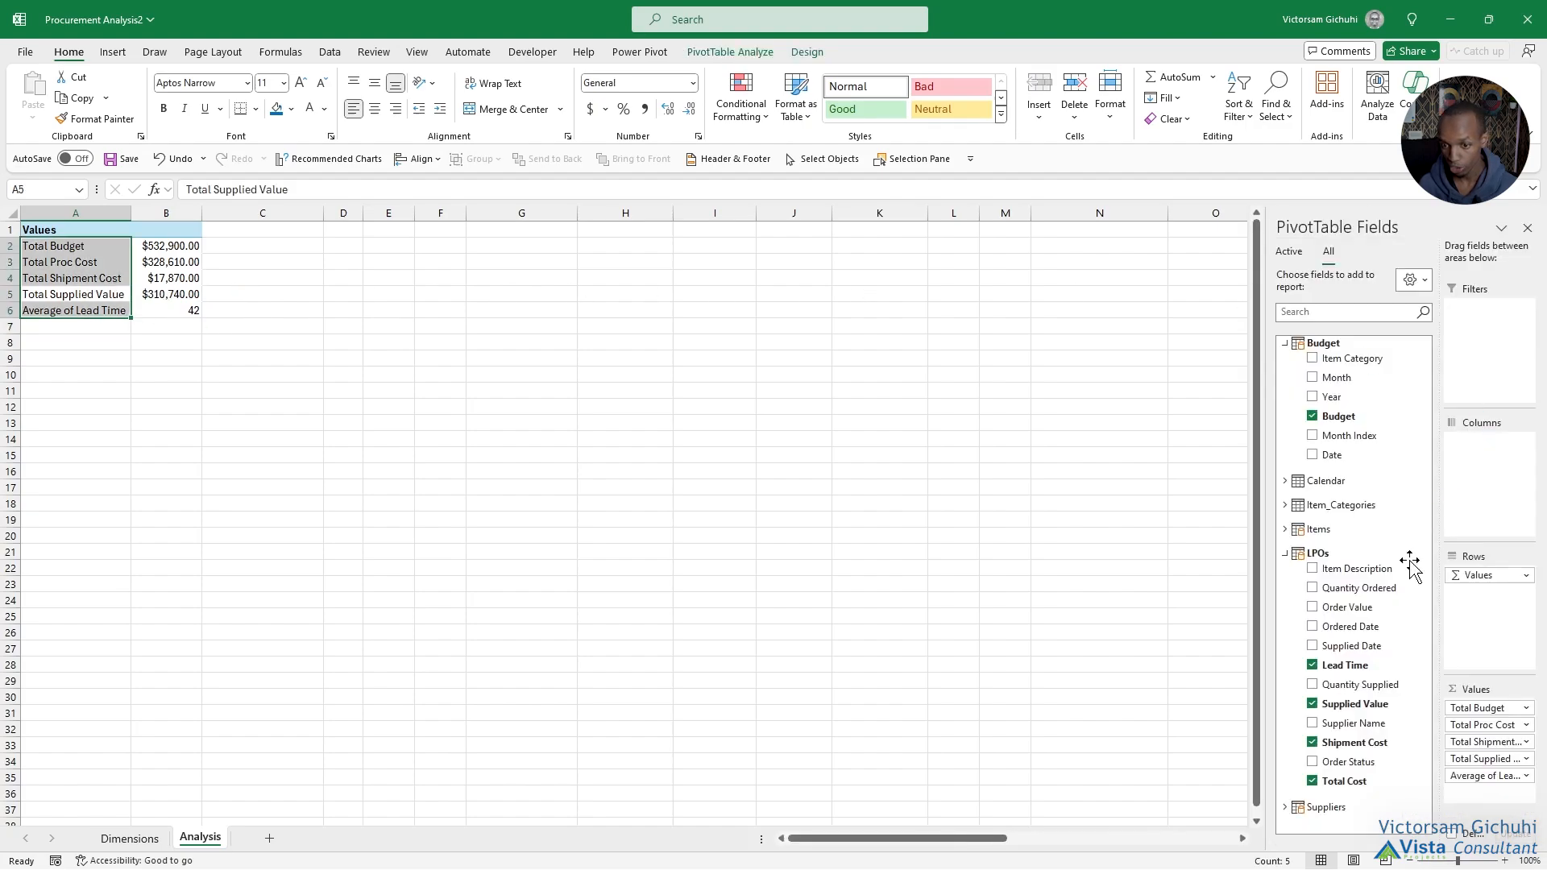
Add Order Value from LPOs to the PivotTable's values and rename its label Average Order Value.
left_click_drag(1362, 609, 1485, 800)
left_click(107, 328)
type("Average Order Value")
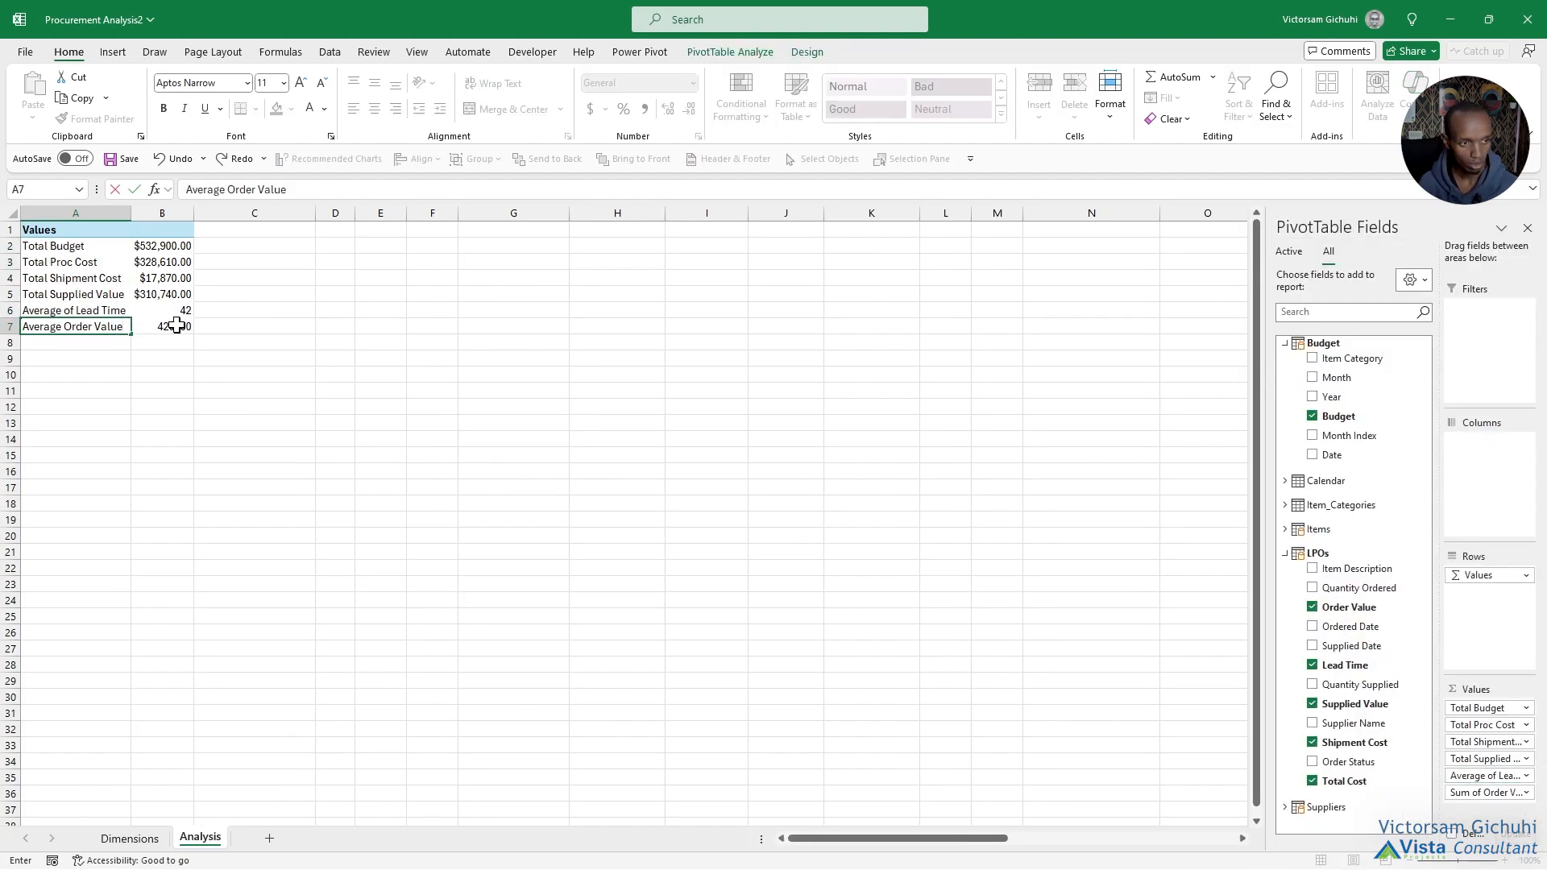
left_click(177, 325)
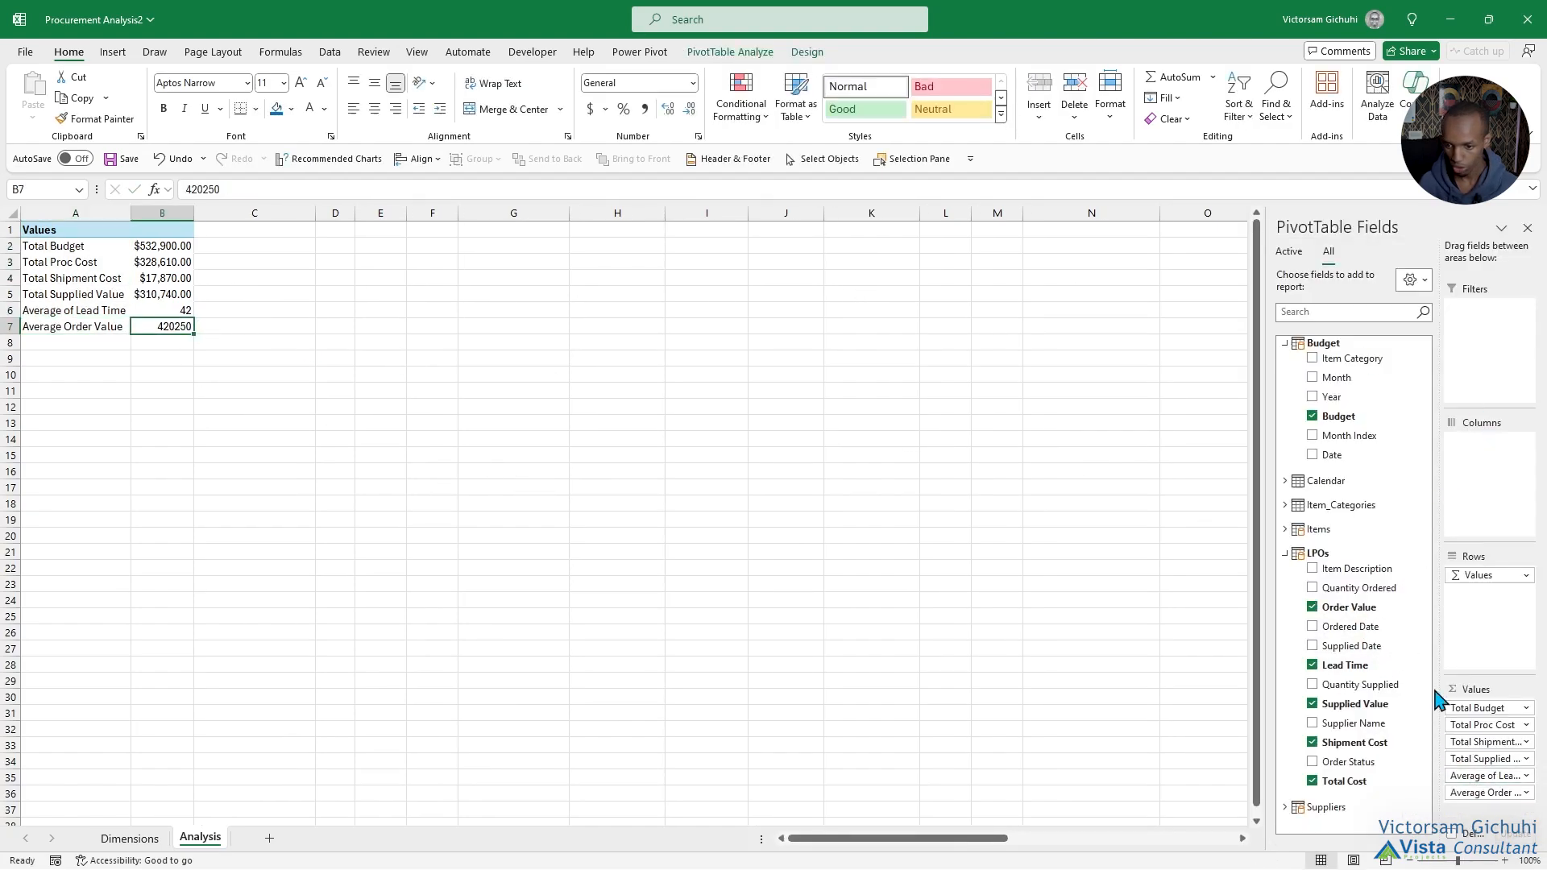
Summarise the PivotTable's Order Value field by Average instead of Sum.
left_click(1521, 793)
left_click(1468, 773)
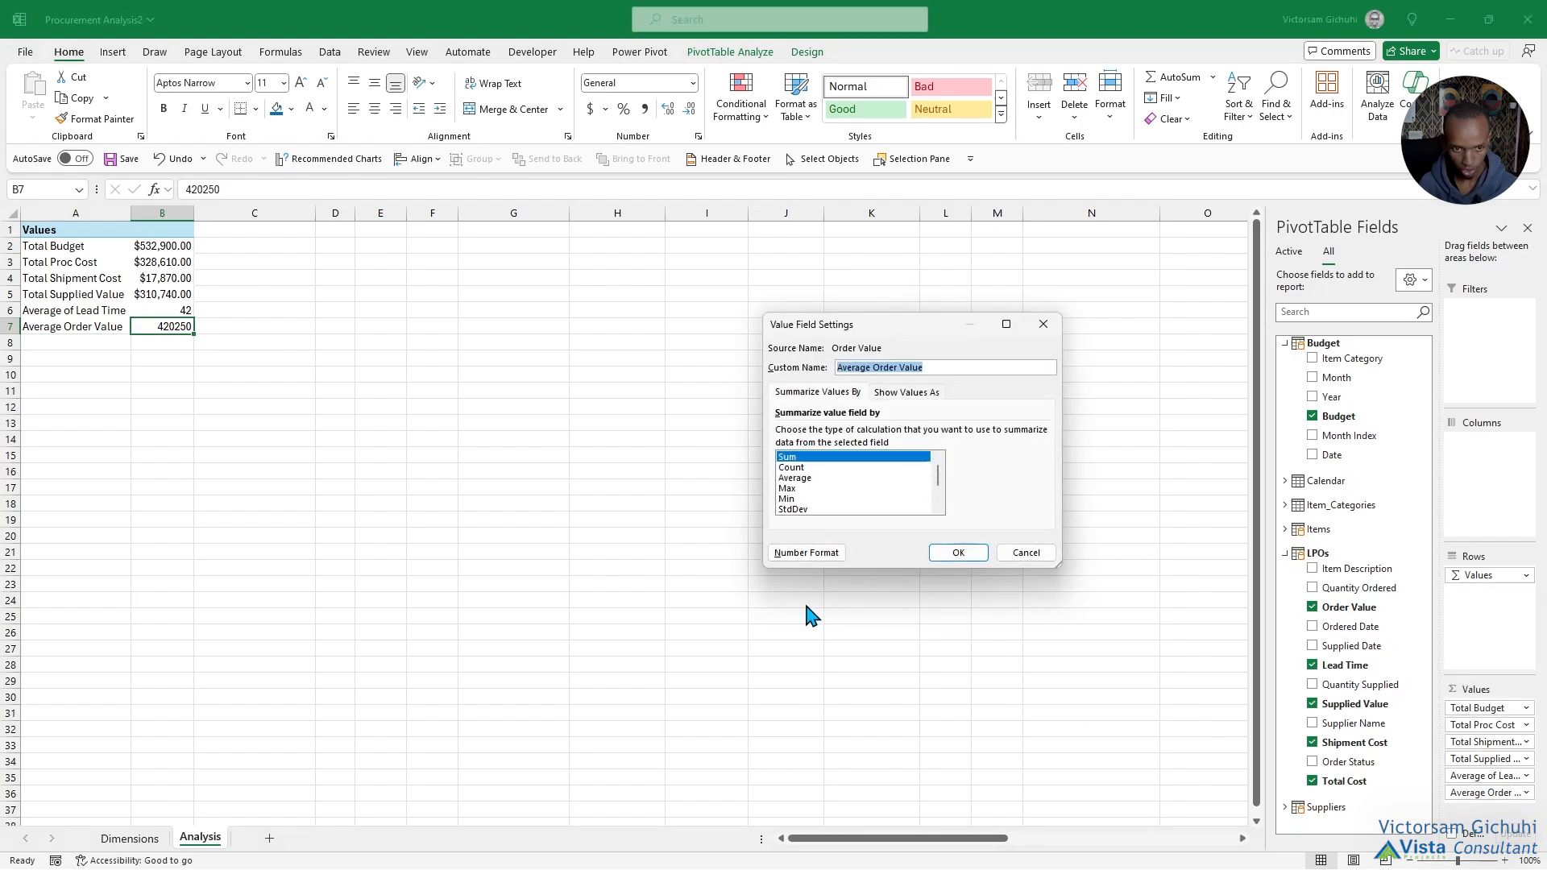
left_click(799, 479)
left_click(955, 556)
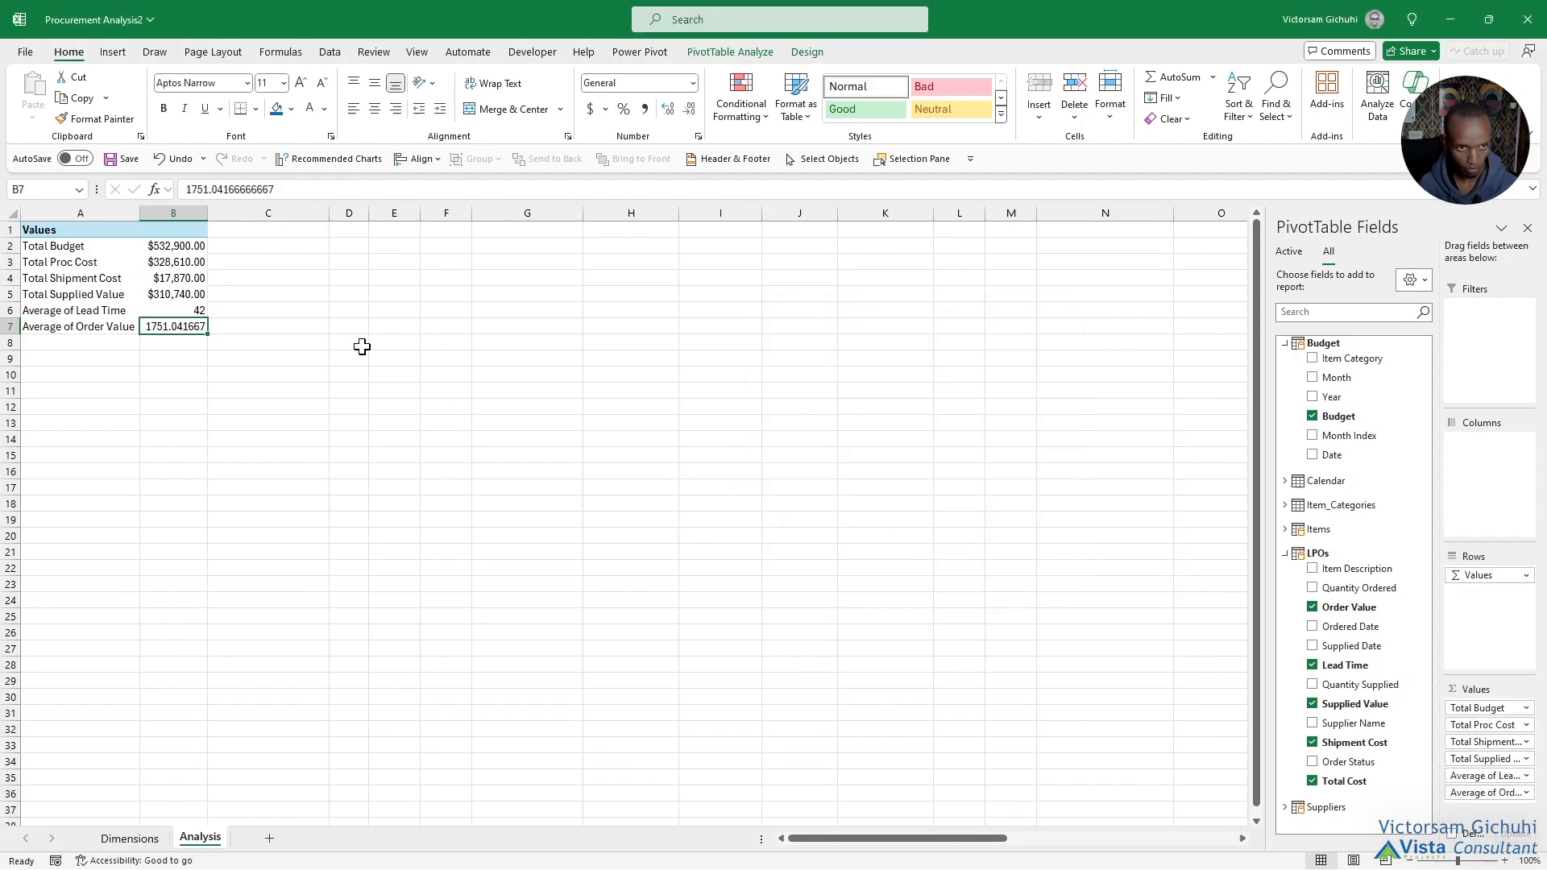
Set the number format of the average order value to Number with 0 decimal places.
right_click(177, 324)
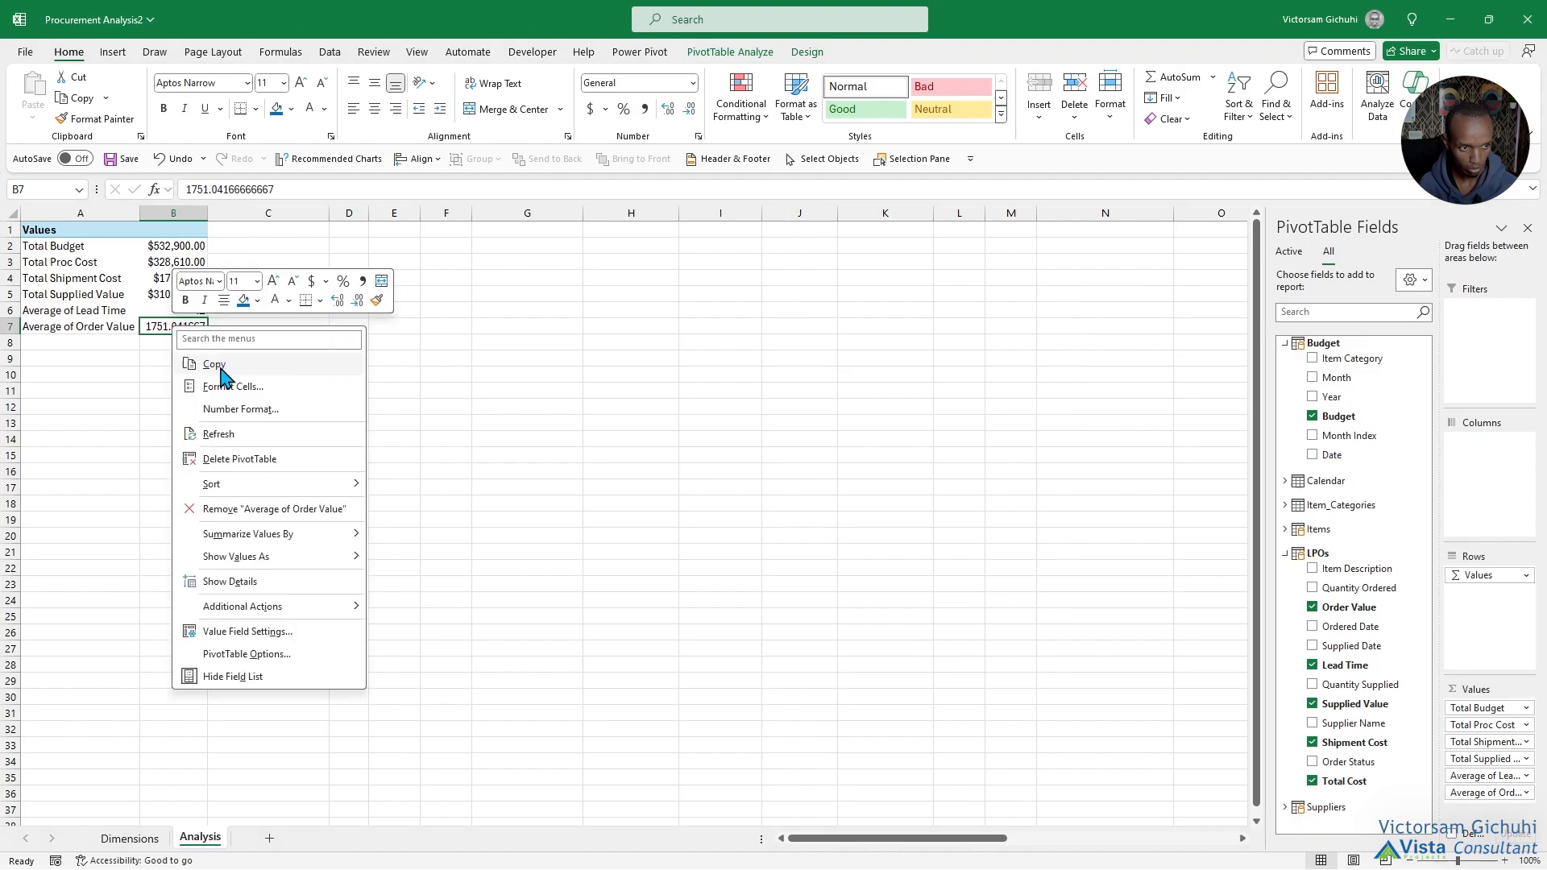
left_click(238, 408)
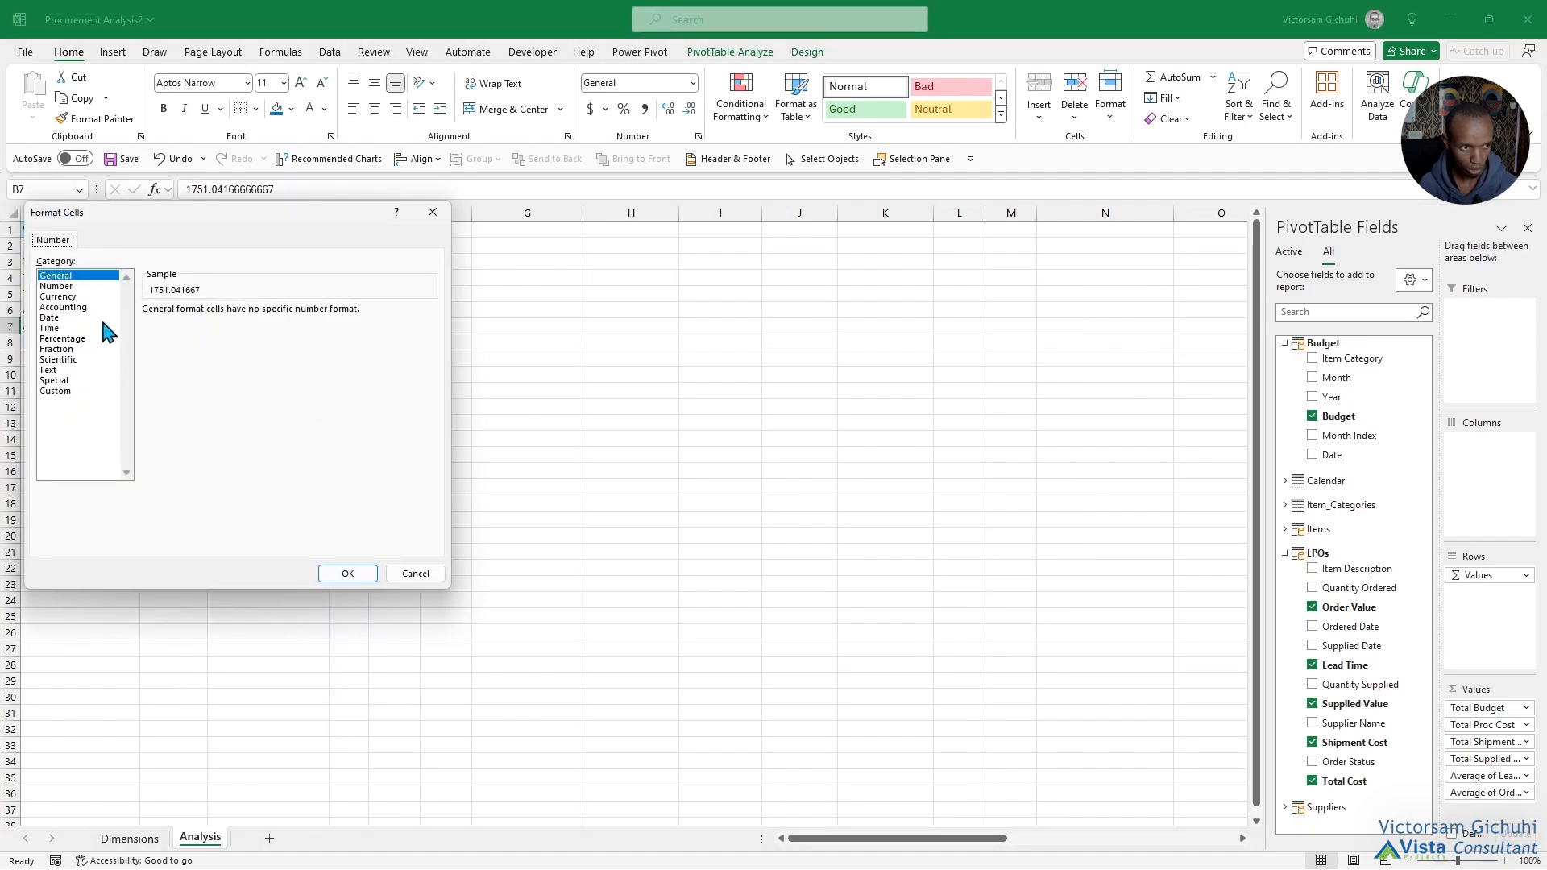
left_click(68, 287)
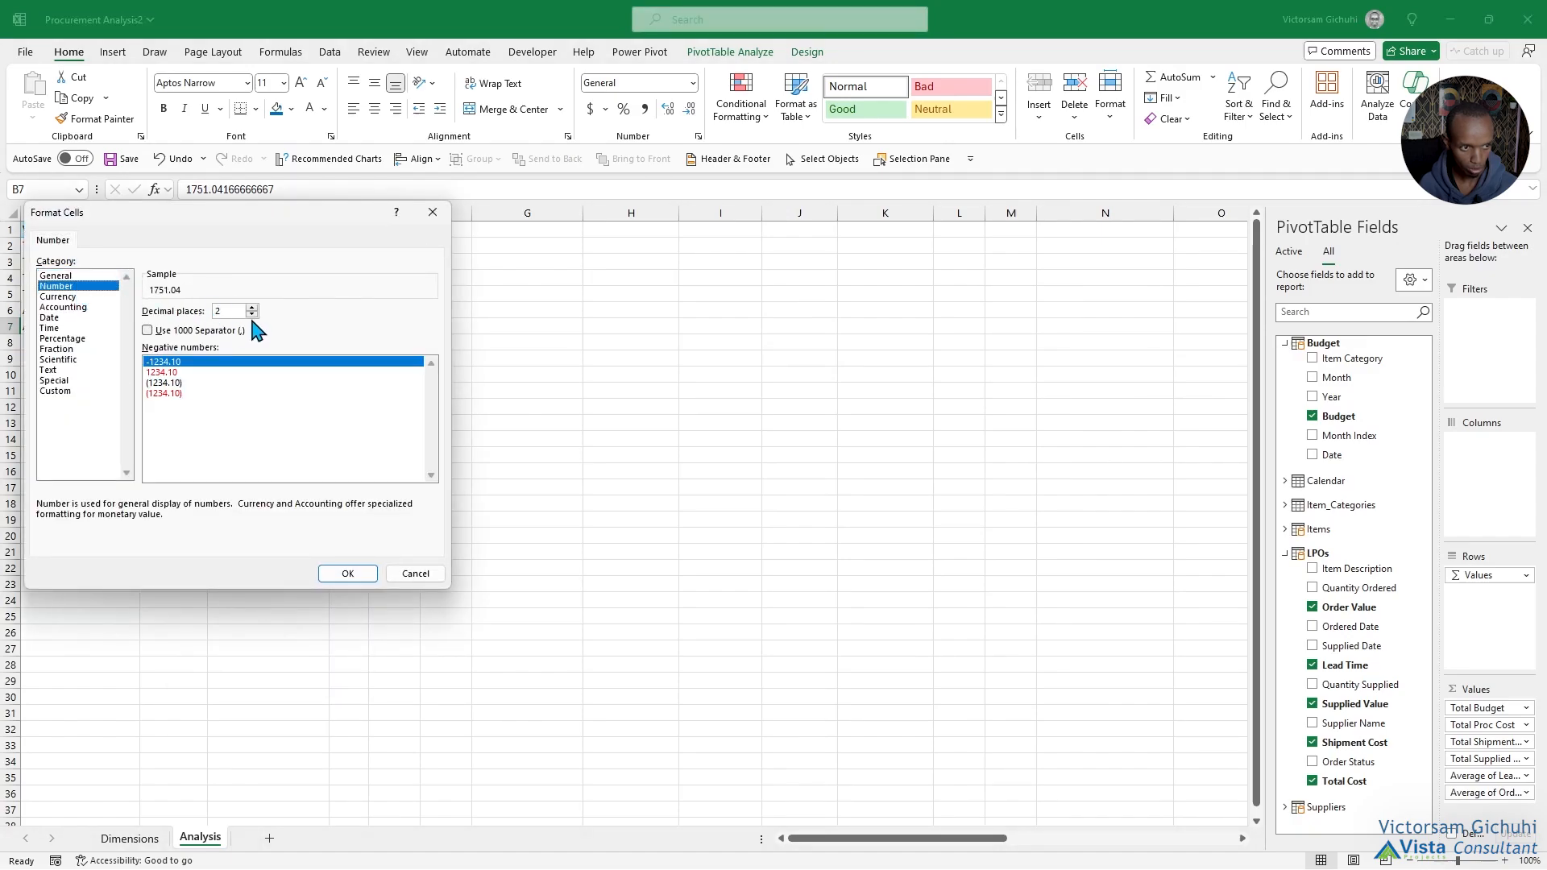
left_click(252, 308)
left_click(253, 315)
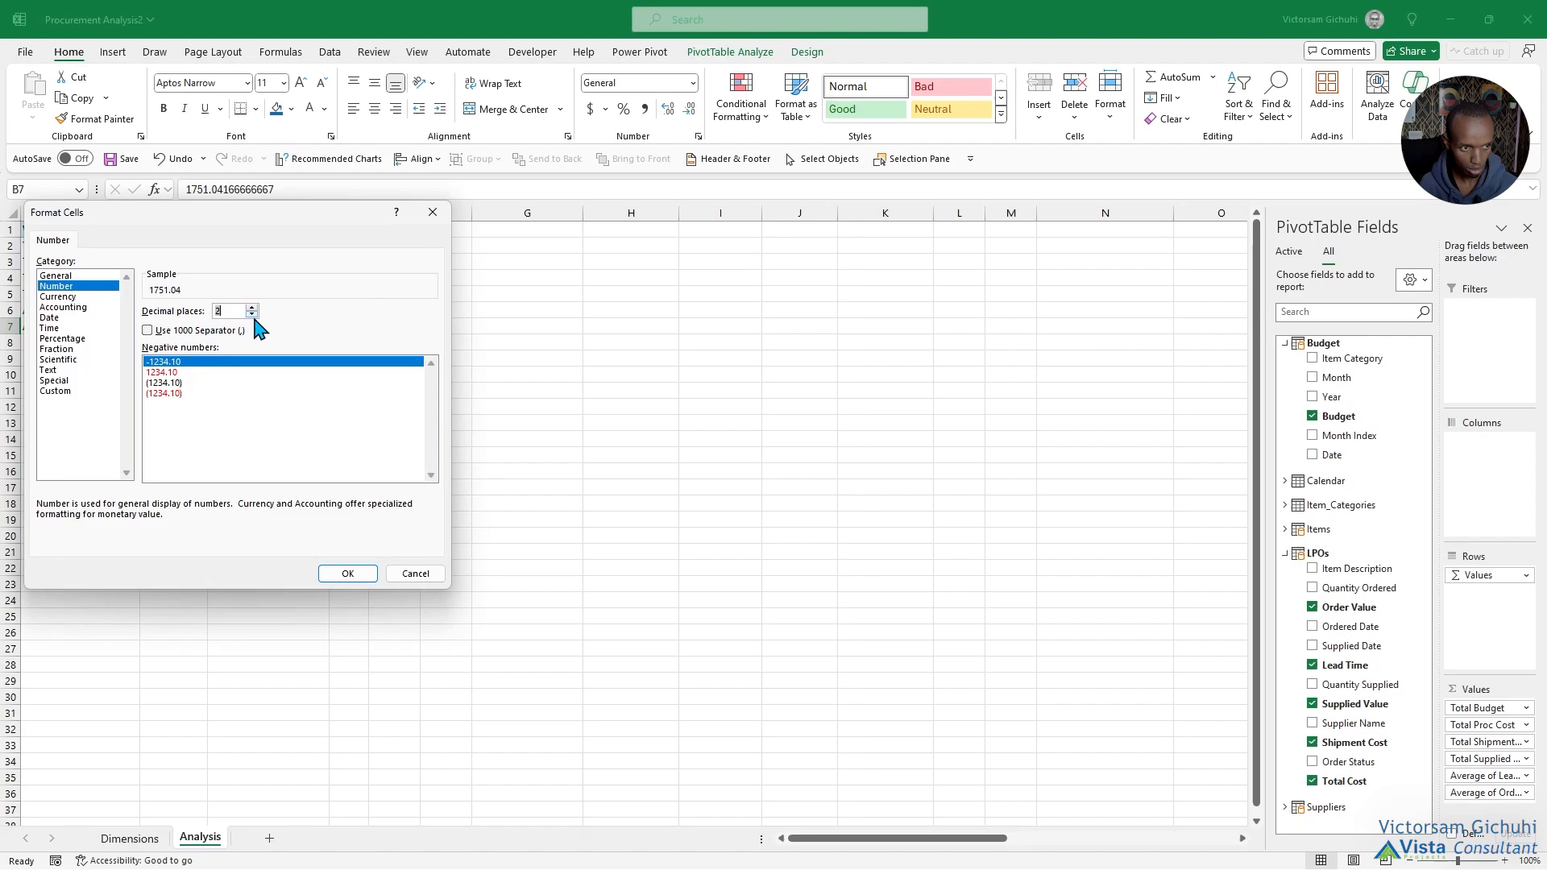
left_click(347, 573)
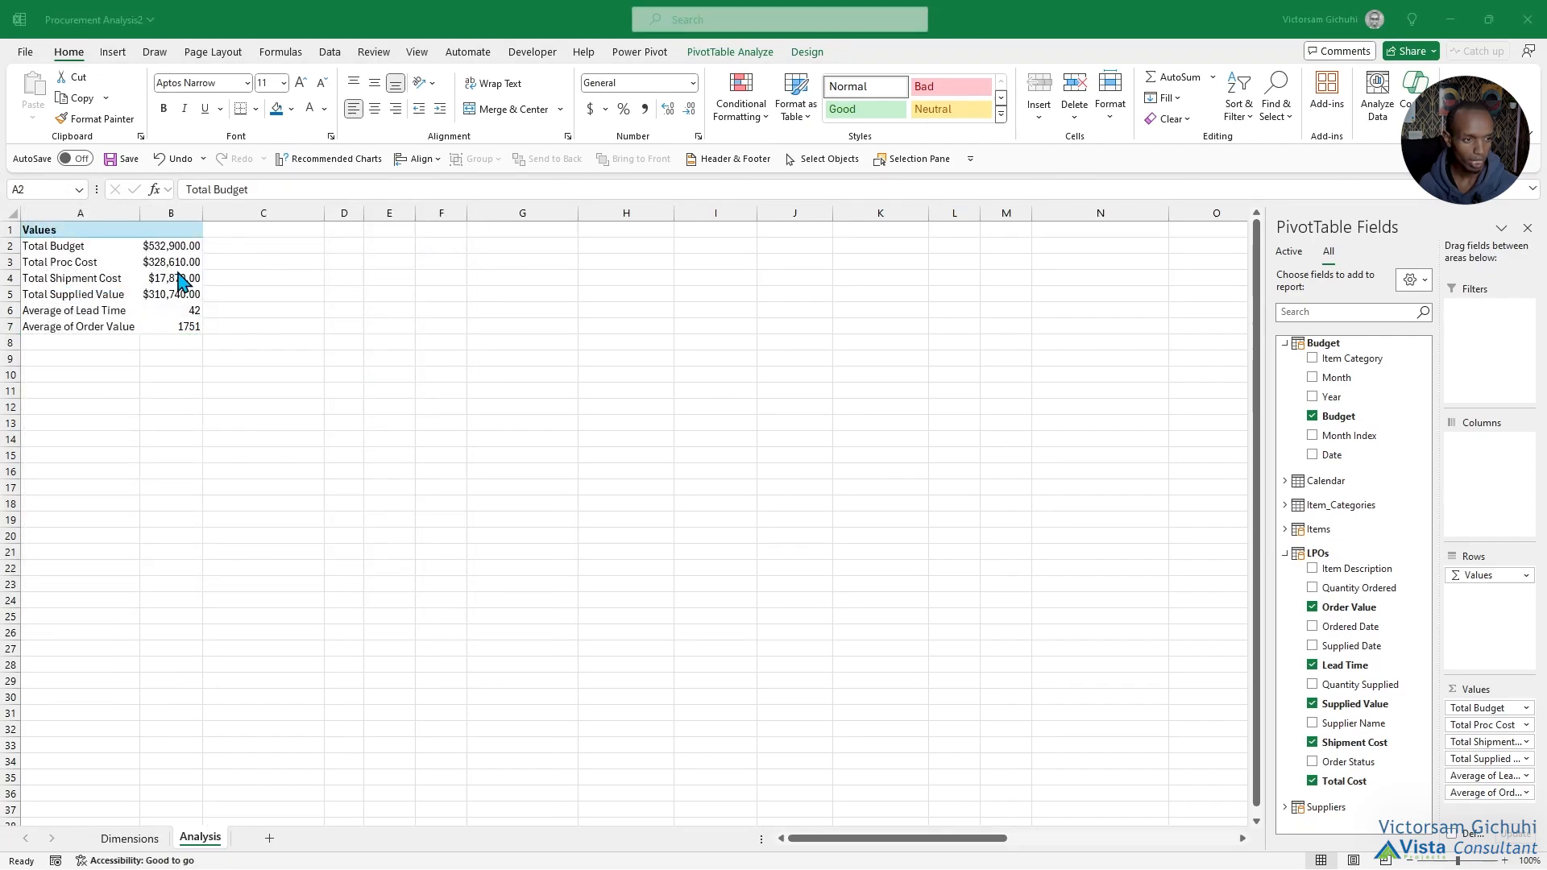
left_click(108, 343)
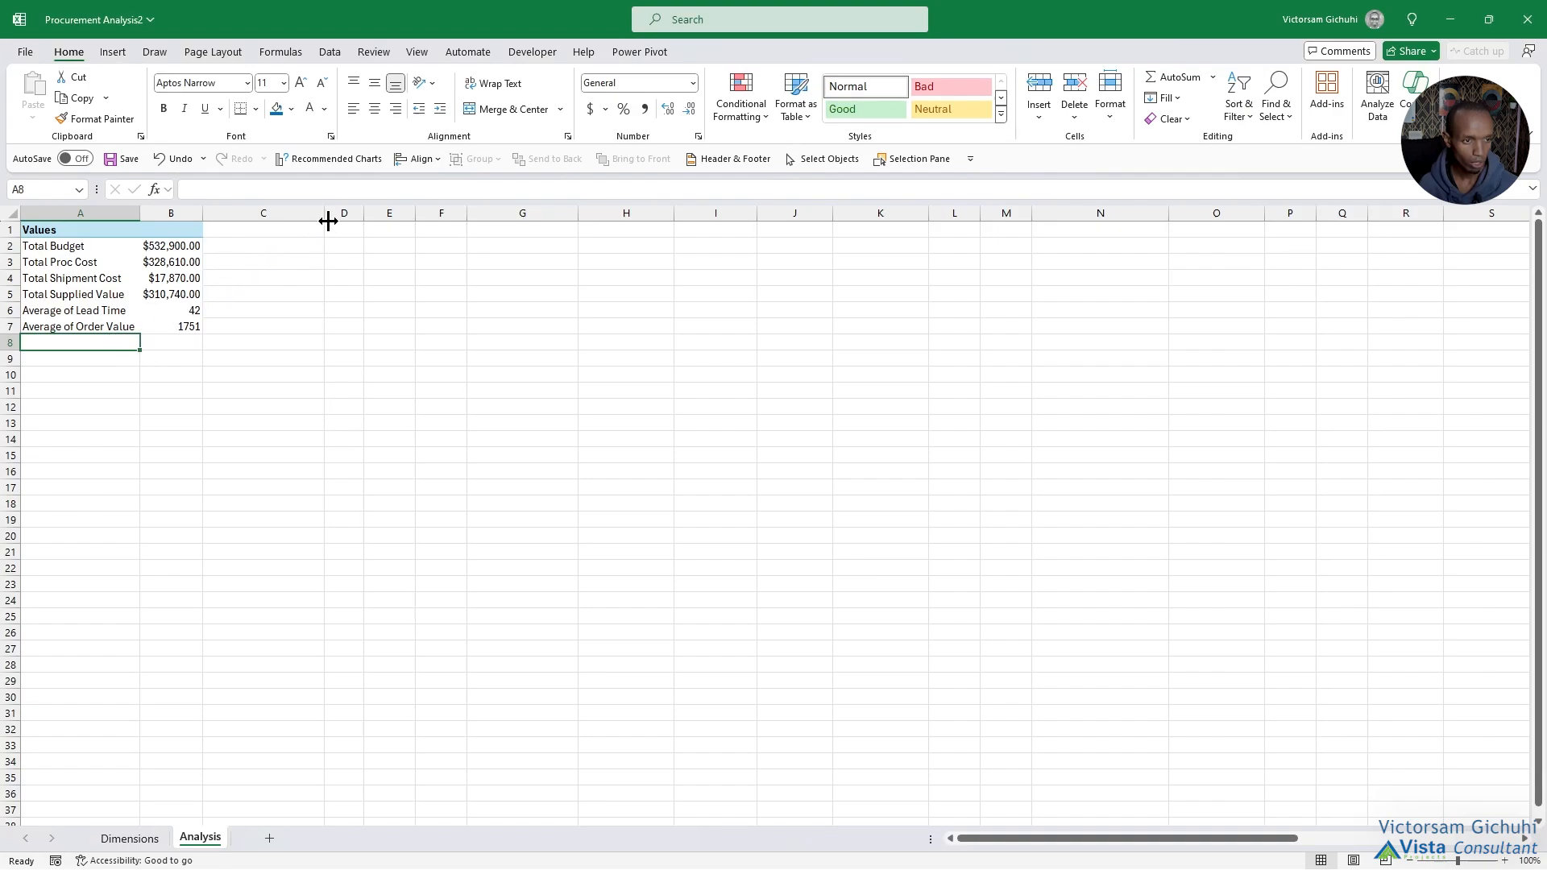
Switch to the Procurement Analysis workbook and examine the total POs, budget, spend and shipment cost cards on its Dashboard.
left_click_drag(873, 0, 870, 6)
left_click(257, 256)
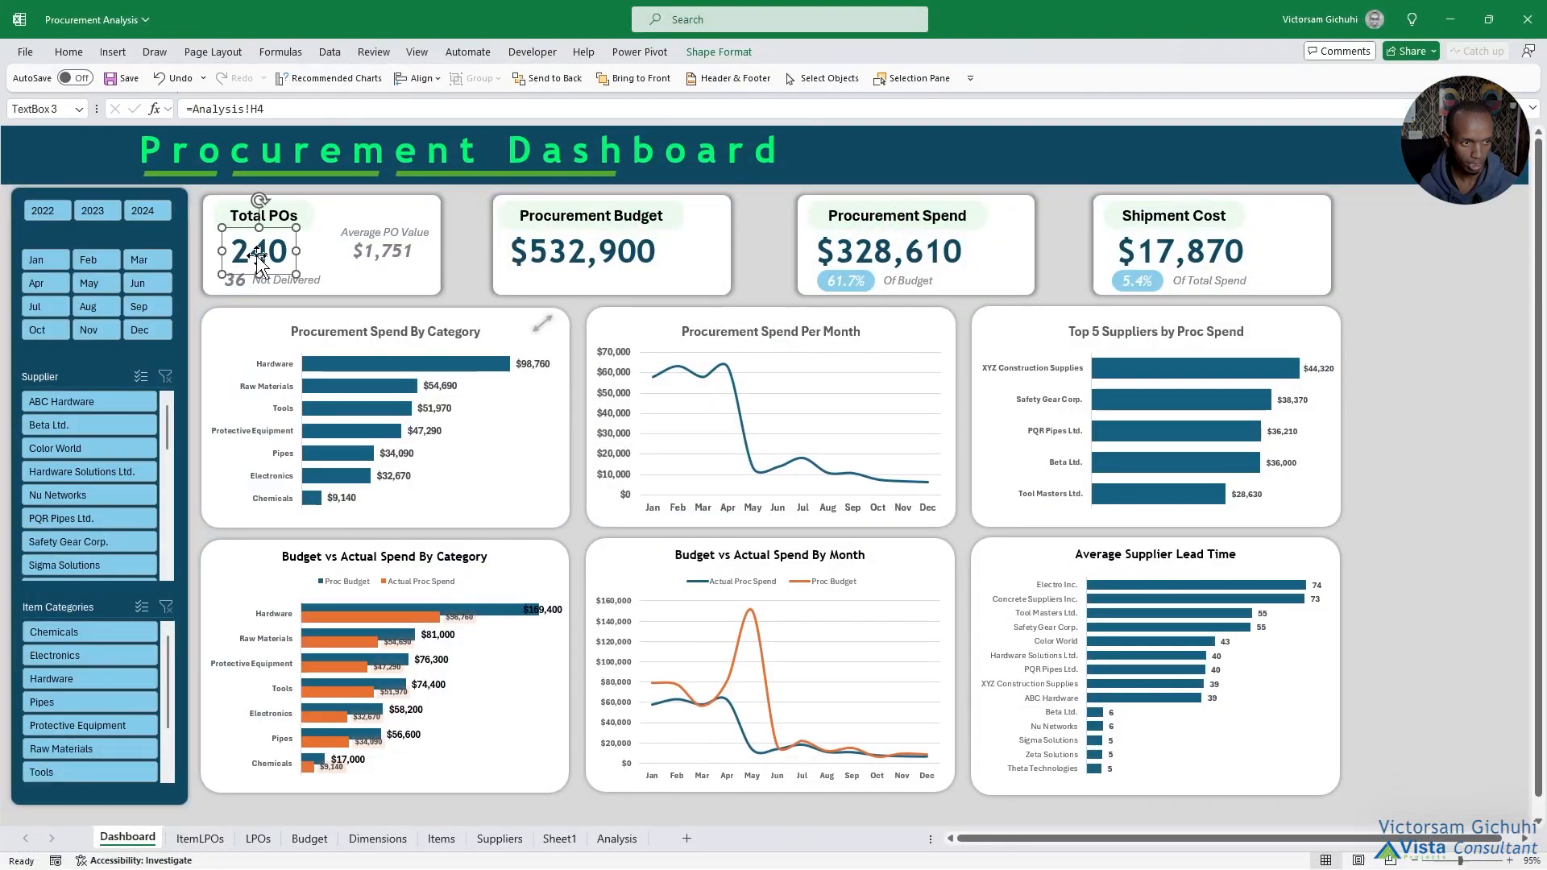
left_click(401, 255)
left_click(283, 246)
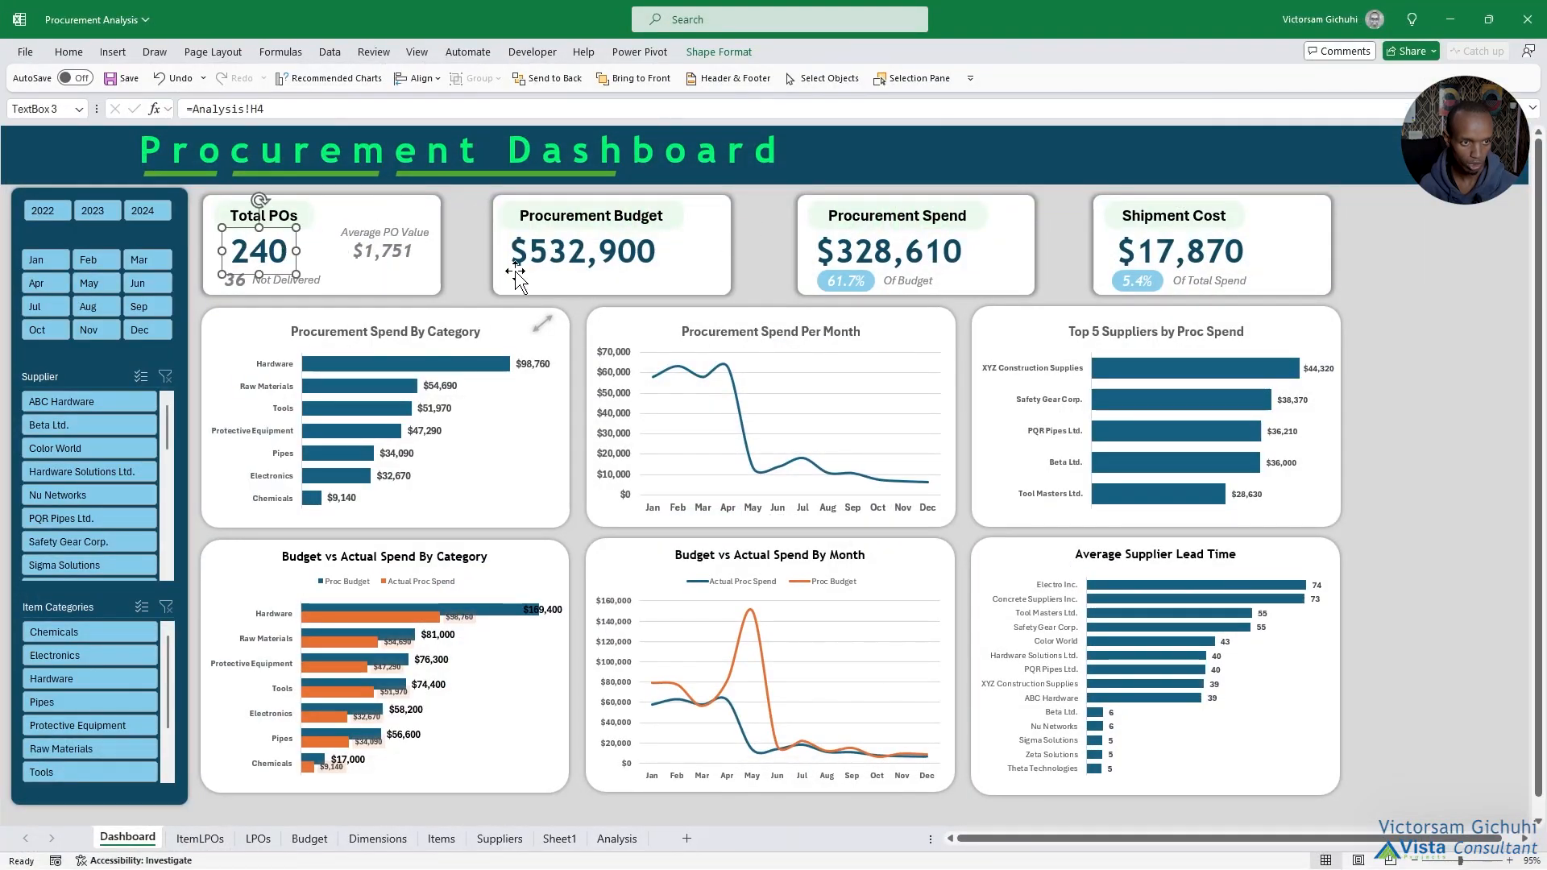
left_click(612, 262)
left_click(903, 259)
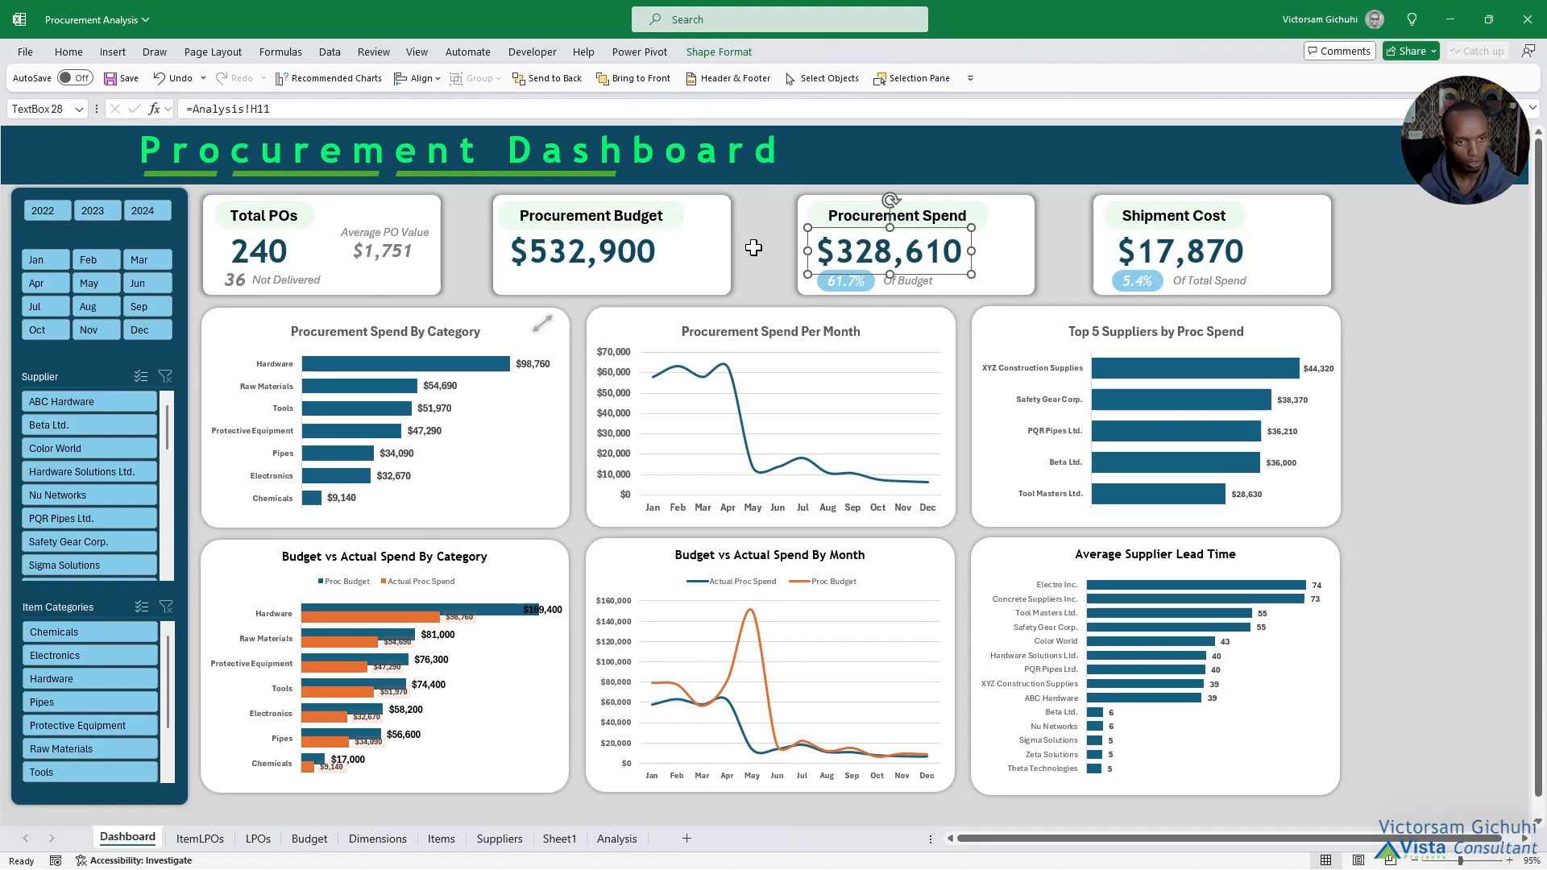
left_click_drag(1400, 225, 1431, 271)
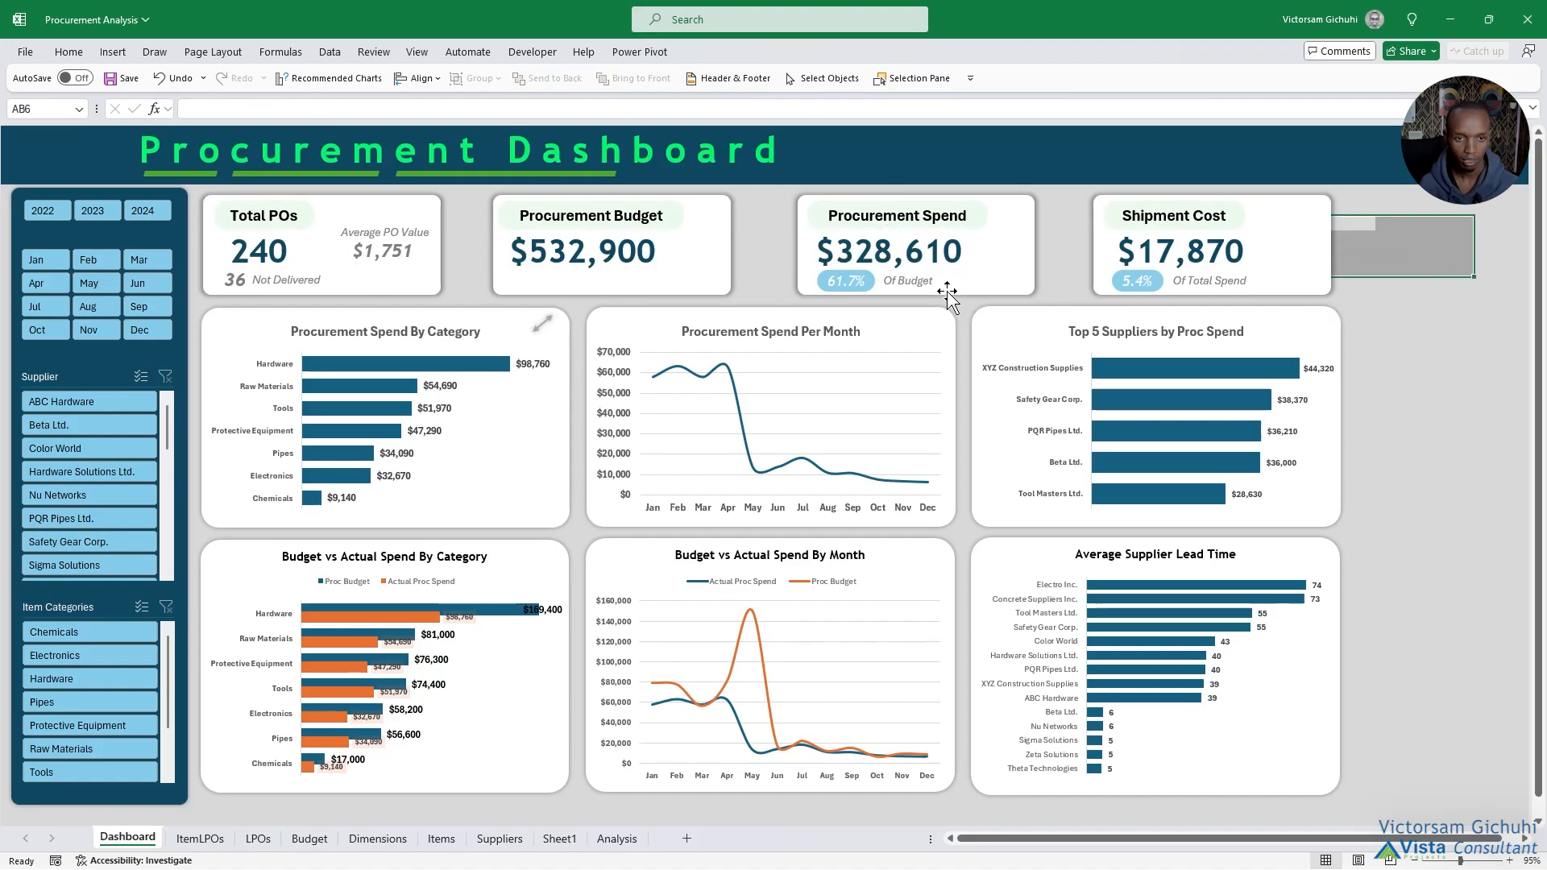
left_click(896, 260)
left_click(749, 257)
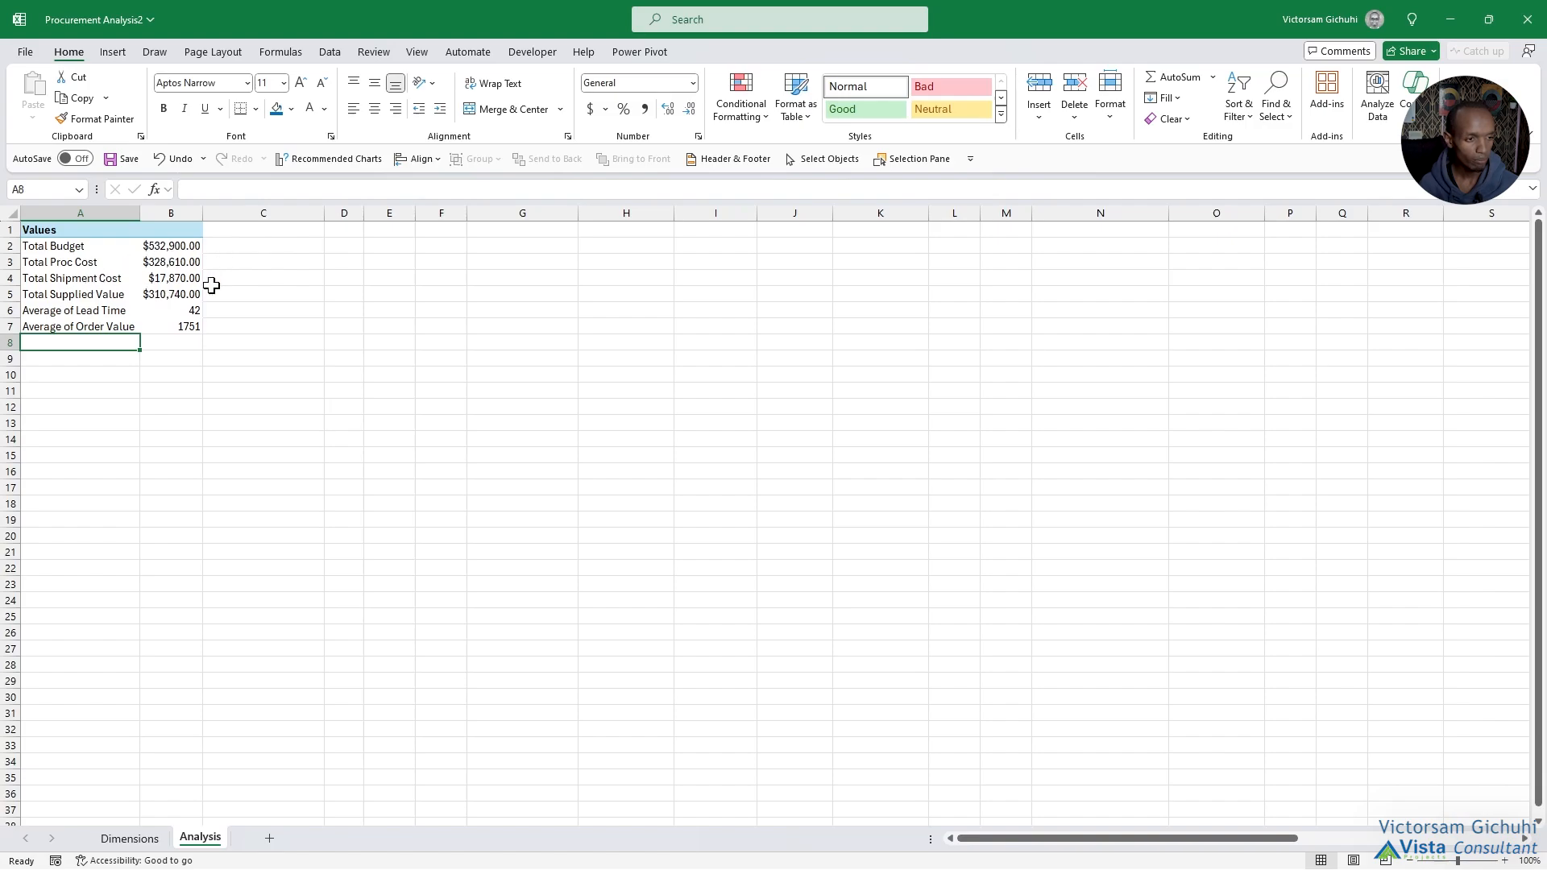
In the Procurement Analysis2 workbook, enter a formula in C4 dividing Total Shipment Cost by Total Proc Cost.
left_click(229, 280)
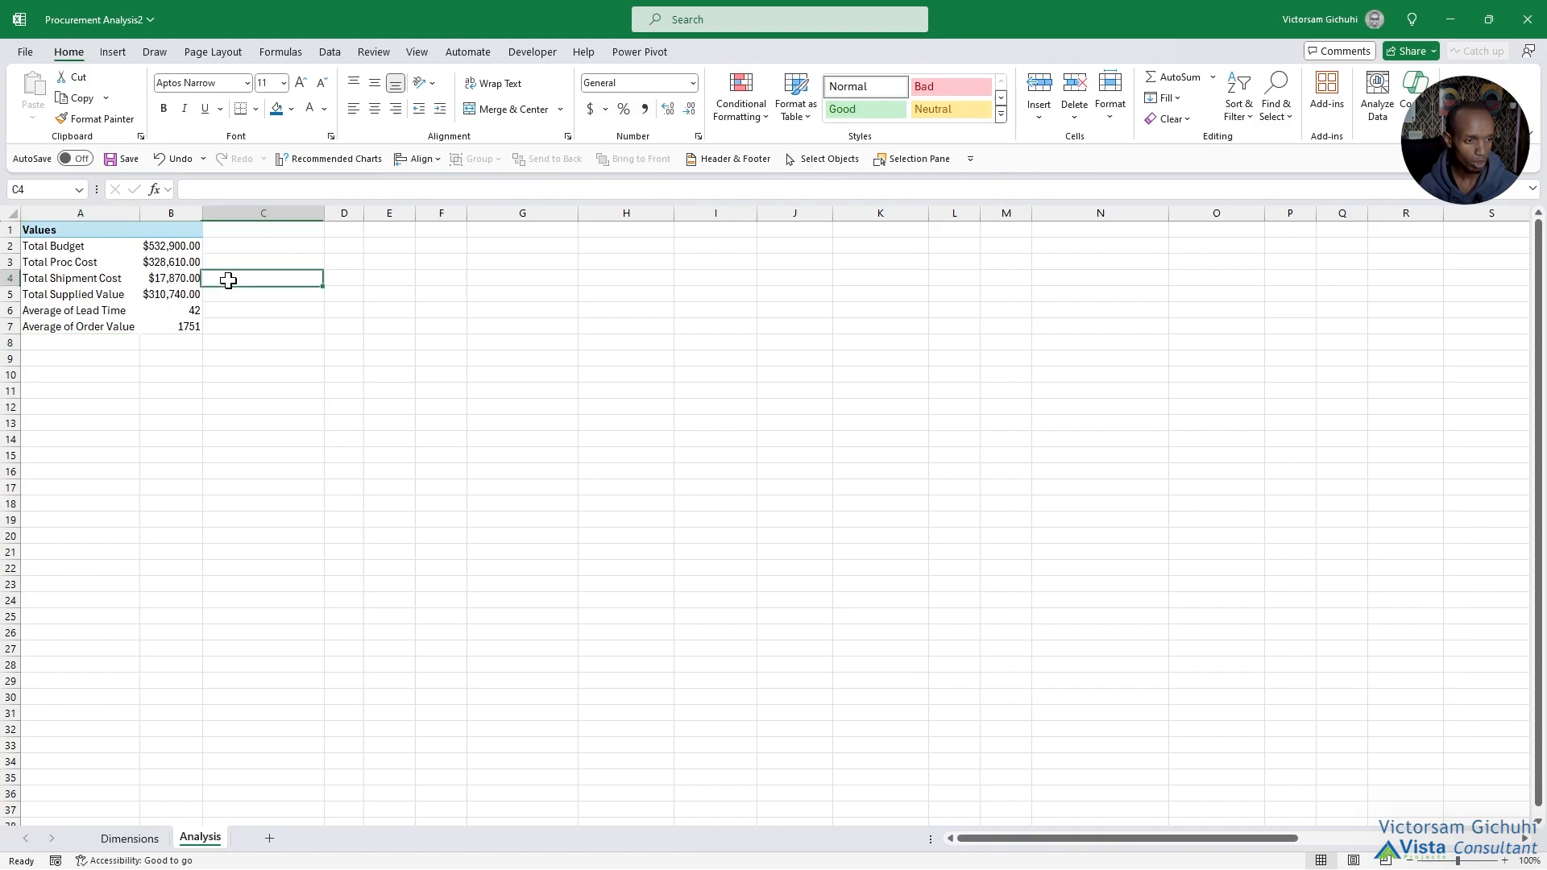
left_click(236, 263)
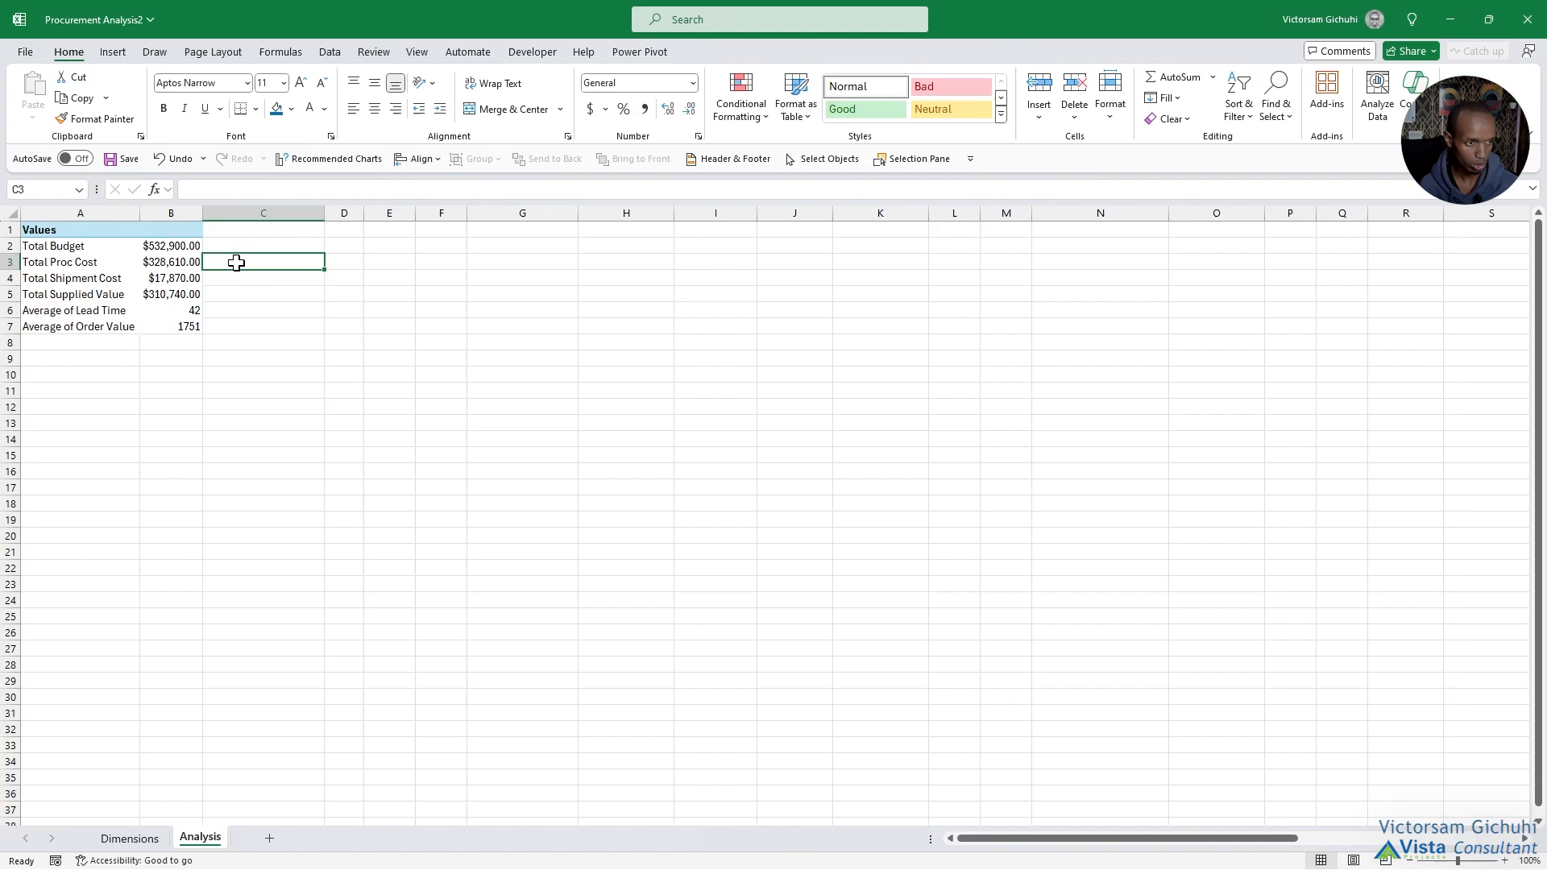
left_click(238, 278)
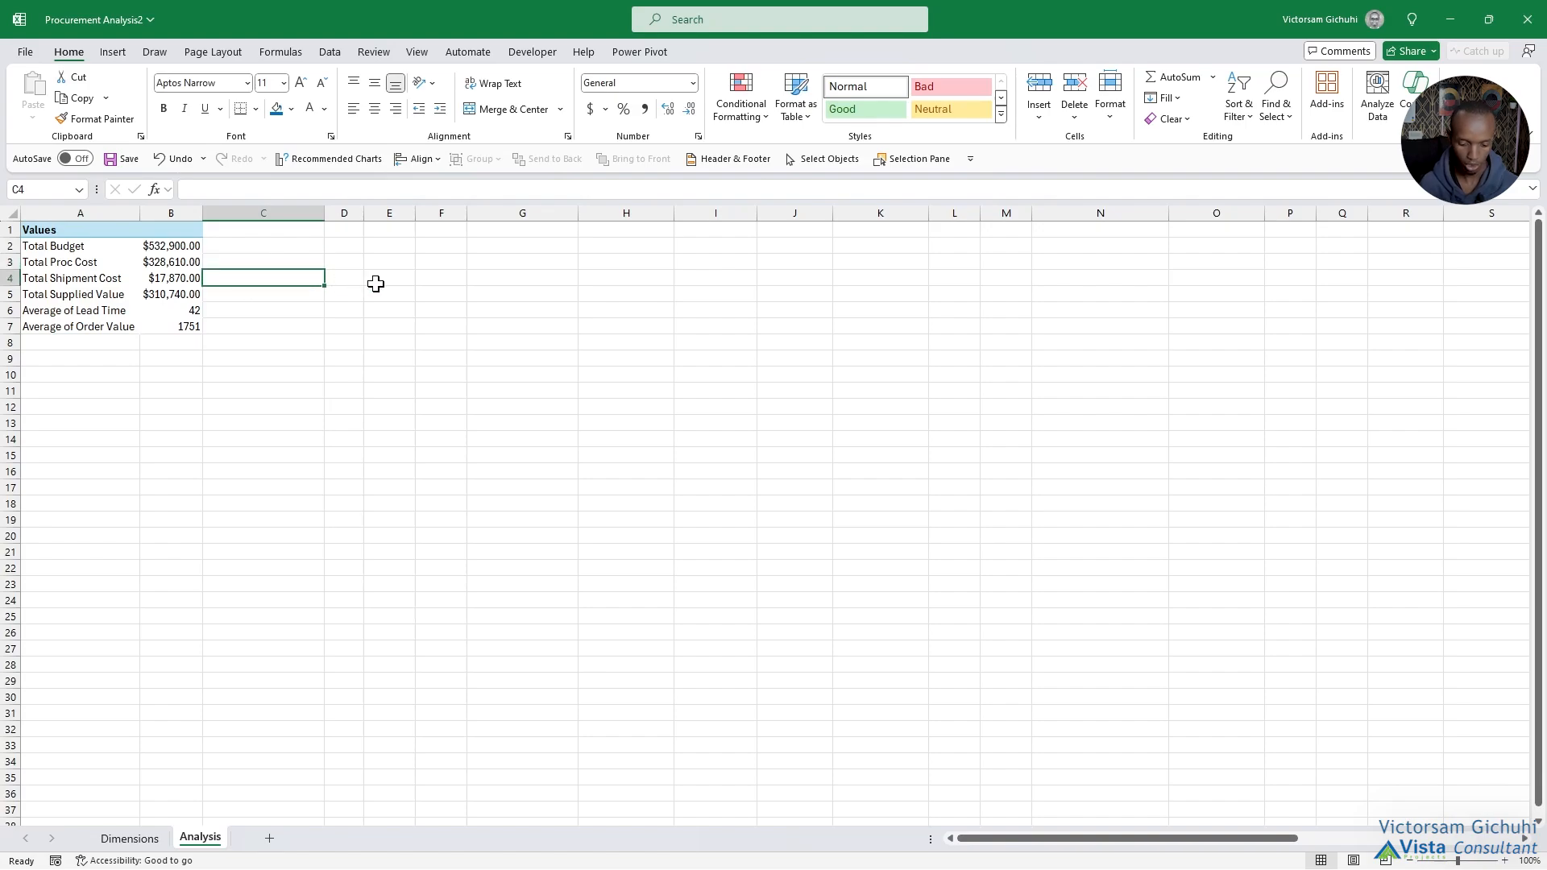
type("=")
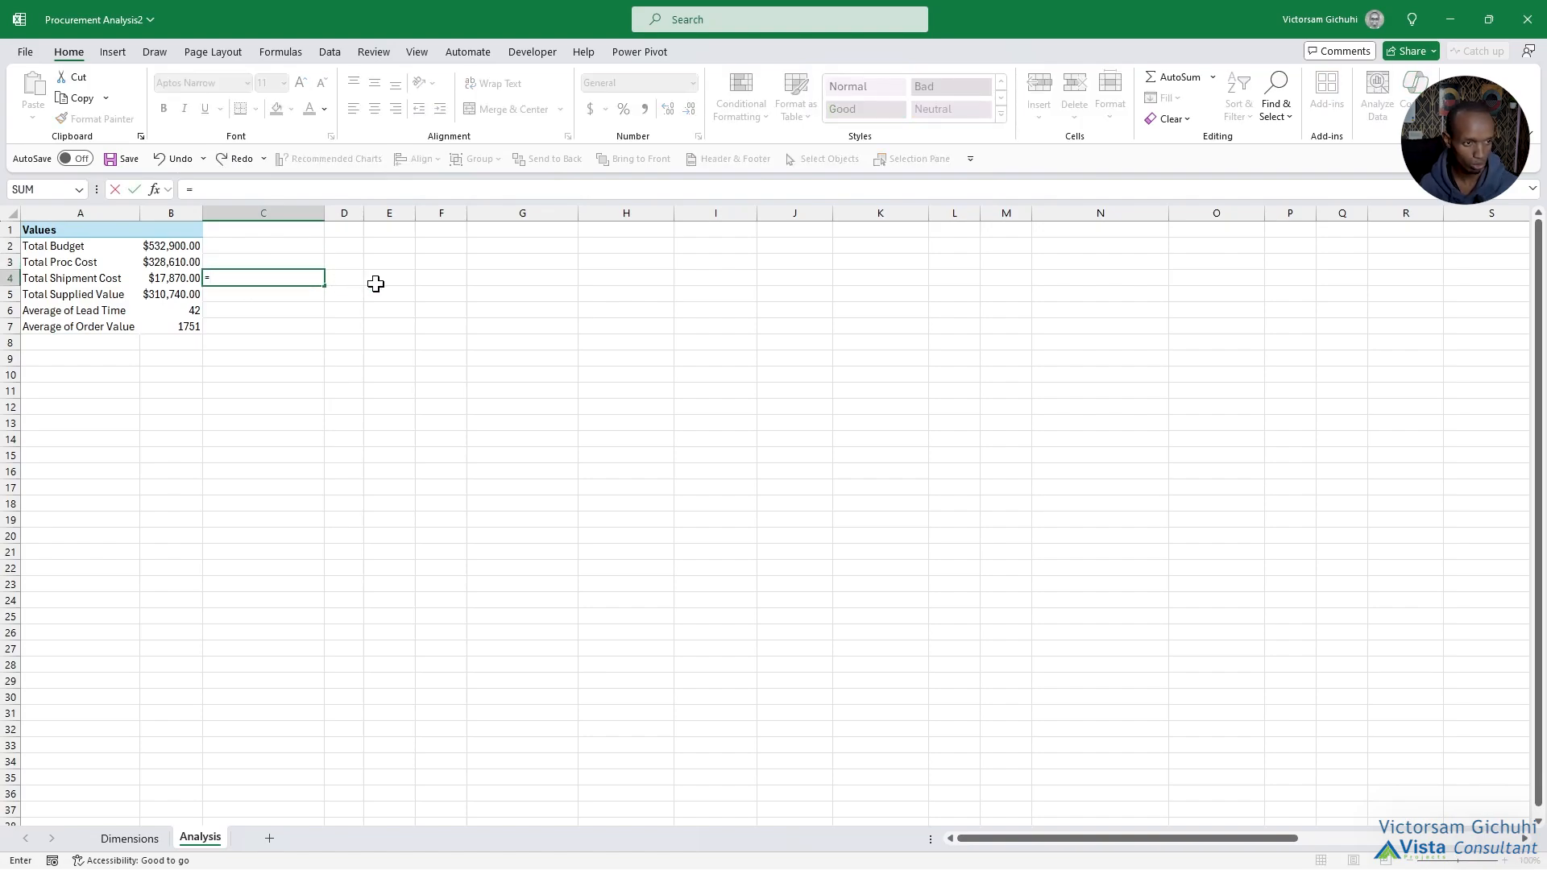
left_click(162, 276)
type("/")
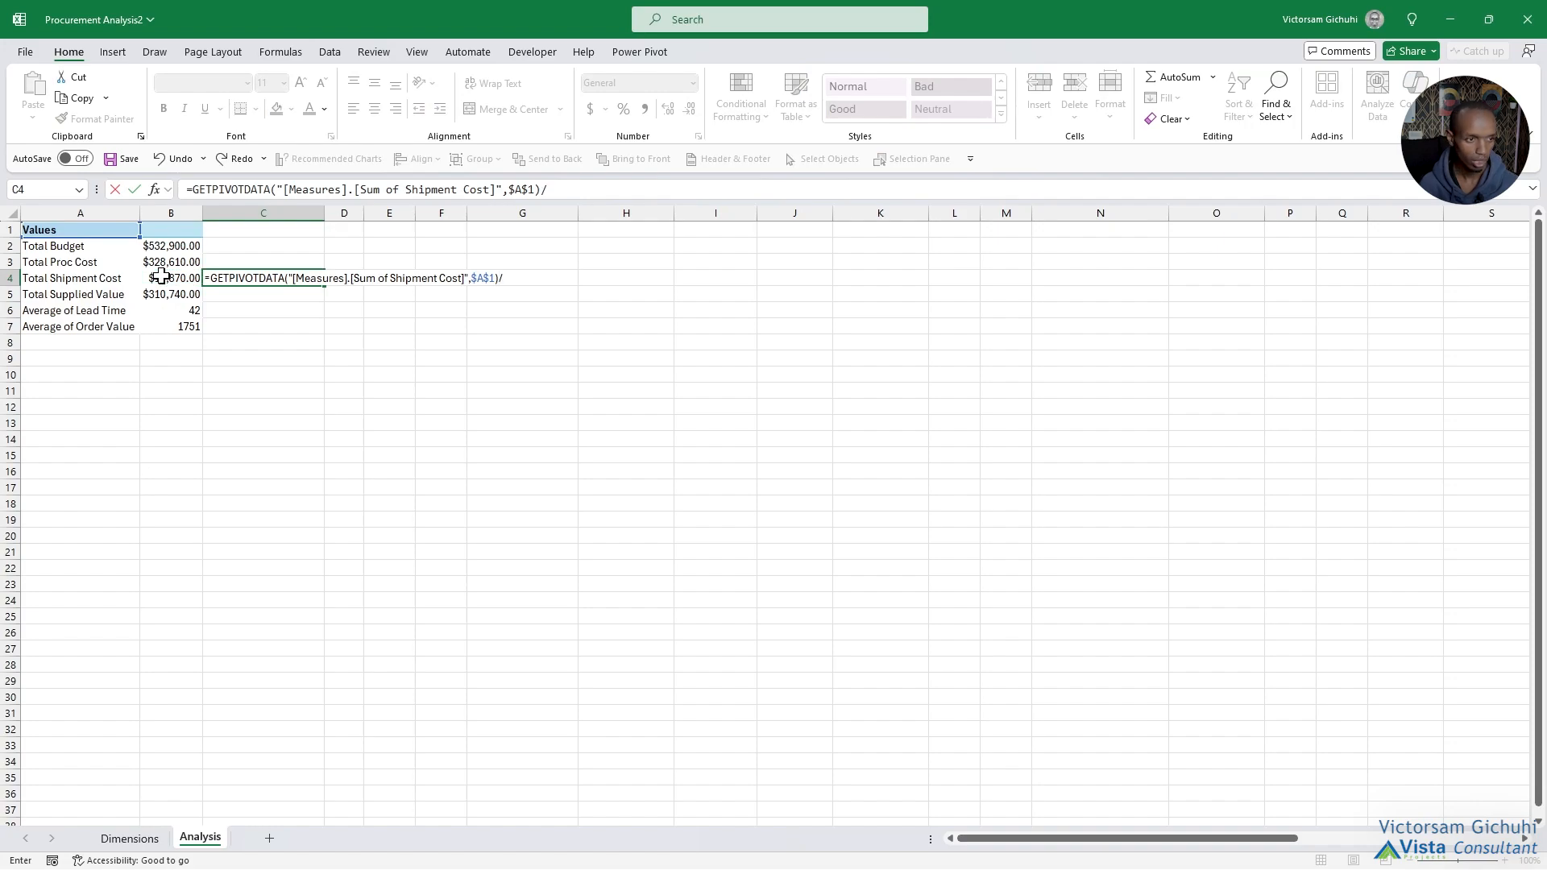
left_click(166, 262)
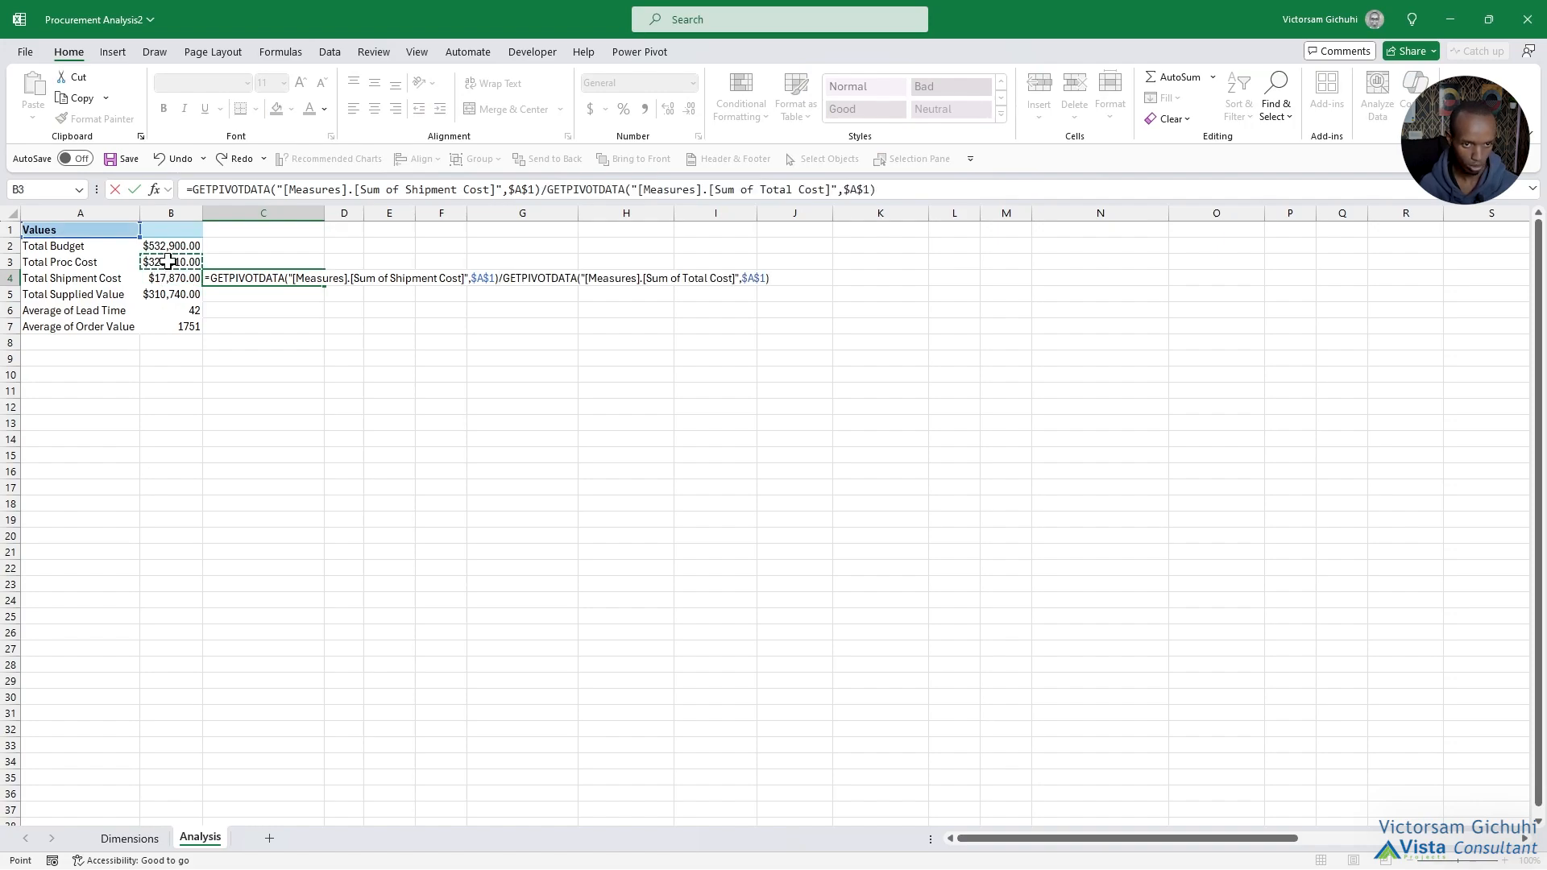
key("Return")
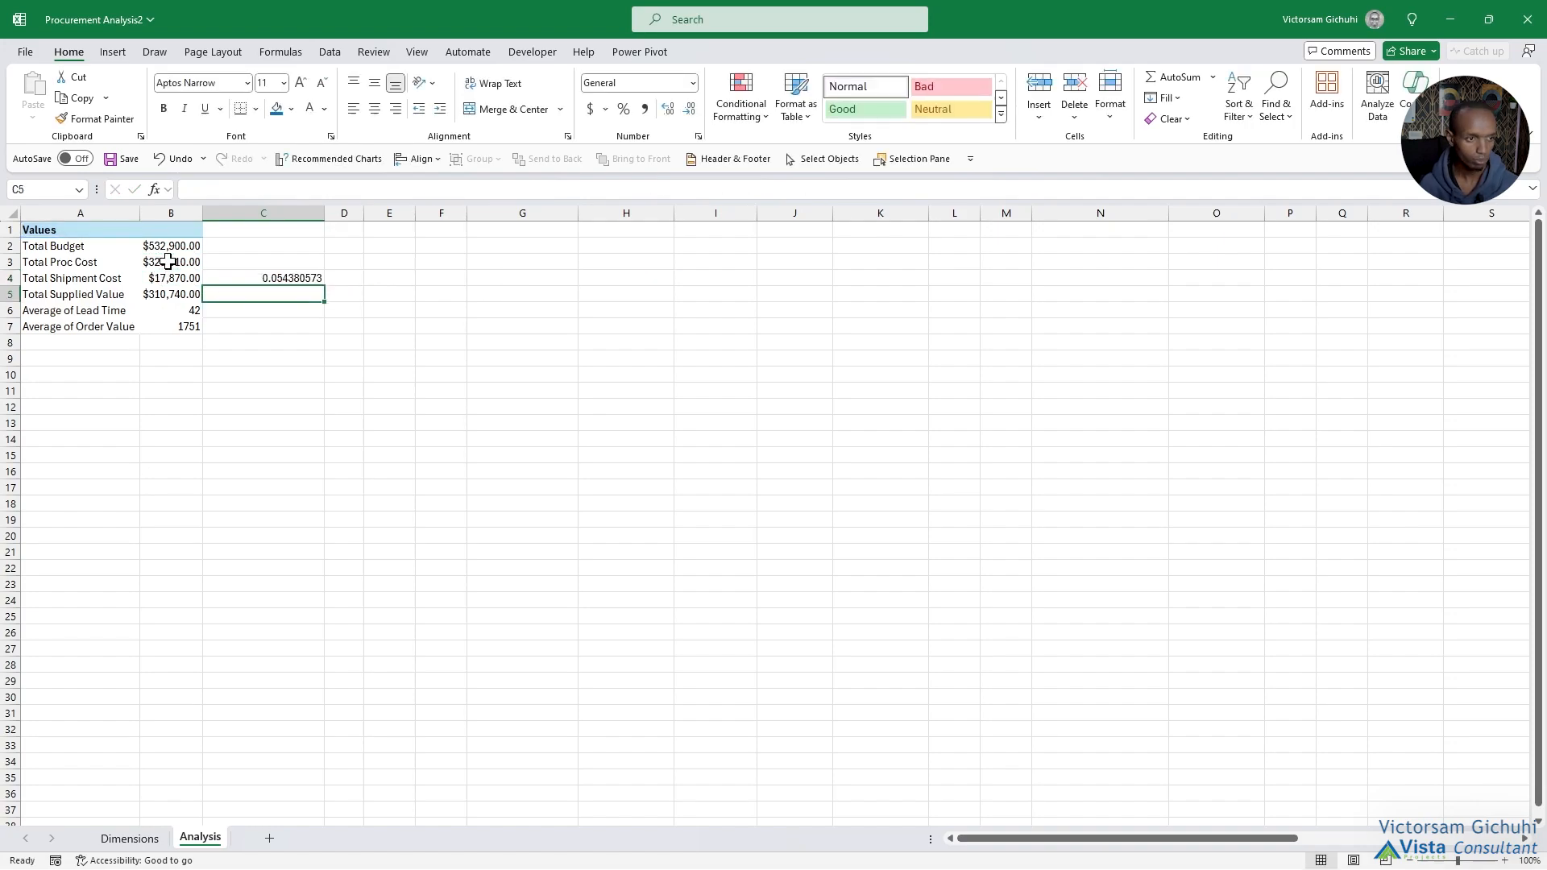
Format the shipment cost ratio in C4 as a percentage with one decimal place.
left_click(266, 276)
left_click(624, 109)
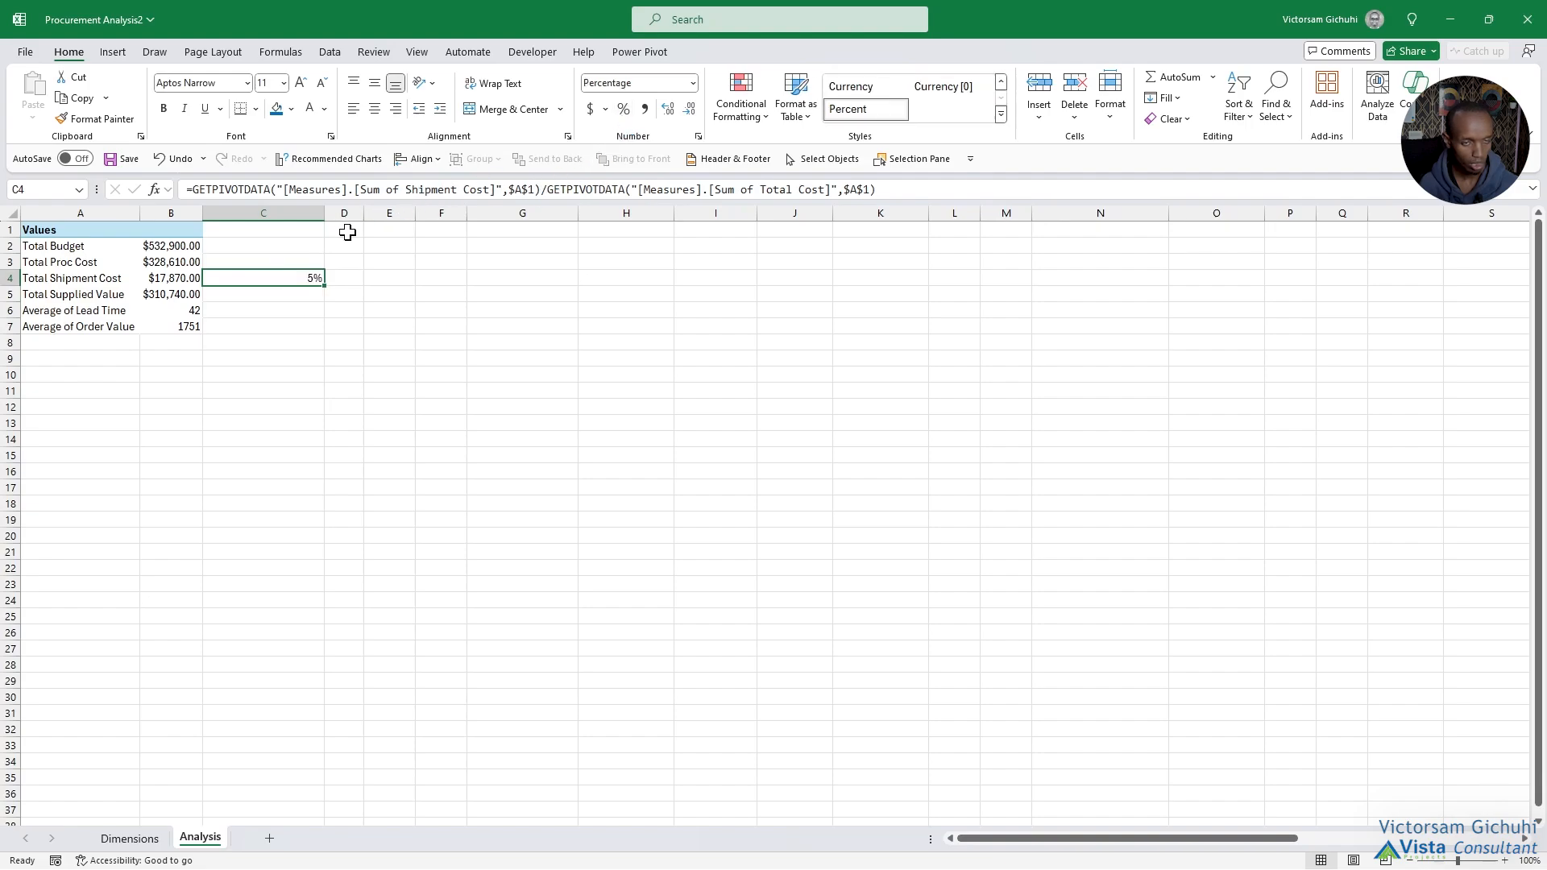
left_click(670, 110)
Wrap the C4 formula in IFERROR so it returns 0 on an error.
left_click(279, 185)
type("IFERROR(")
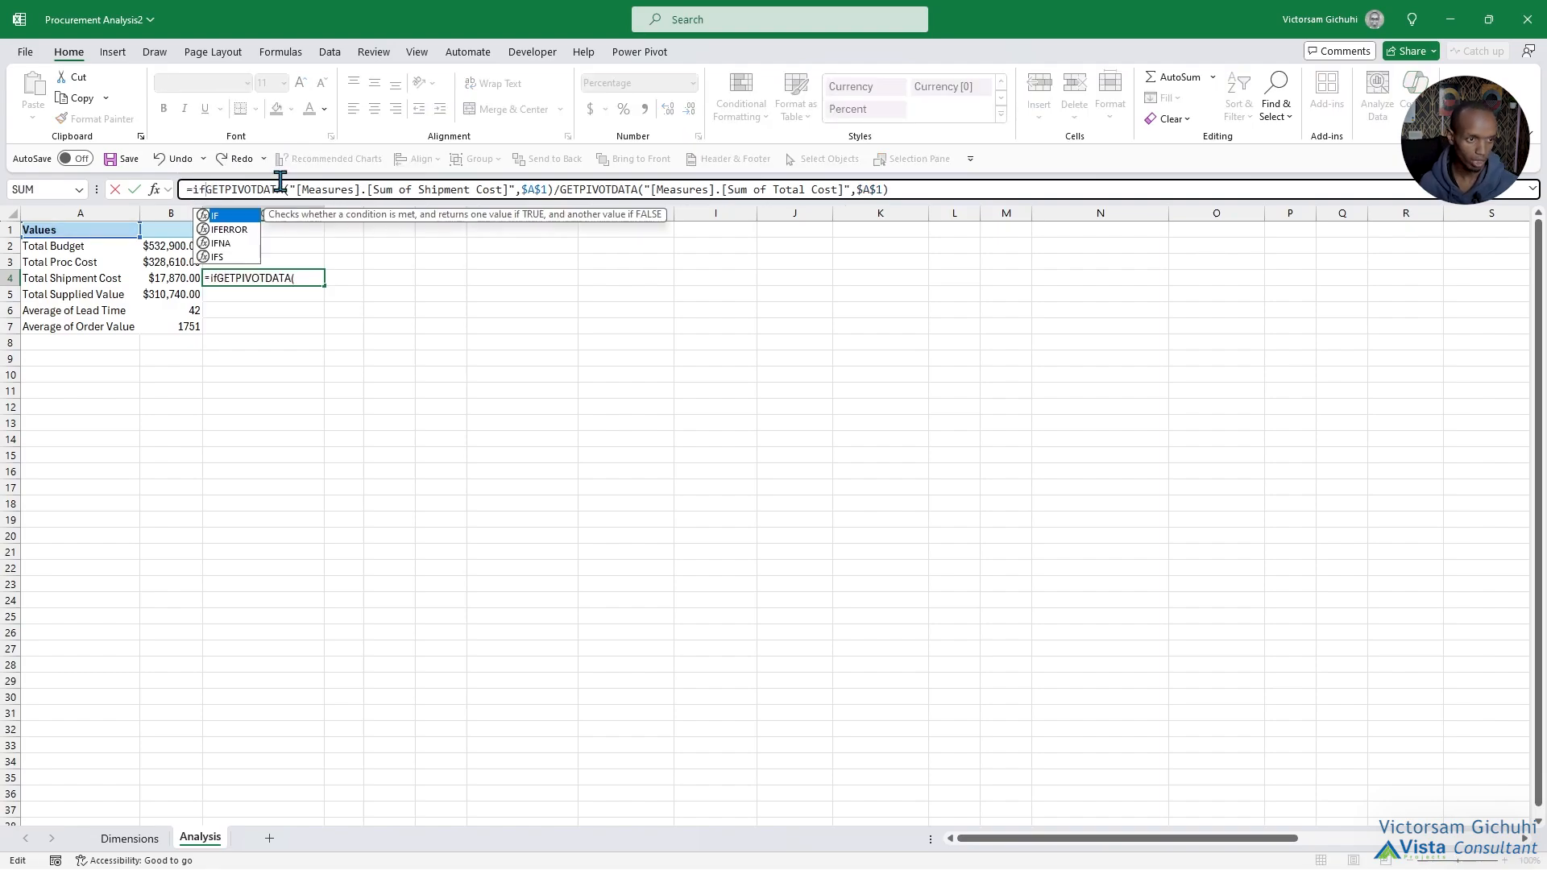
left_click(988, 190)
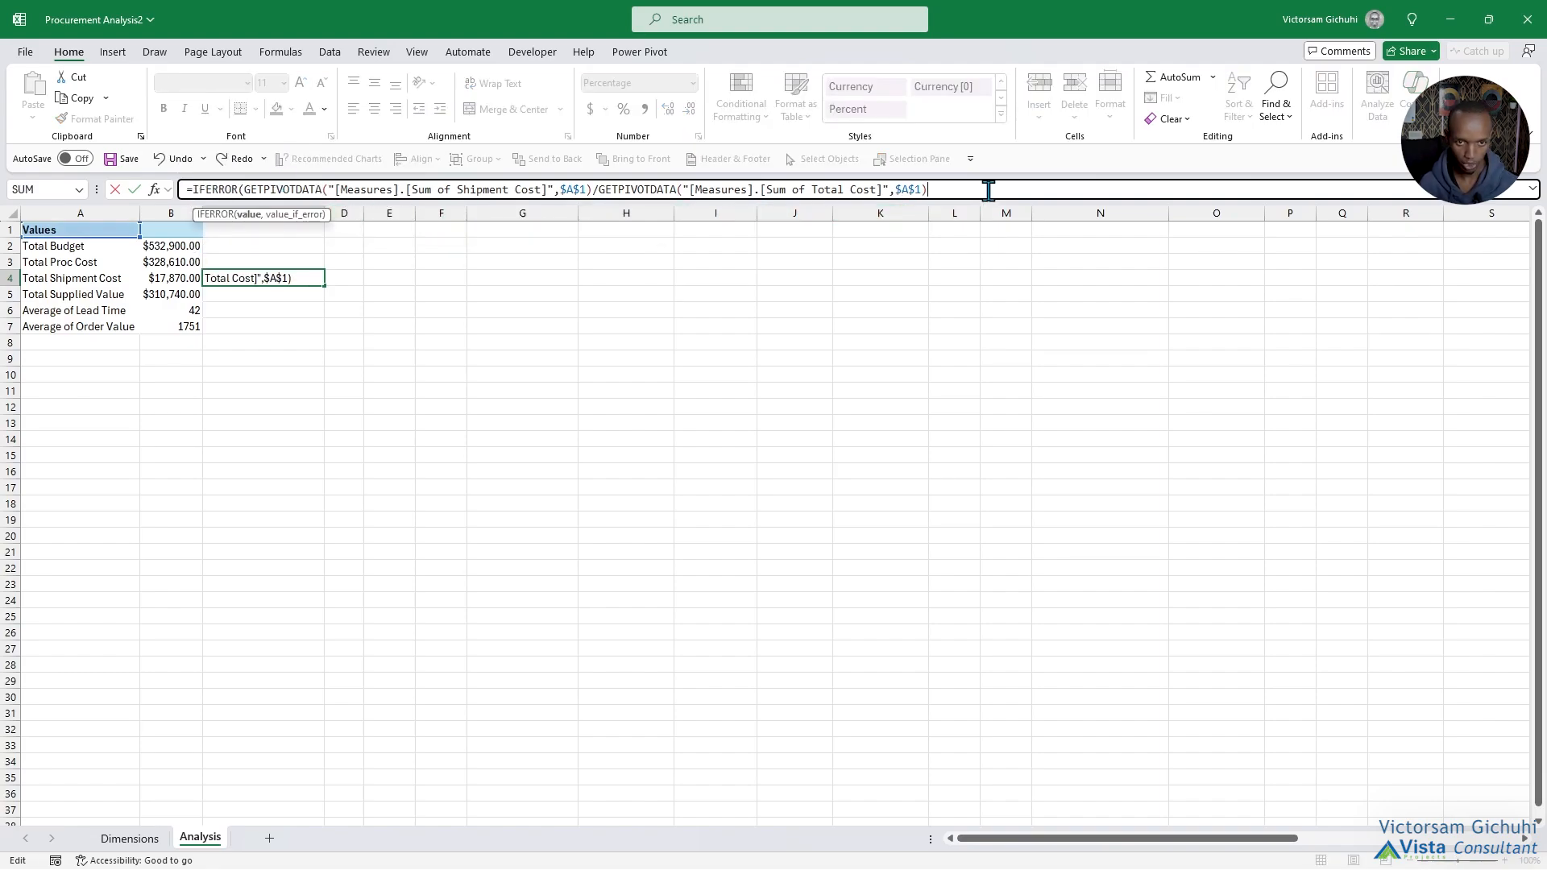
type(",0)")
key("Return")
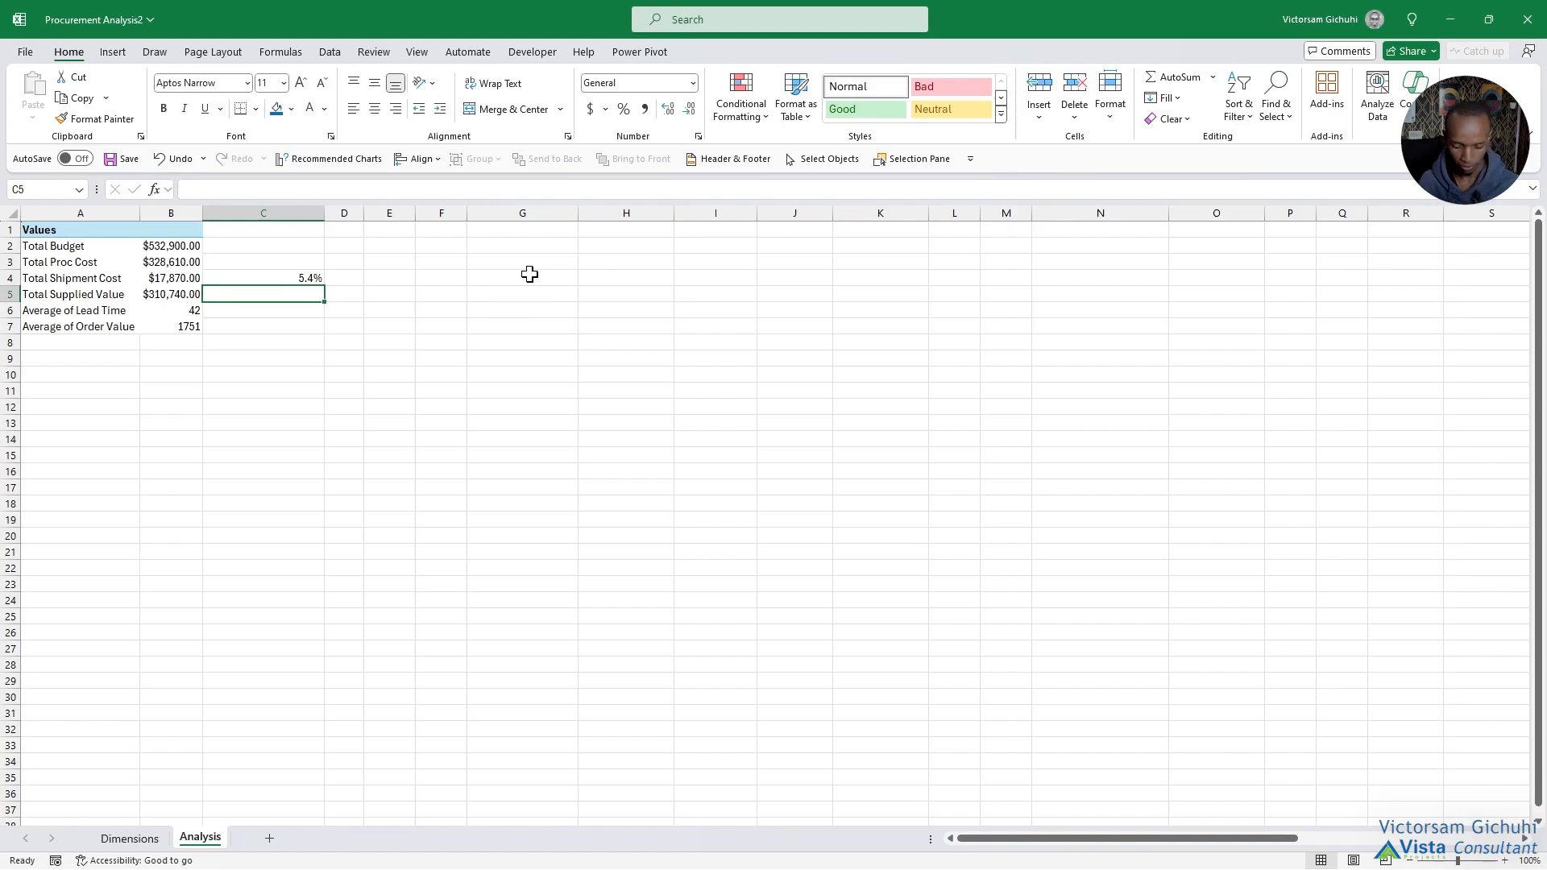
Enter a formula in C5 dividing Total Supplied Value by Total Budget and format it as a percentage with one decimal place.
type("=")
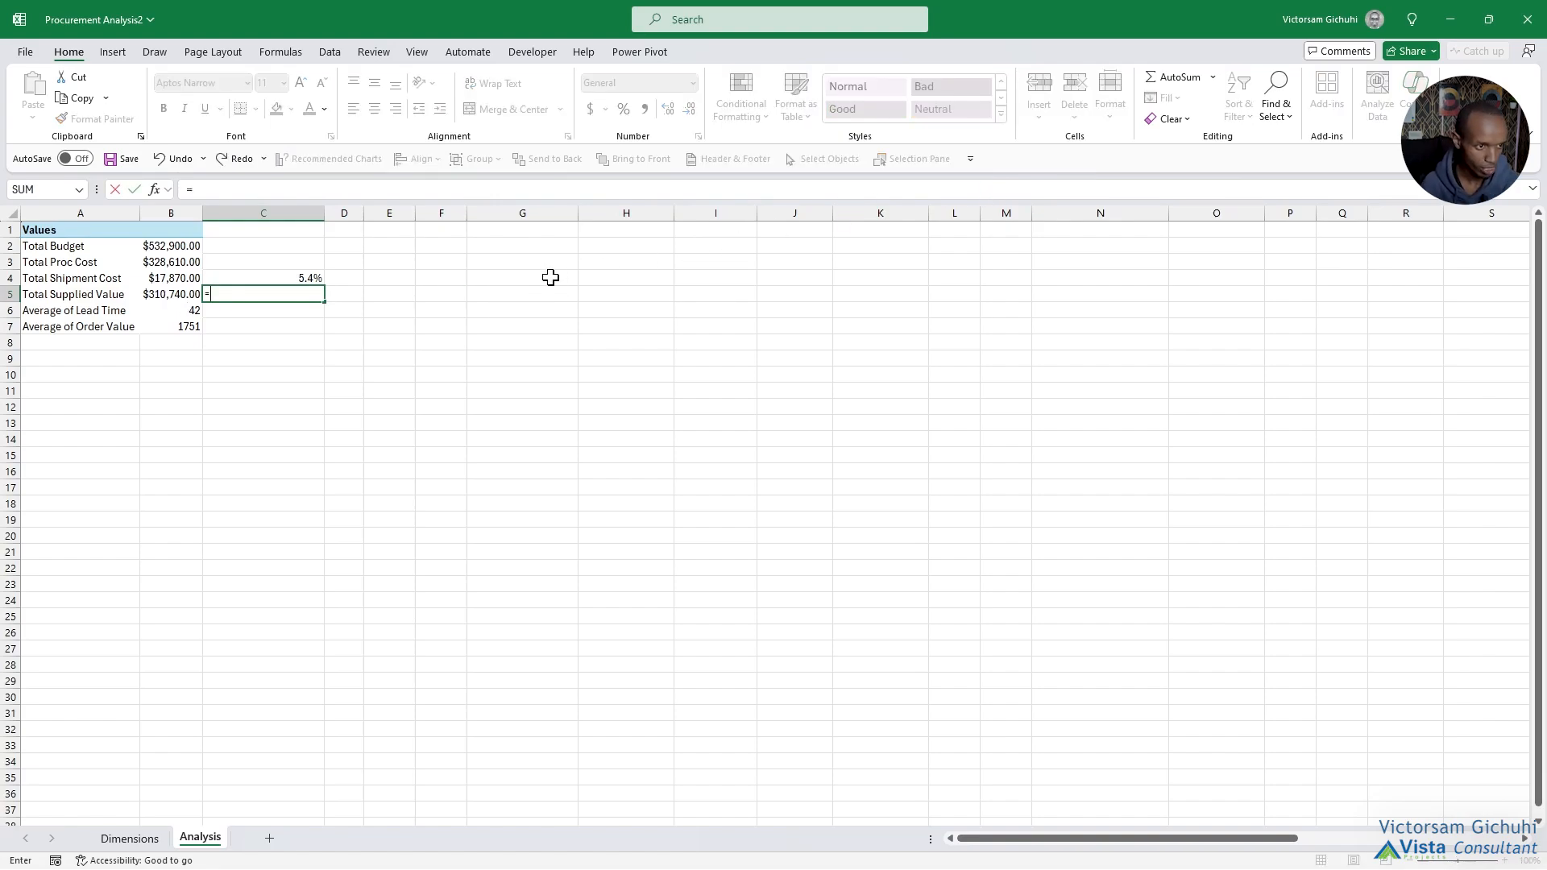
left_click(145, 296)
type("/")
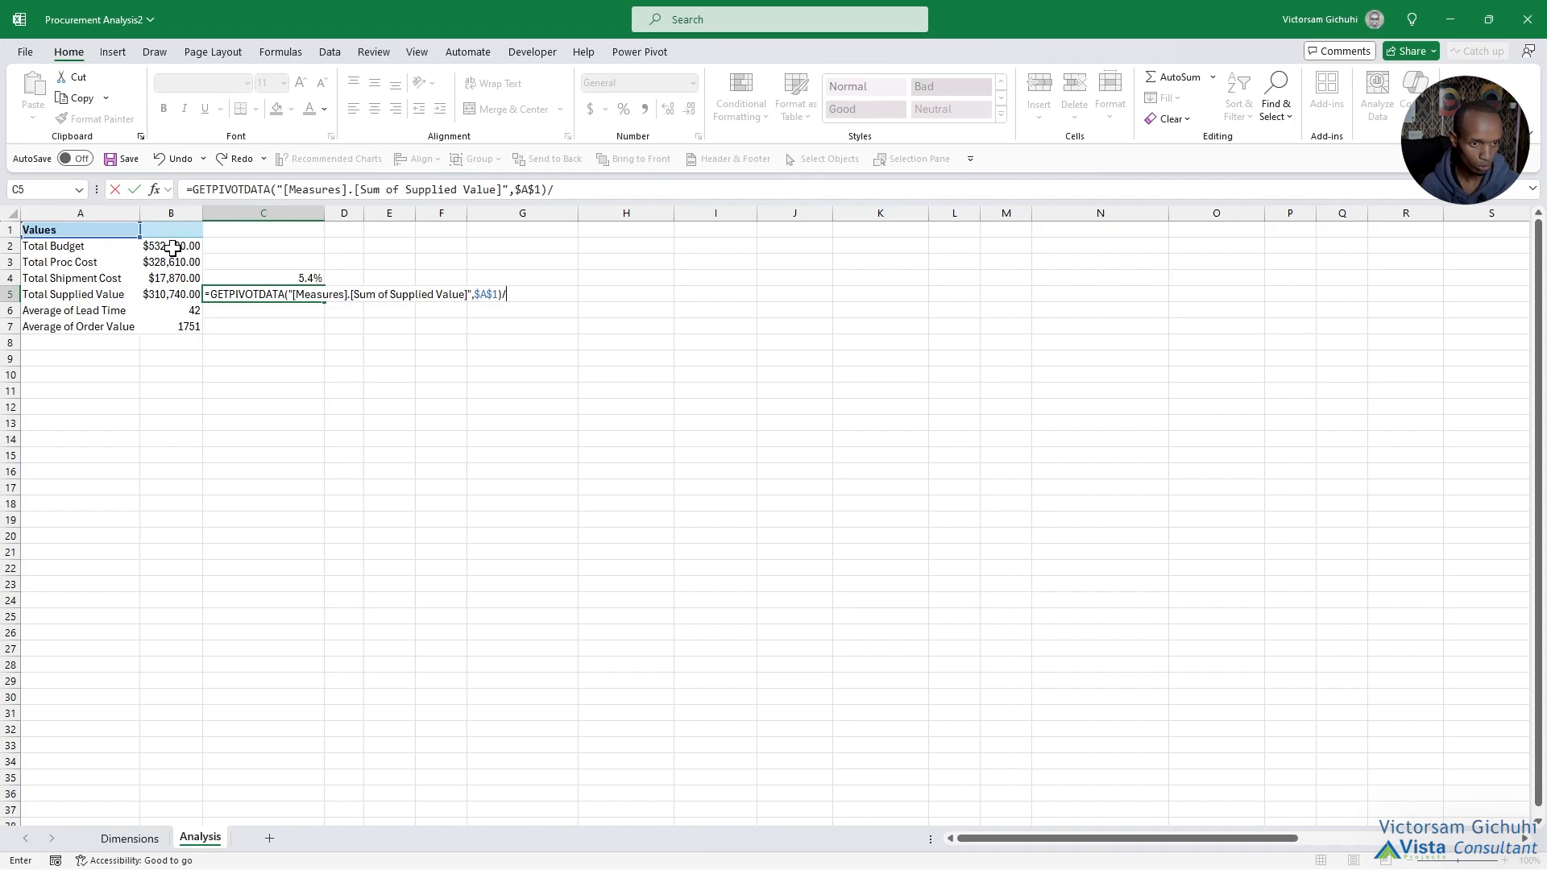
left_click(173, 245)
key("Return")
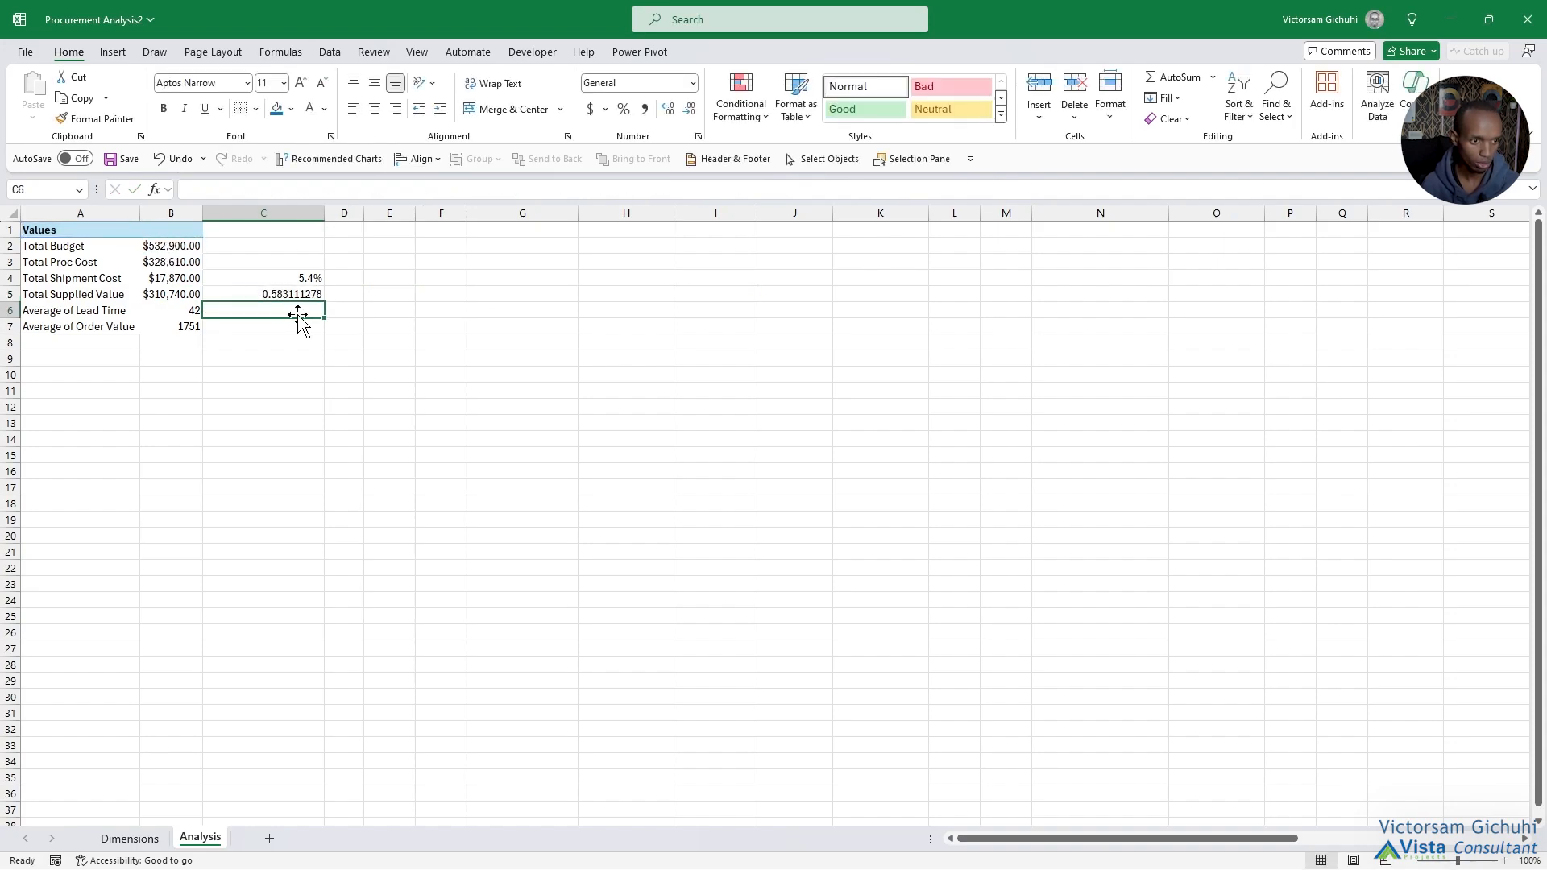
left_click(290, 296)
left_click(623, 110)
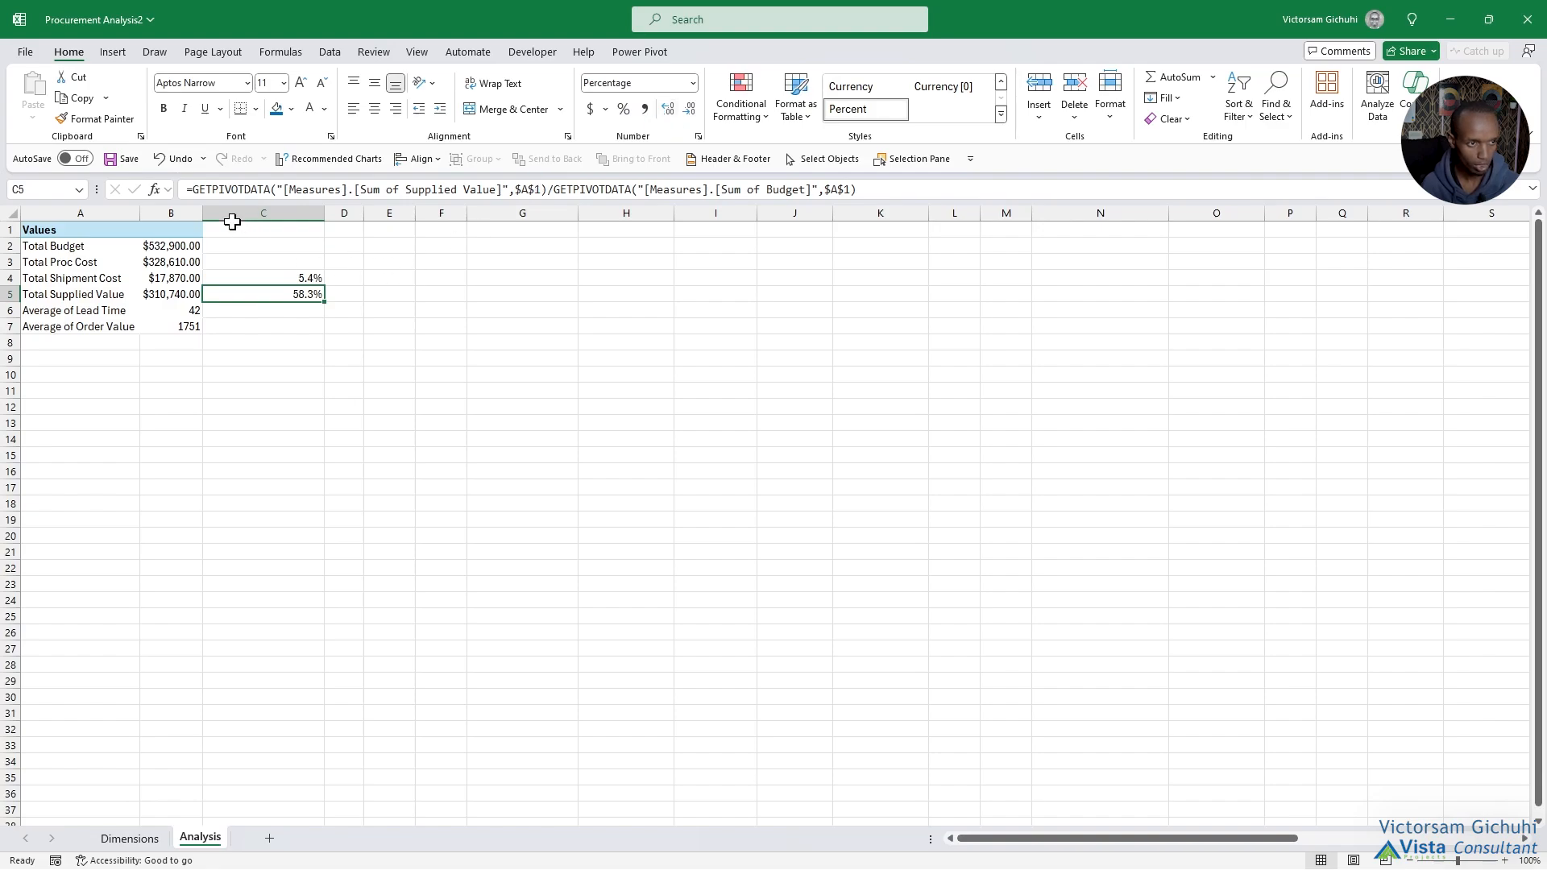
Wrap the C5 formula in IFERROR so it returns 0 on an error, and move both percentages to D4:D5.
left_click(194, 193)
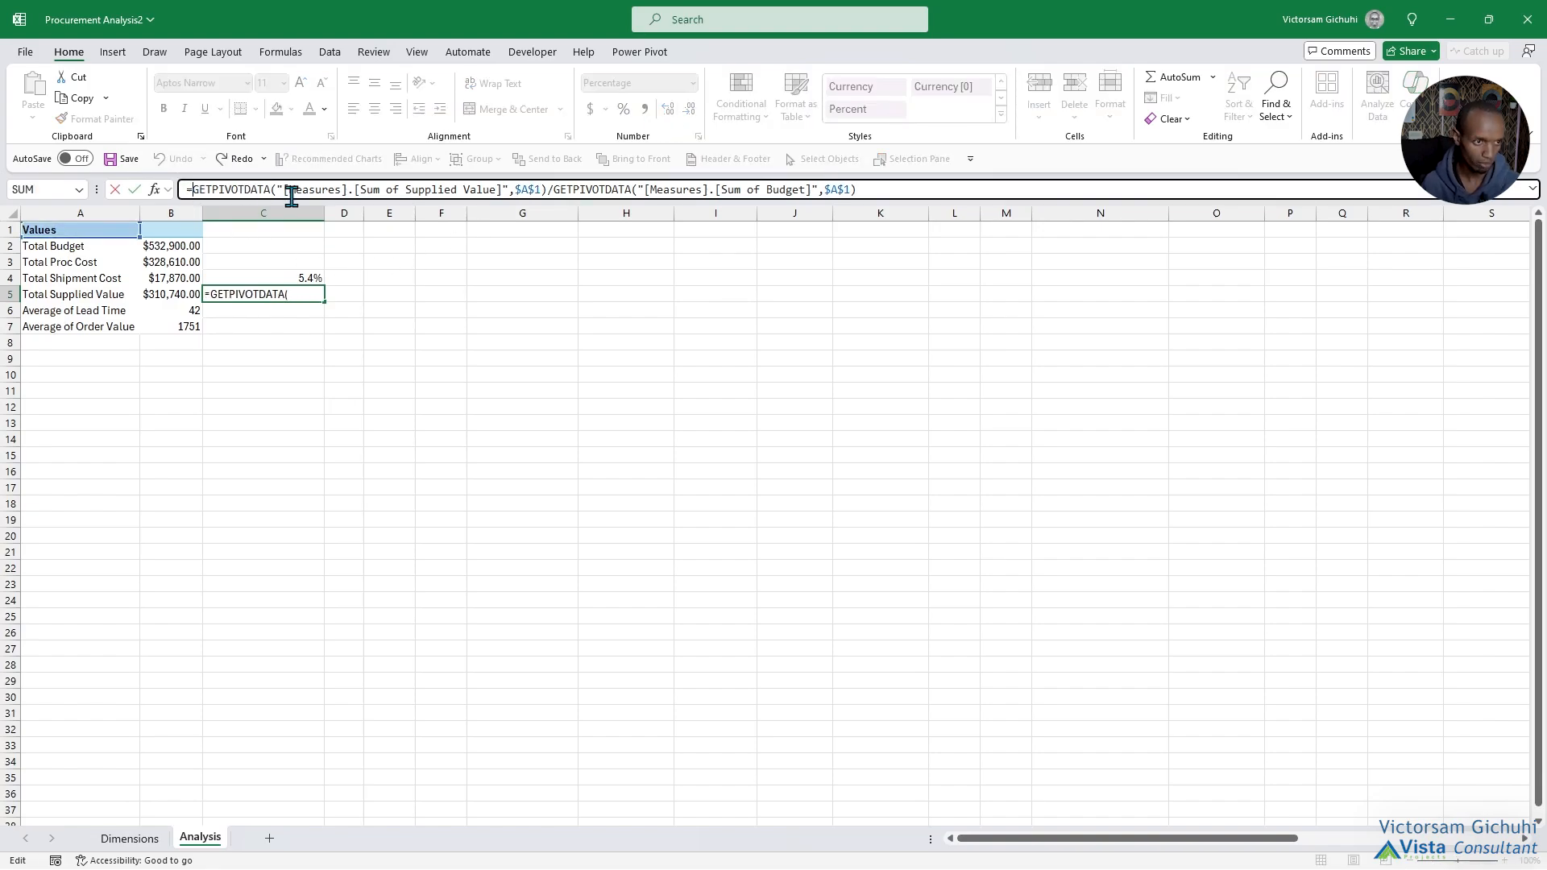
type("IFERROR(")
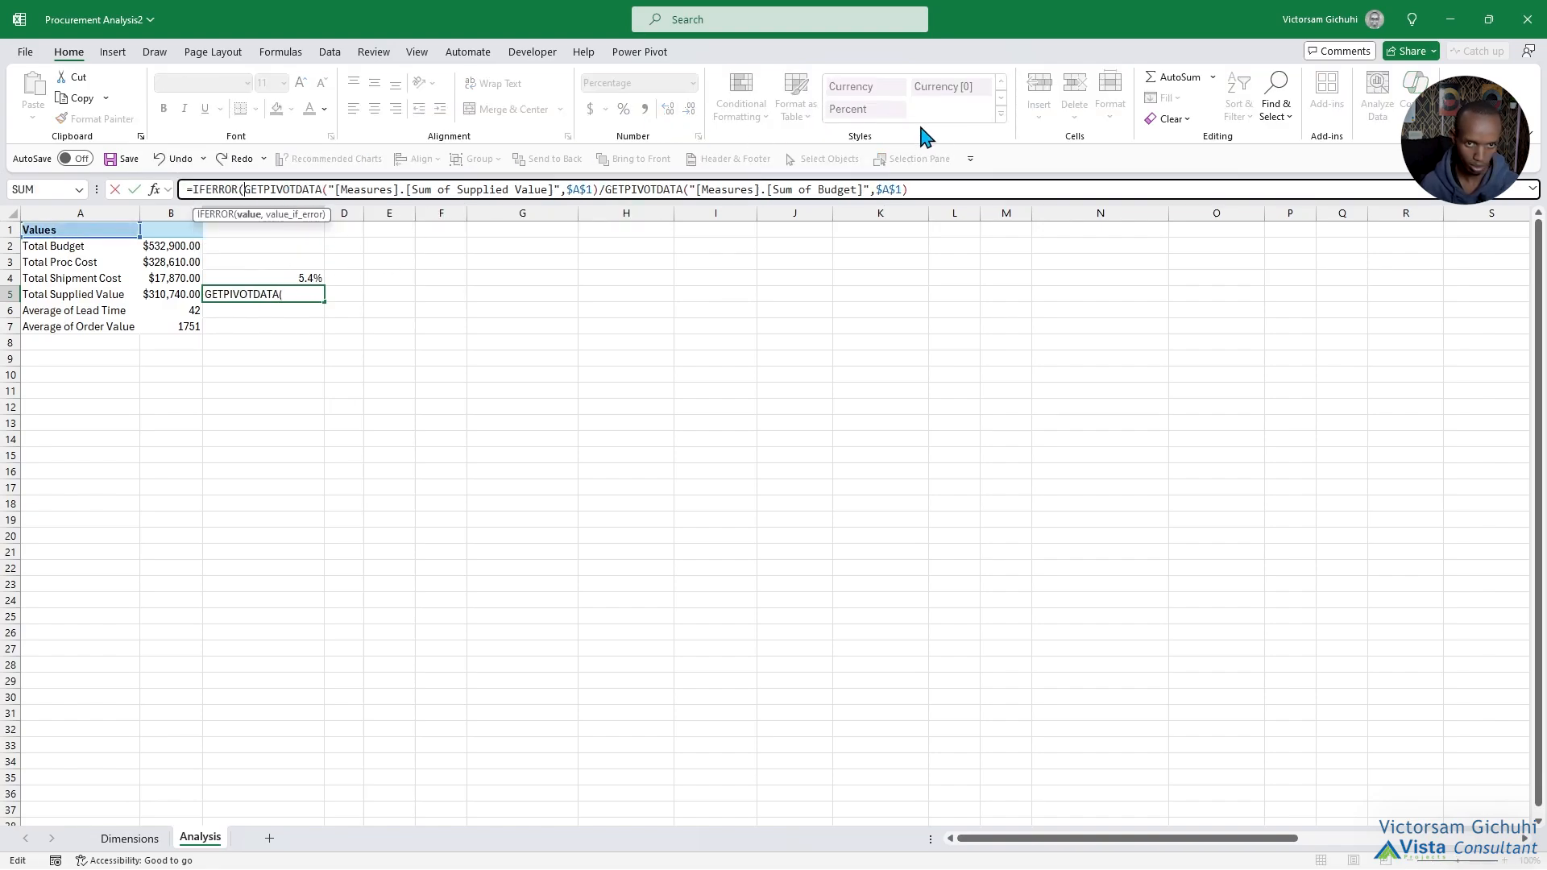
left_click(933, 188)
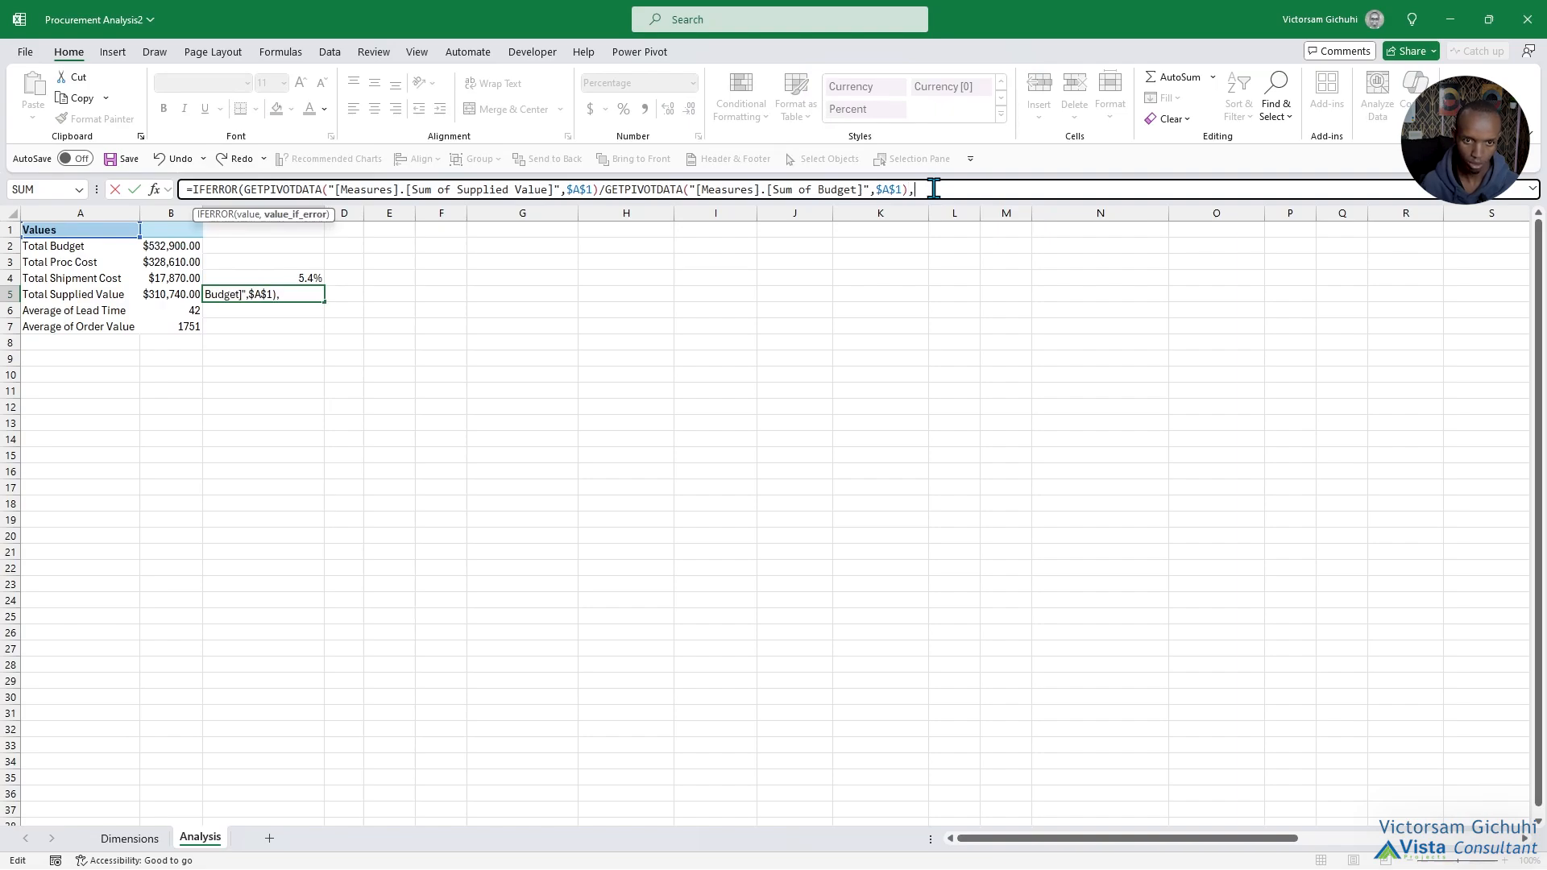
type(",0)")
key("Return")
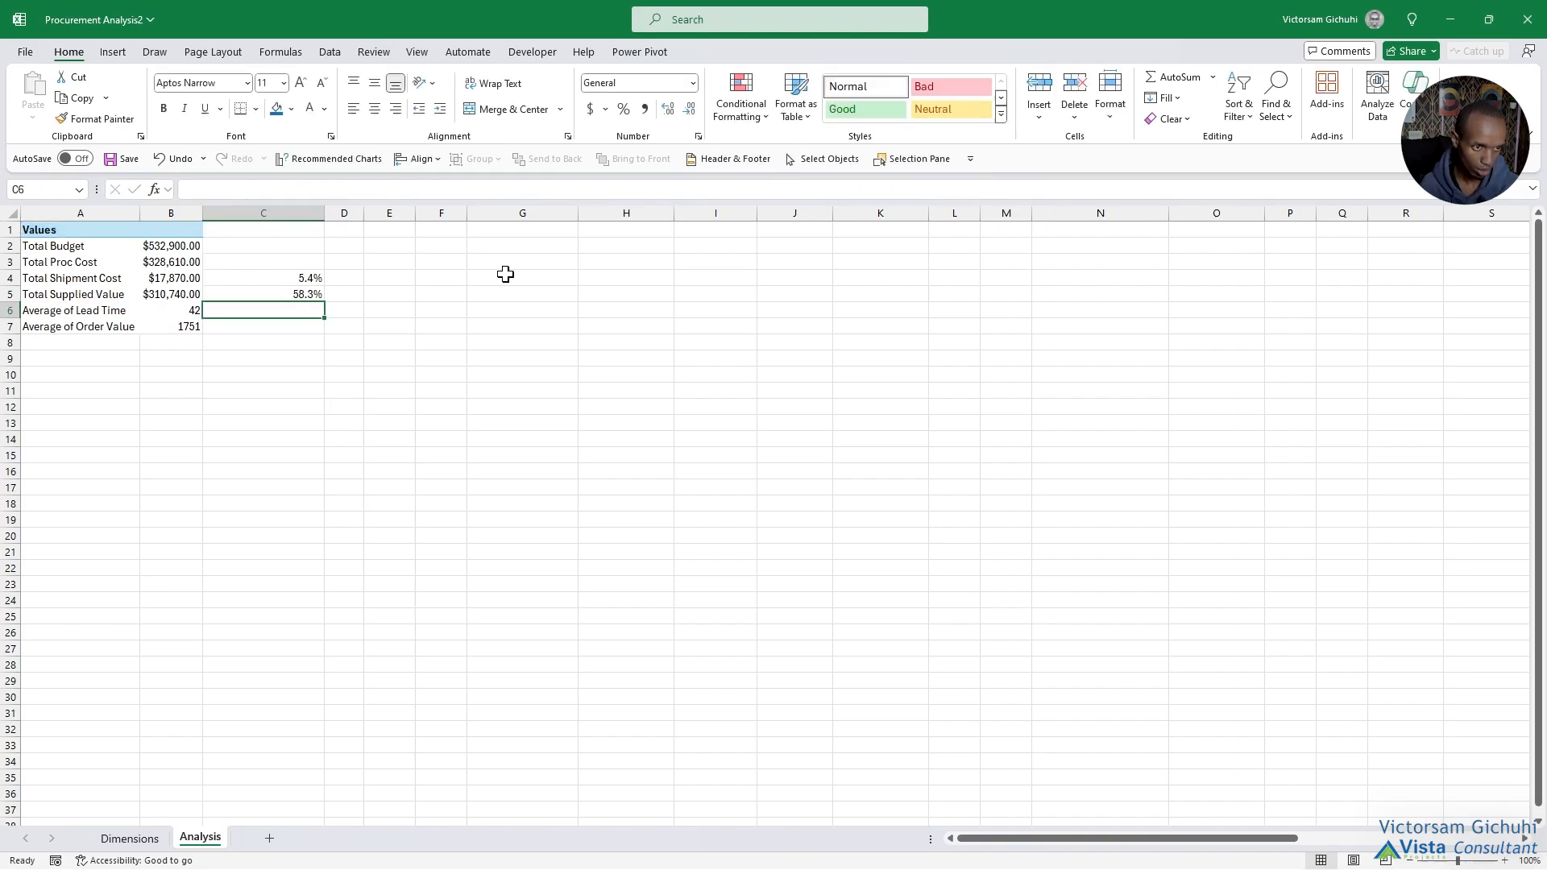
left_click_drag(301, 277, 343, 288)
Link C2 to the PivotTable's Total Budget value and C3 to its Total Proc Cost value.
left_click(255, 246)
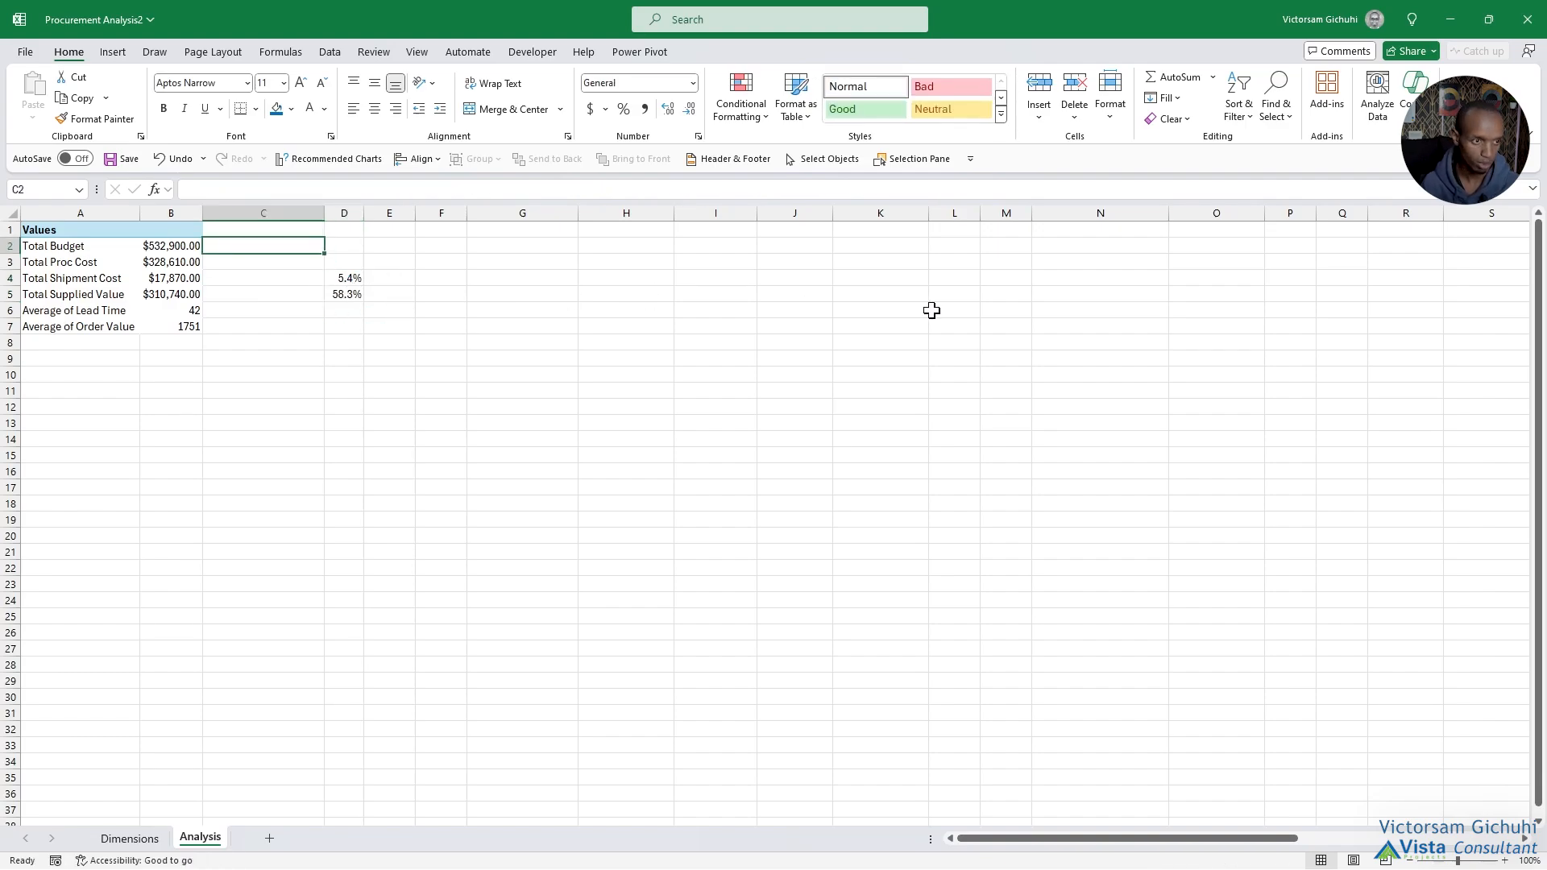
type("=")
left_click(164, 250)
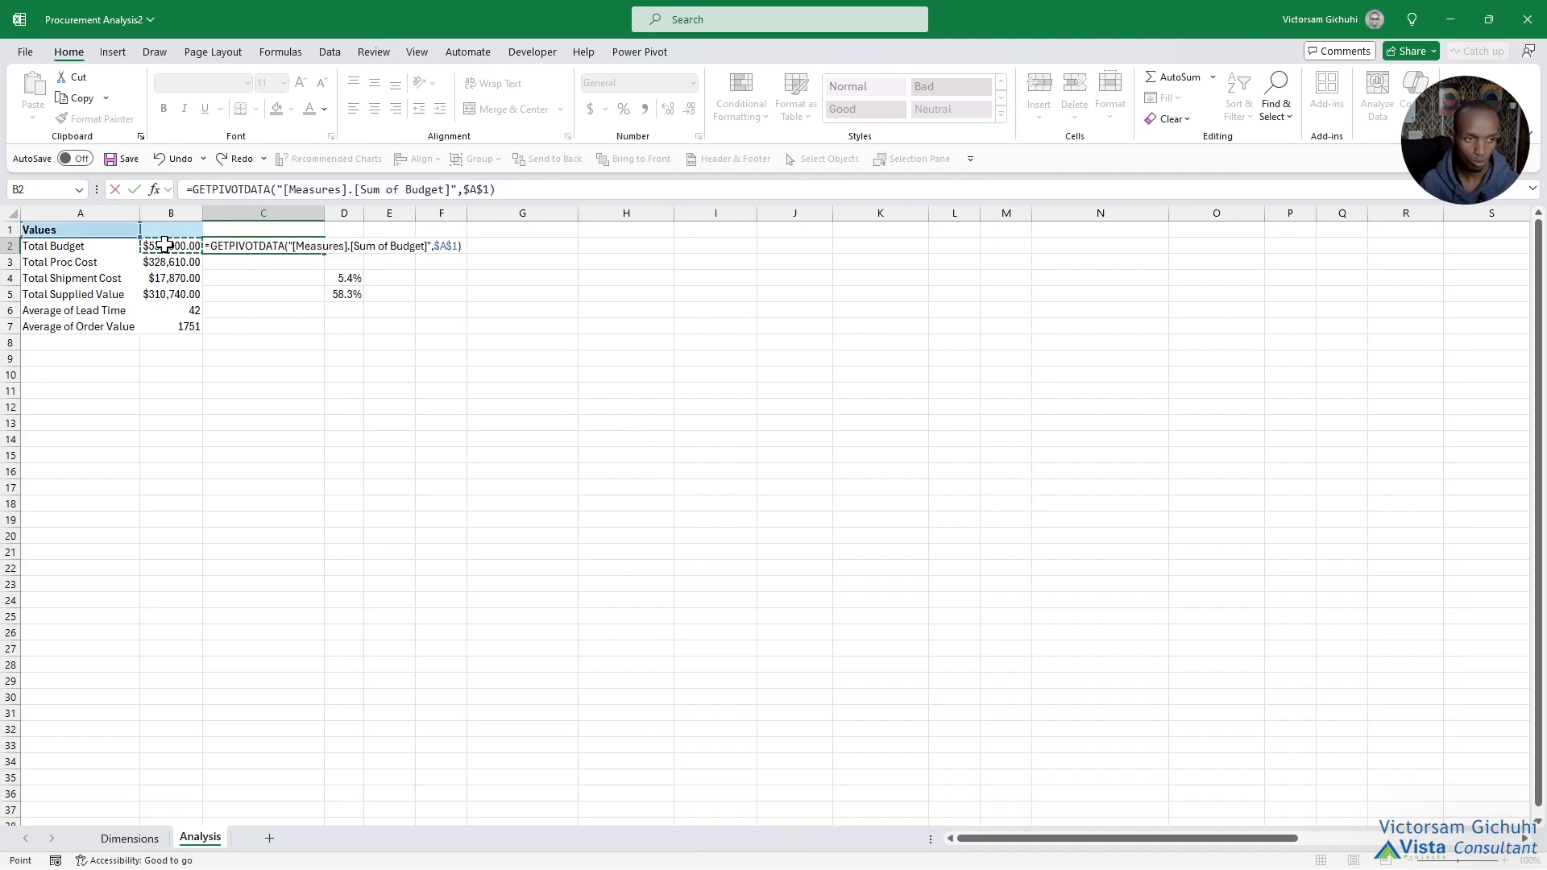
key("Return")
left_click(314, 246)
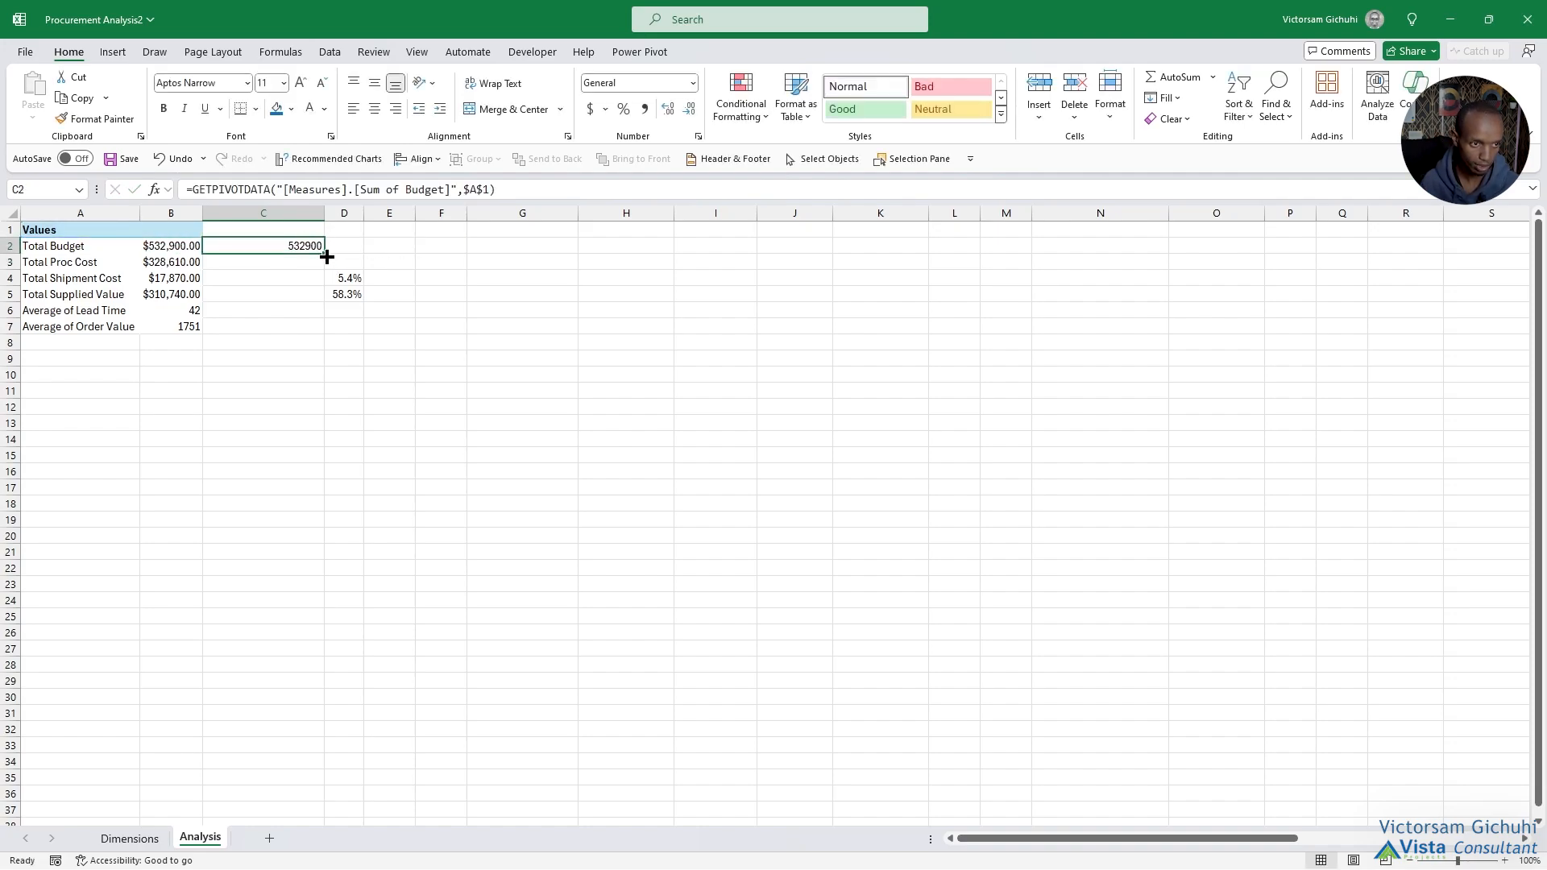
left_click(294, 261)
type("=")
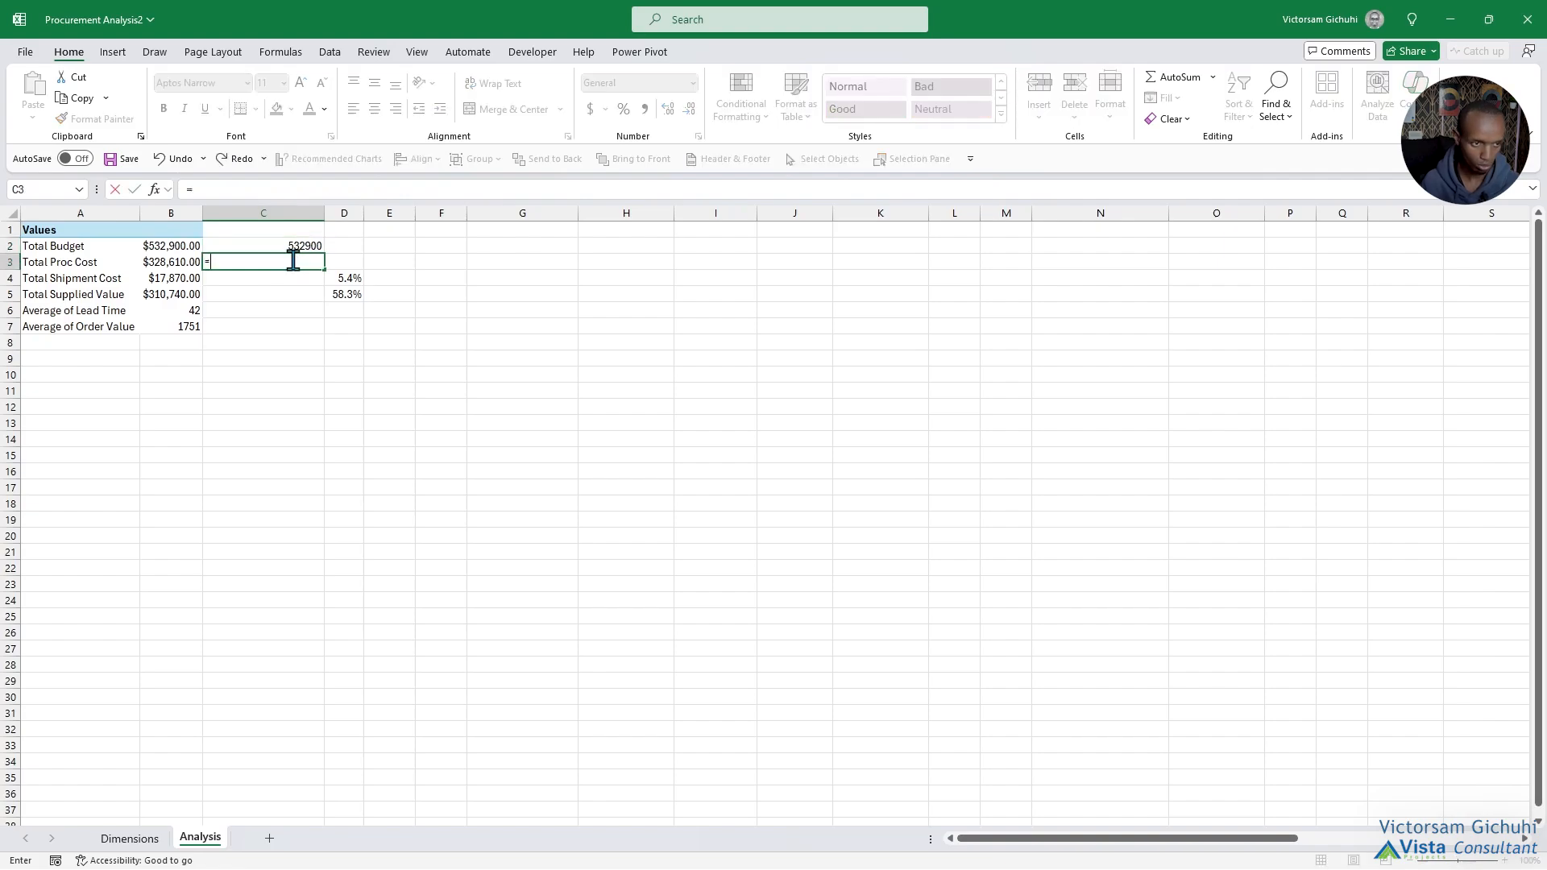
left_click(174, 262)
key("Return")
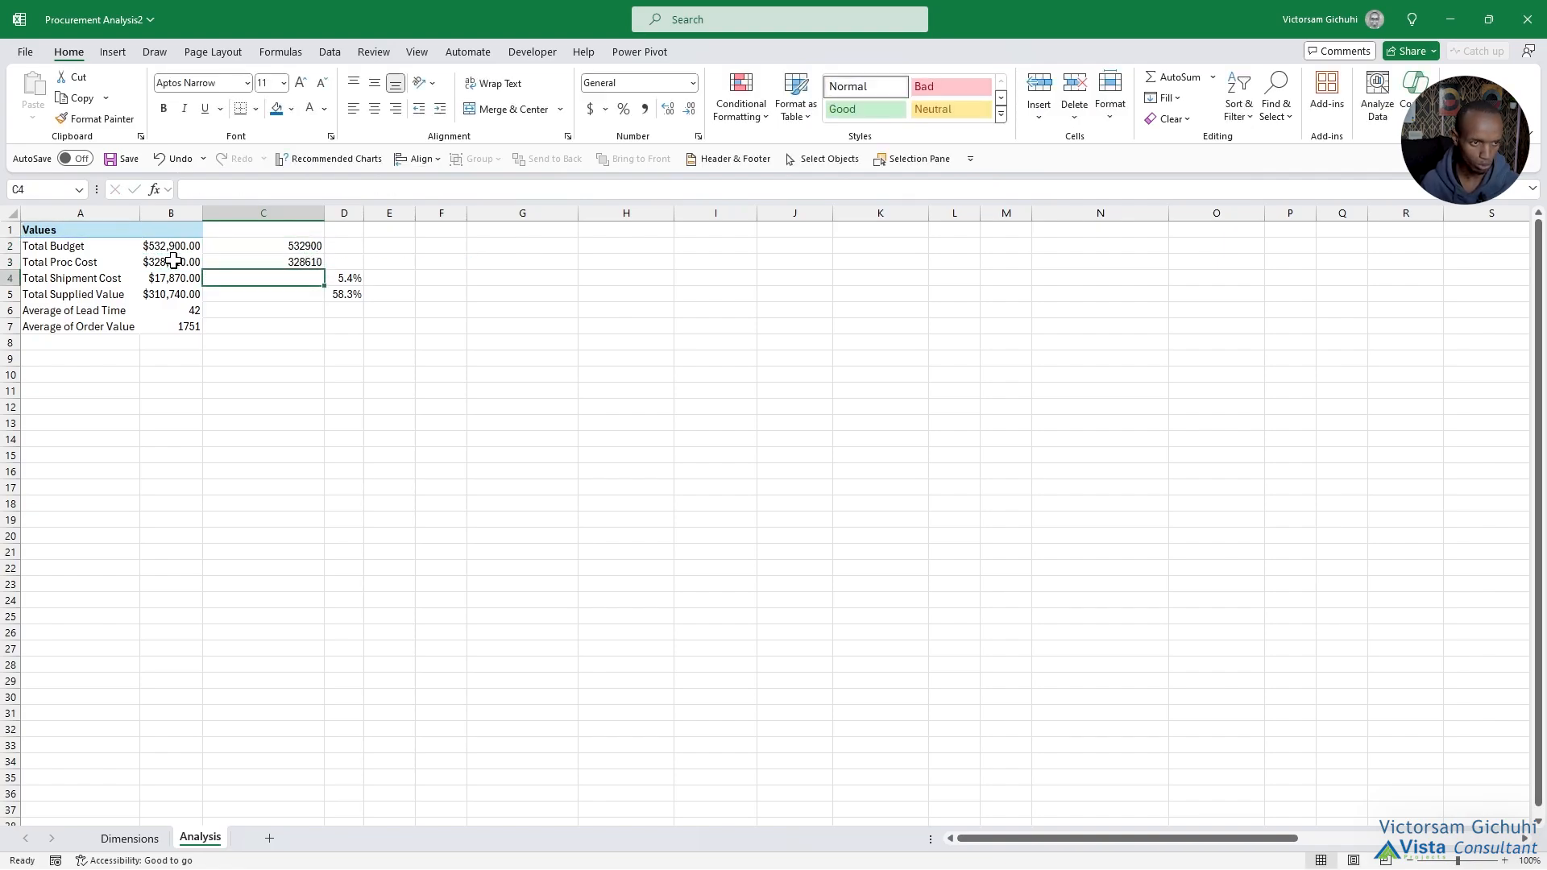
Link C4 to the PivotTable's Total Shipment Cost value and C5 to its Total Supplied Value.
type("=")
left_click(172, 280)
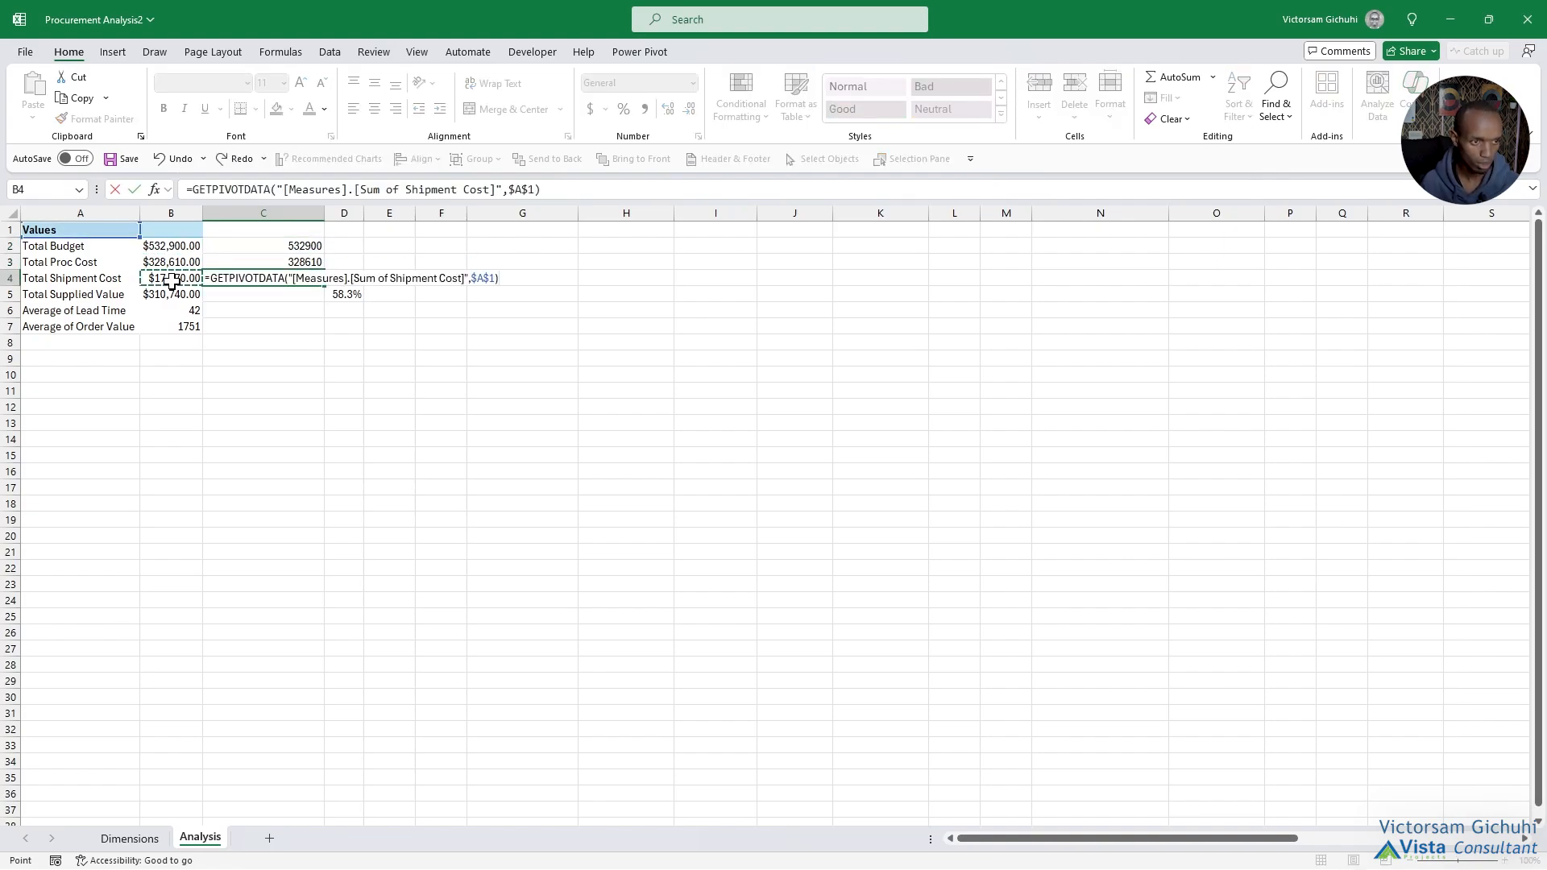
key("Return")
type("=")
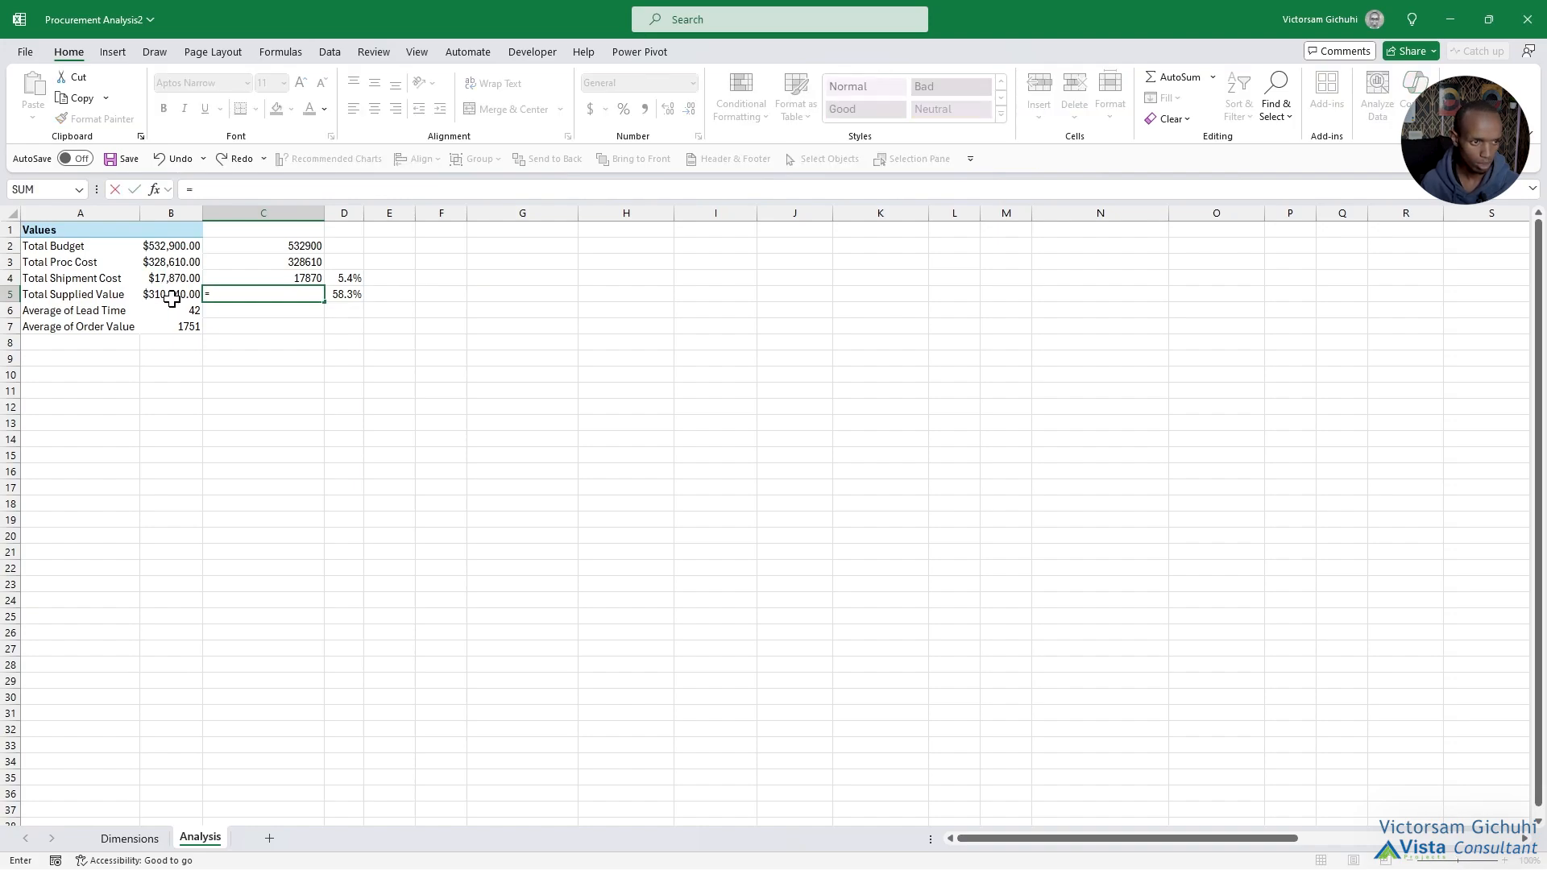
left_click(171, 296)
key("Return")
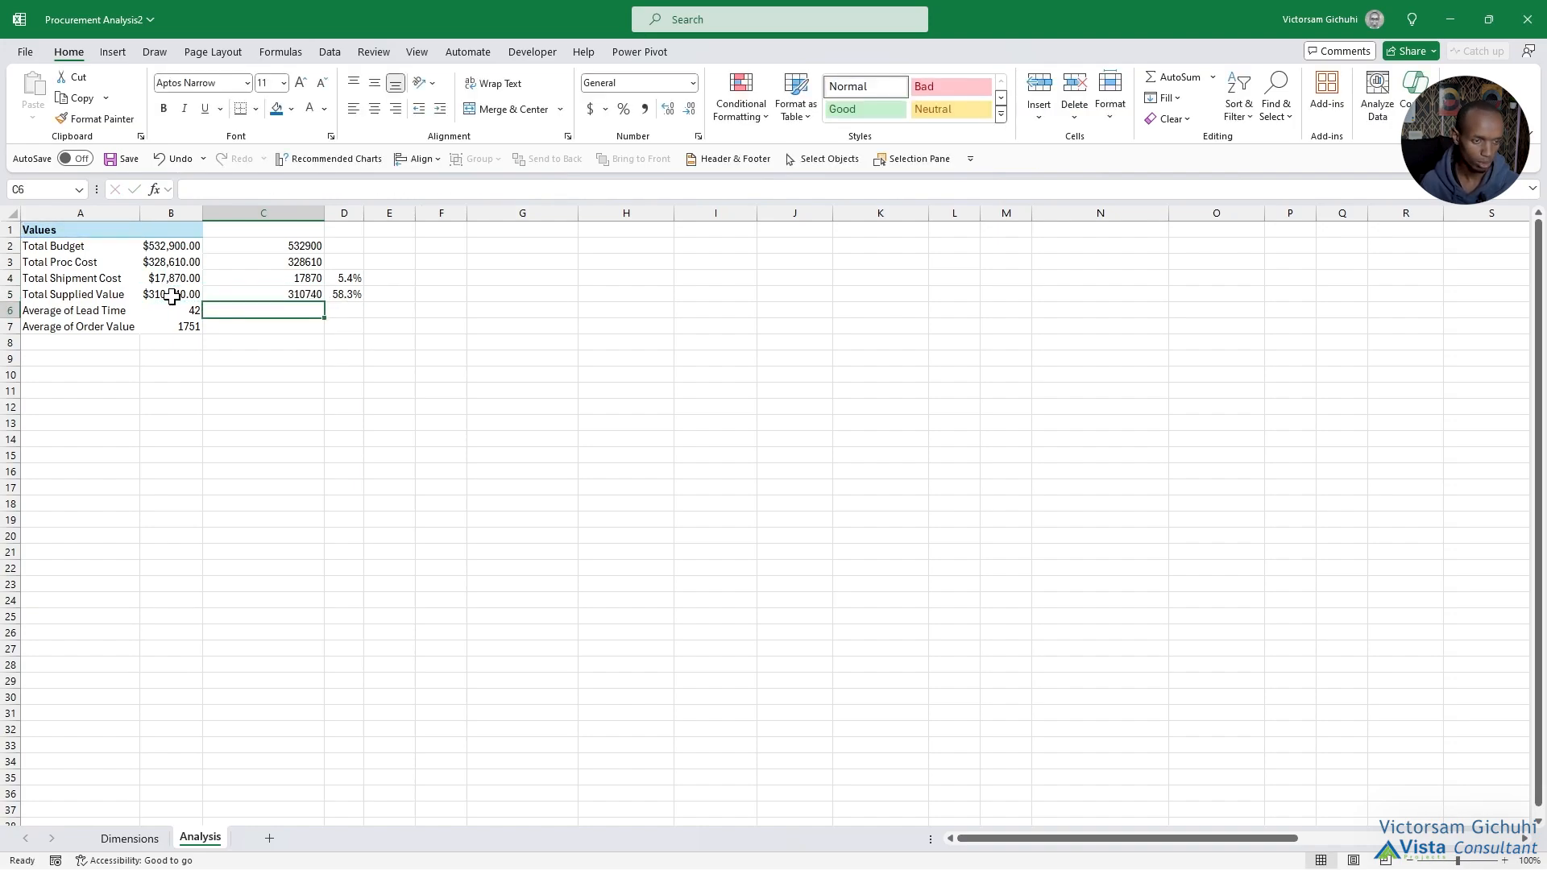
Link C6 to the PivotTable's Average of Lead Time and C7 to its Average of Order Value.
type("=")
left_click(171, 303)
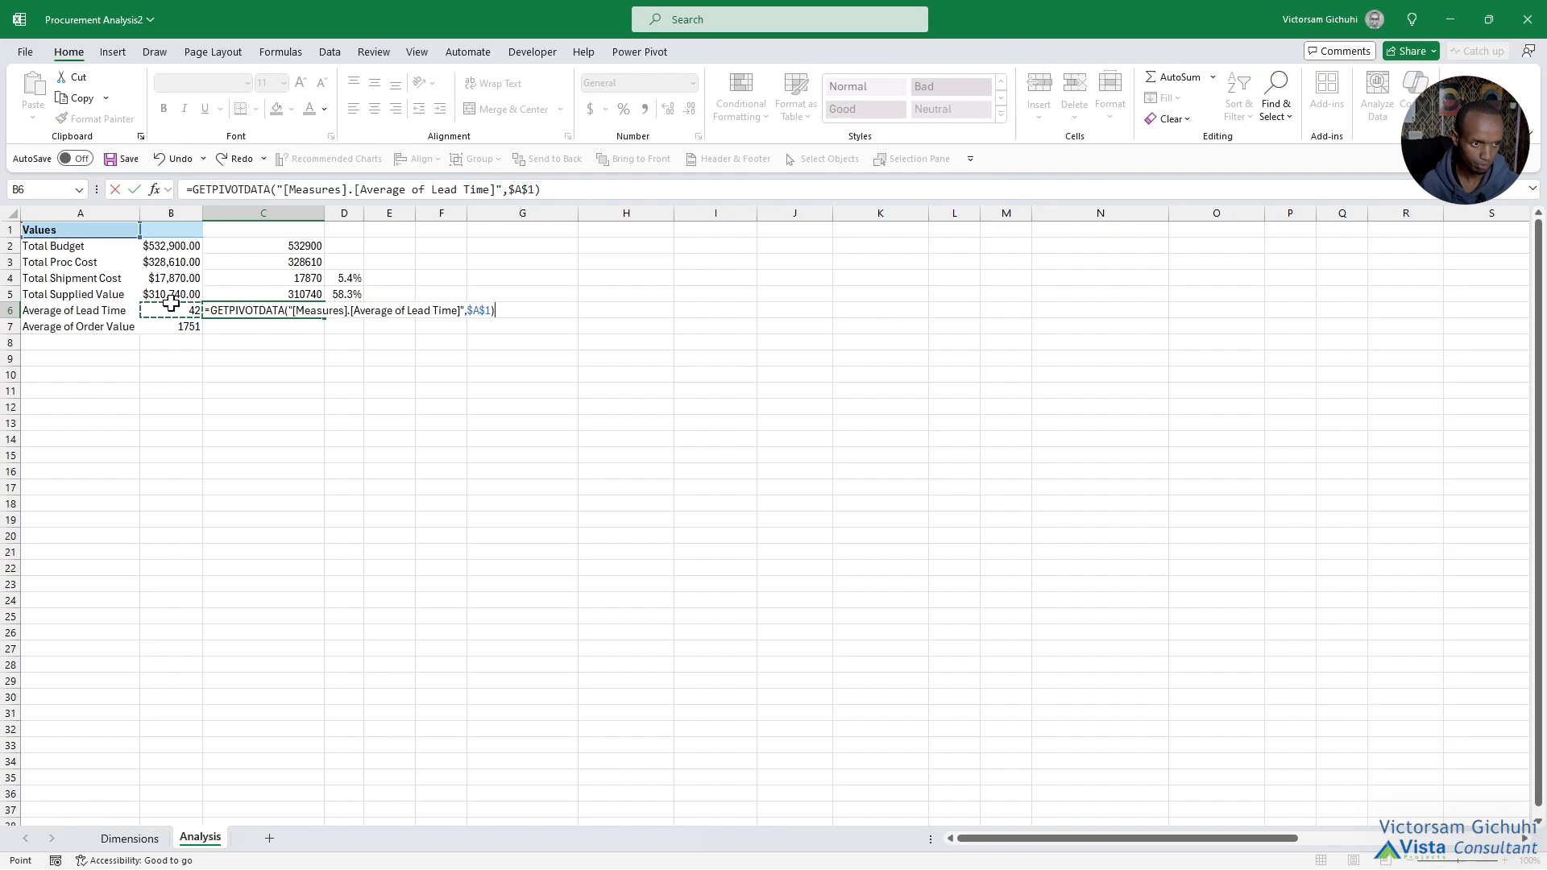
key("Return")
type("=")
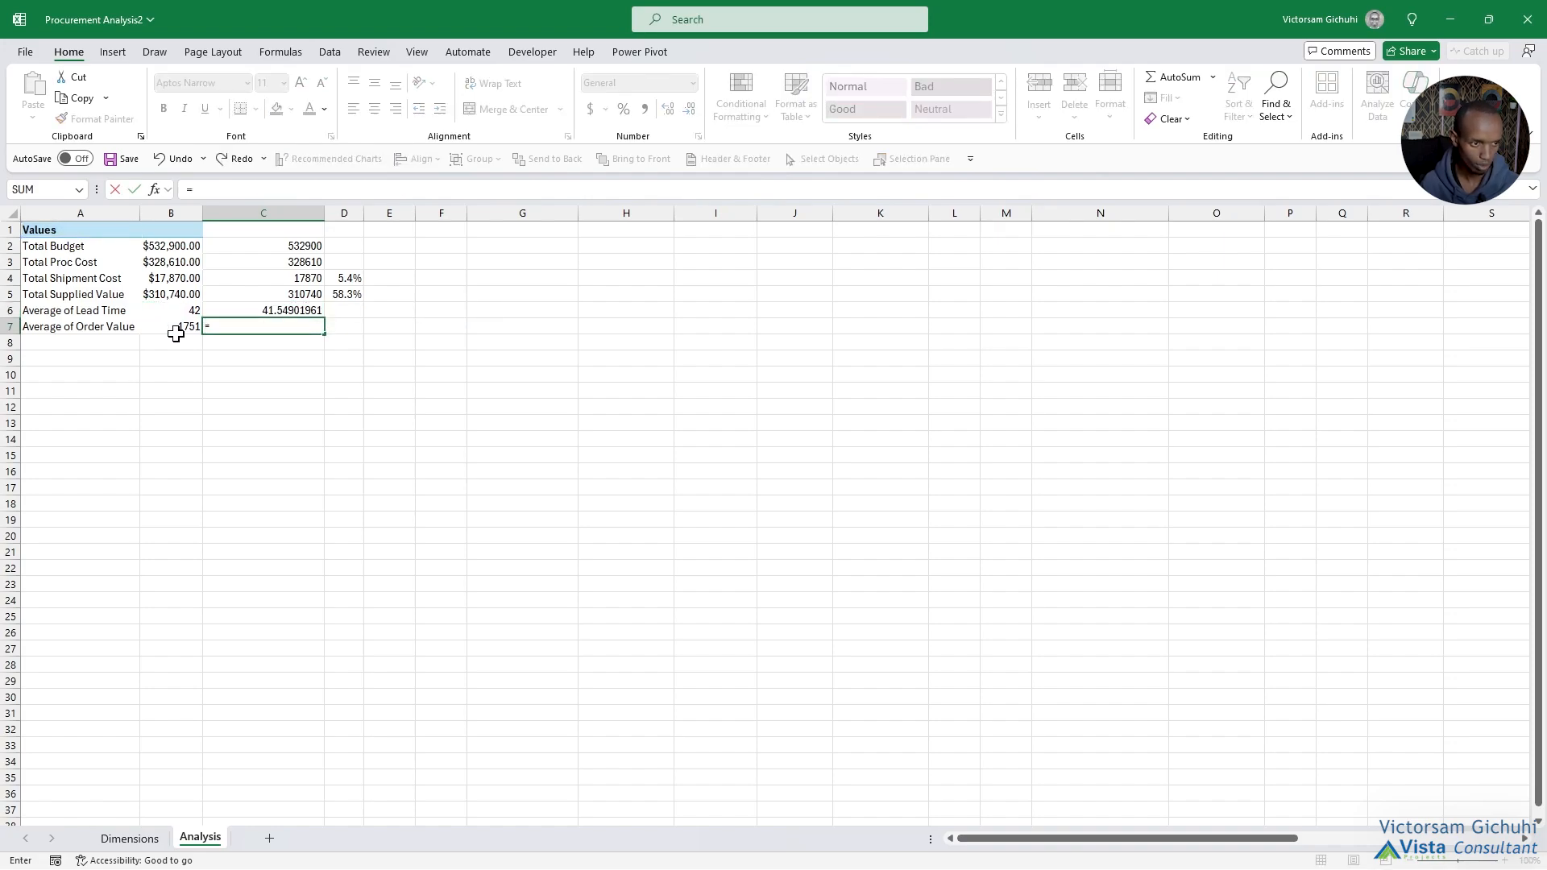
left_click(175, 327)
key("Return")
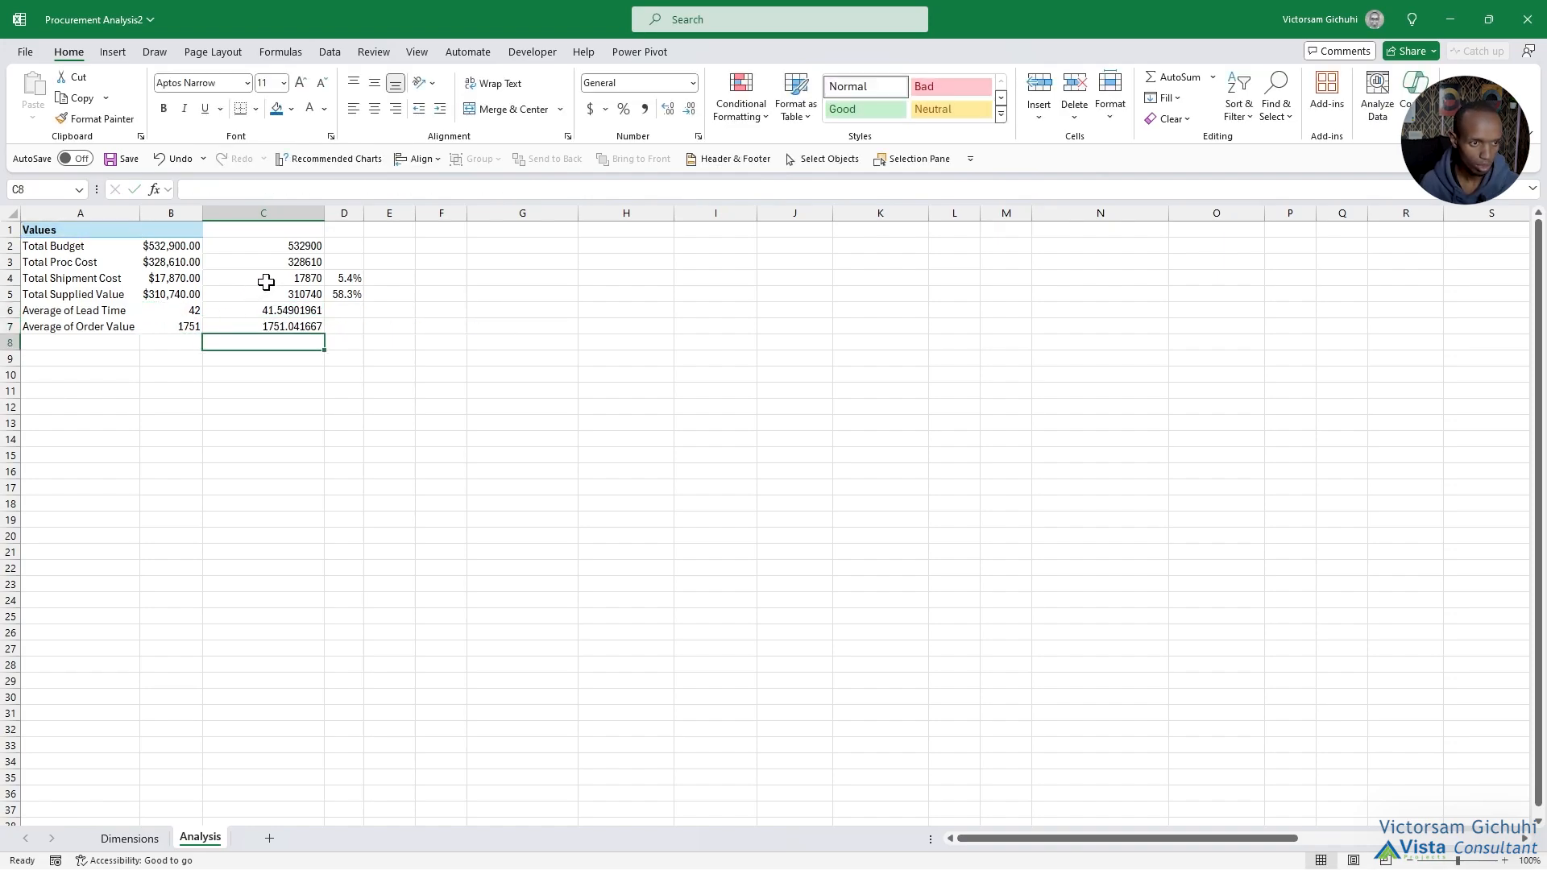
Format the linked averages in C6:C7 as Number with no decimal places.
left_click_drag(266, 310, 278, 325)
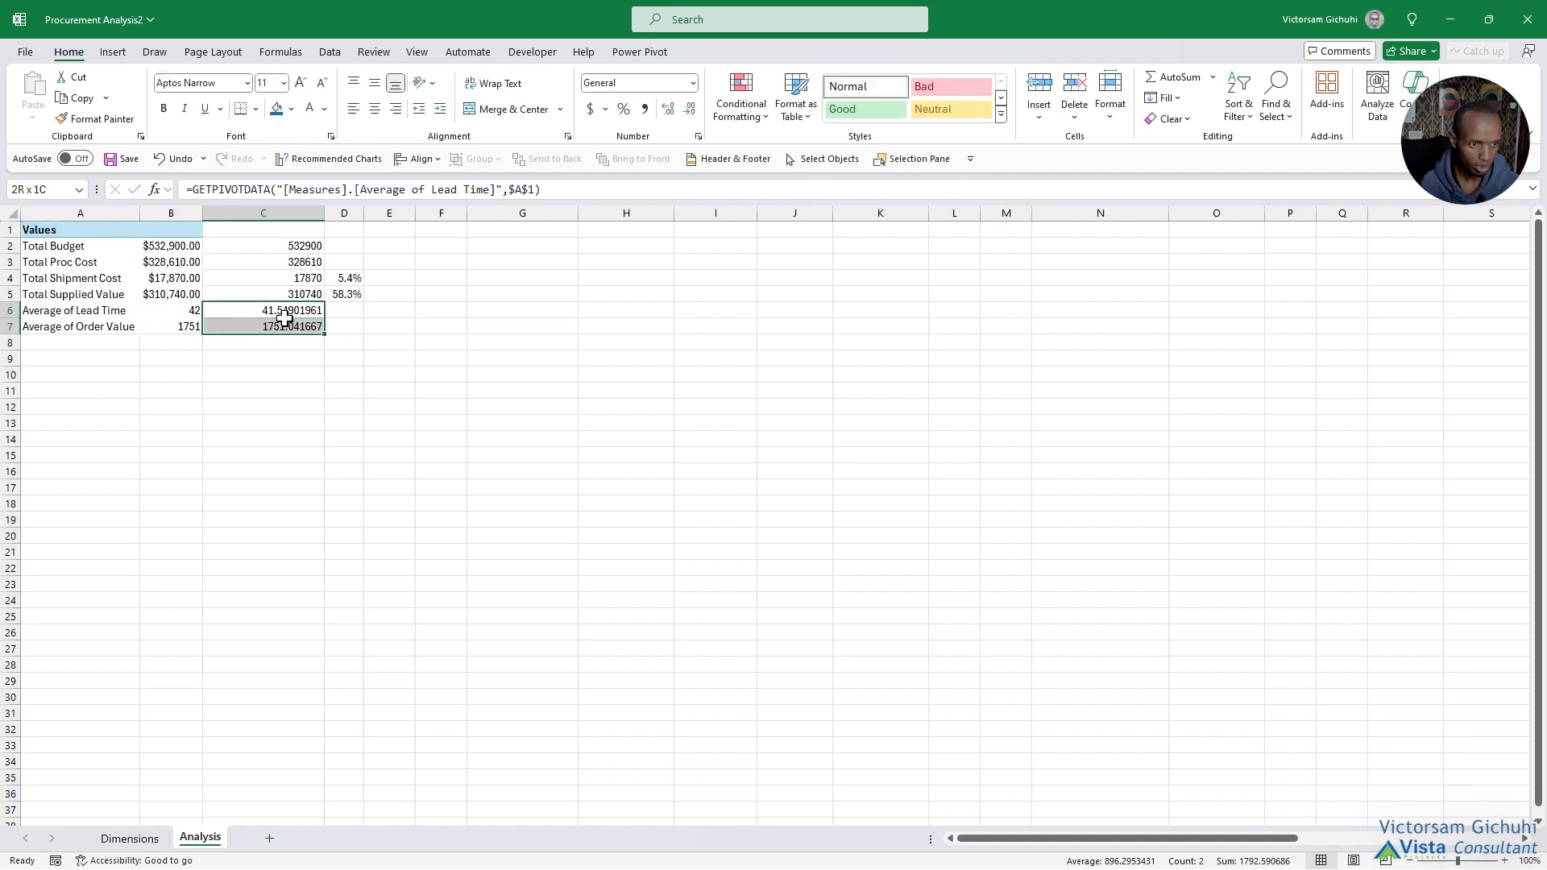
left_click(692, 83)
left_click(642, 159)
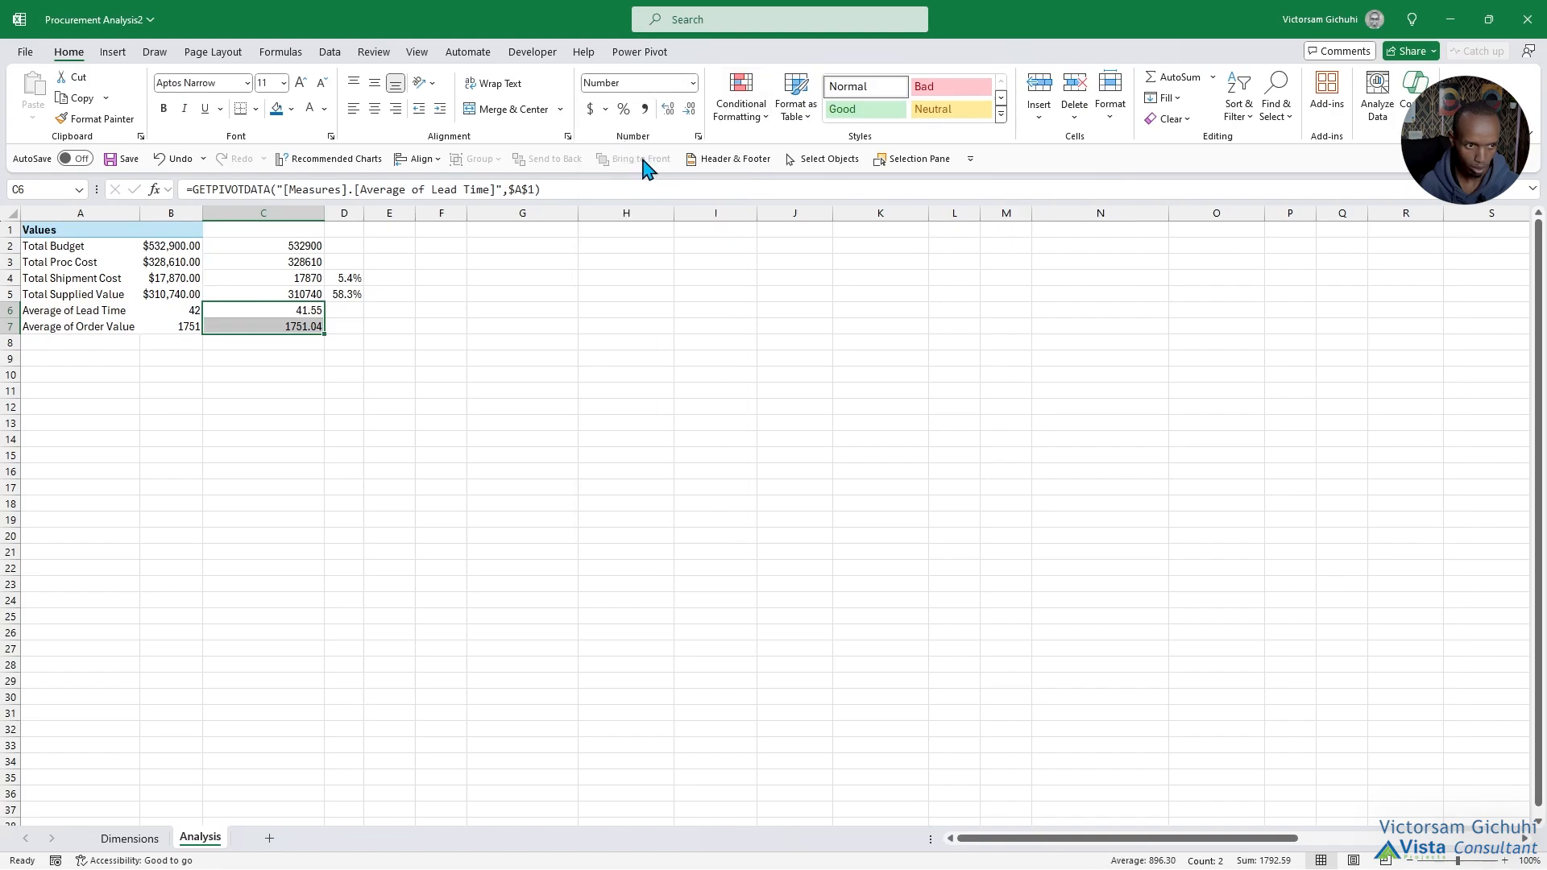
left_click(669, 112)
left_click(669, 112)
left_click(669, 112)
left_click(691, 114)
left_click(691, 114)
left_click(692, 113)
left_click(691, 114)
left_click(691, 114)
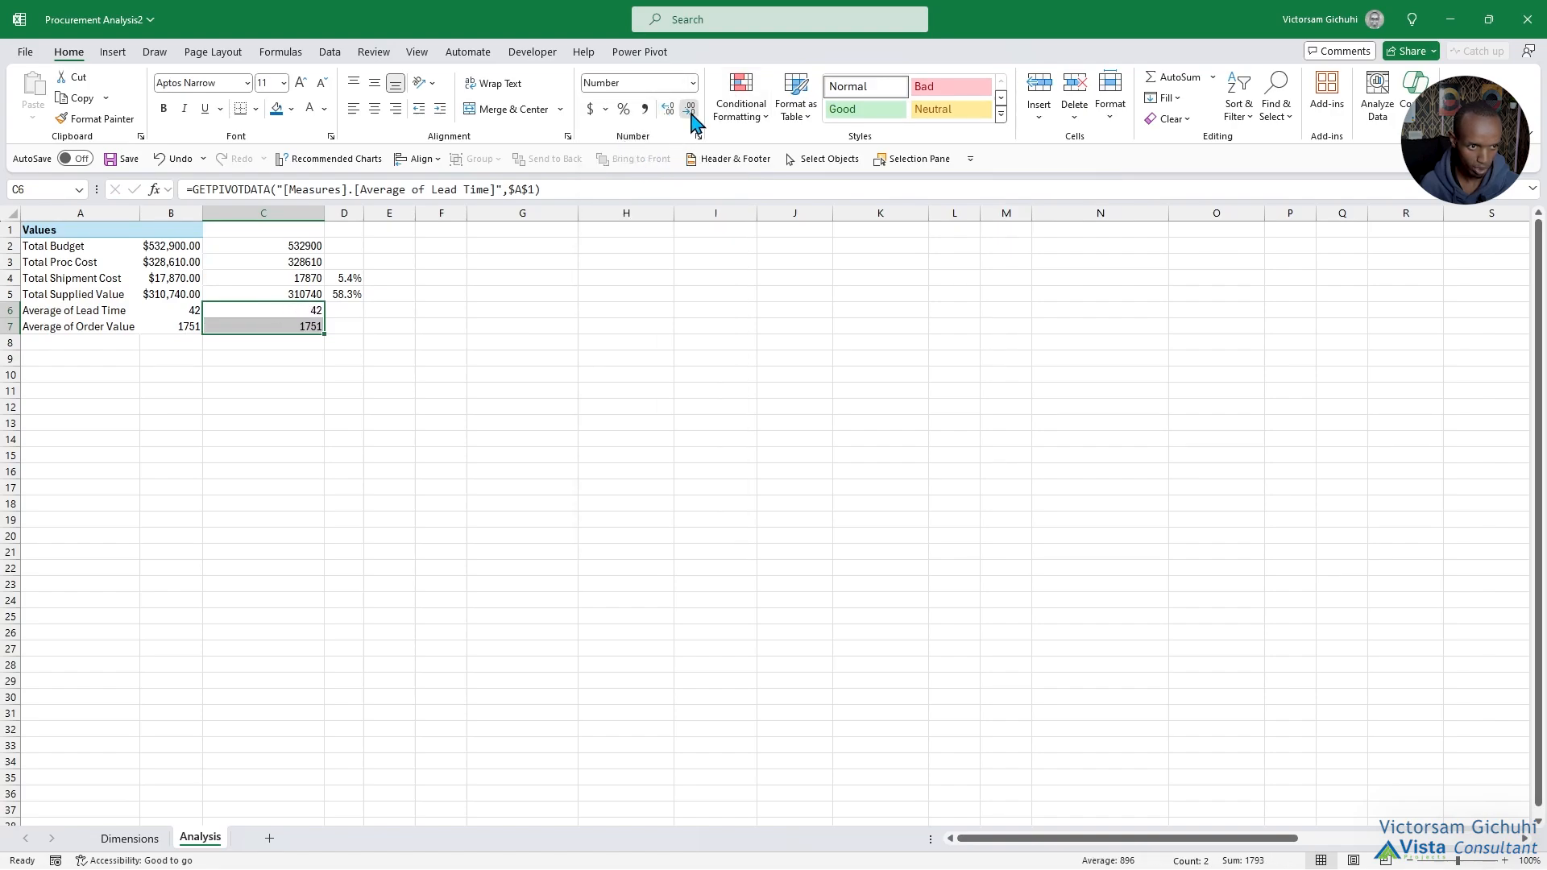
left_click(394, 403)
Format the linked totals in C2:C5 as Currency in dollars with no decimal places.
left_click_drag(304, 248, 298, 287)
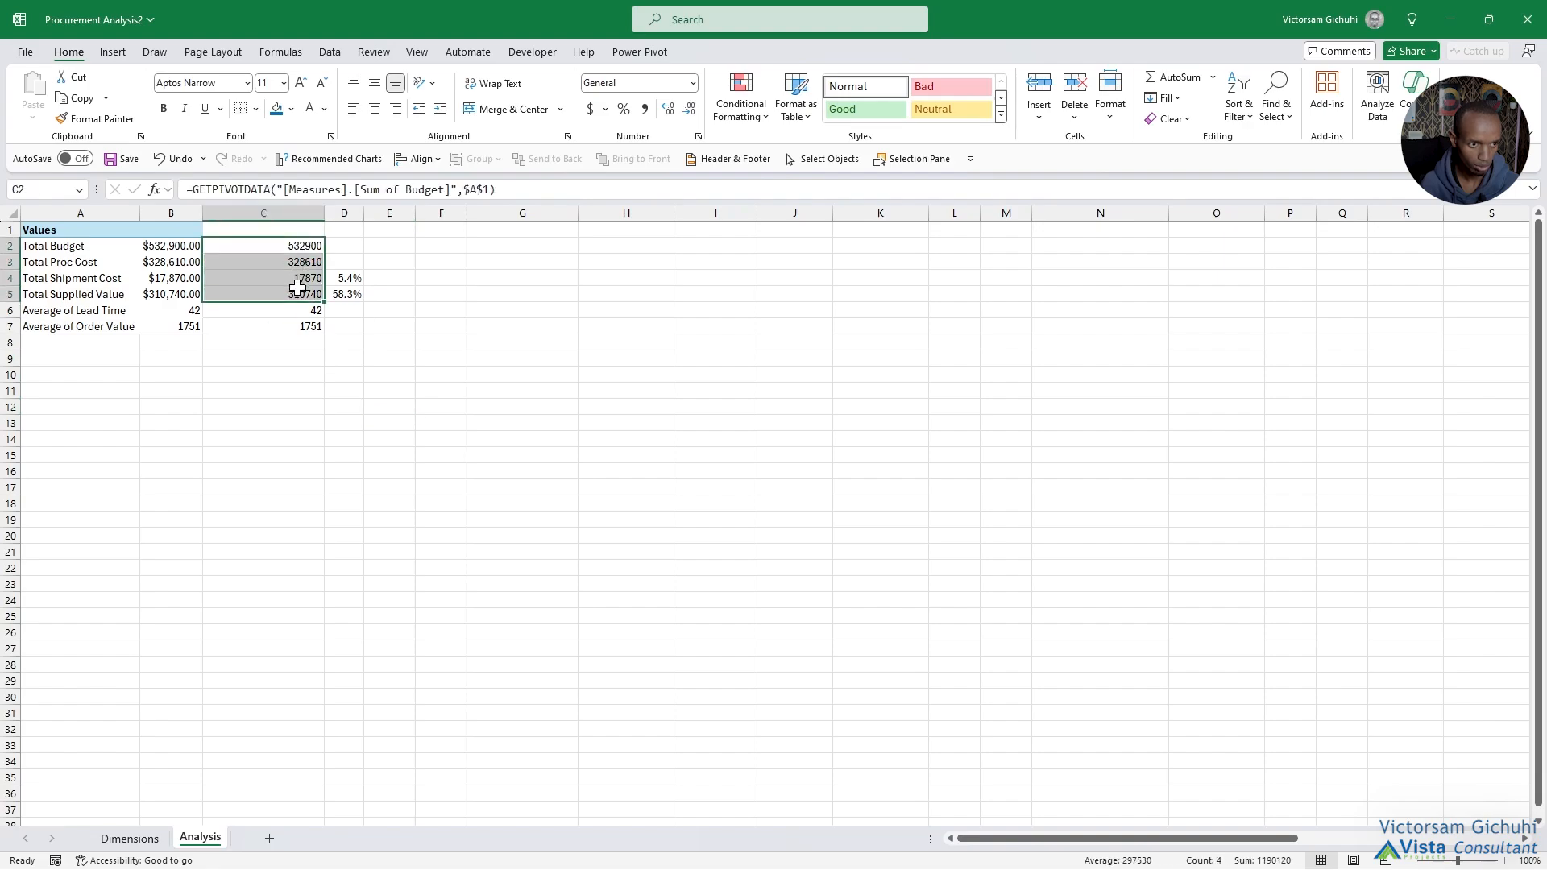
left_click(692, 83)
left_click(641, 158)
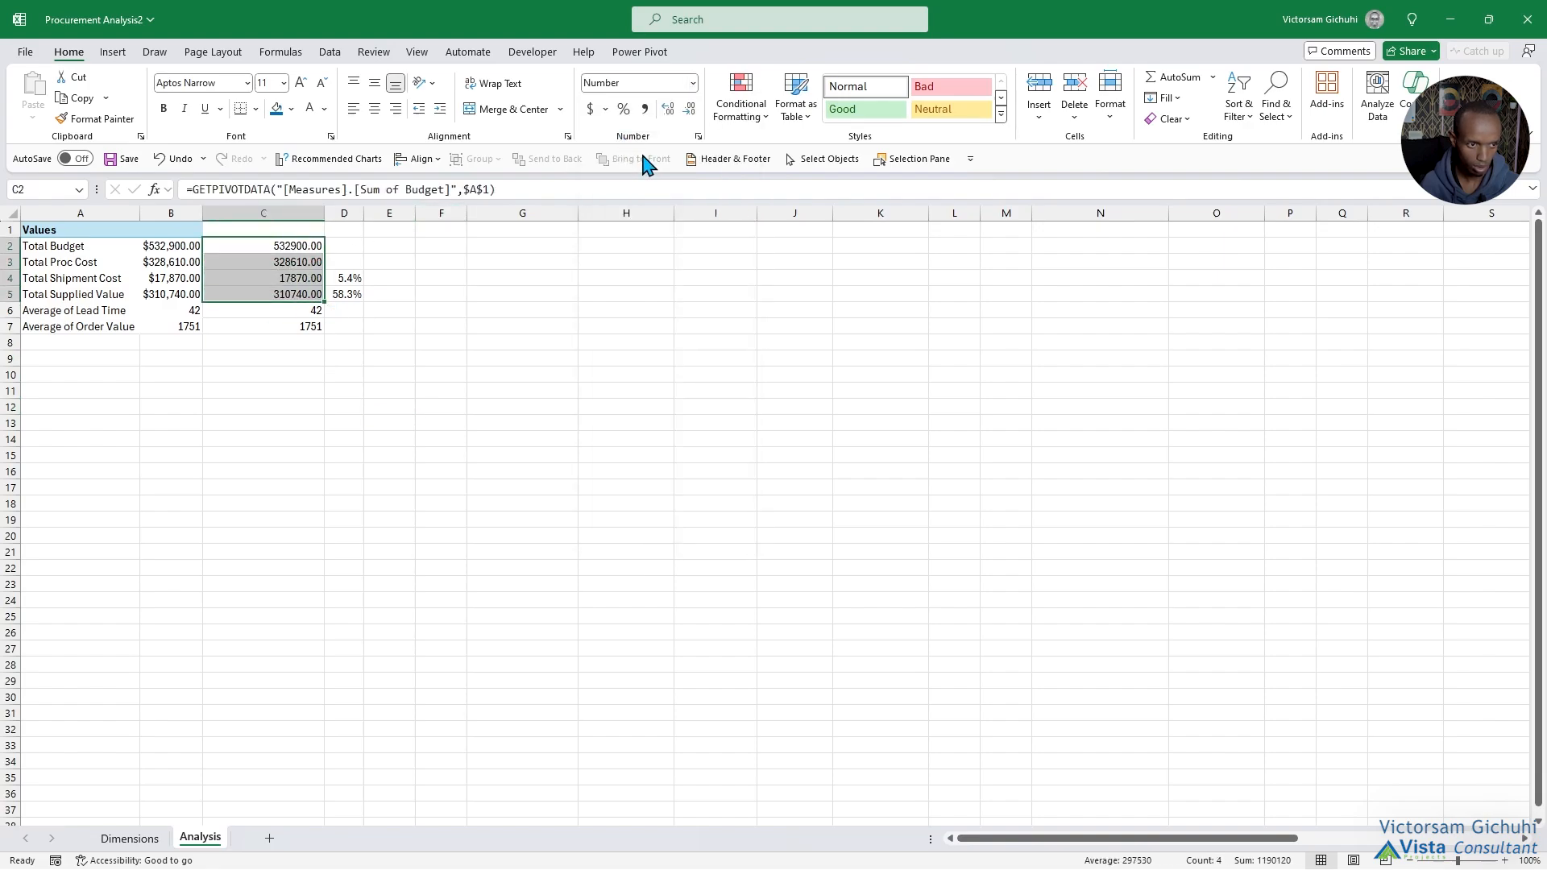
left_click(600, 111)
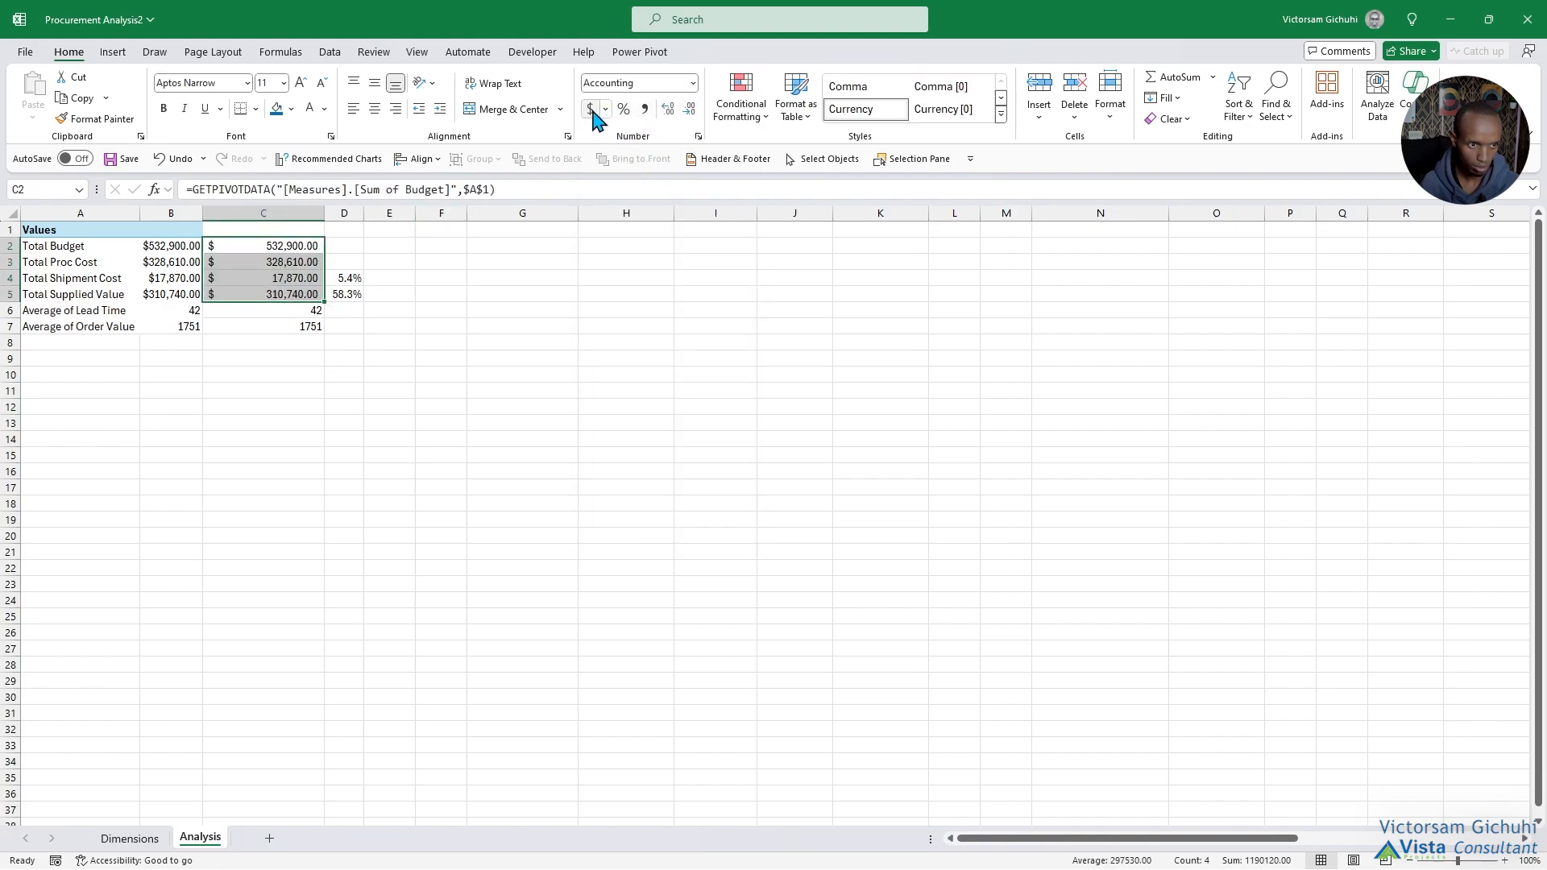
left_click(692, 83)
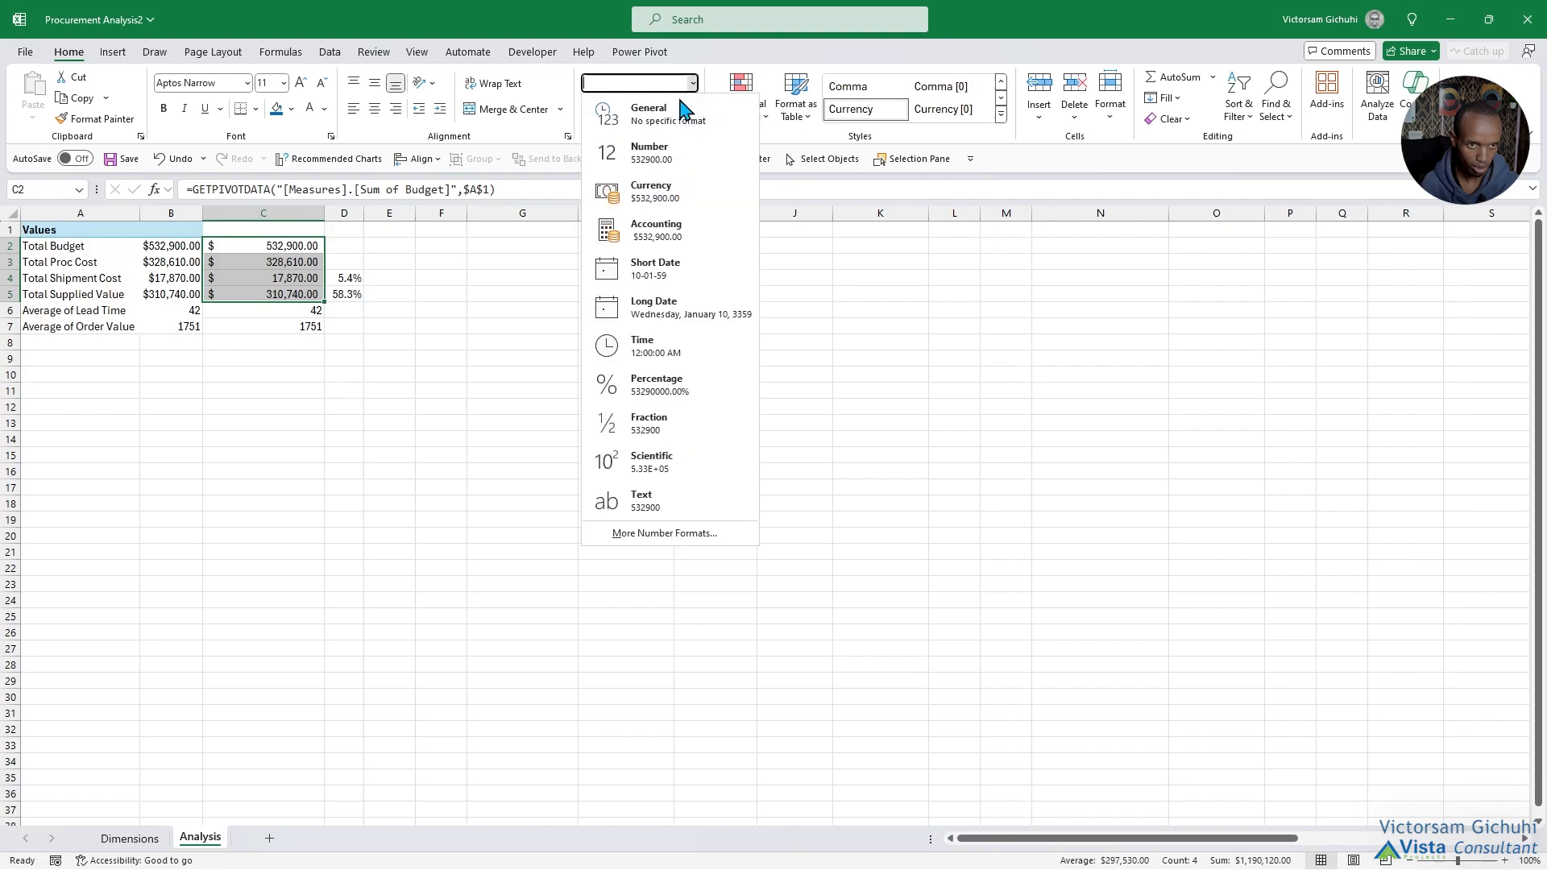
left_click(666, 193)
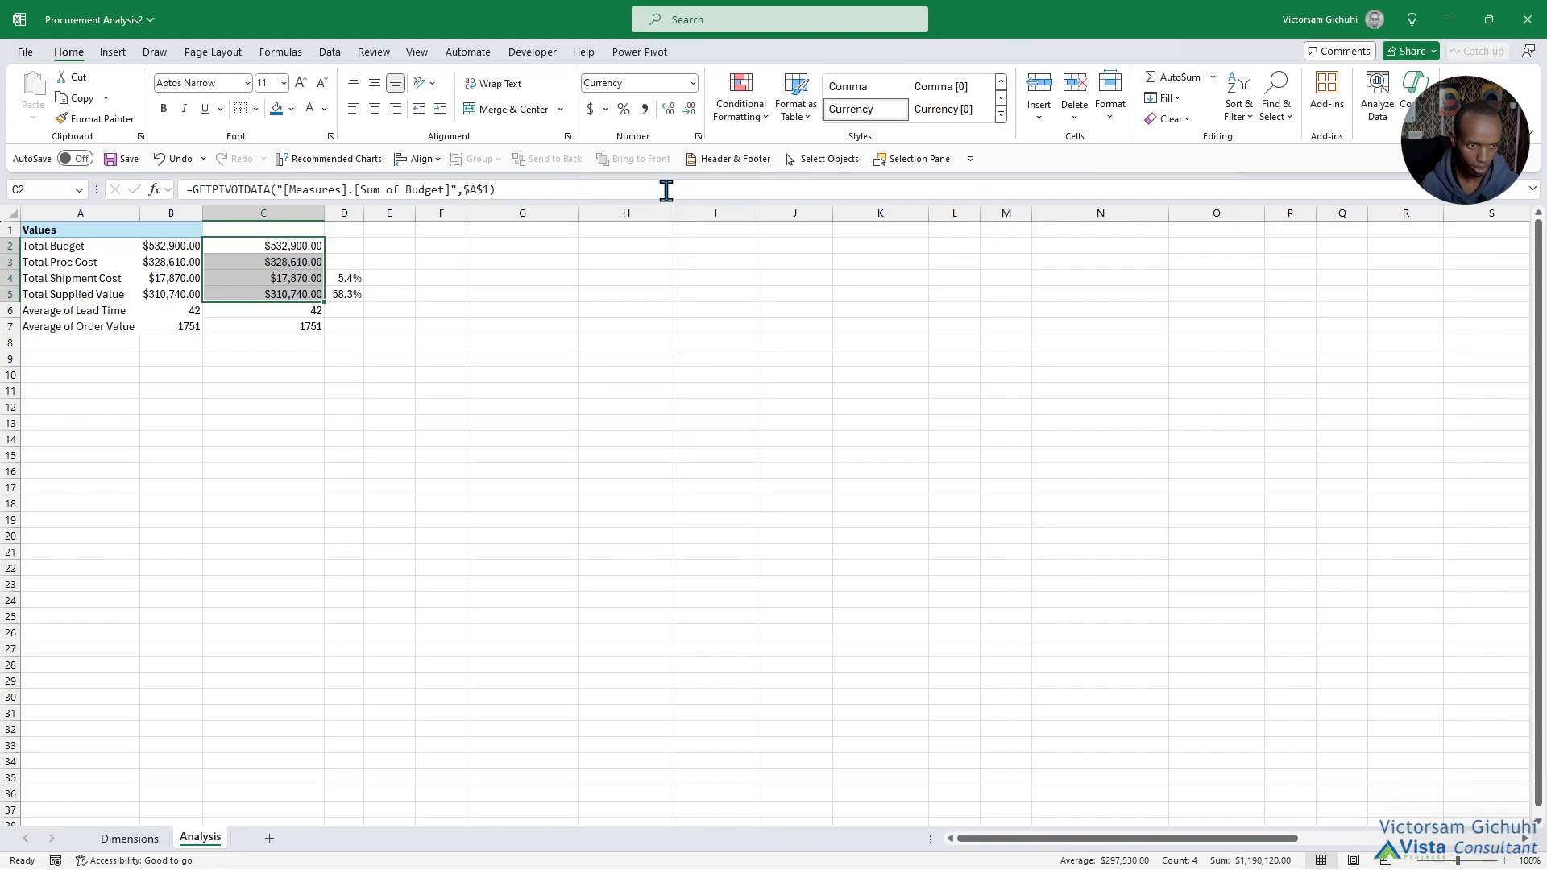
left_click(668, 111)
left_click(667, 112)
left_click(687, 111)
left_click(689, 111)
left_click(689, 111)
left_click(689, 111)
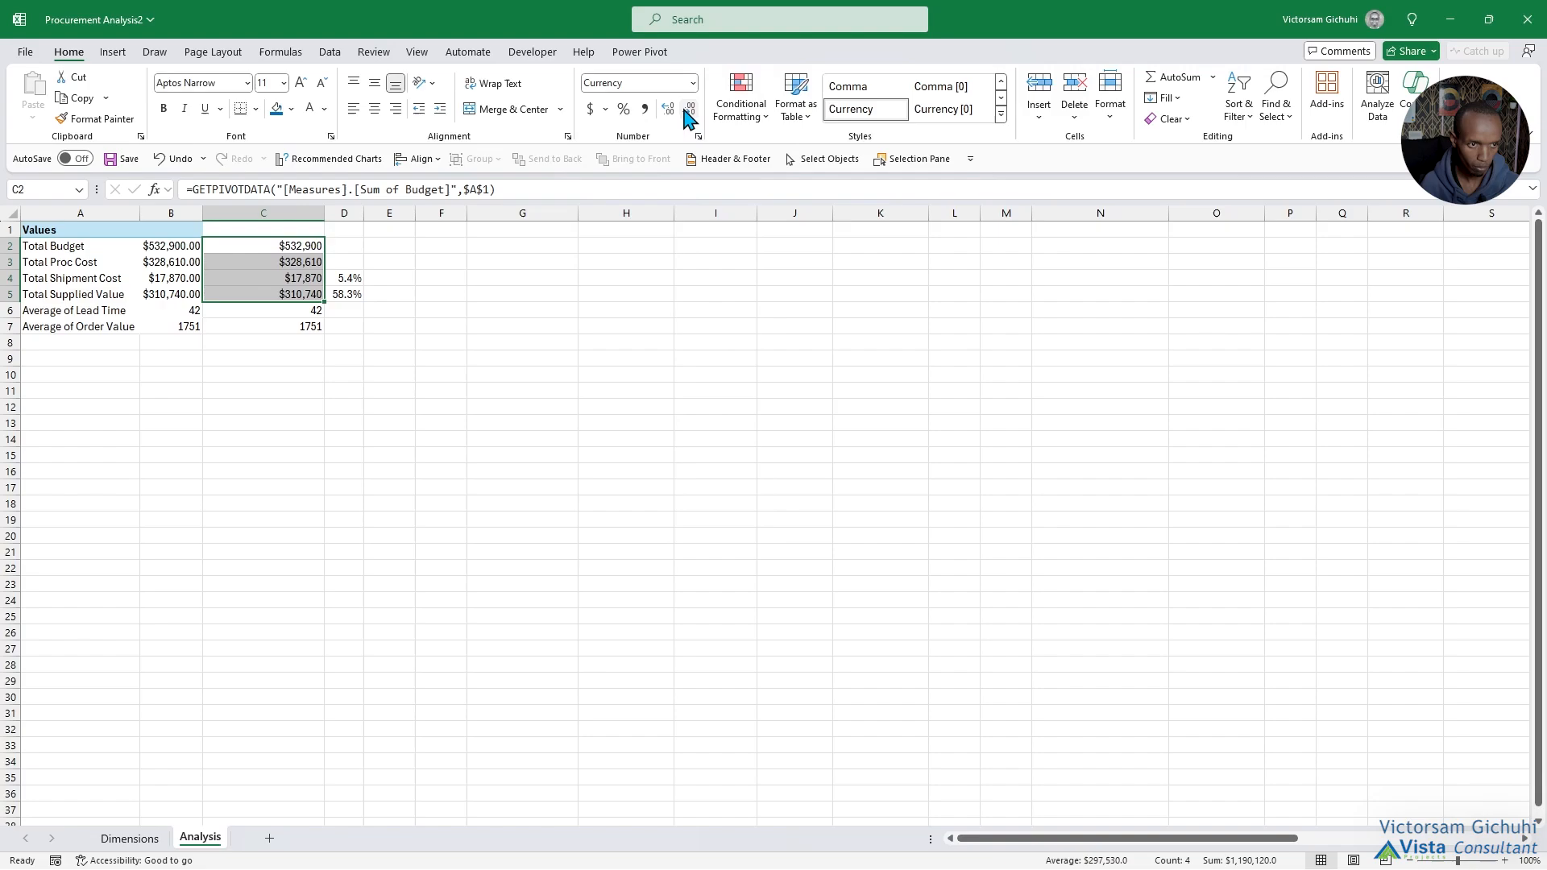
left_click(339, 358)
Enter the heading %ges in D1 above the ratio percentages.
left_click(289, 314)
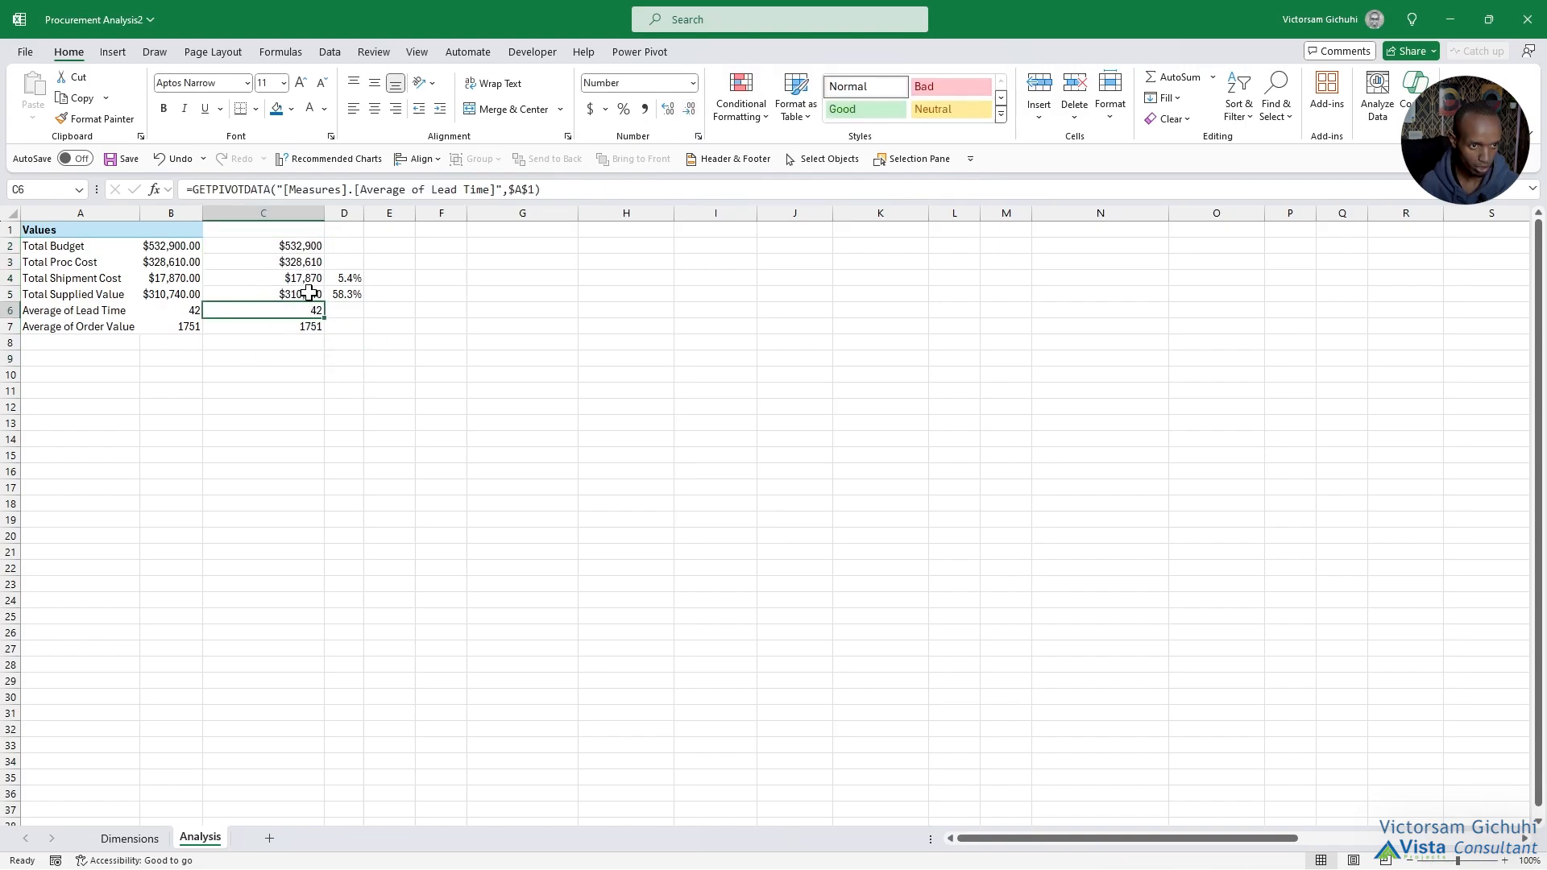
left_click(307, 229)
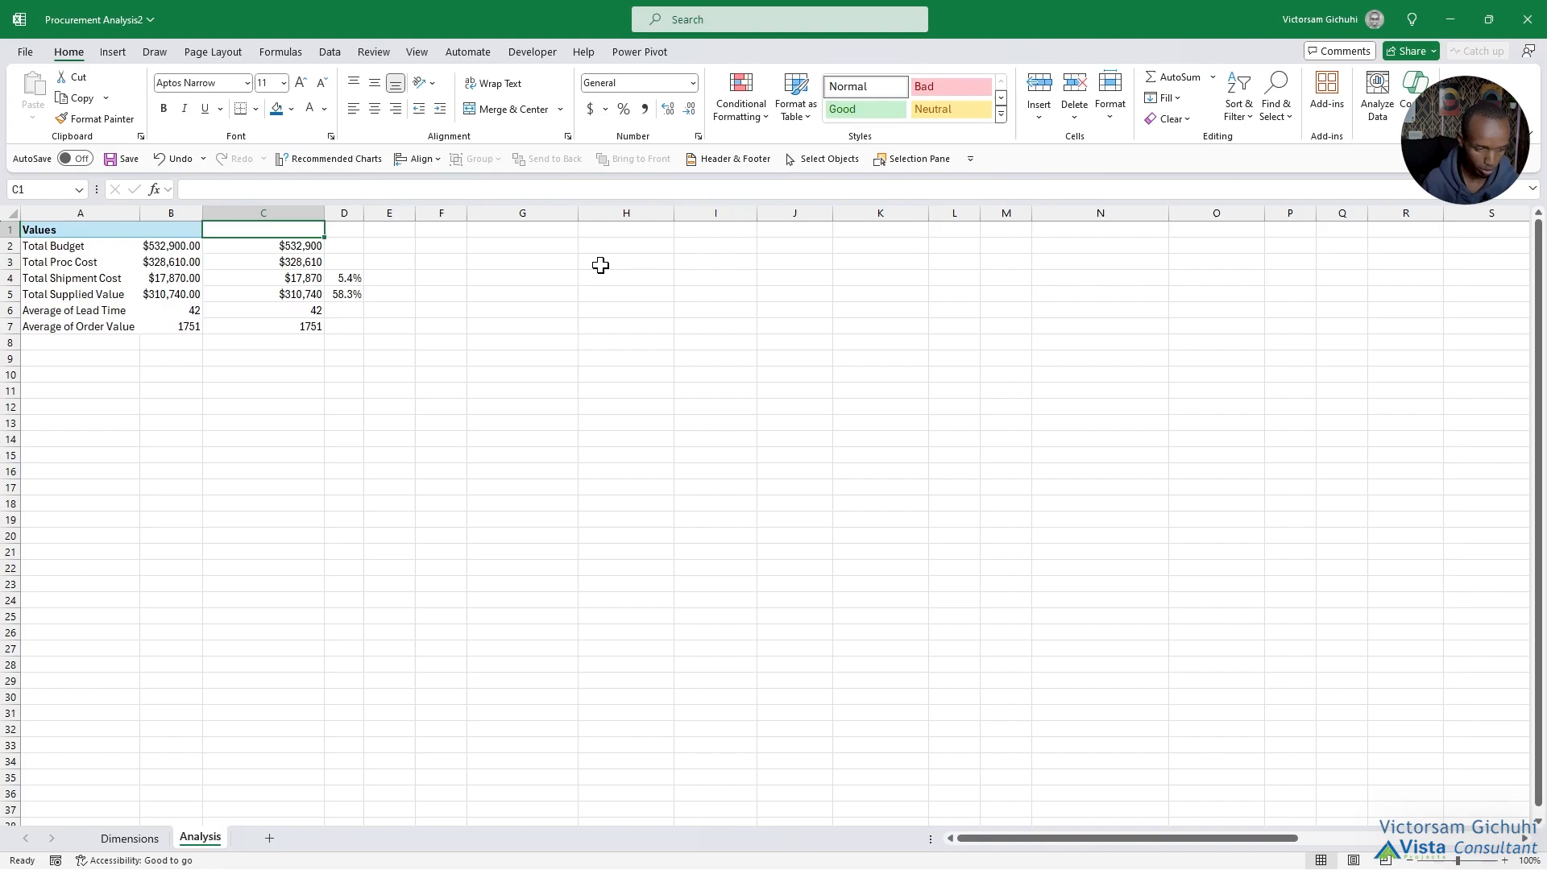
left_click(345, 231)
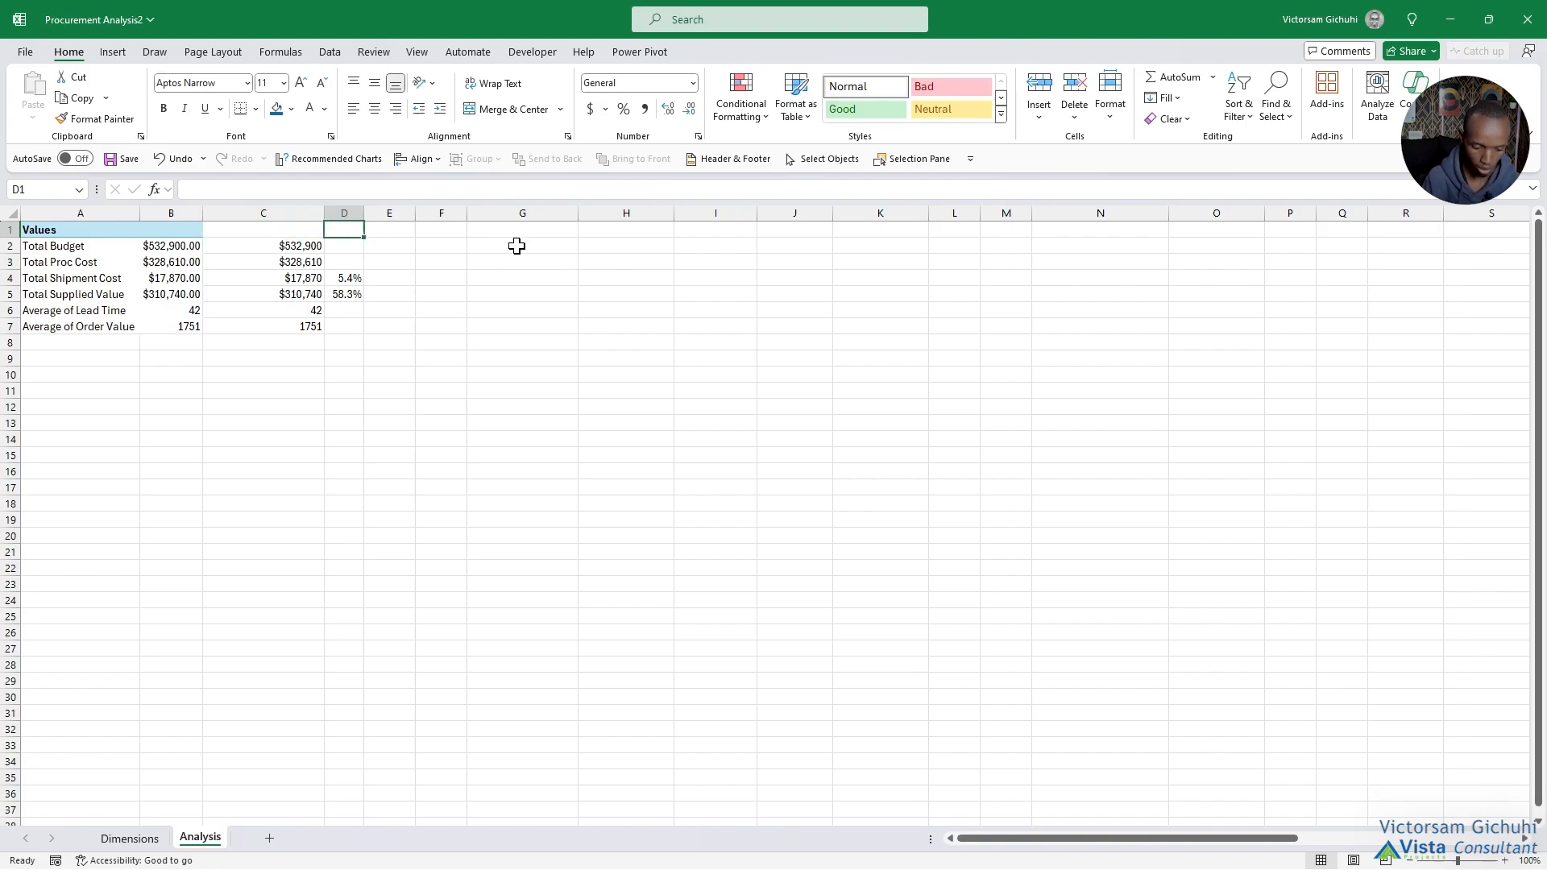
type("%ges")
key("Return")
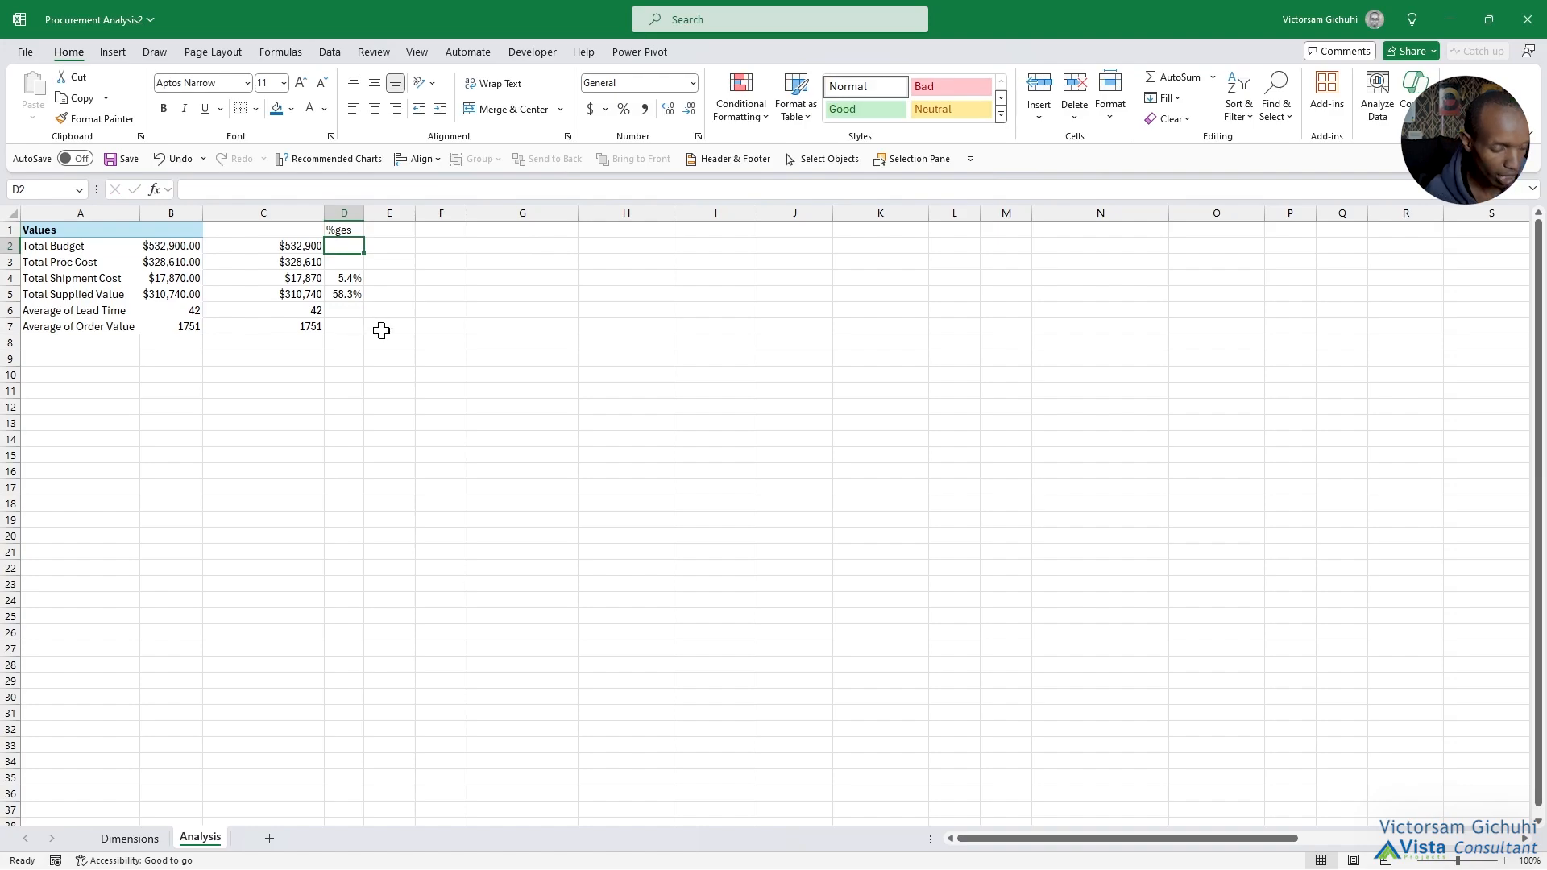
Add a right border along the whole of column E to separate the summary block from the next analysis area.
left_click(389, 213)
left_click(256, 109)
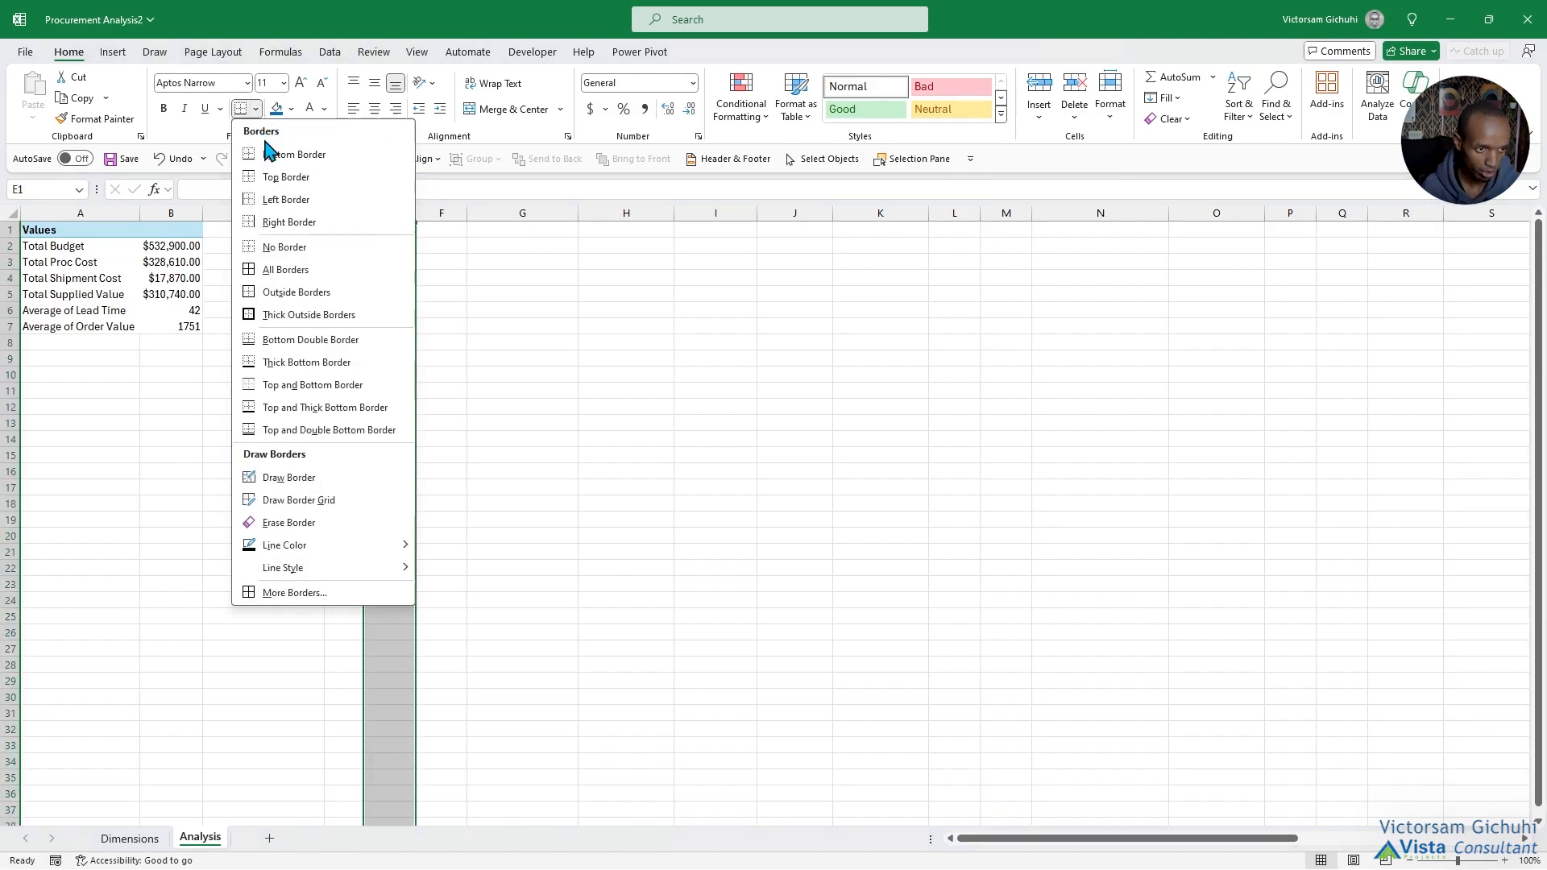
left_click(313, 224)
left_click(716, 486)
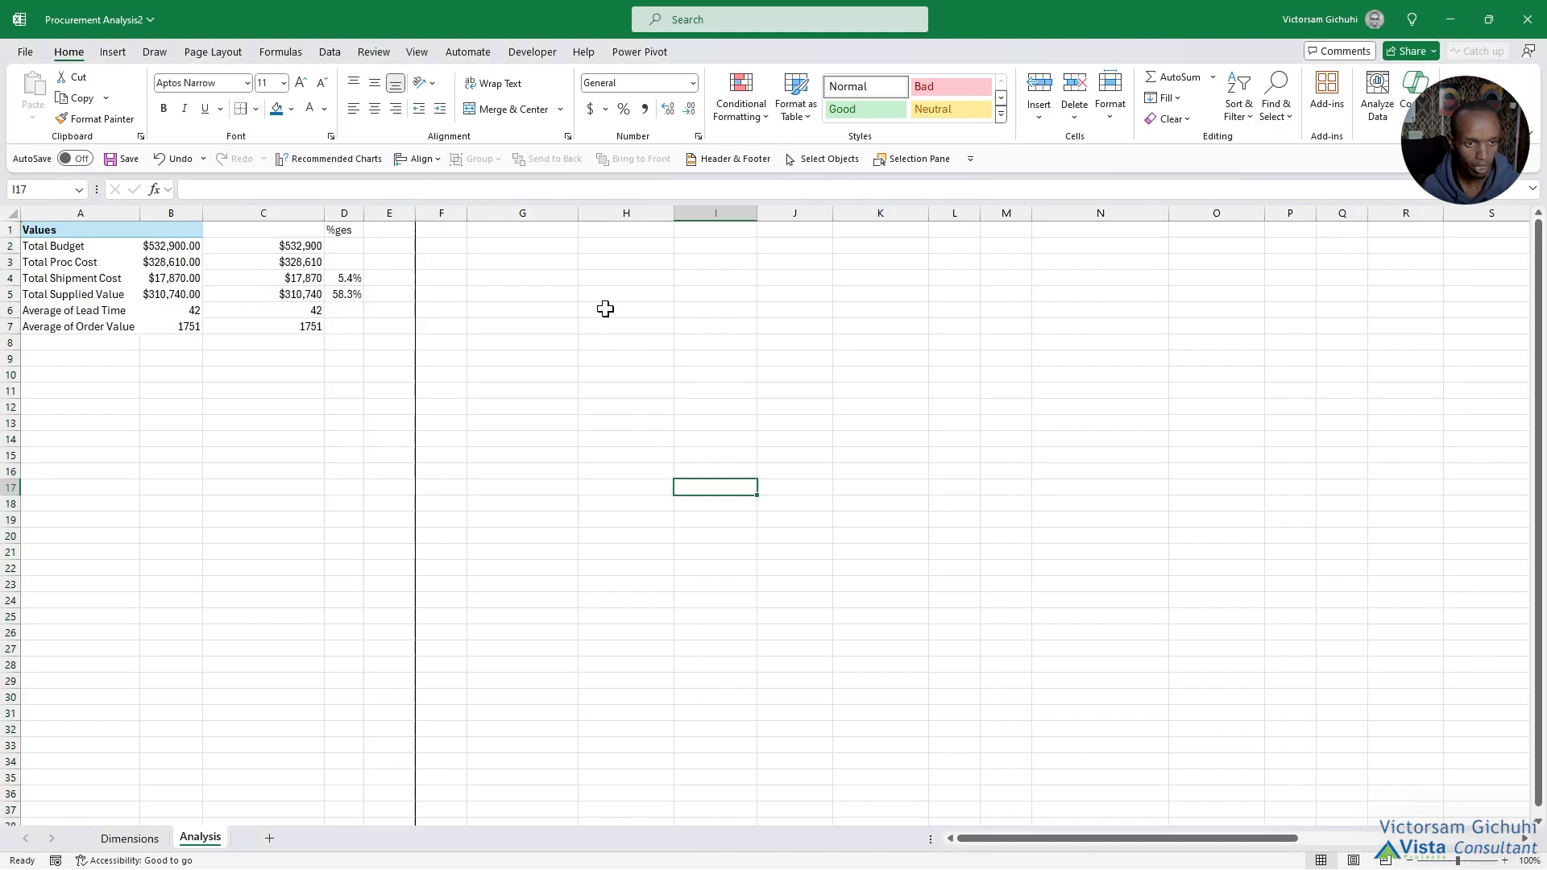
left_click(516, 233)
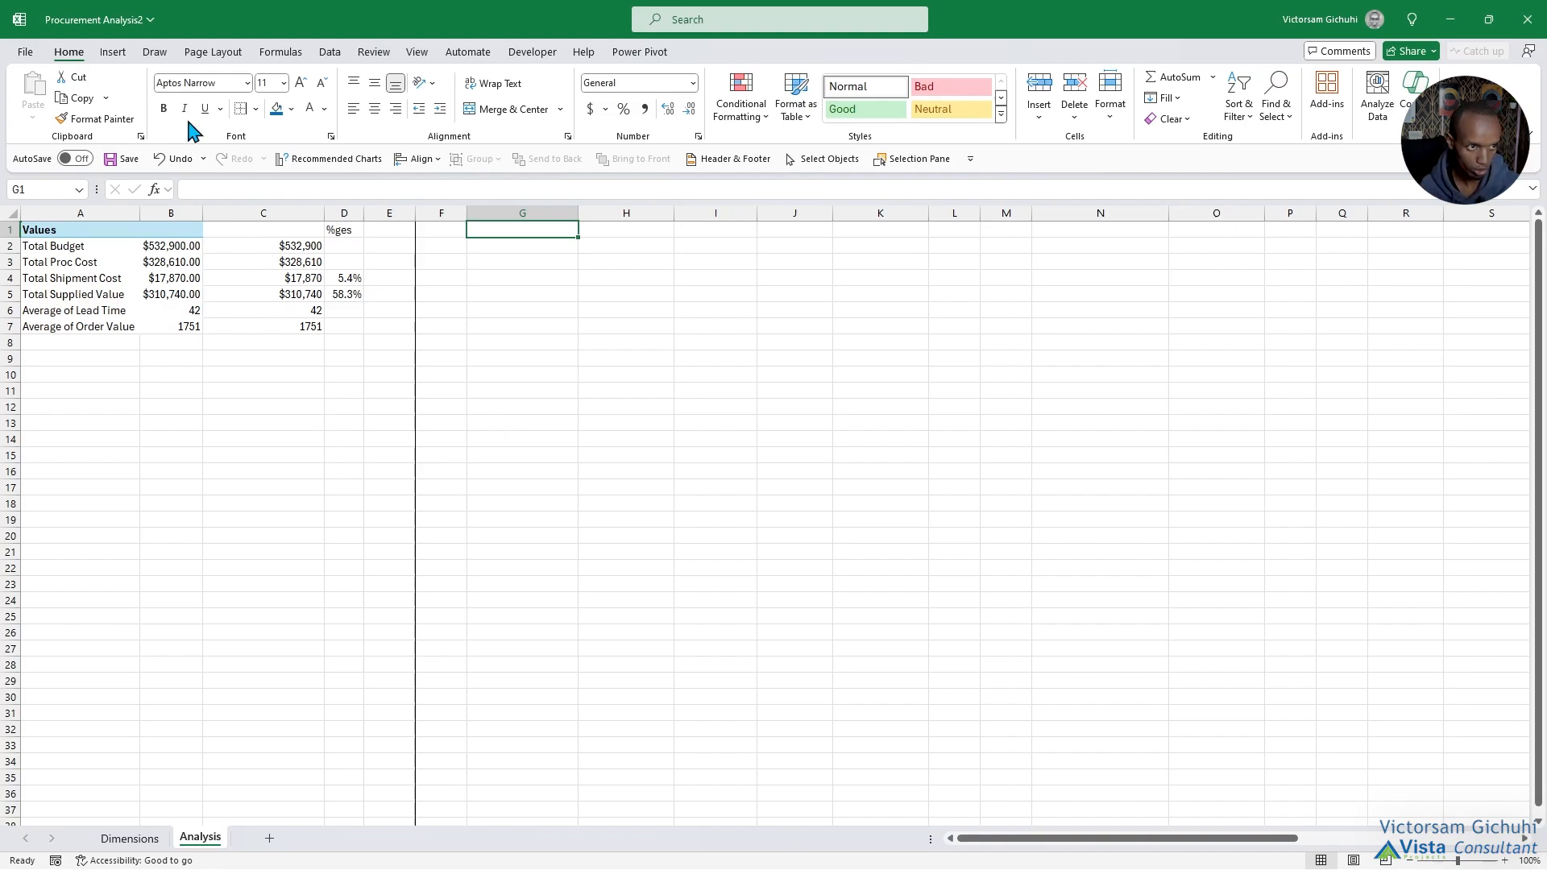
Insert a PivotTable from the data model at G1 with Item Categories as rows and the sum of Total Cost as values.
left_click(113, 51)
left_click(39, 117)
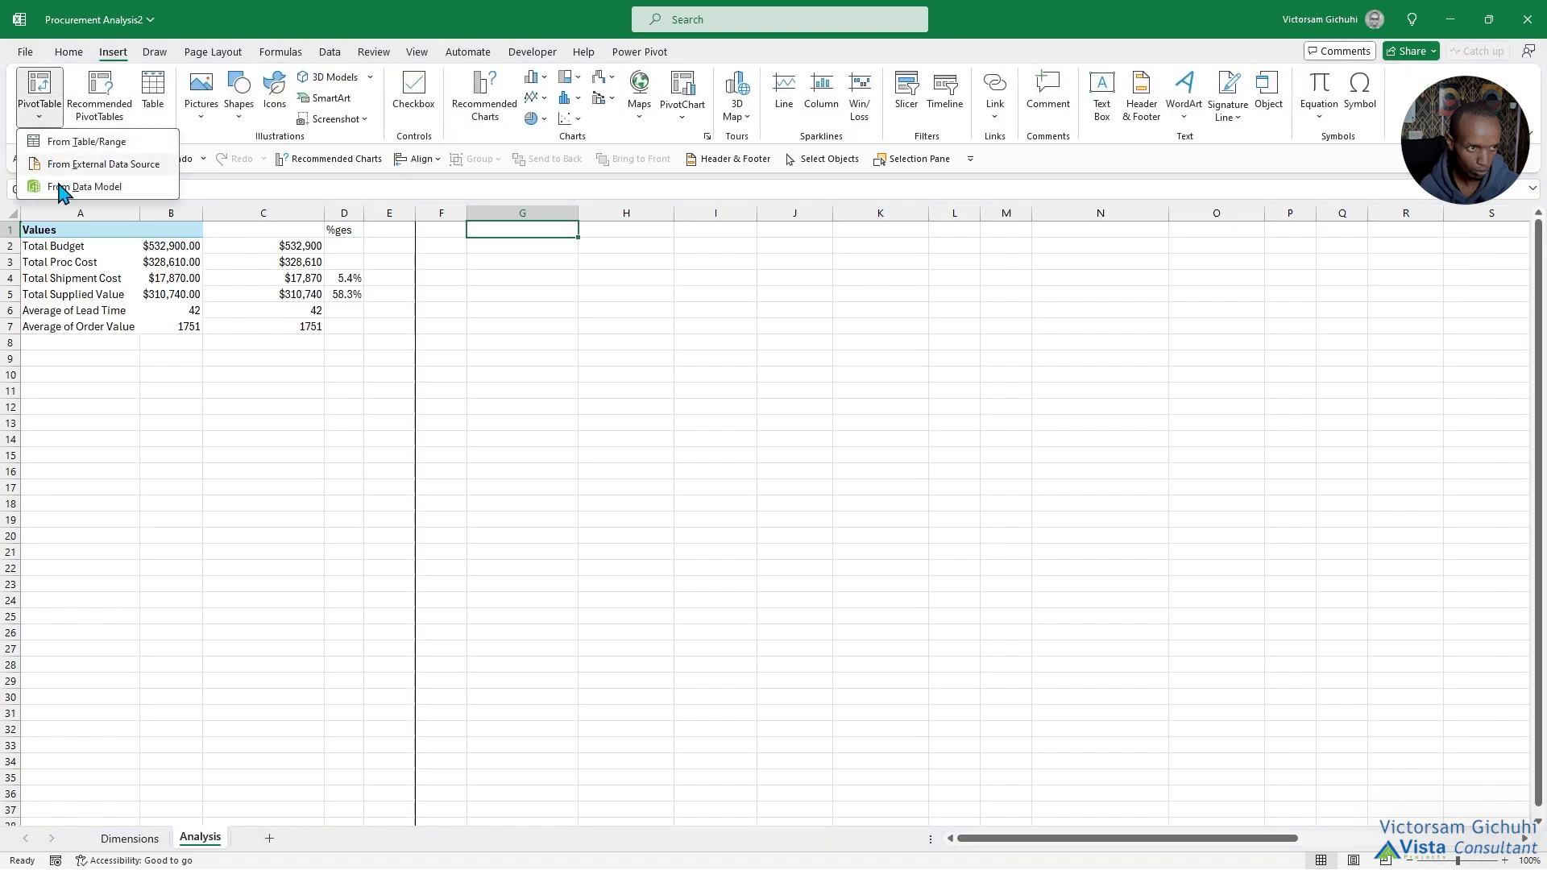
left_click(89, 187)
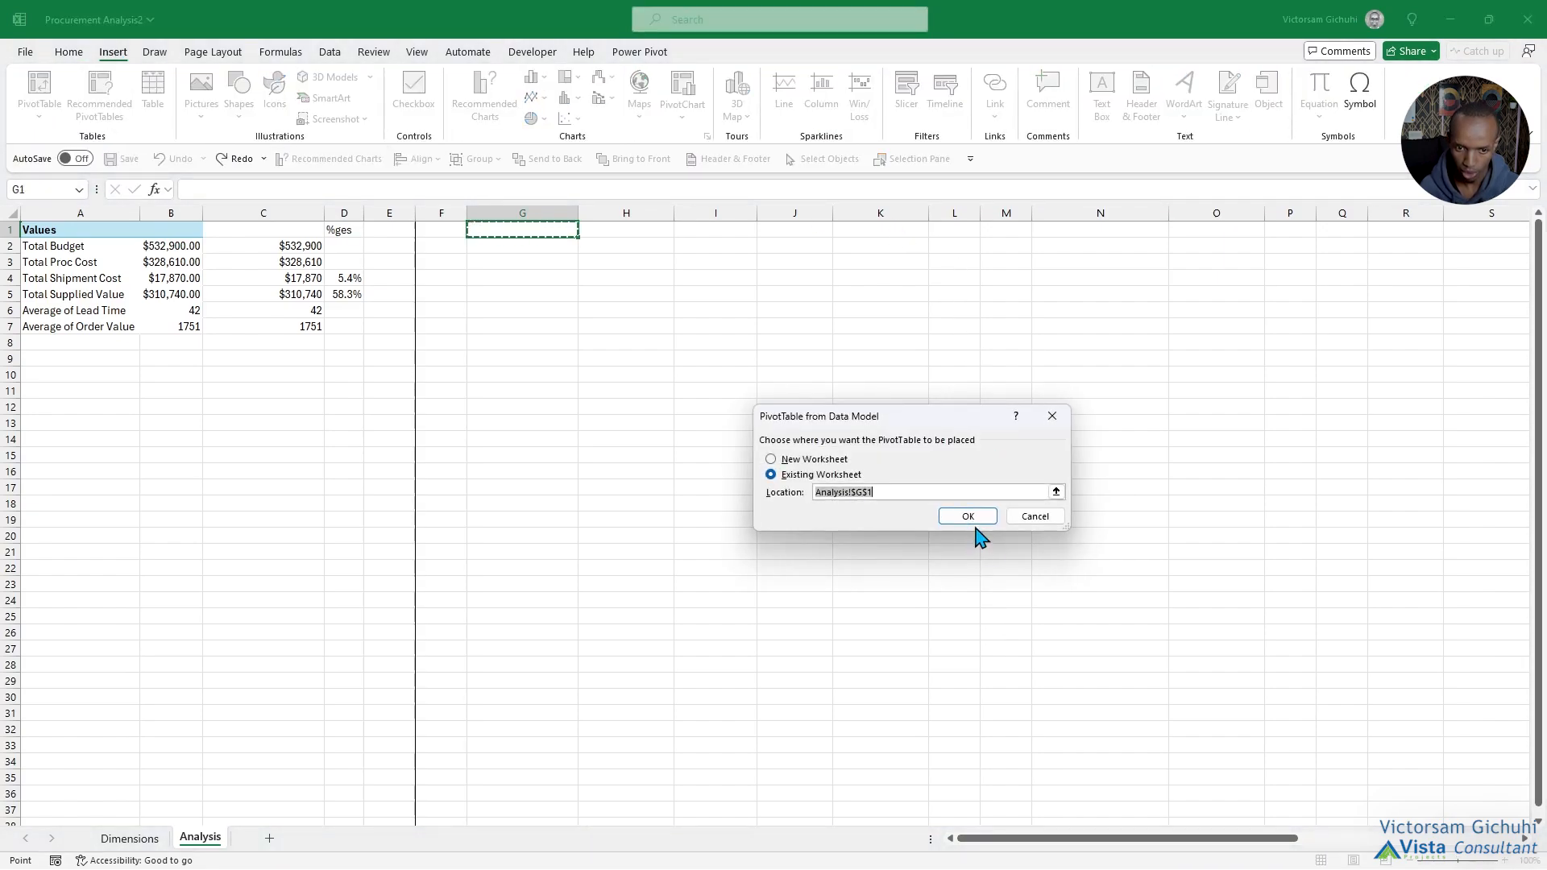
left_click(970, 514)
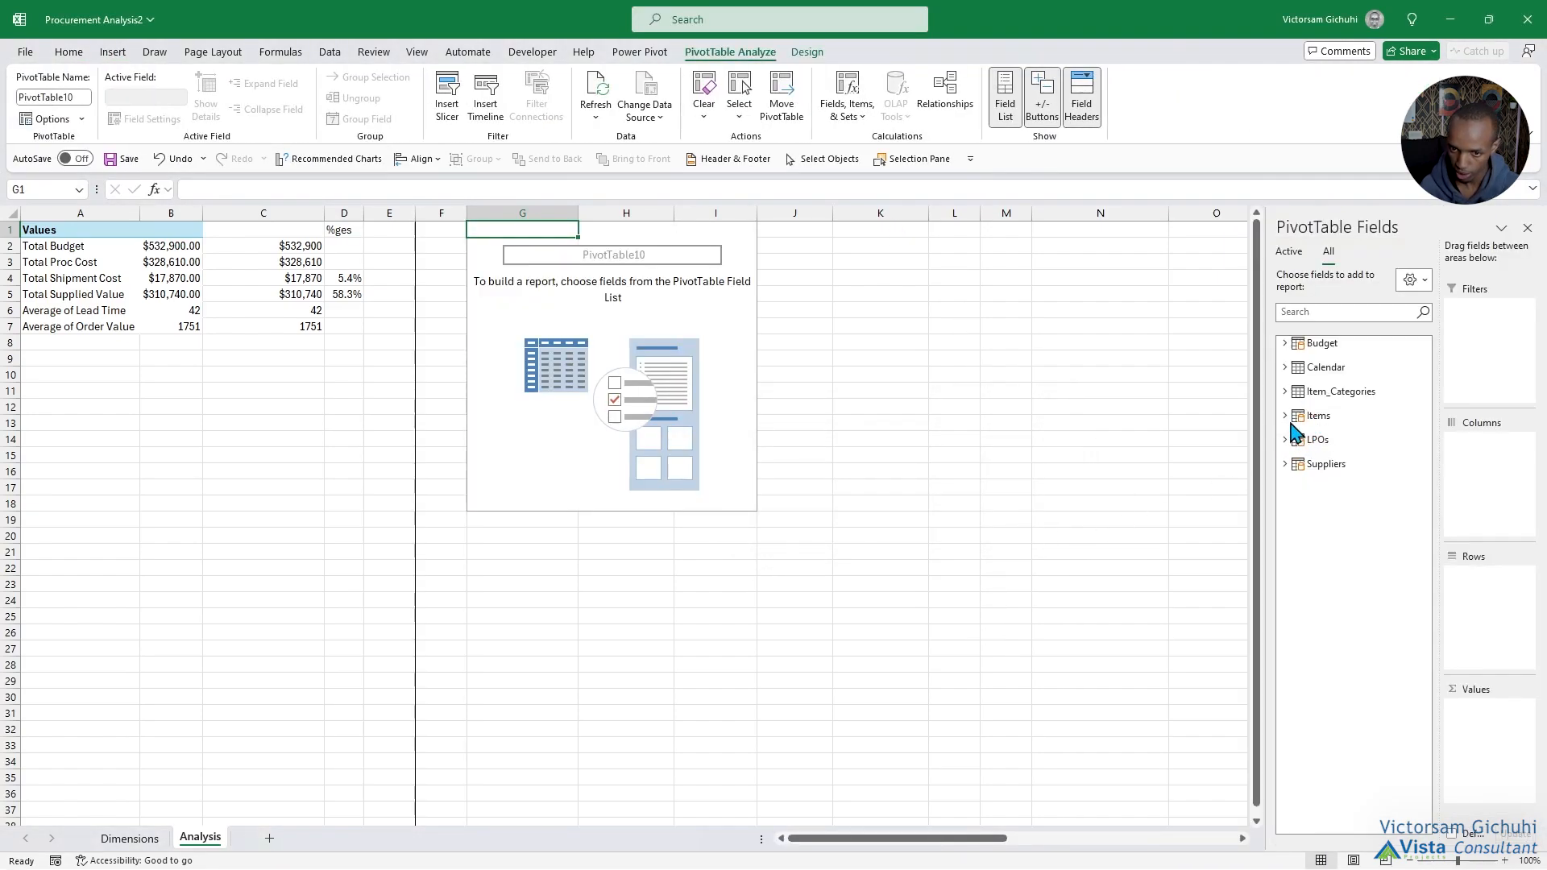
left_click(1285, 393)
left_click_drag(1338, 407, 1451, 596)
left_click(1285, 457)
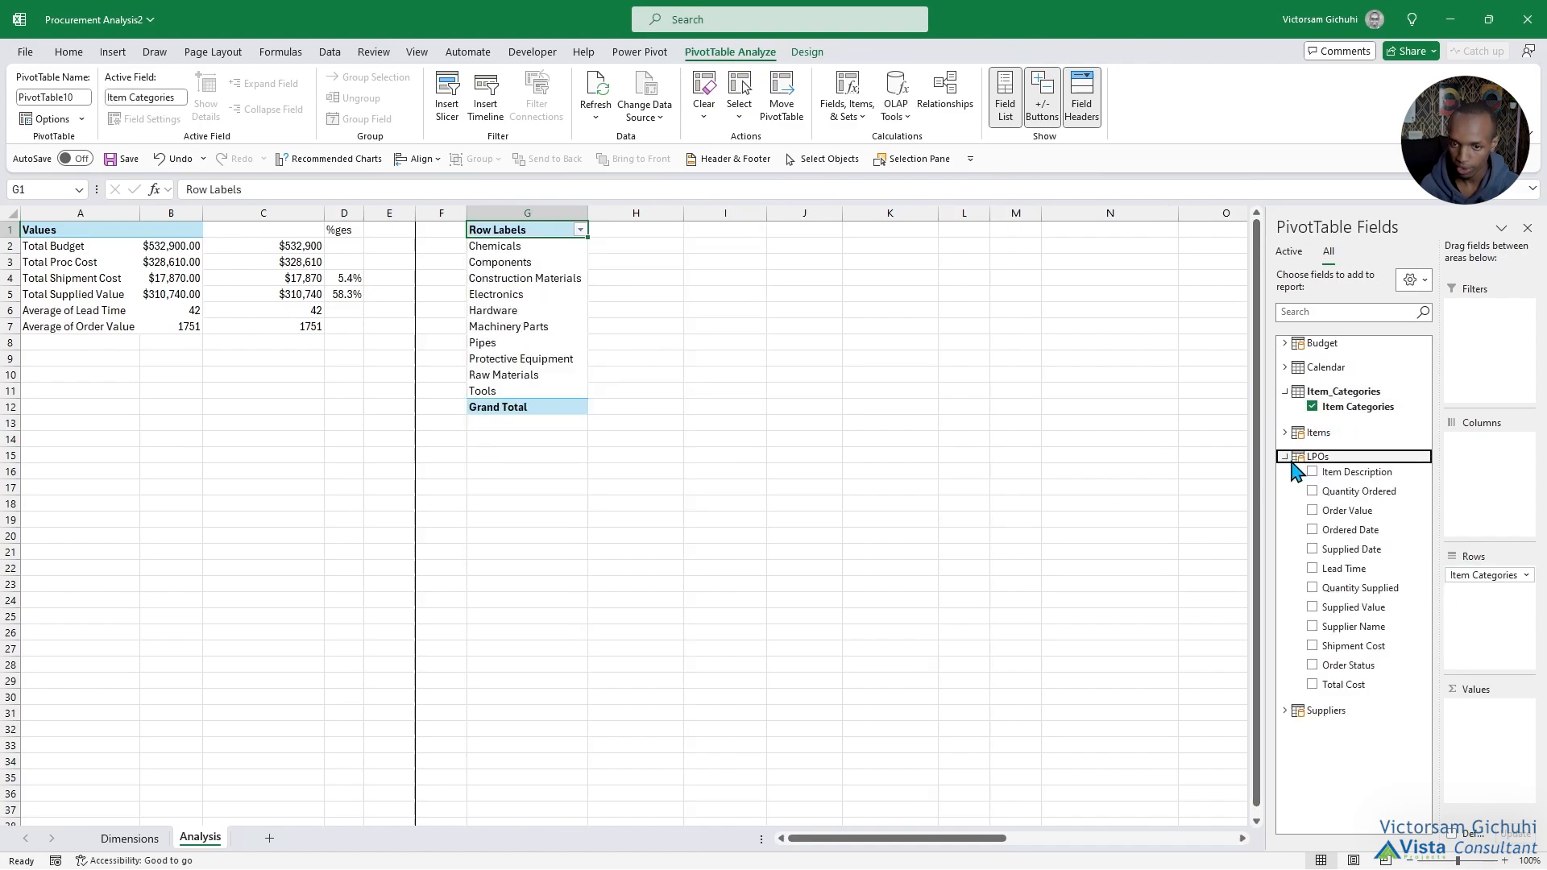
left_click_drag(1354, 685, 1481, 722)
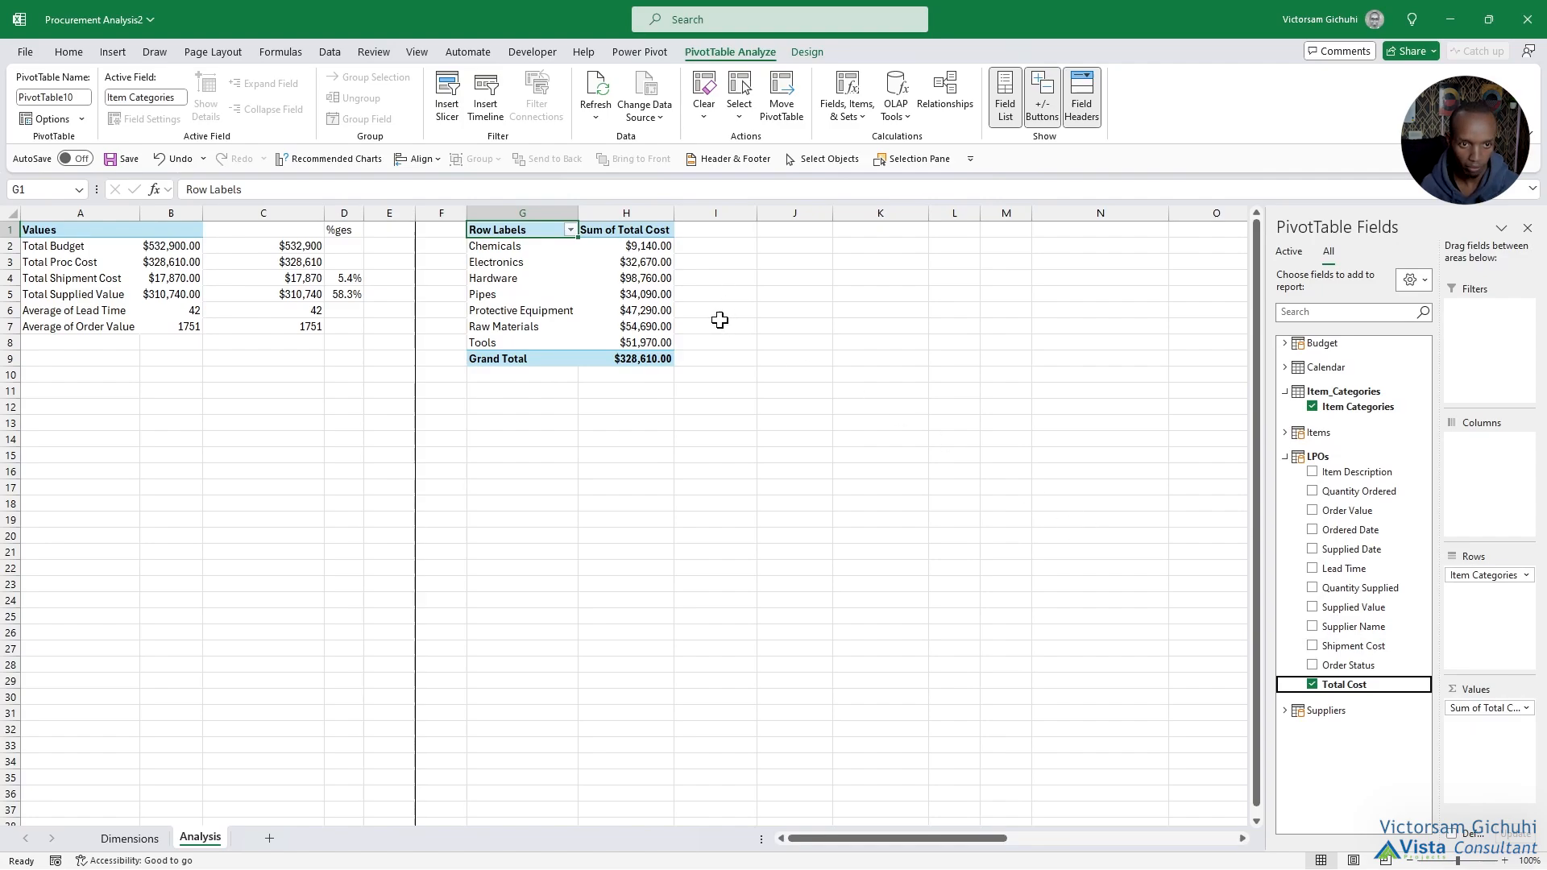
Add a right border along the whole of column I to separate the item category block from the next area.
left_click(740, 212)
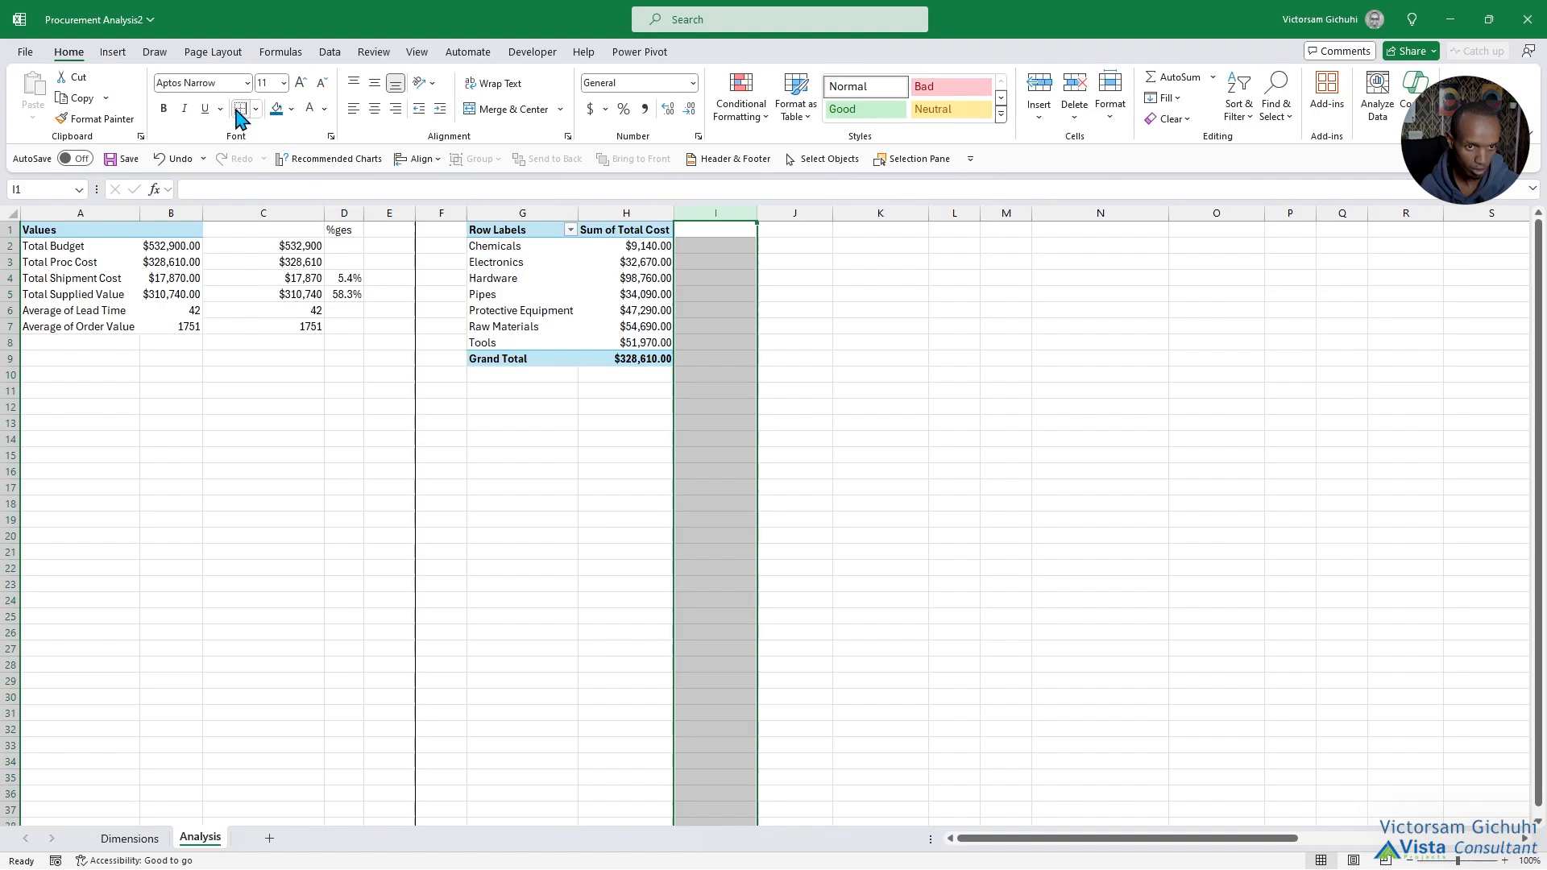
key("Right")
key("Right")
Insert a PivotTable from the data model at K1 with Calendar's Month (short) as rows and the sum of Total Cost as values.
left_click(113, 52)
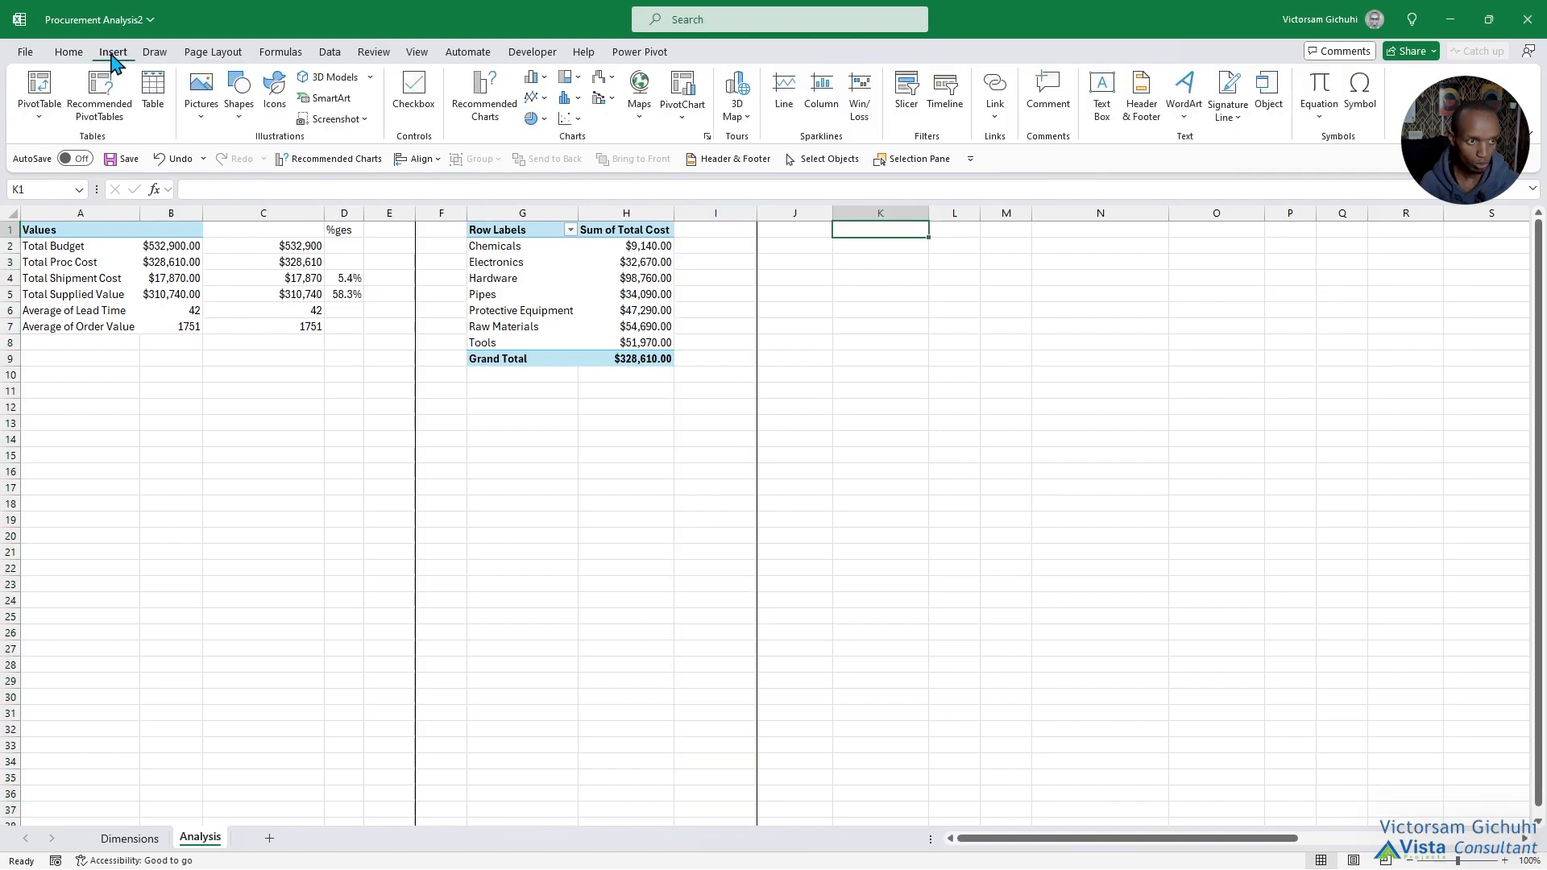
left_click(58, 113)
left_click(65, 195)
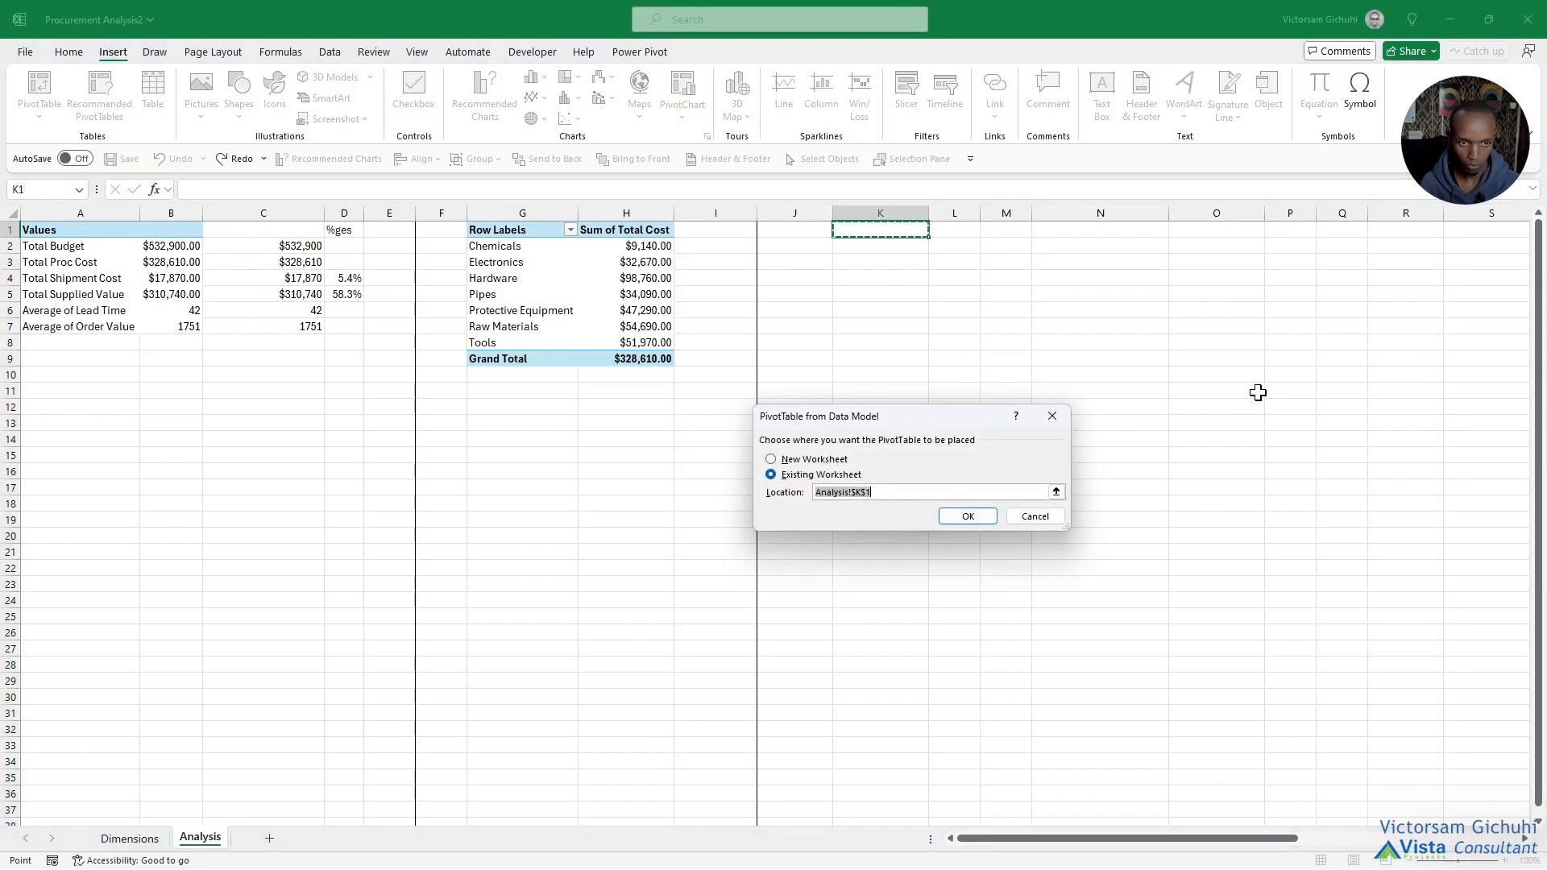
left_click(967, 516)
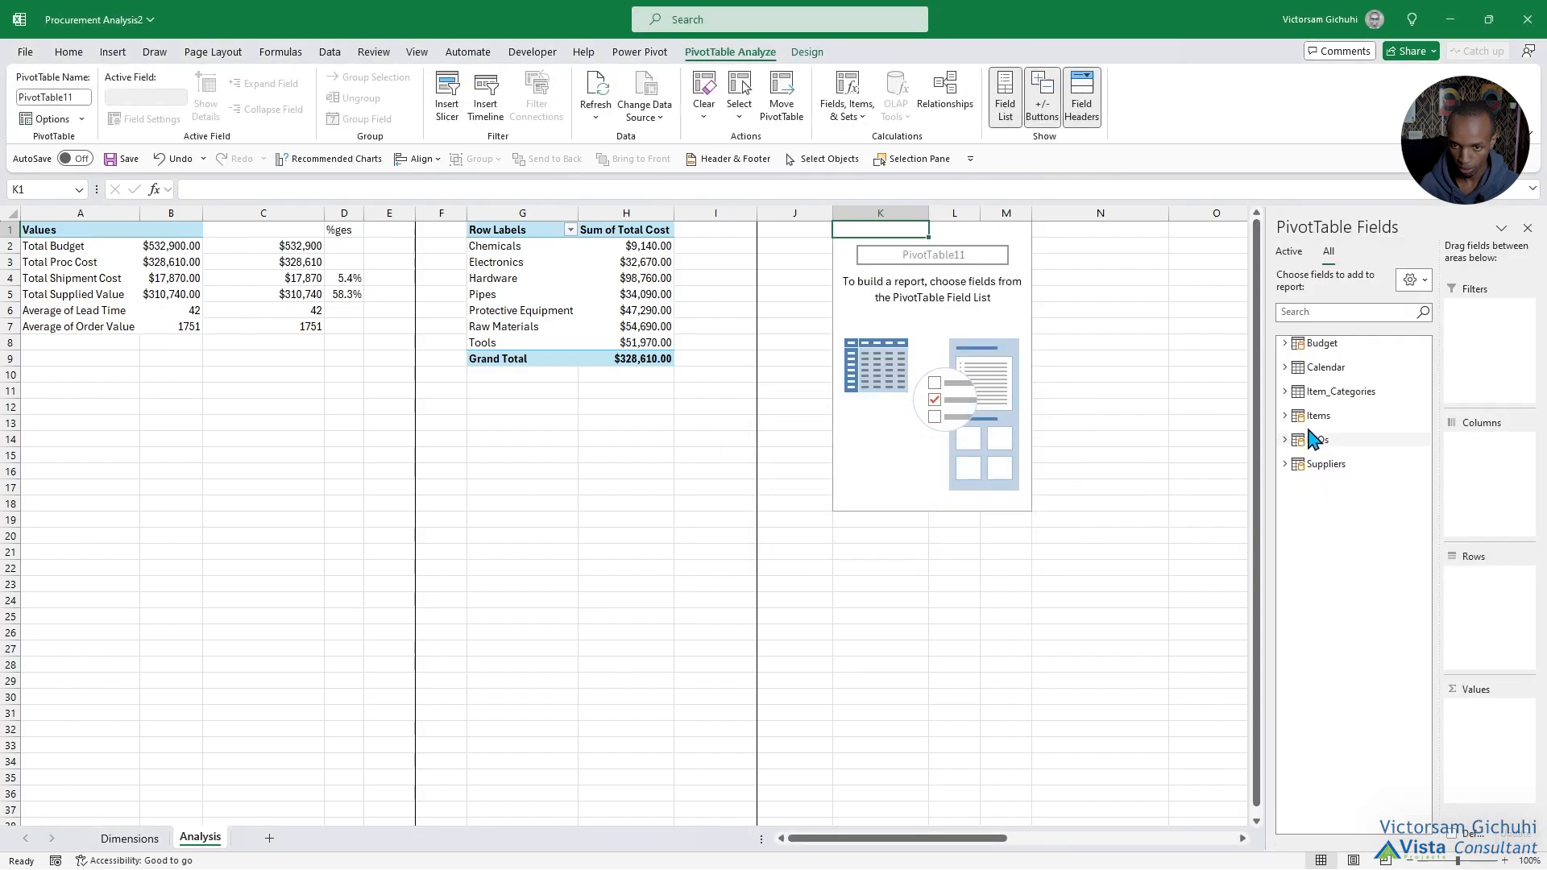
left_click(1289, 368)
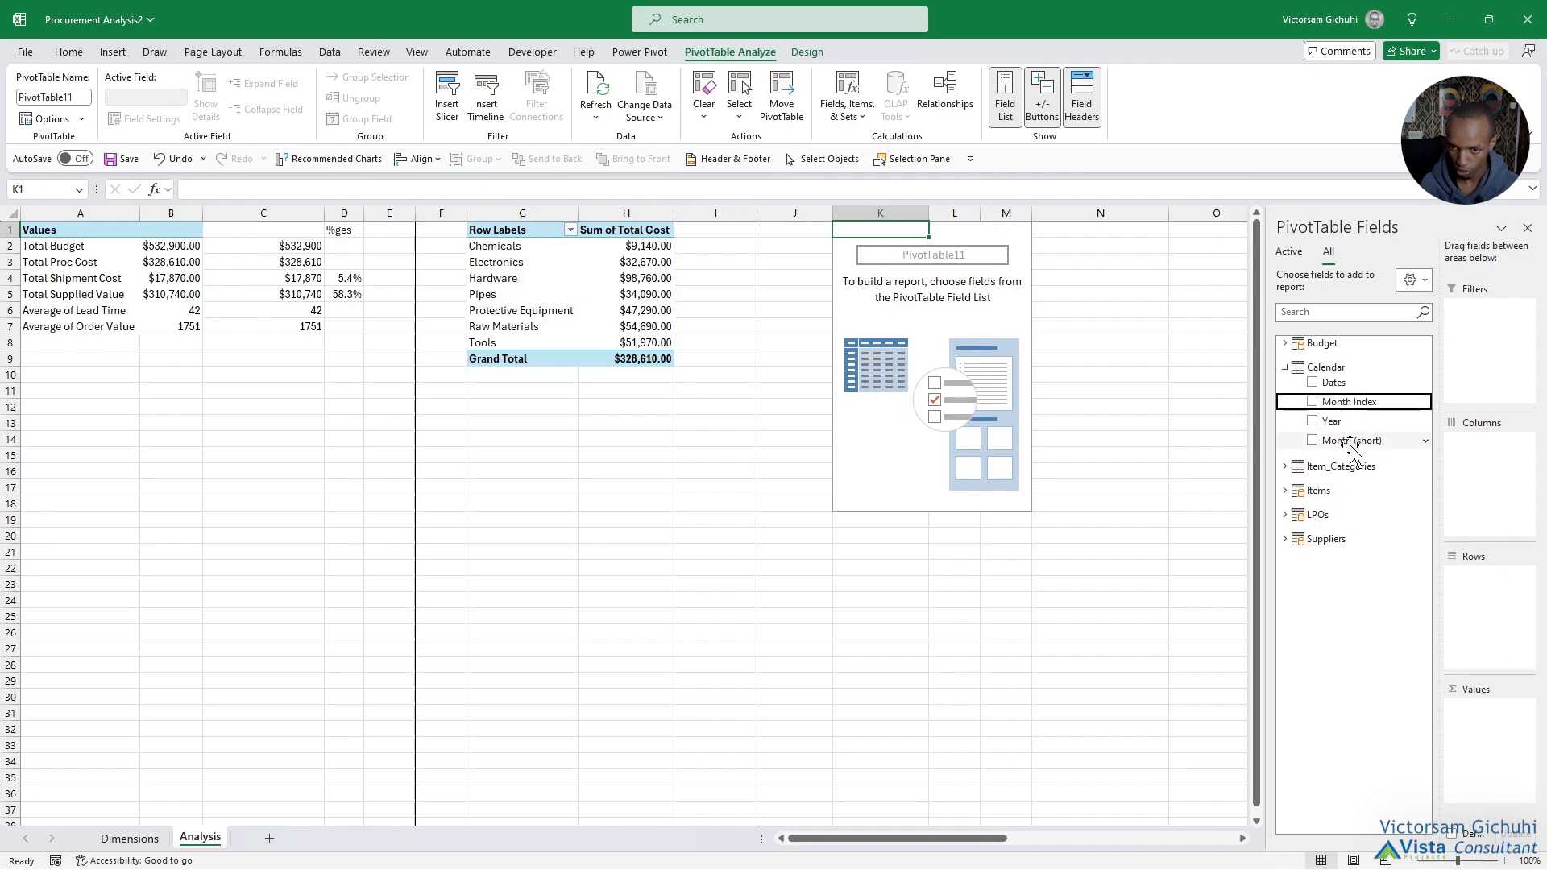
left_click_drag(1352, 440, 1485, 578)
left_click(1285, 515)
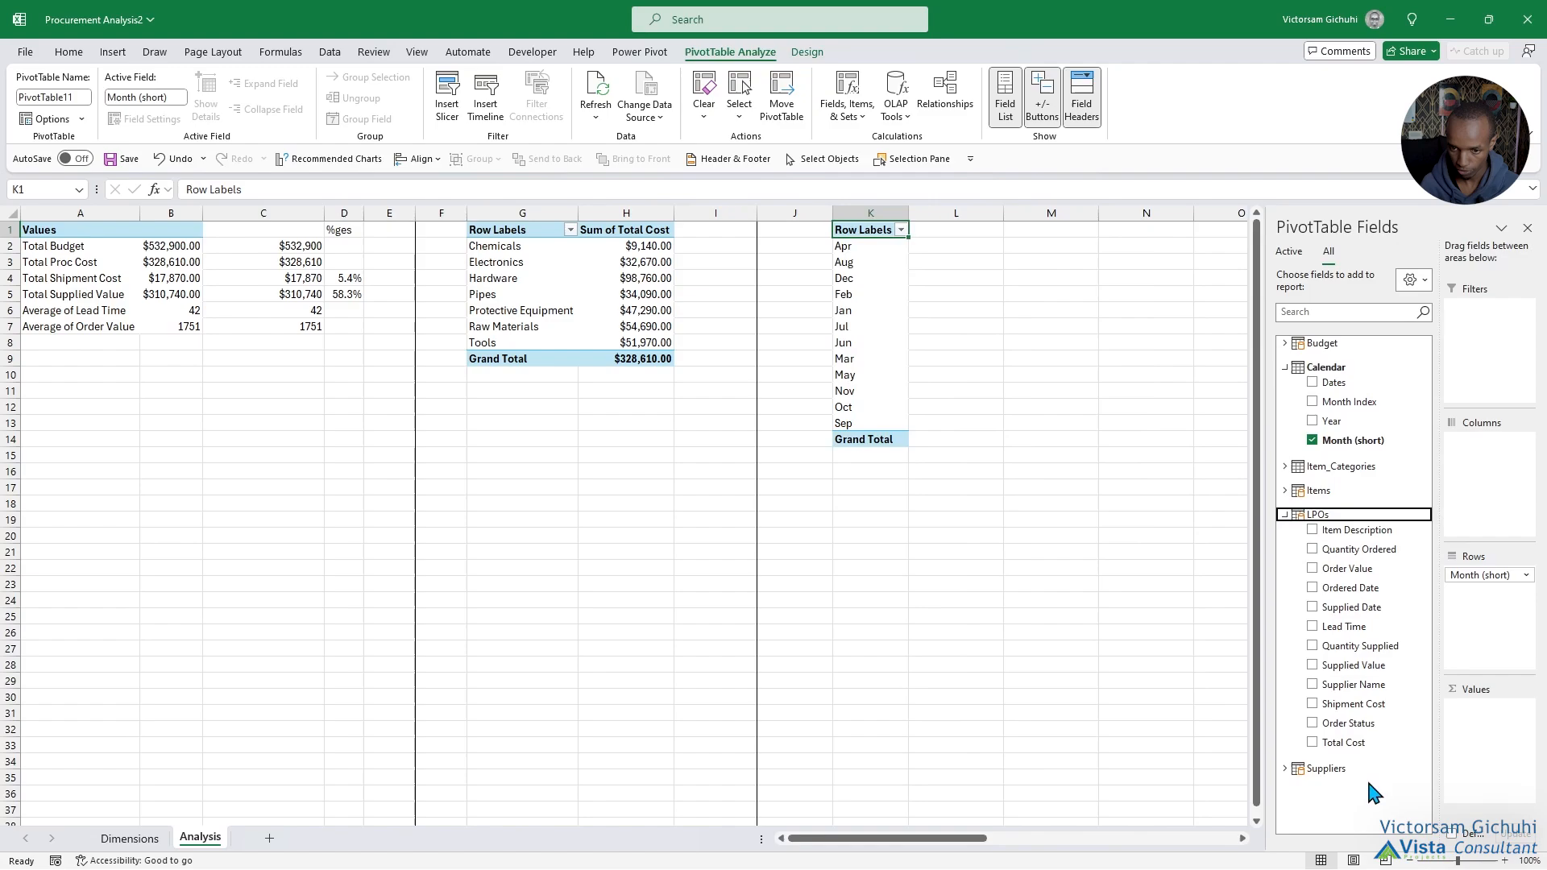
left_click(1344, 742)
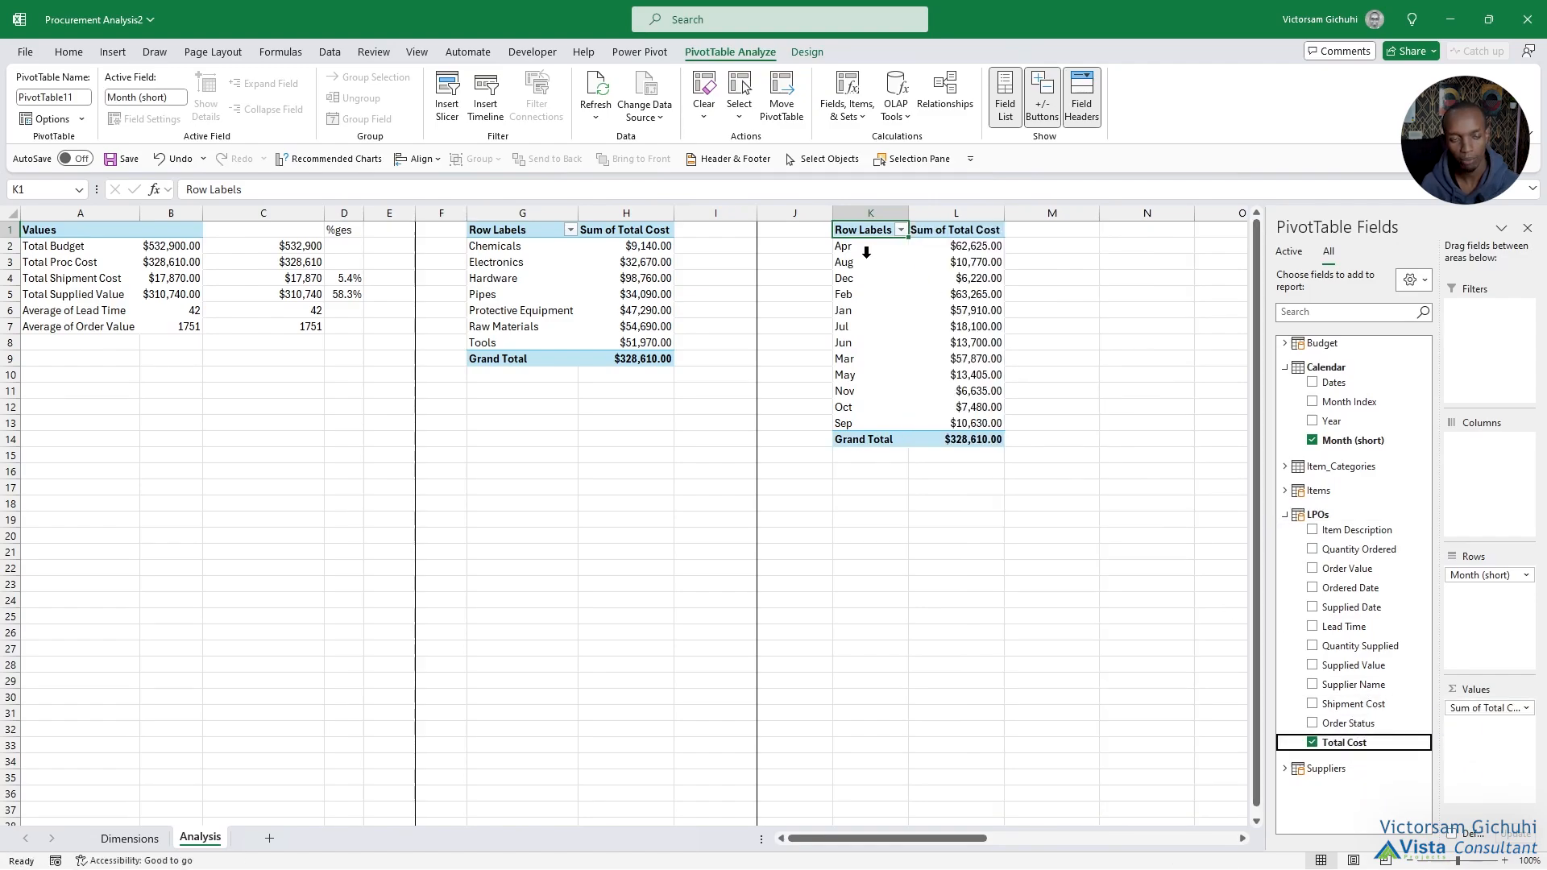
Open the data model in the Power Pivot window and bring up the Calendar table.
left_click_drag(863, 248, 870, 423)
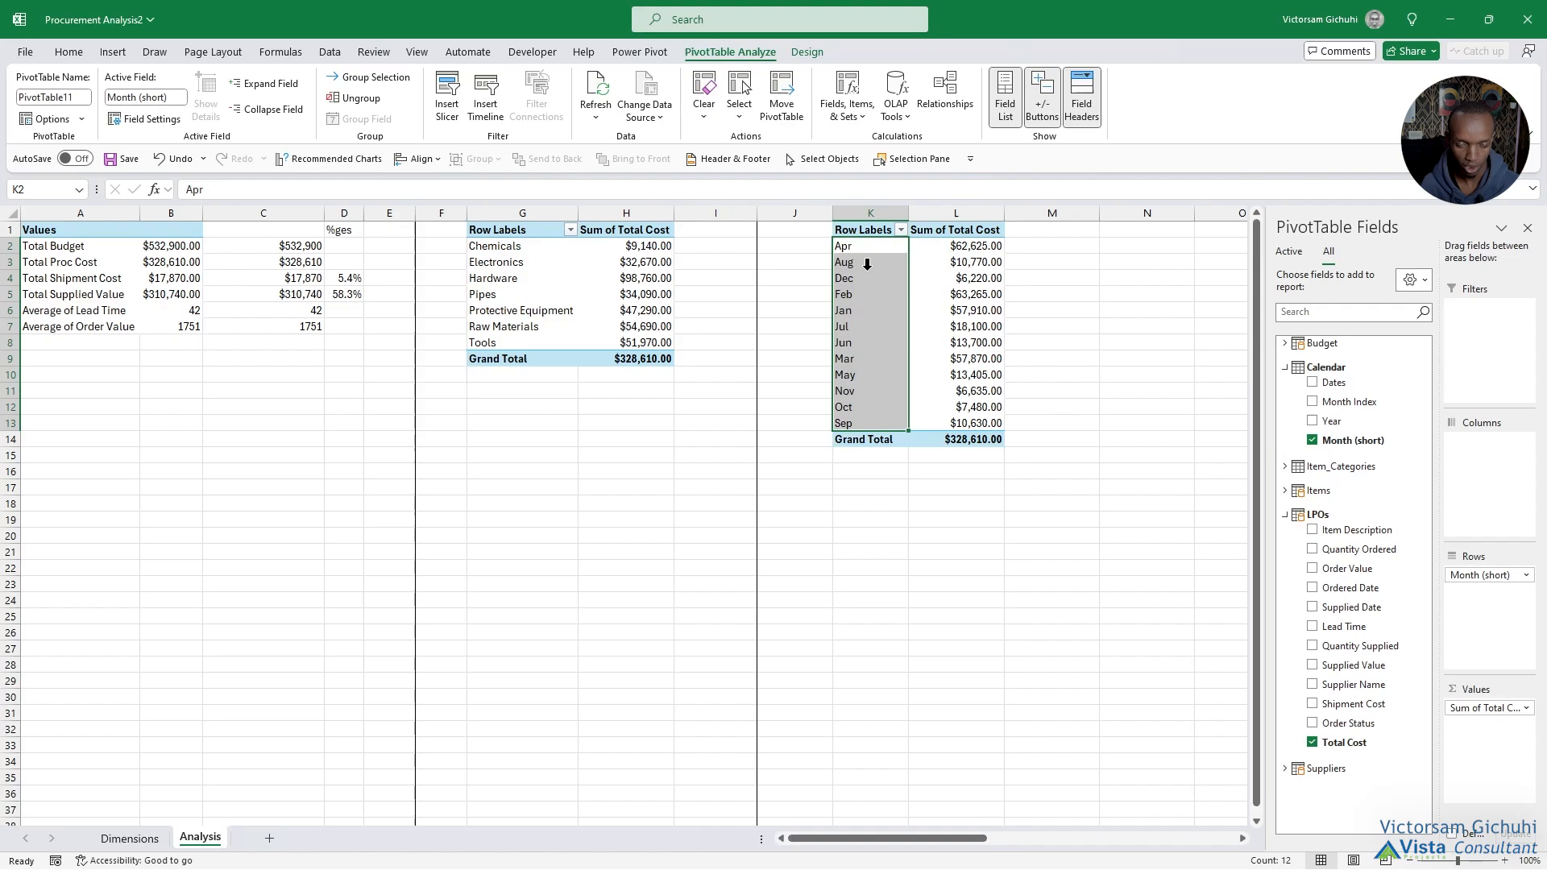
left_click(639, 52)
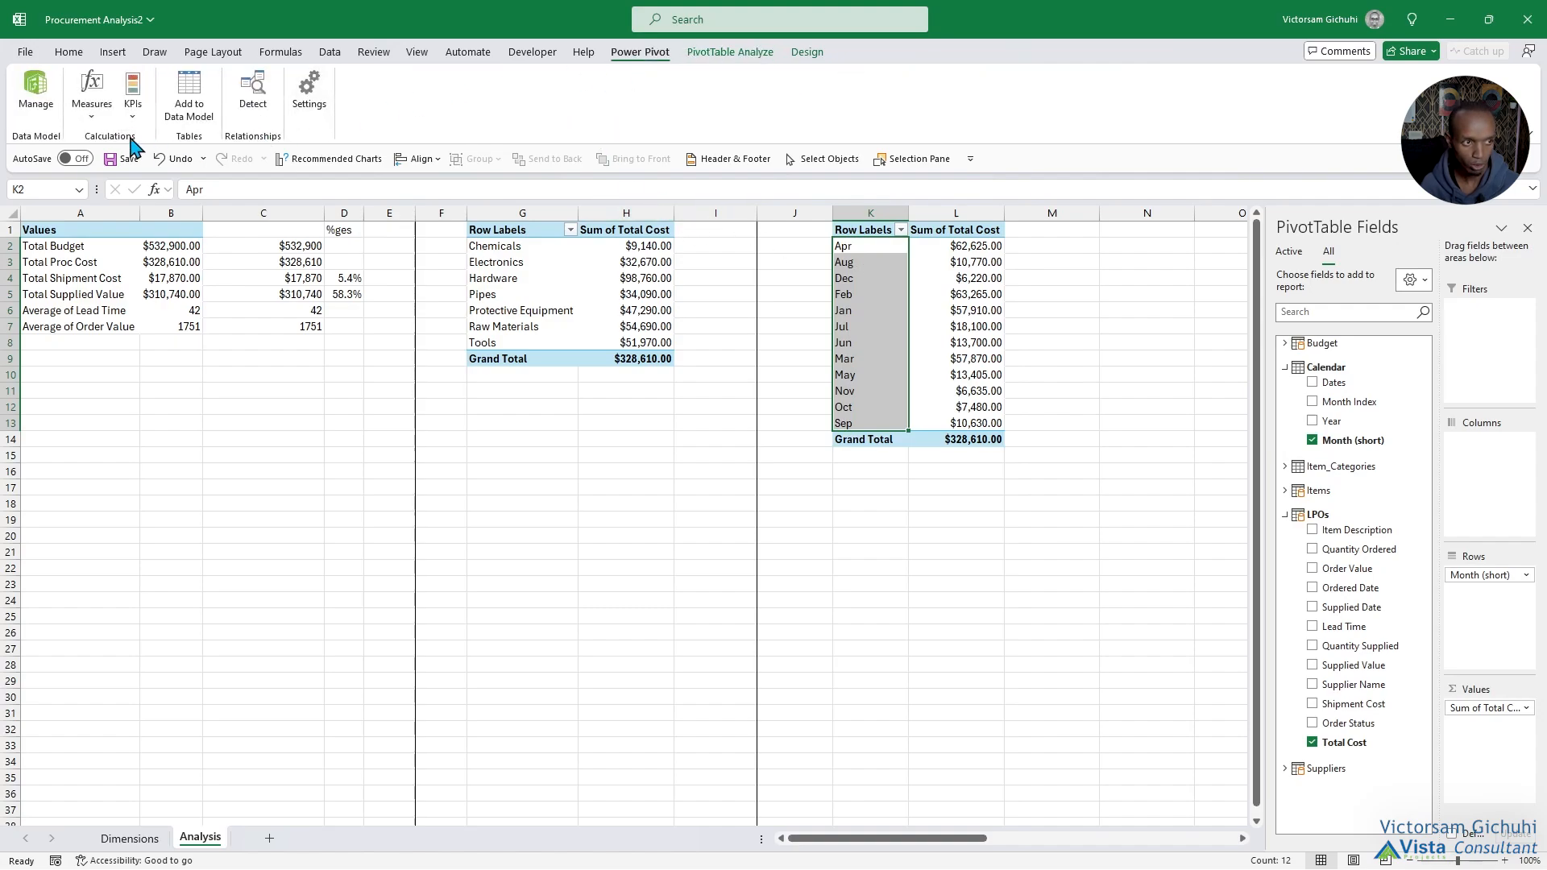
left_click(36, 105)
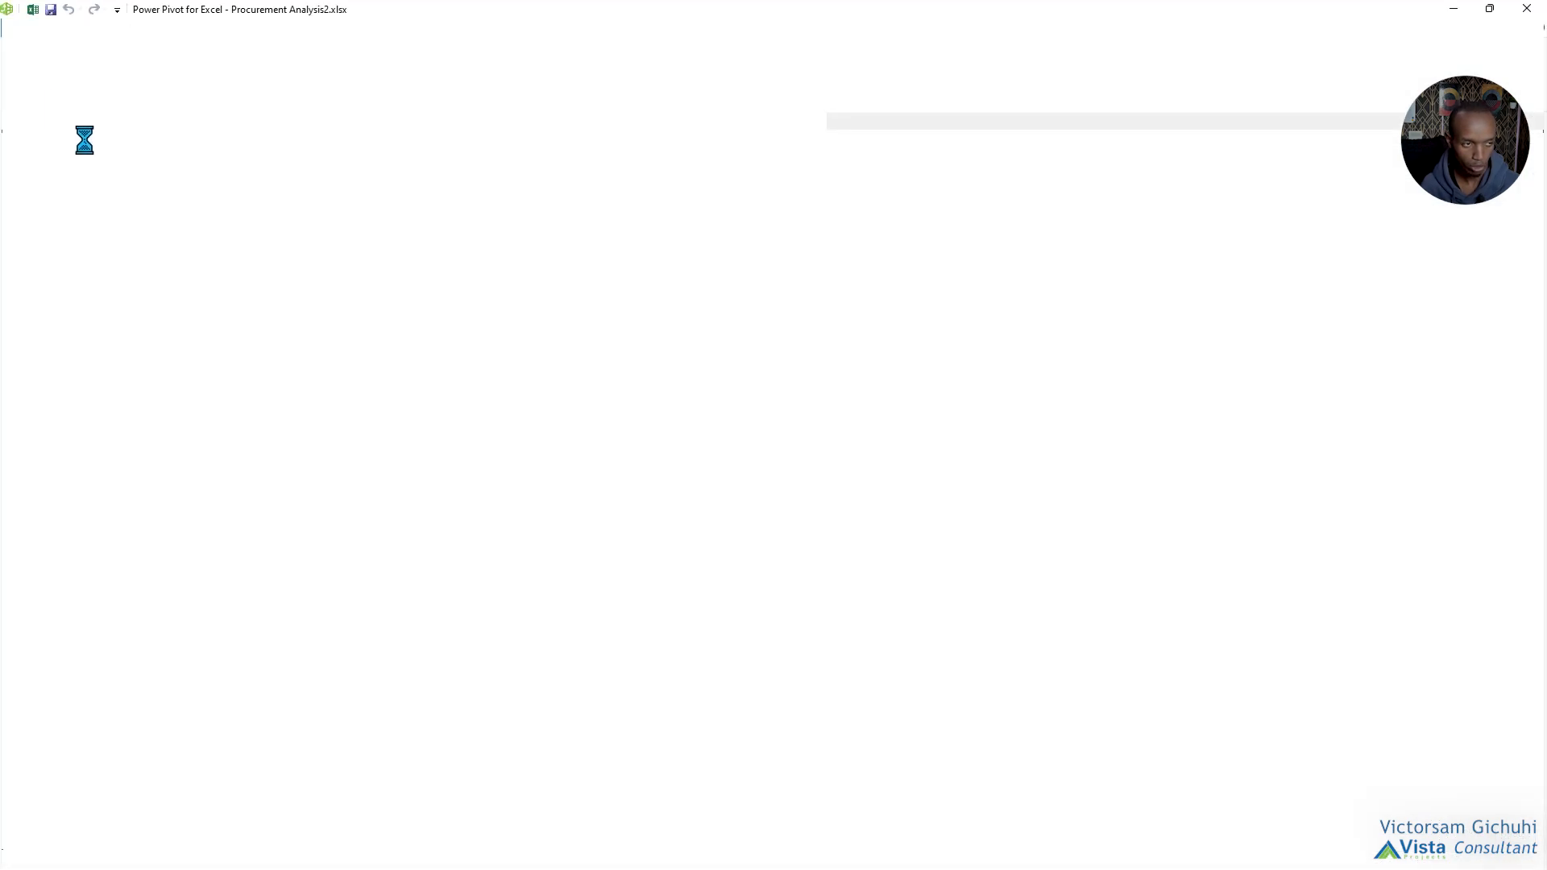
left_click(54, 840)
left_click(265, 840)
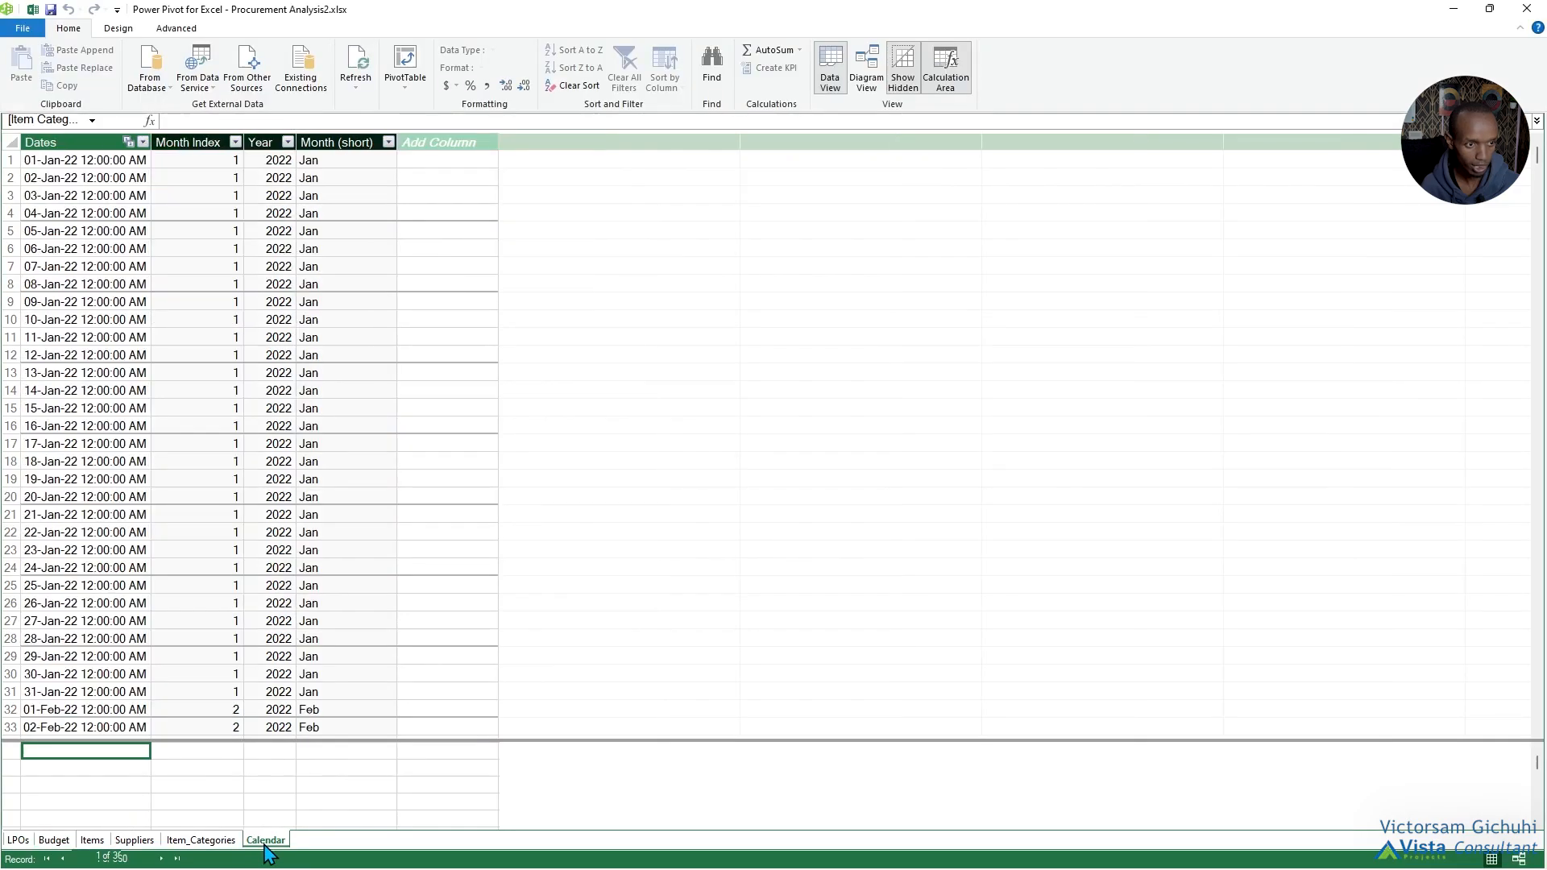
Sort the Calendar table's Month (short) column by Month Index and return to the monthly PivotTable on the Analysis sheet.
left_click(321, 142)
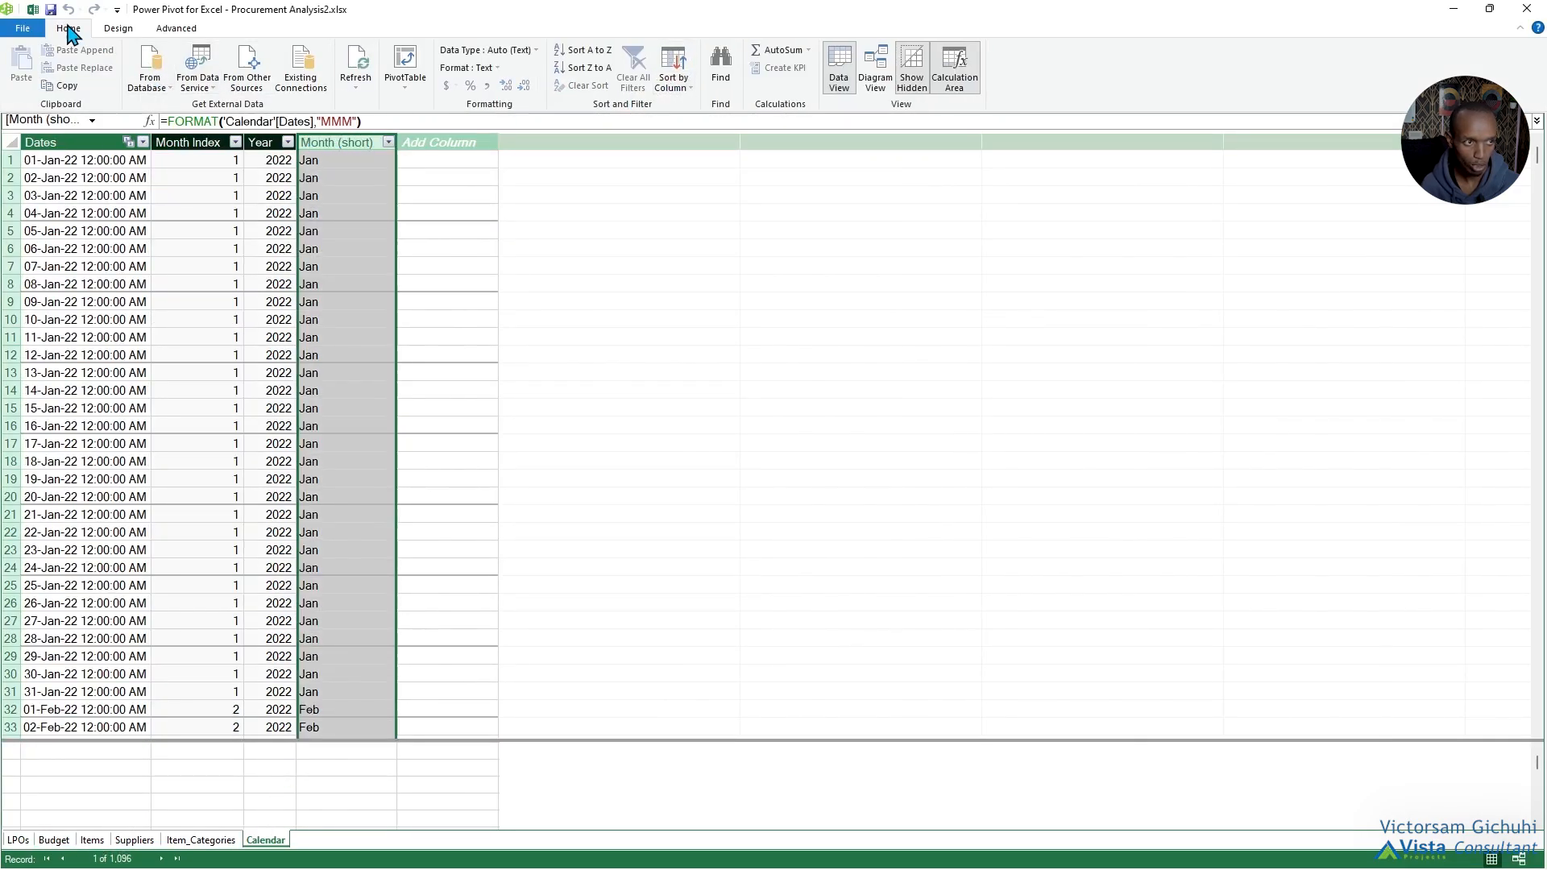
left_click(673, 87)
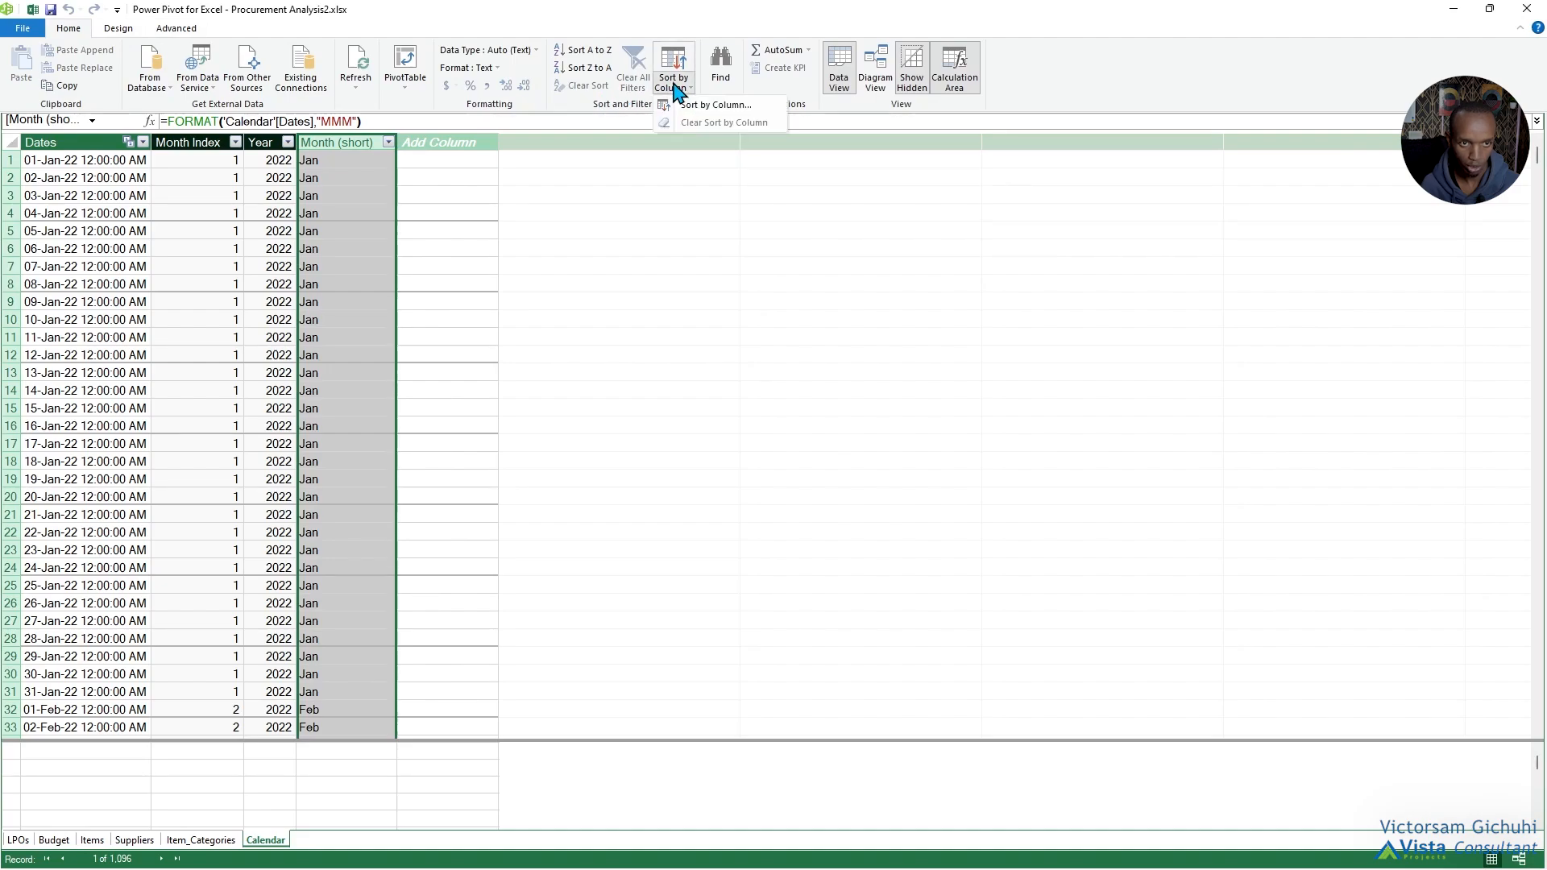
left_click(714, 104)
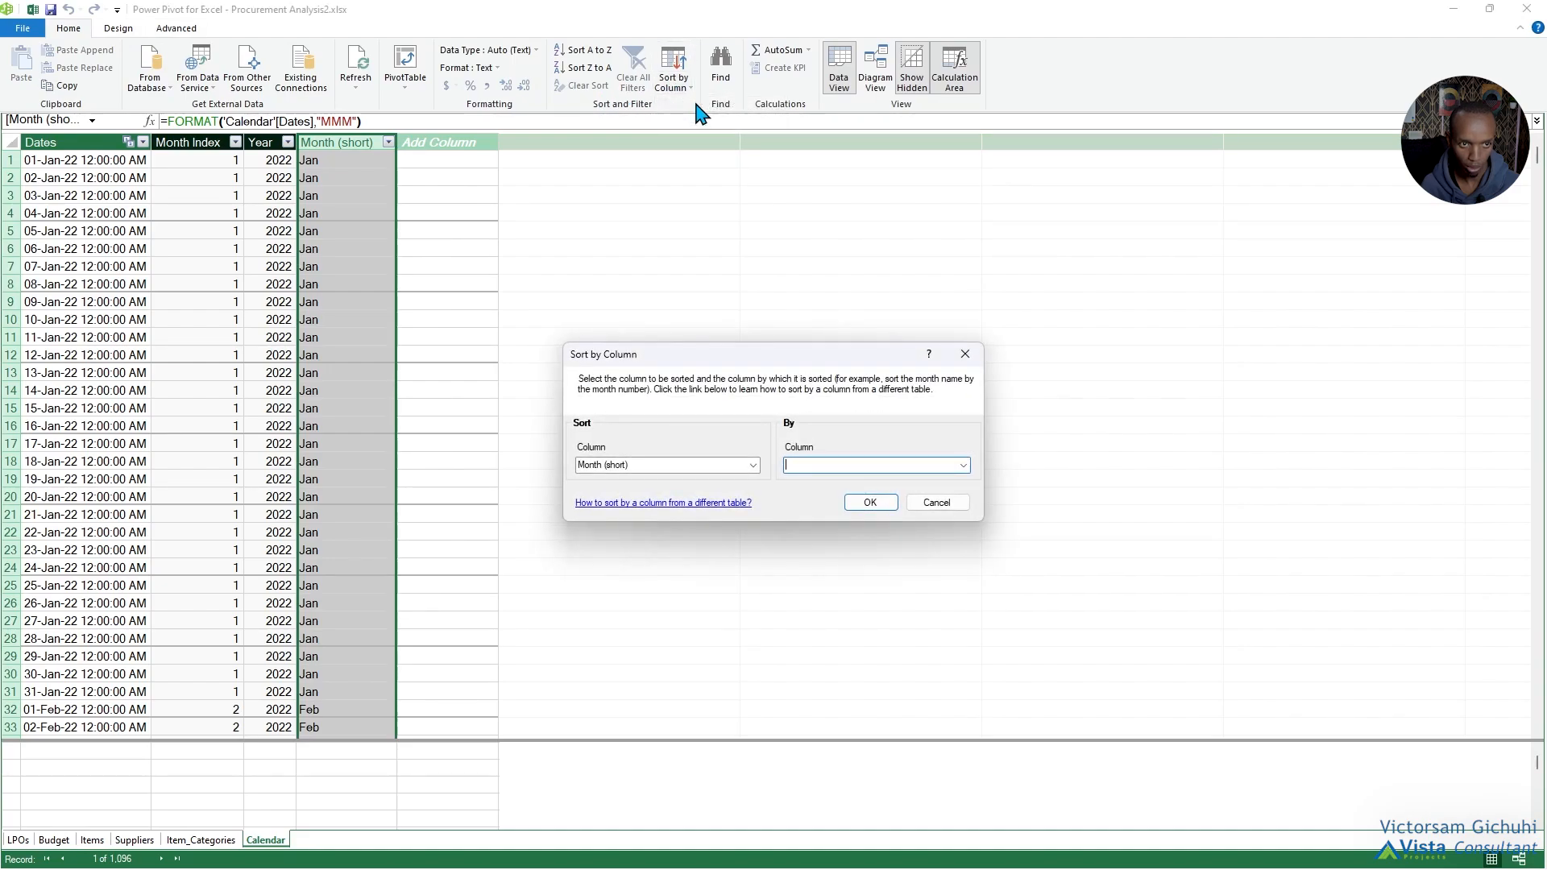
left_click(963, 465)
left_click(860, 494)
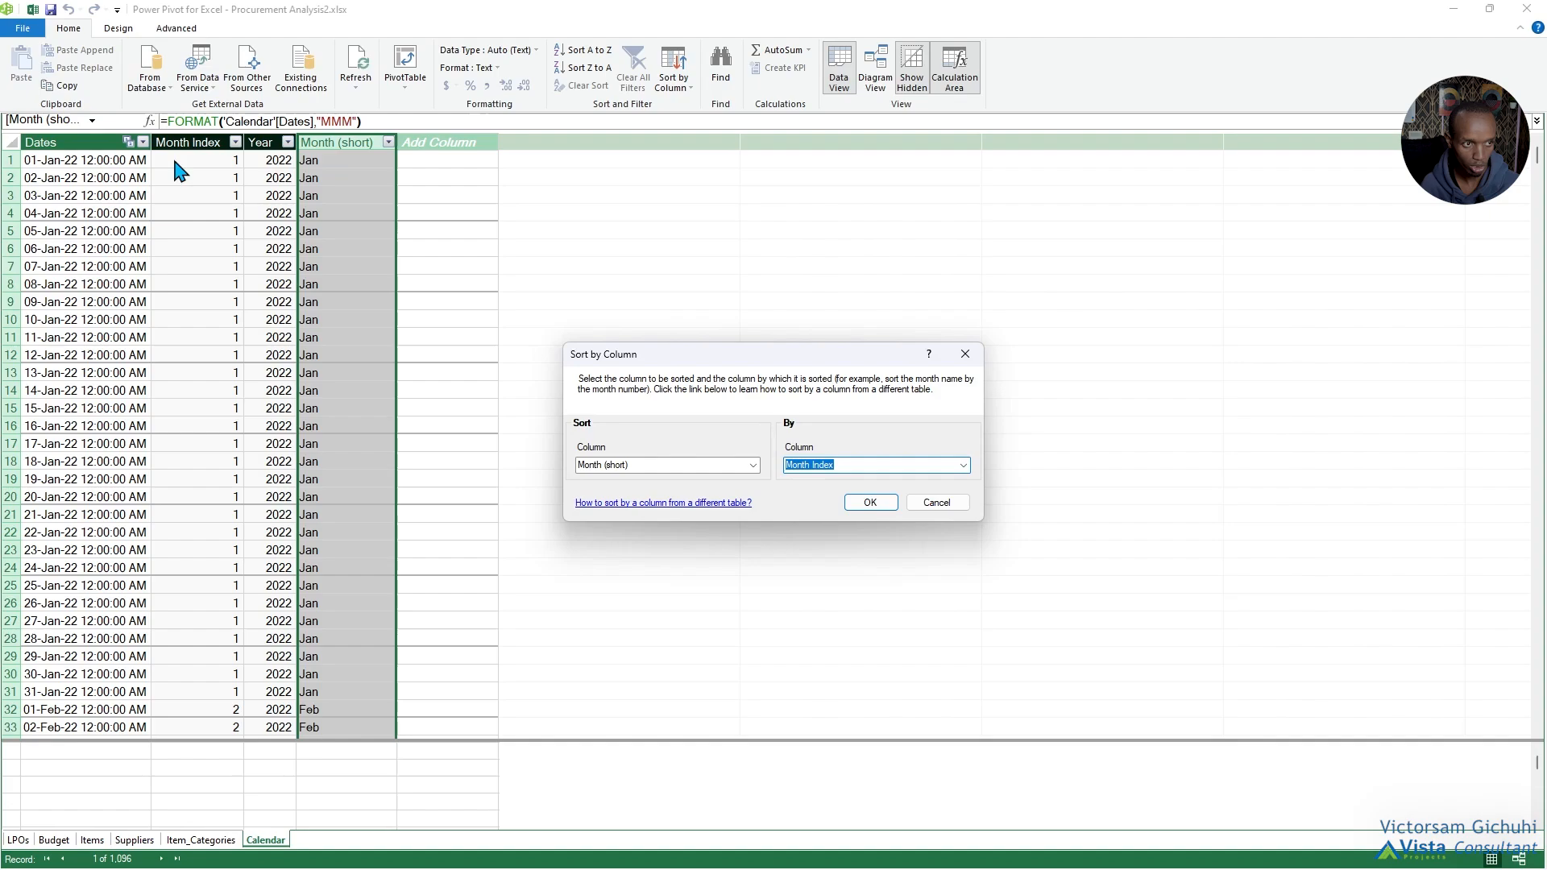
left_click(871, 502)
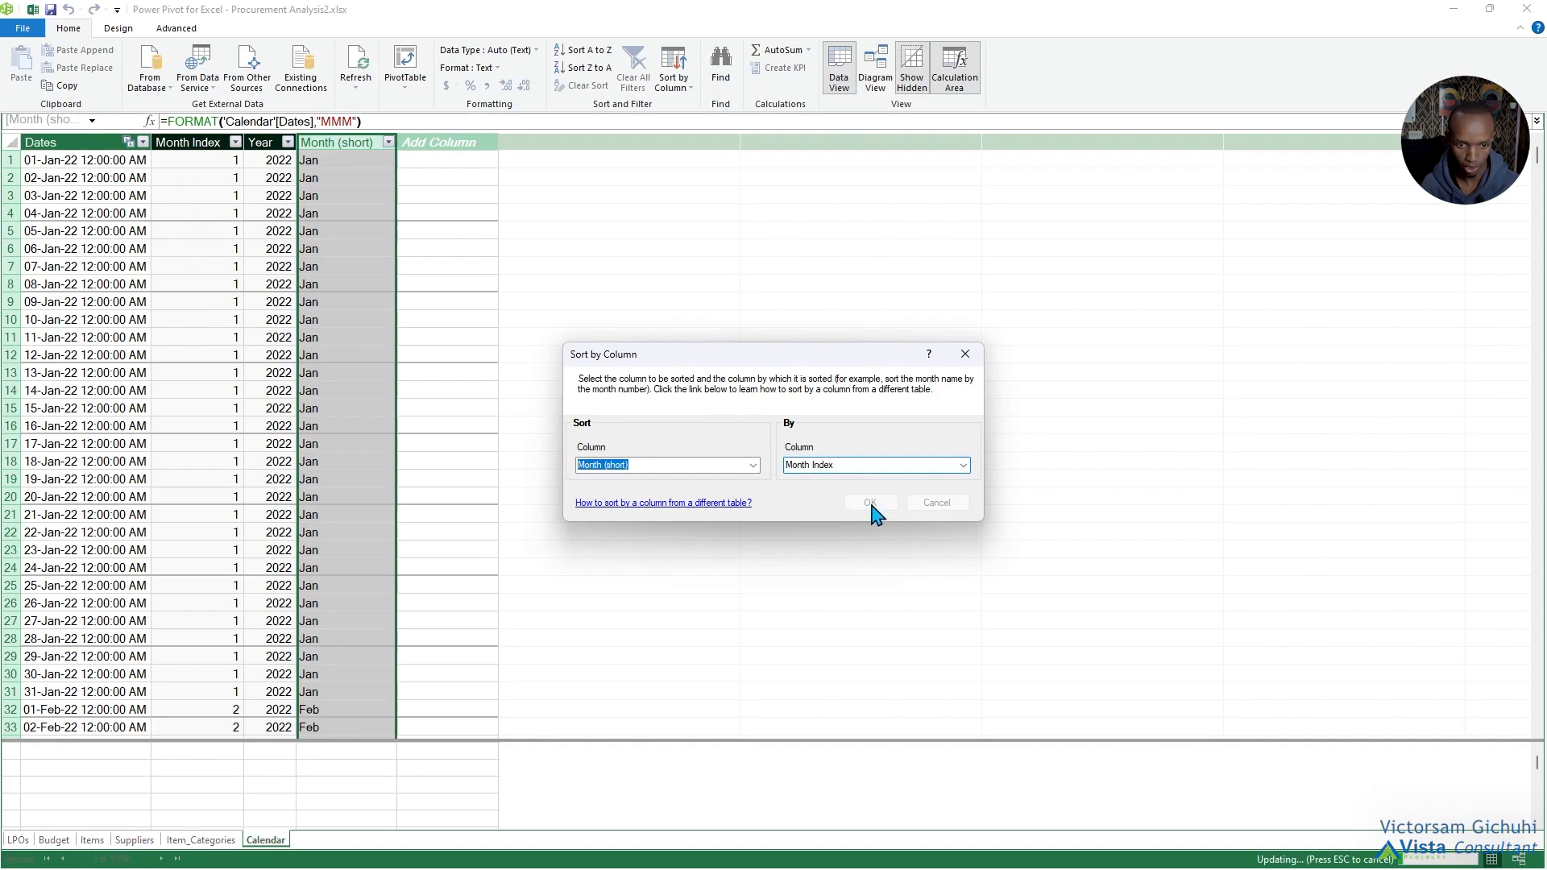
left_click(1539, 10)
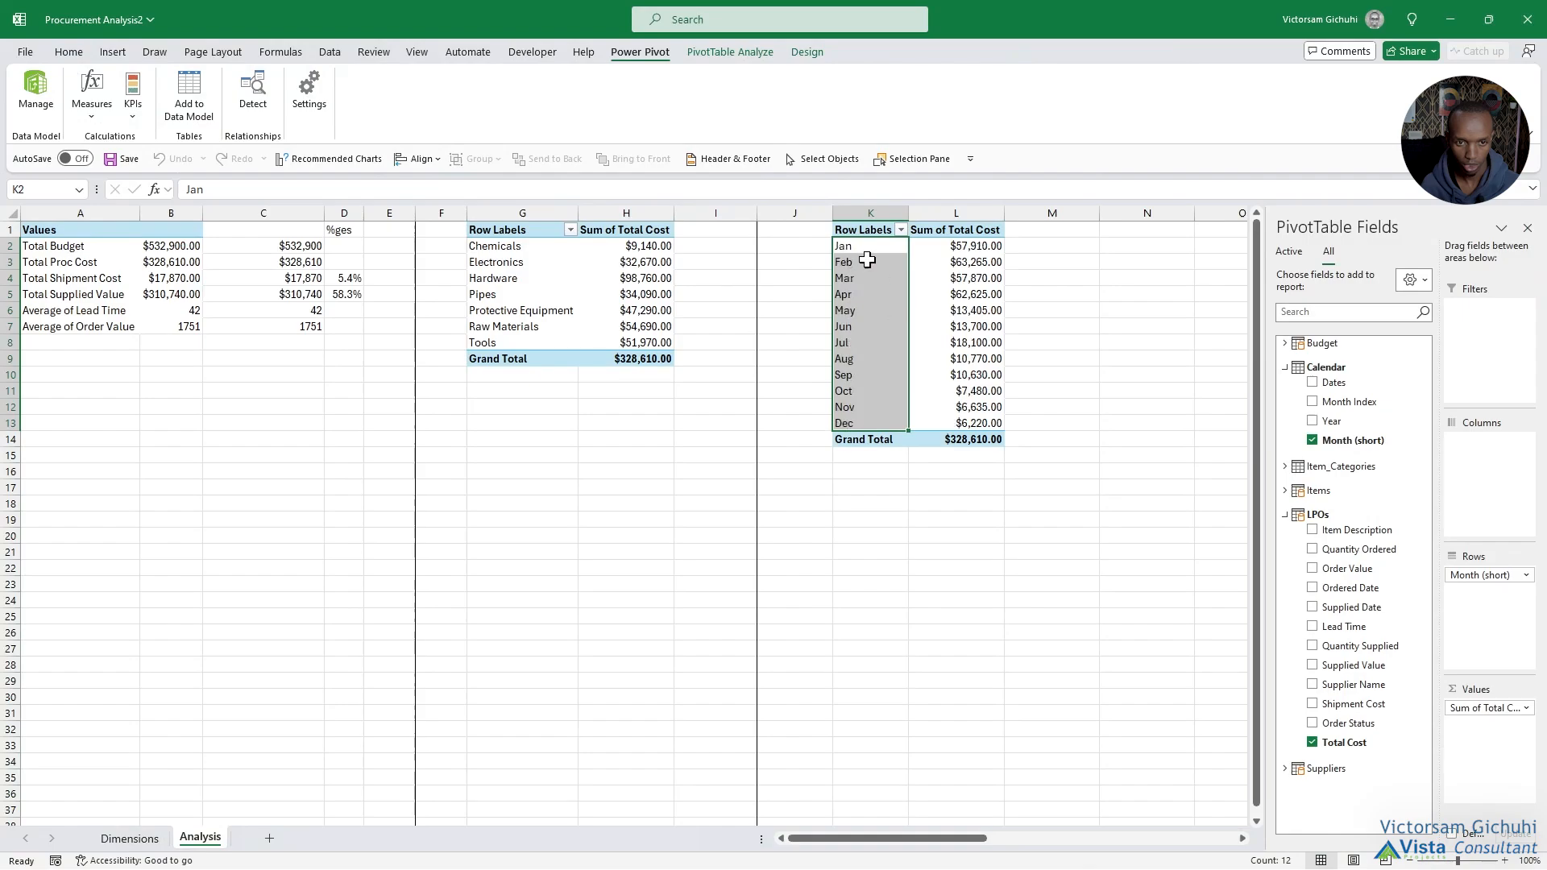
left_click_drag(863, 246, 872, 425)
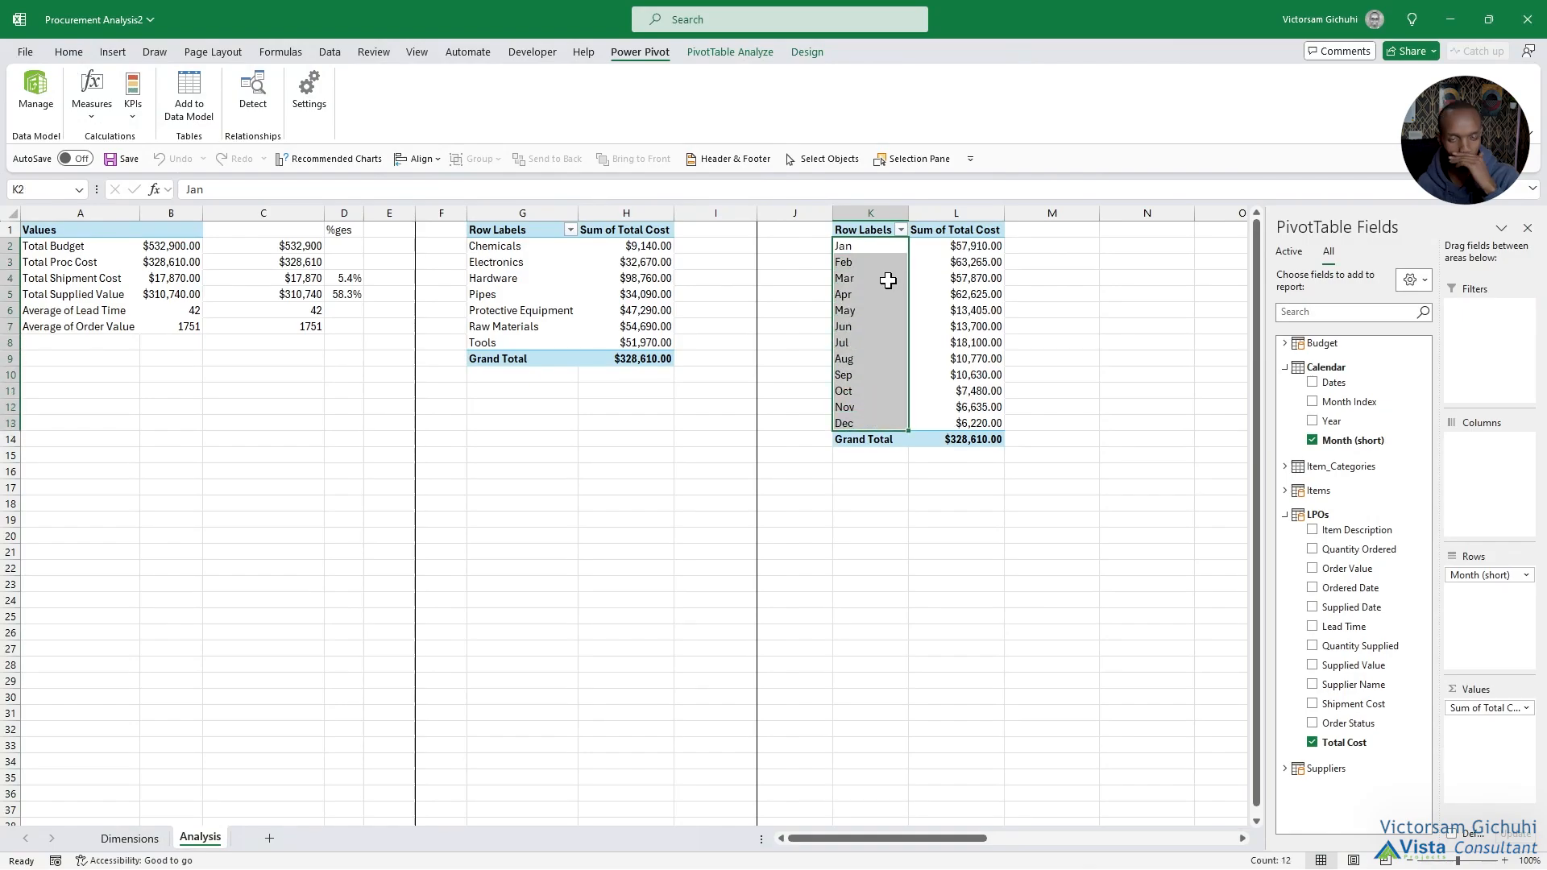
Add a right border along the whole of column M to close off the monthly cost block.
left_click(1042, 212)
left_click(68, 52)
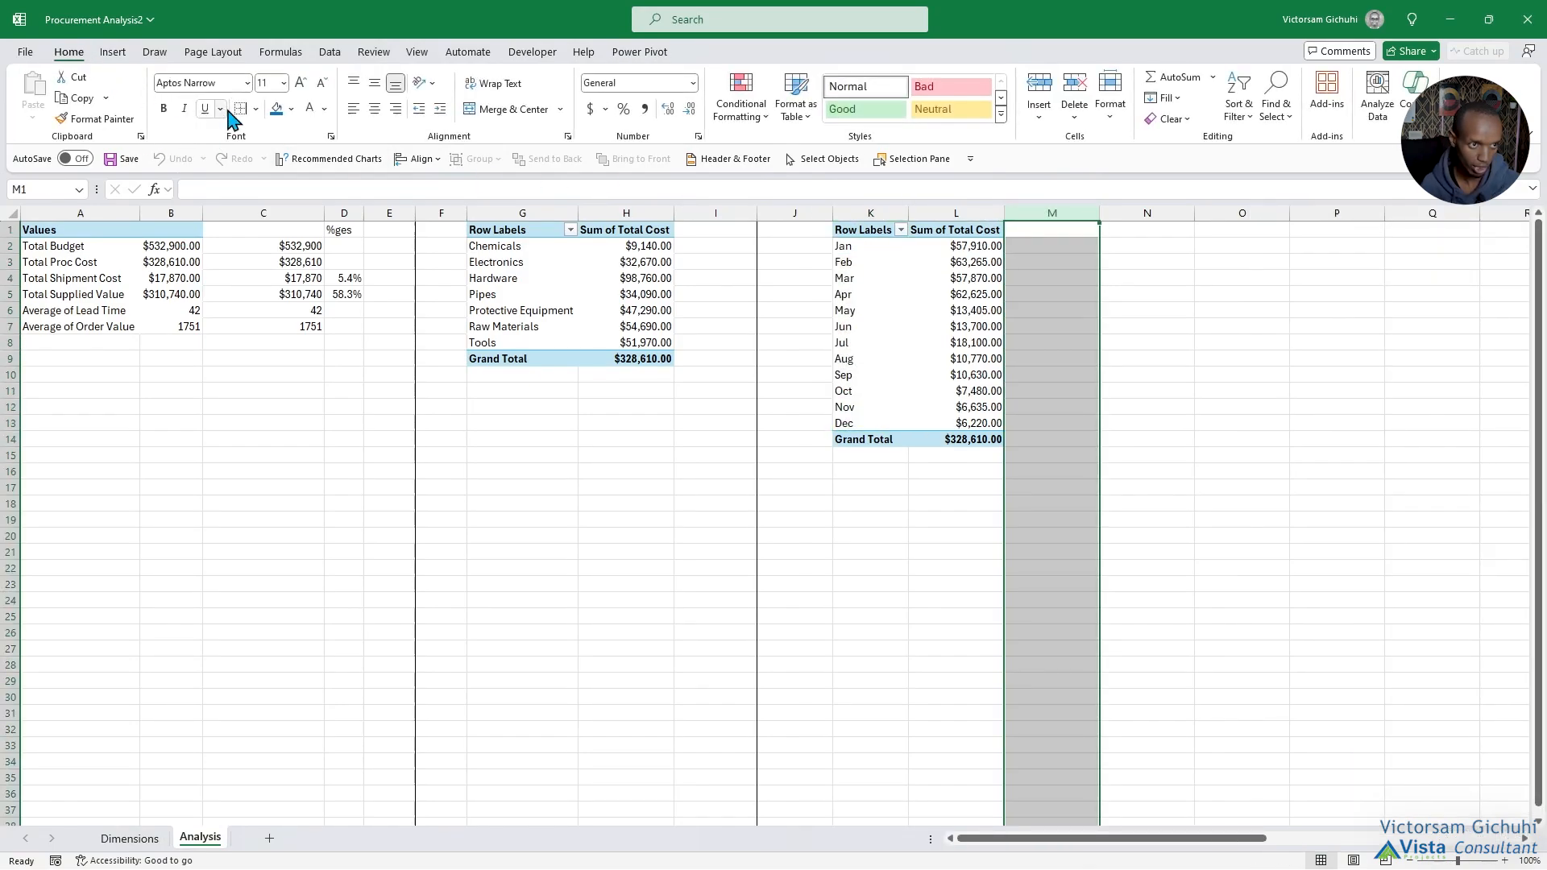
left_click(240, 108)
left_click(1111, 443)
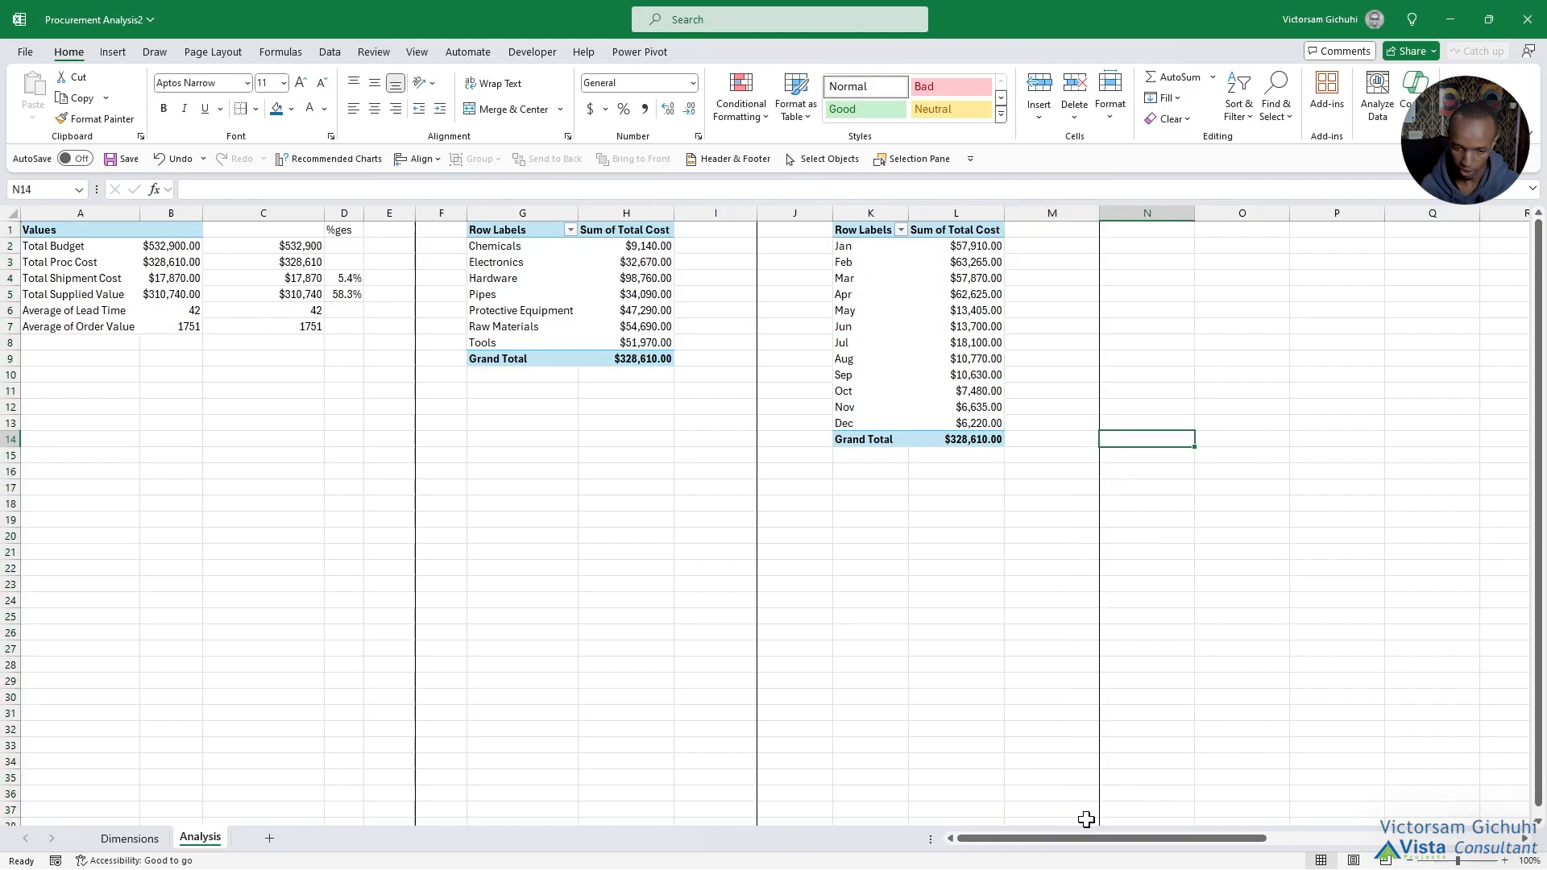
Insert a PivotTable from the data model at O1 with the Suppliers table's Supplier Name as rows and the sum of Total Cost as values.
left_click_drag(1075, 838, 1140, 838)
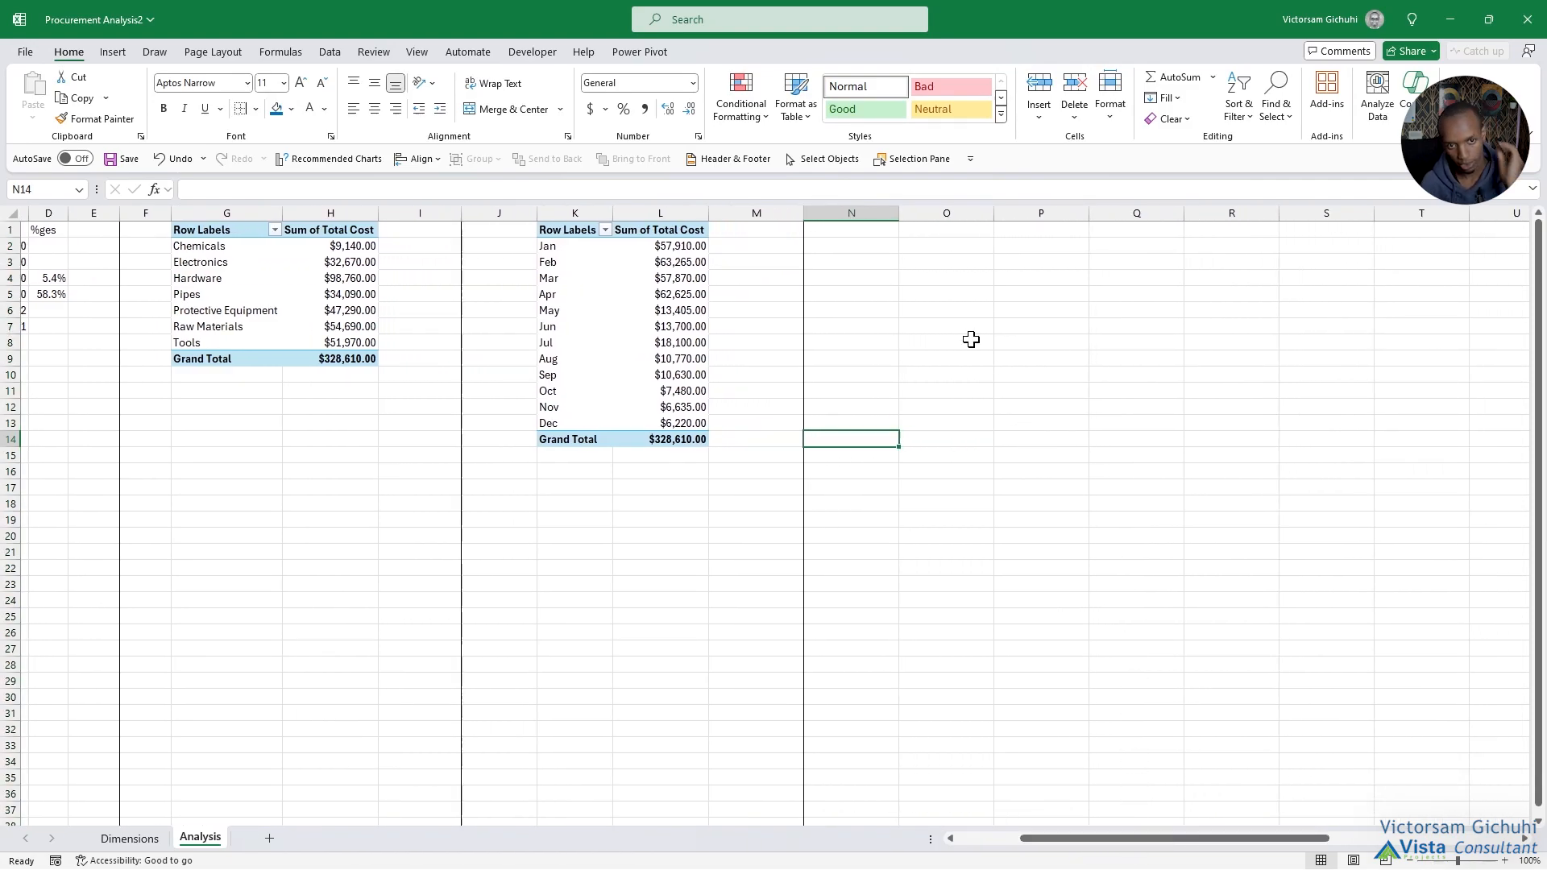
left_click(950, 231)
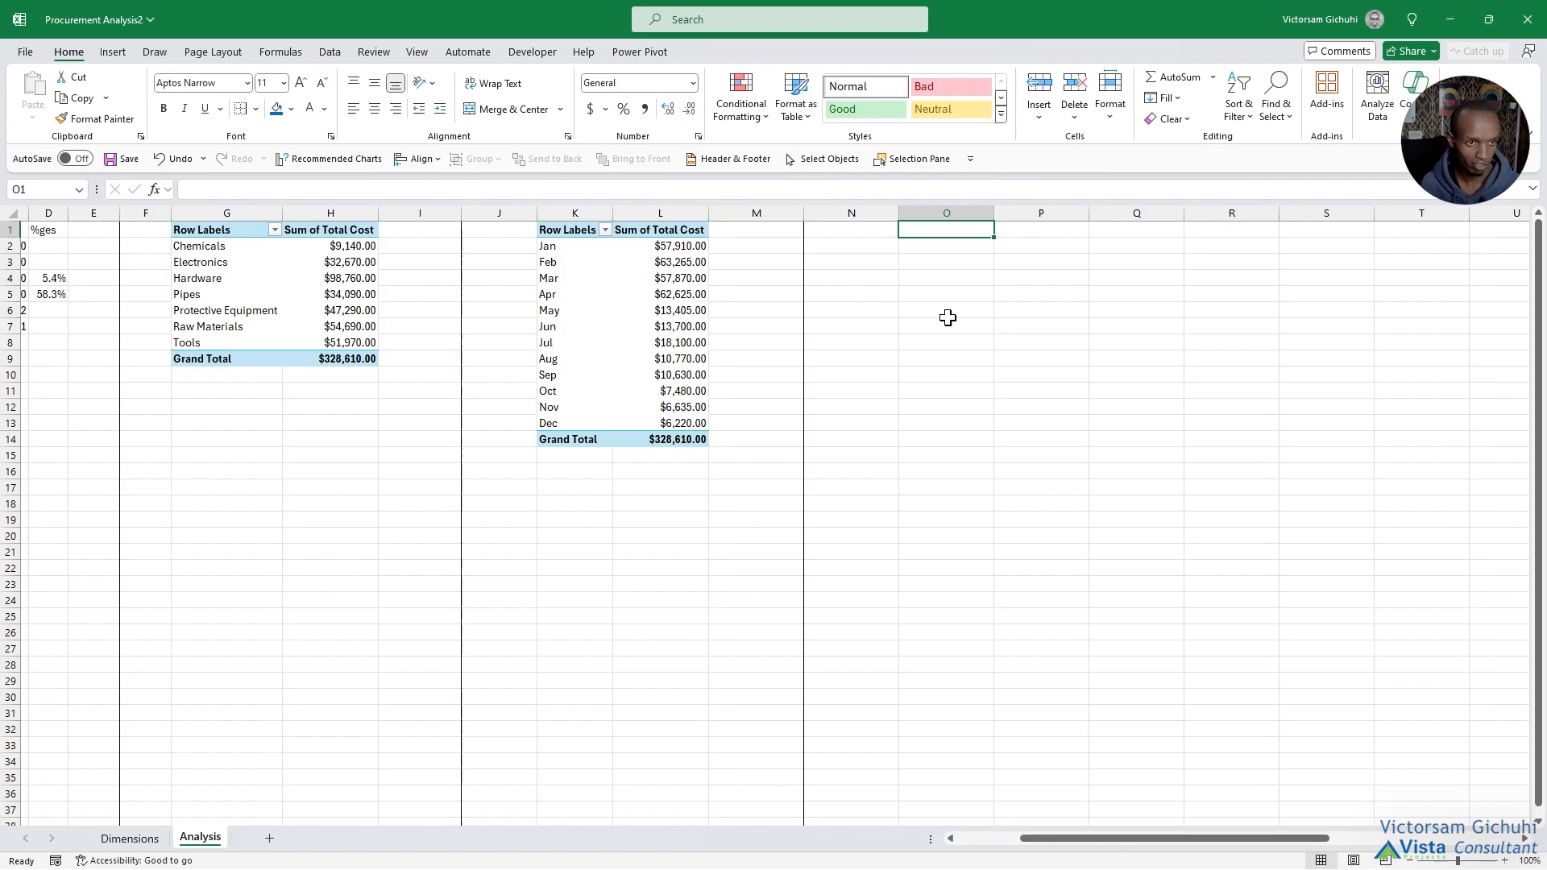
left_click(113, 52)
left_click(38, 115)
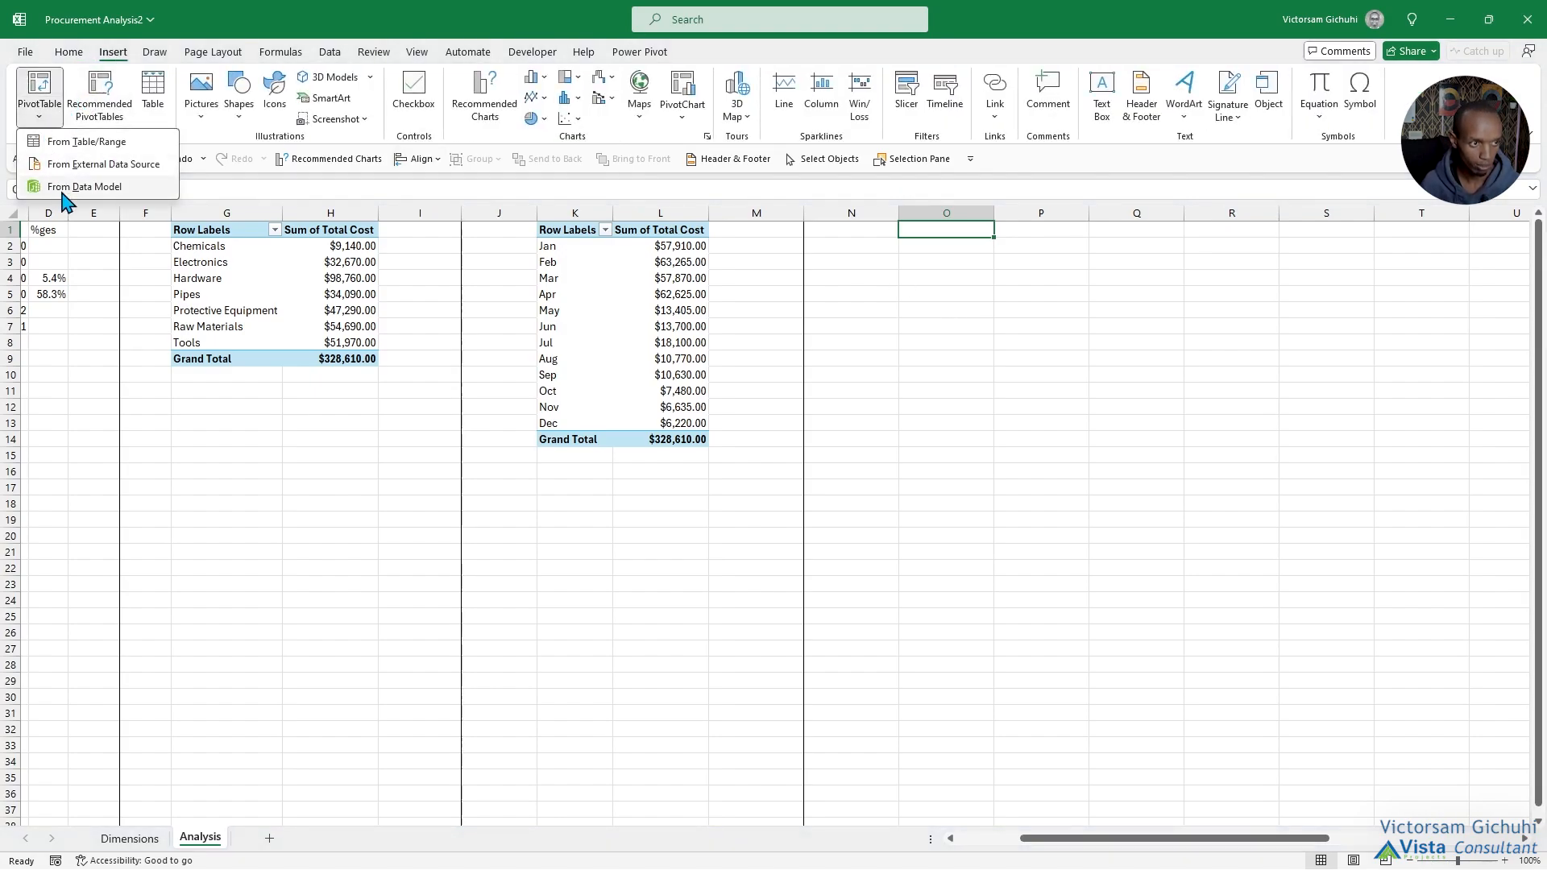
left_click(57, 185)
left_click(973, 517)
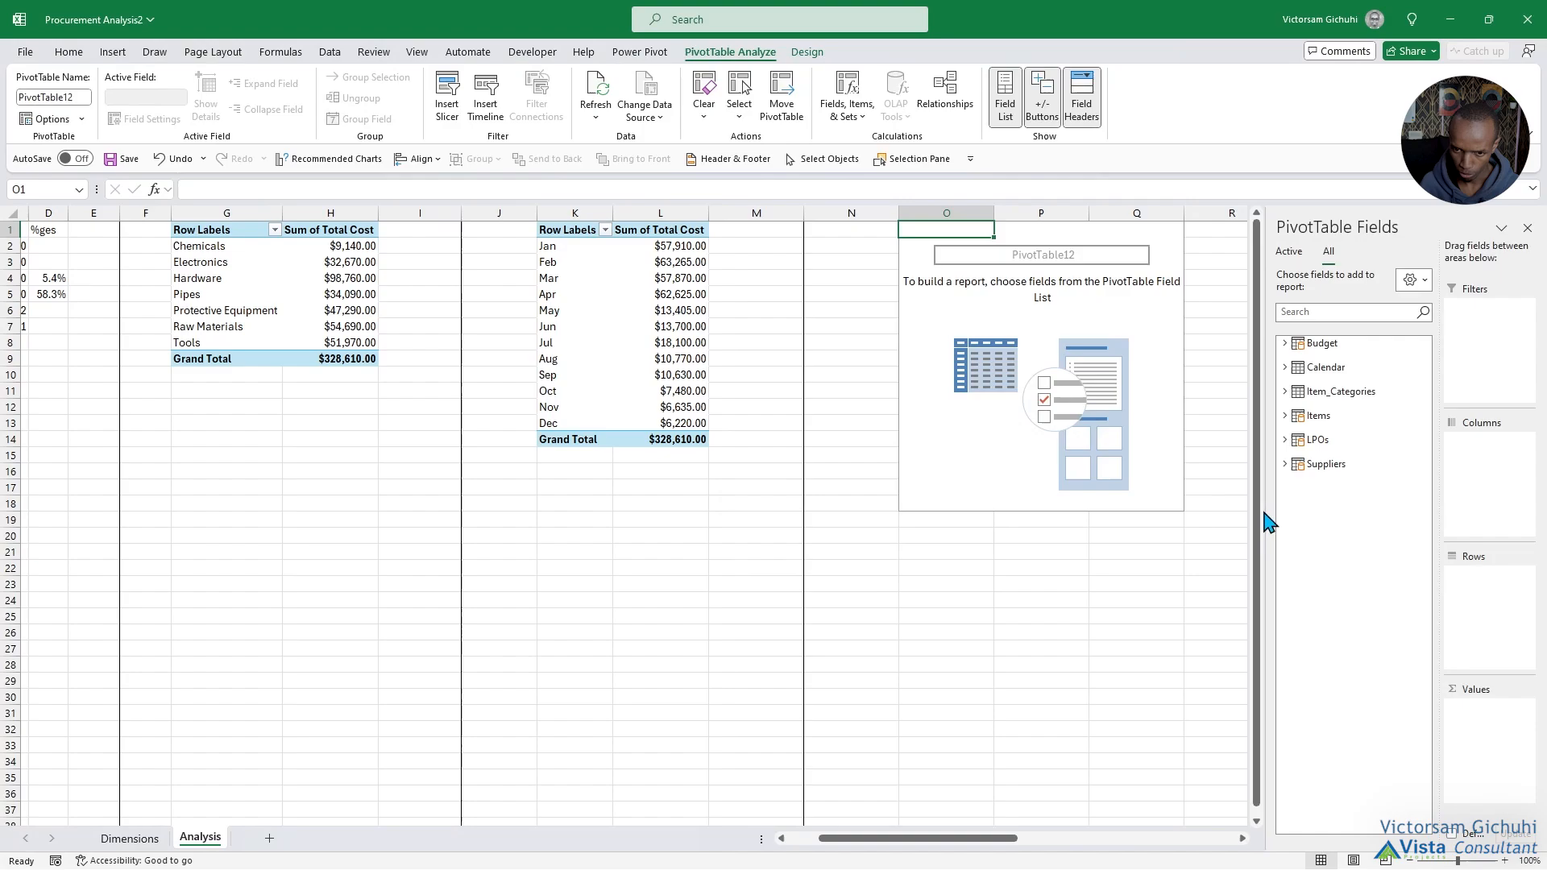
left_click(1285, 464)
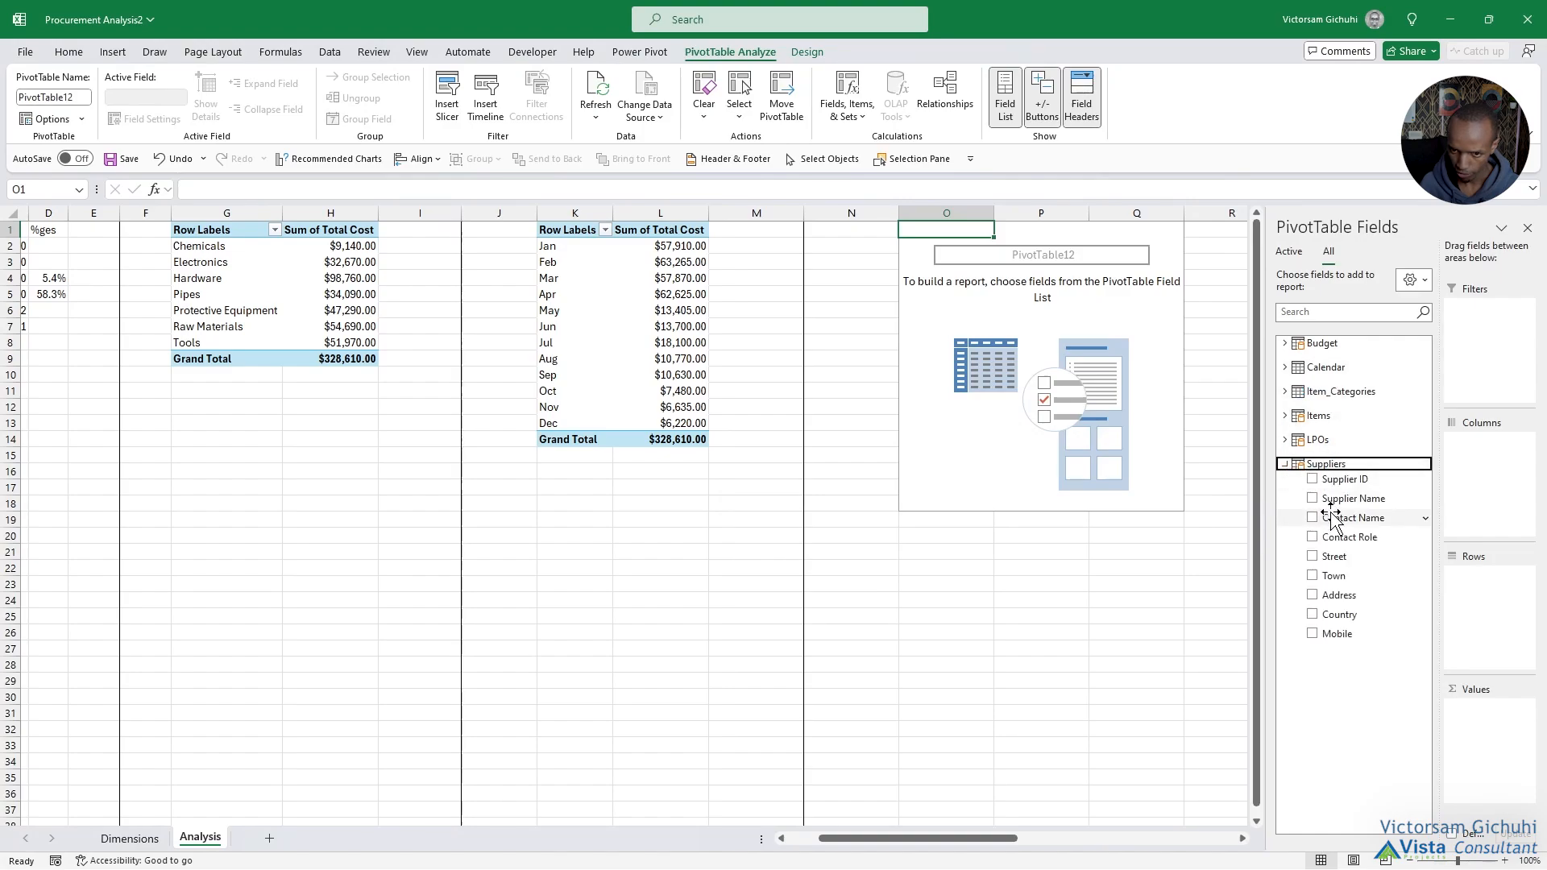
left_click_drag(1348, 500, 1486, 604)
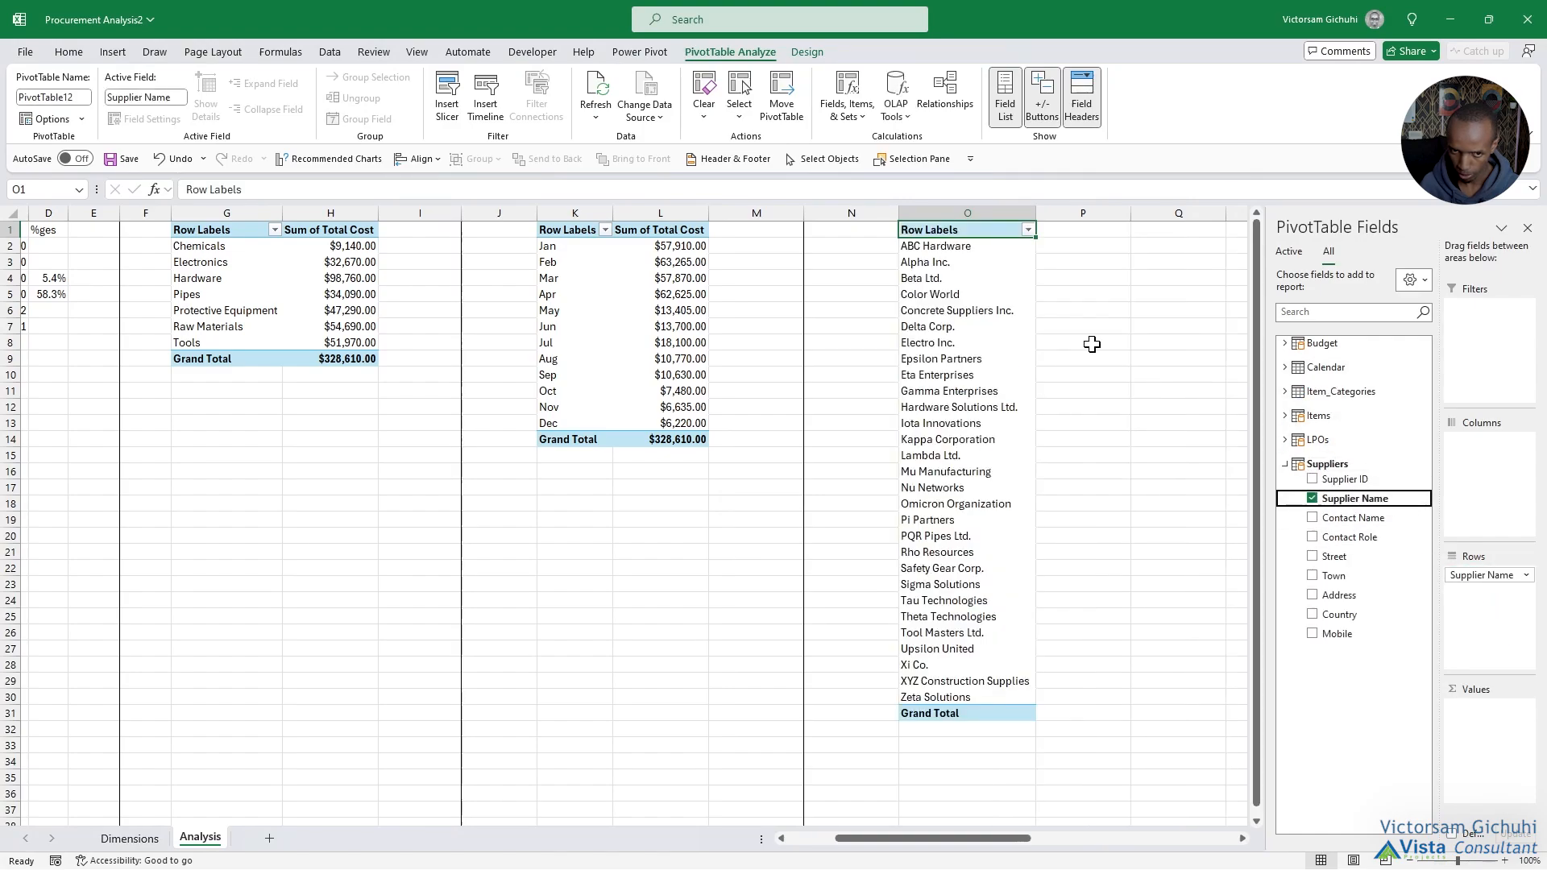
left_click(1284, 440)
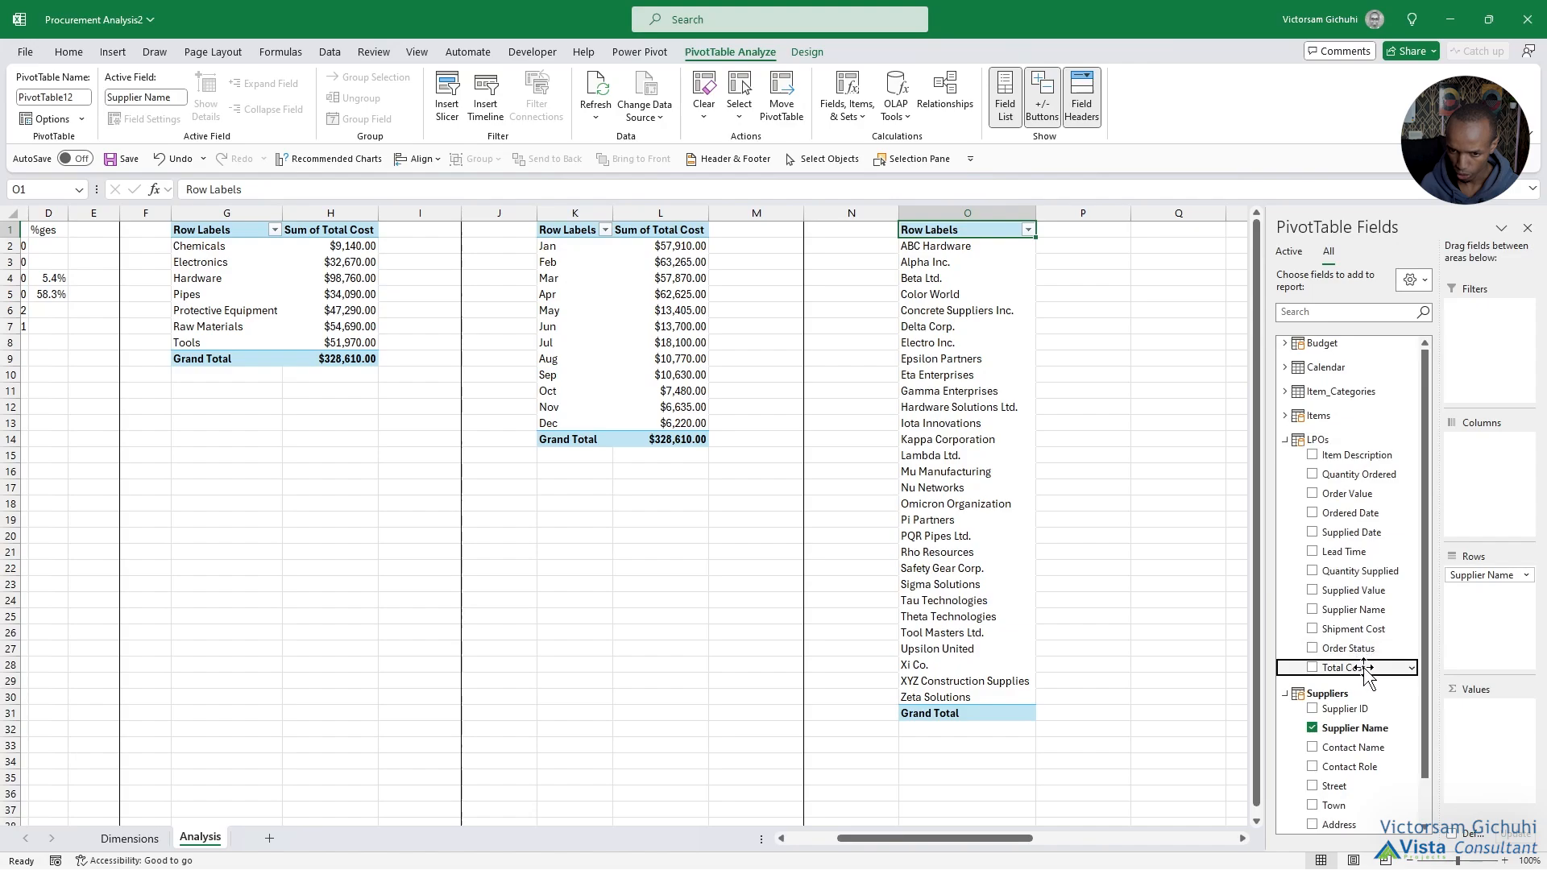
left_click_drag(1365, 673, 1476, 735)
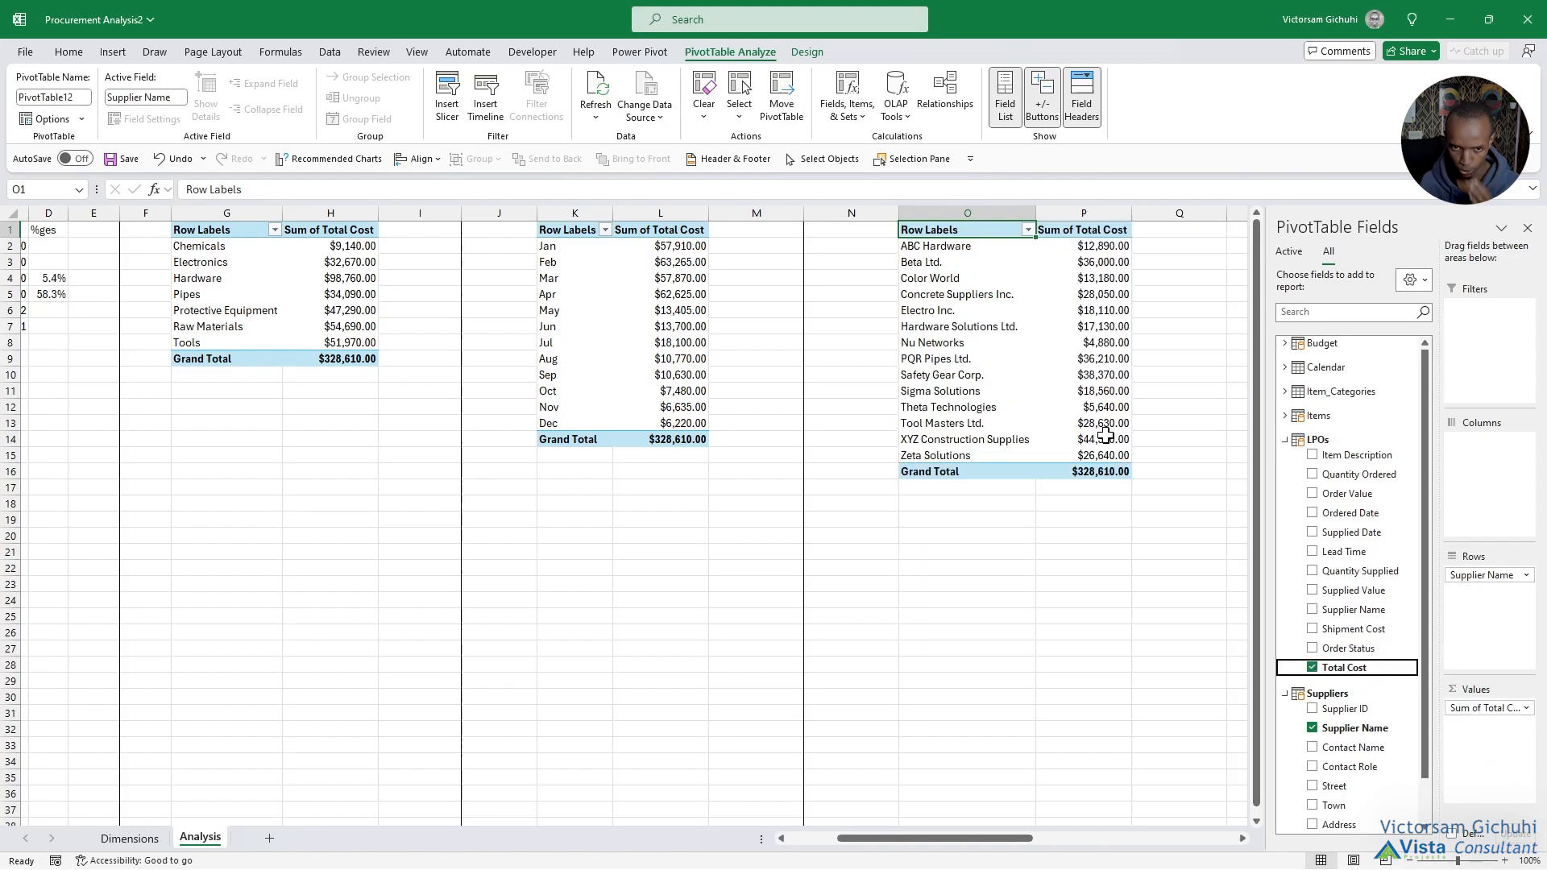
Filter the supplier PivotTable to the top 5 items by Sum of Total Cost and sort the costs from largest to smallest.
left_click(1029, 232)
mouse_move(919, 371)
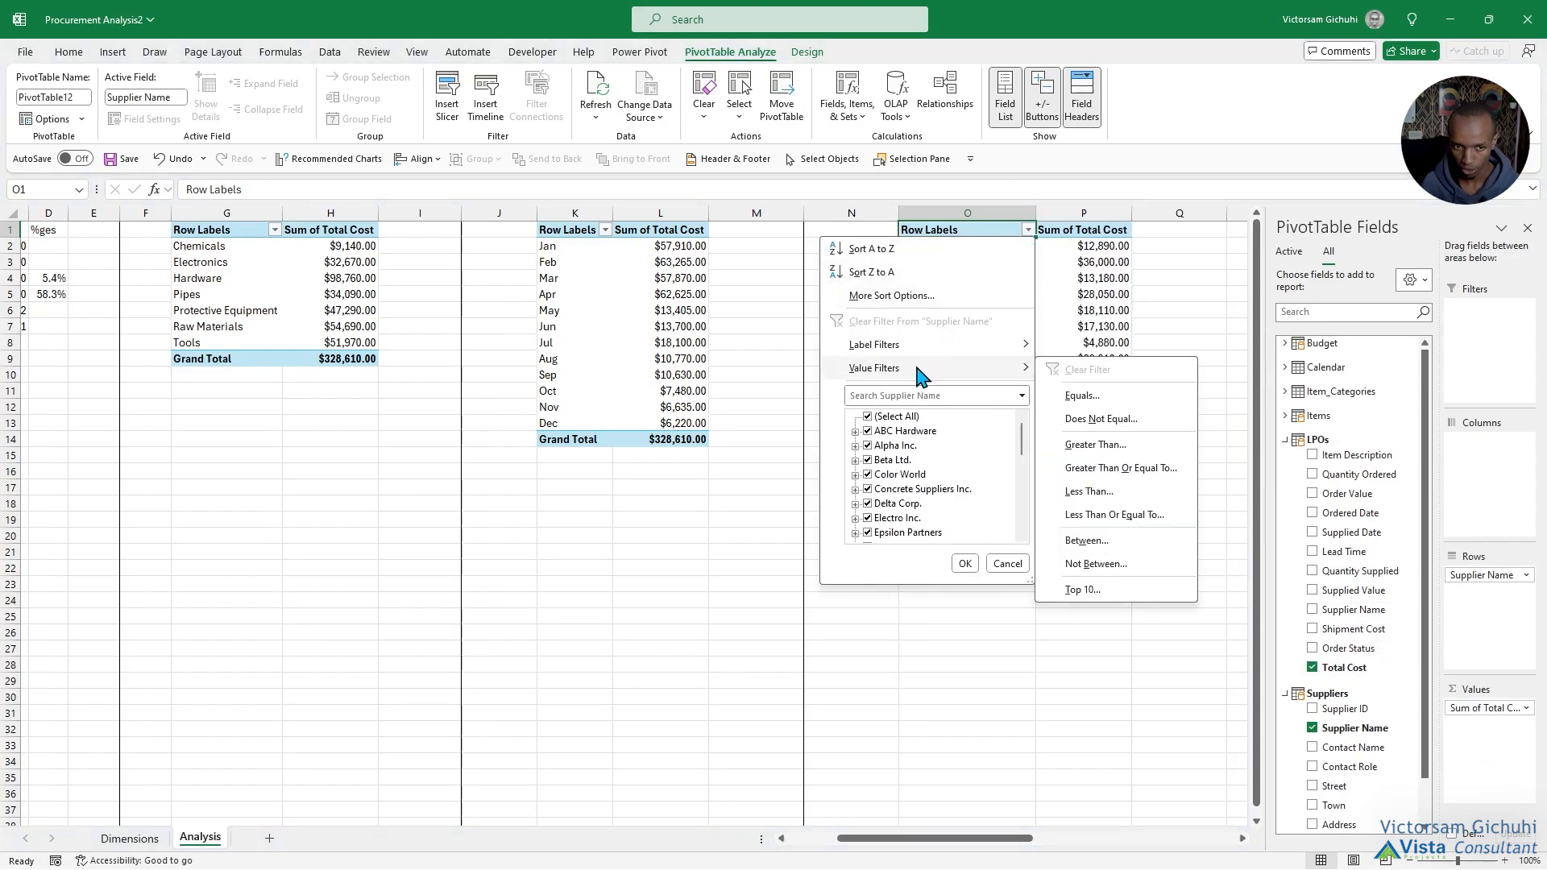
left_click(1090, 589)
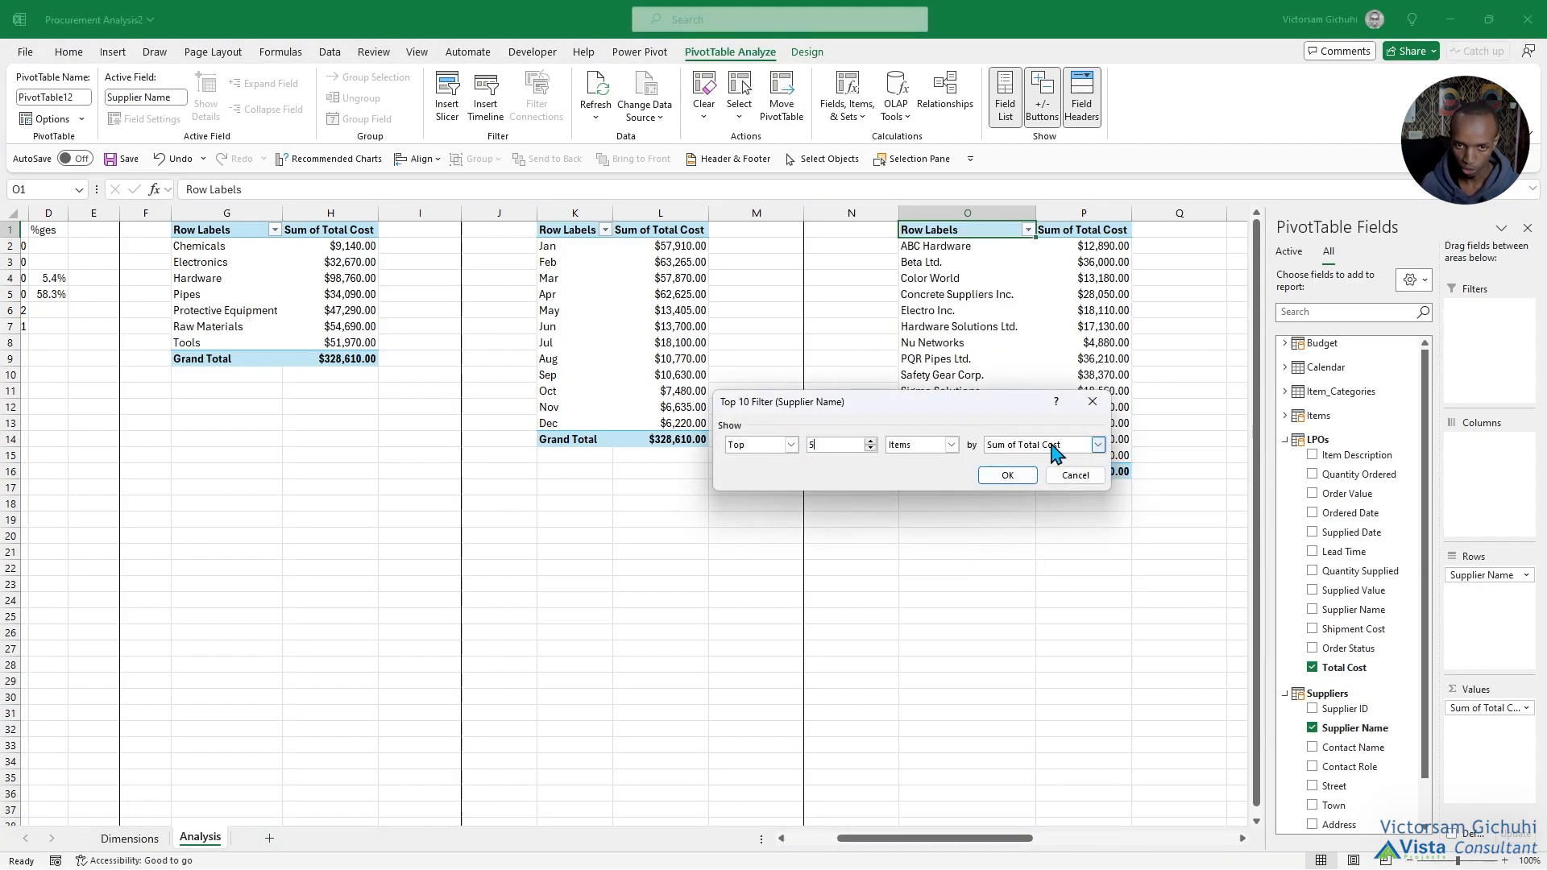
left_click(1007, 476)
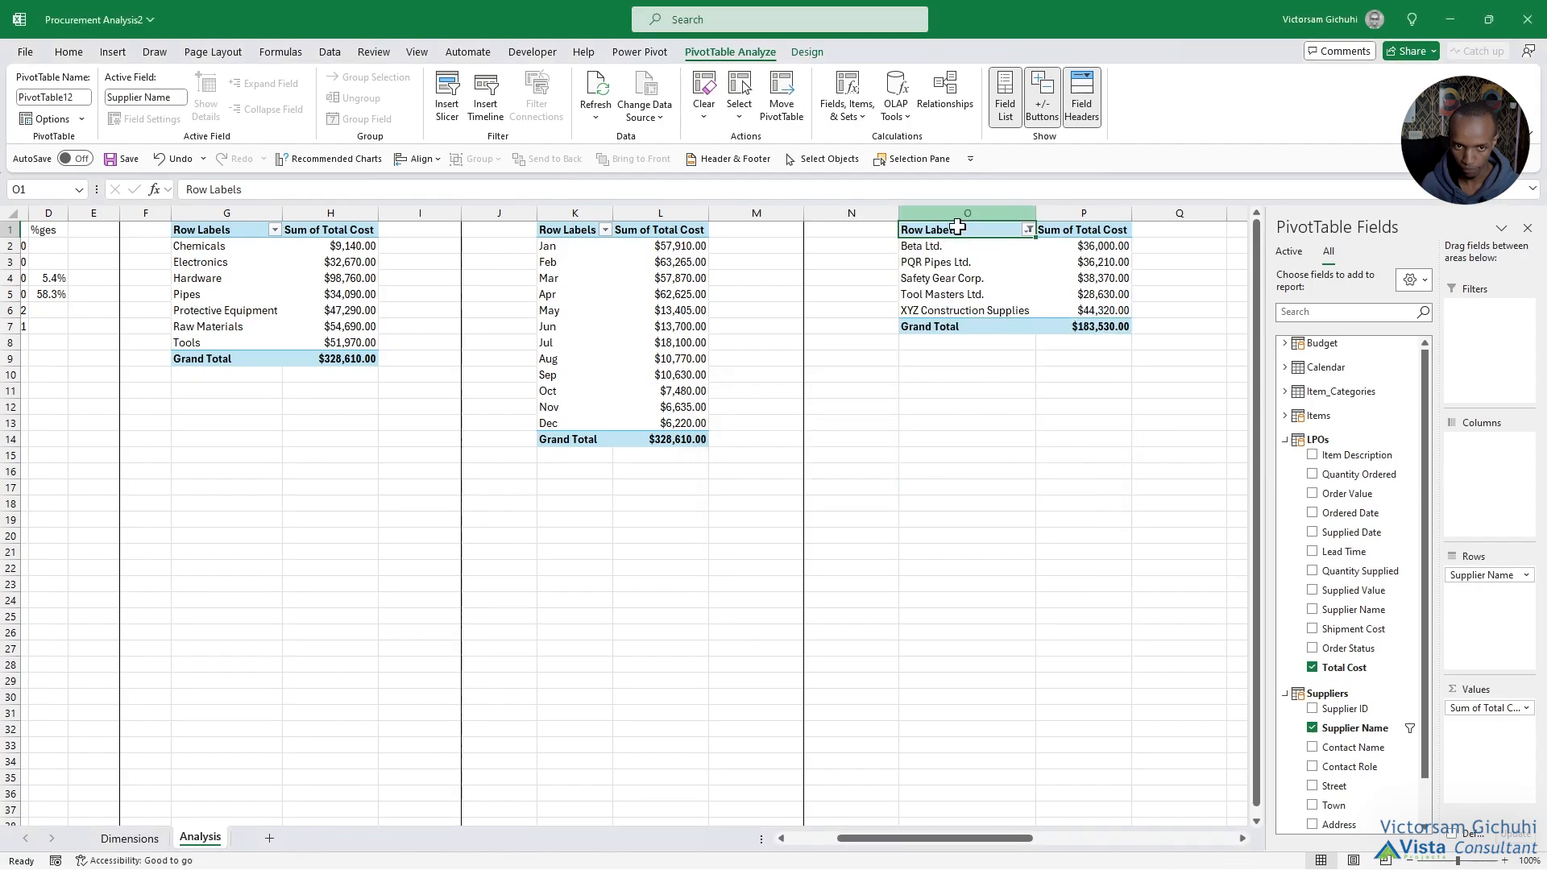
left_click_drag(942, 245, 959, 300)
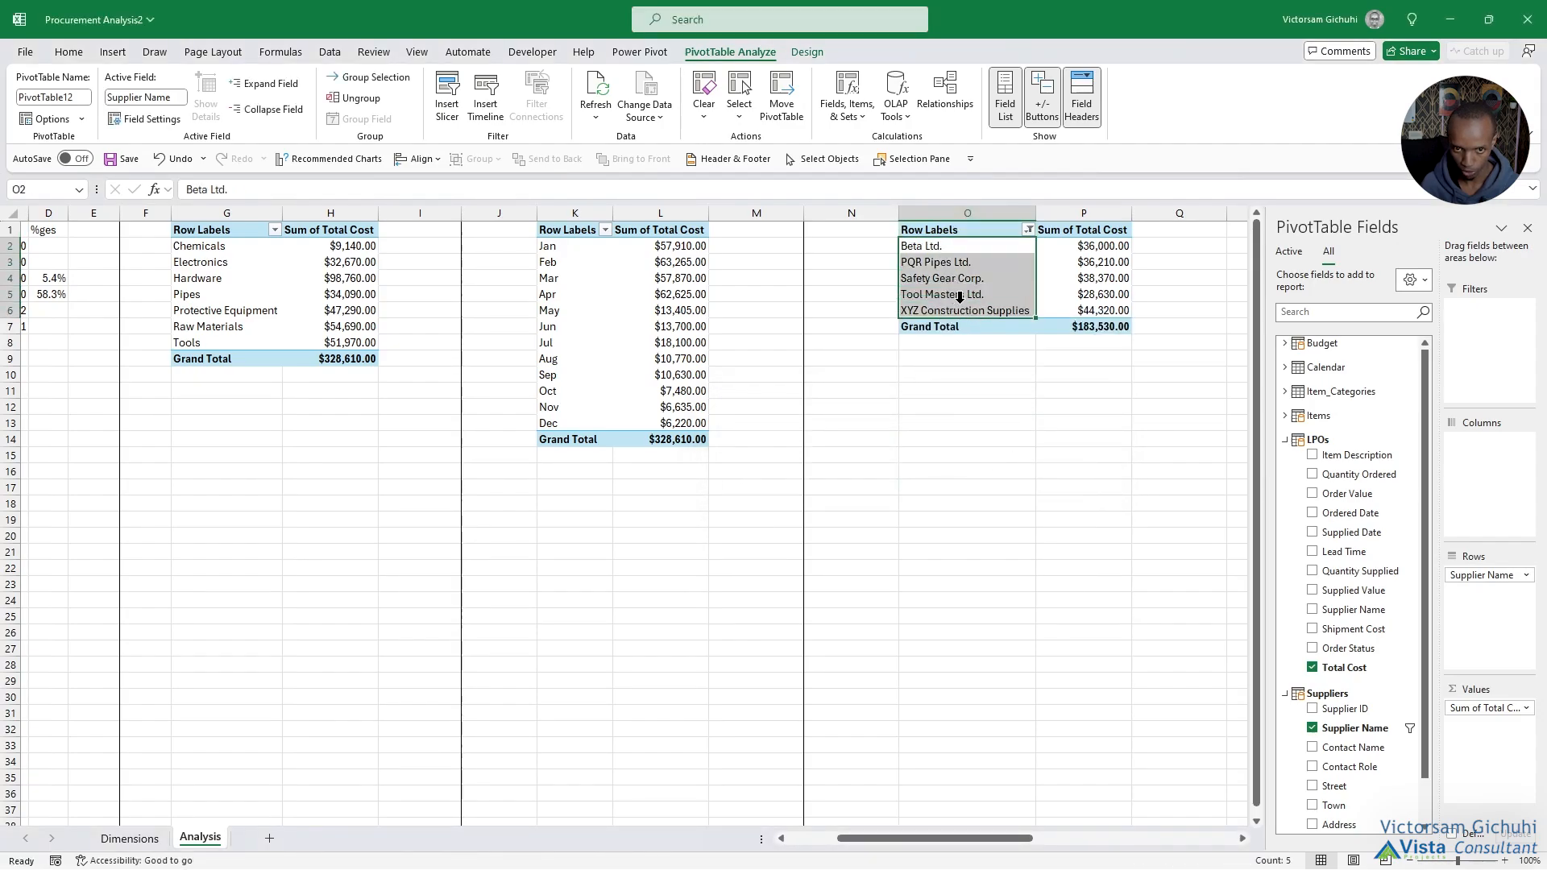
right_click(1082, 248)
mouse_move(1139, 408)
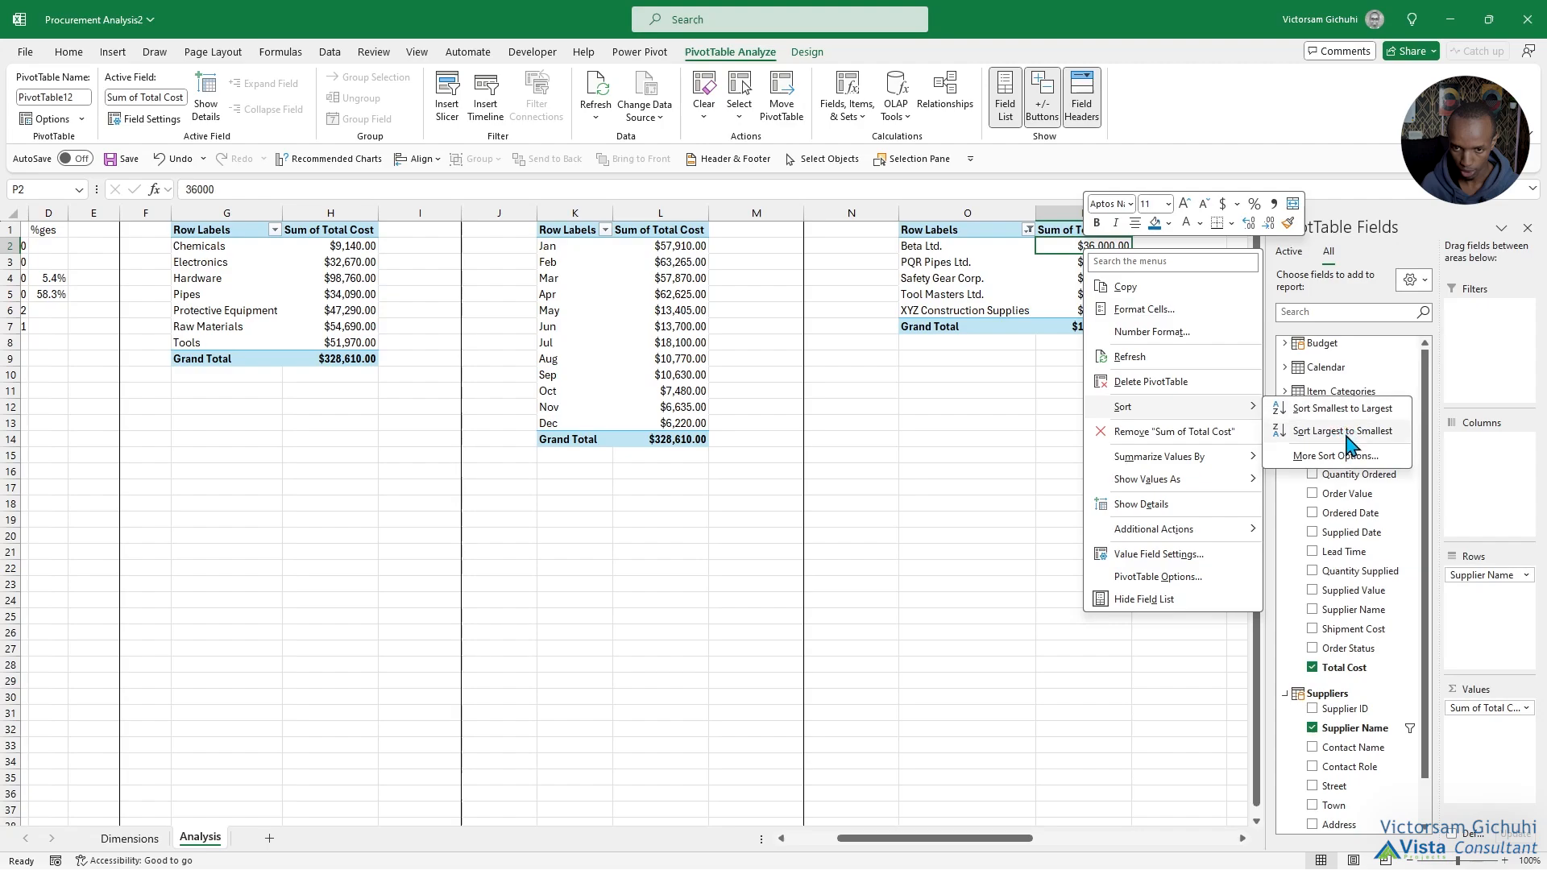
left_click(1344, 431)
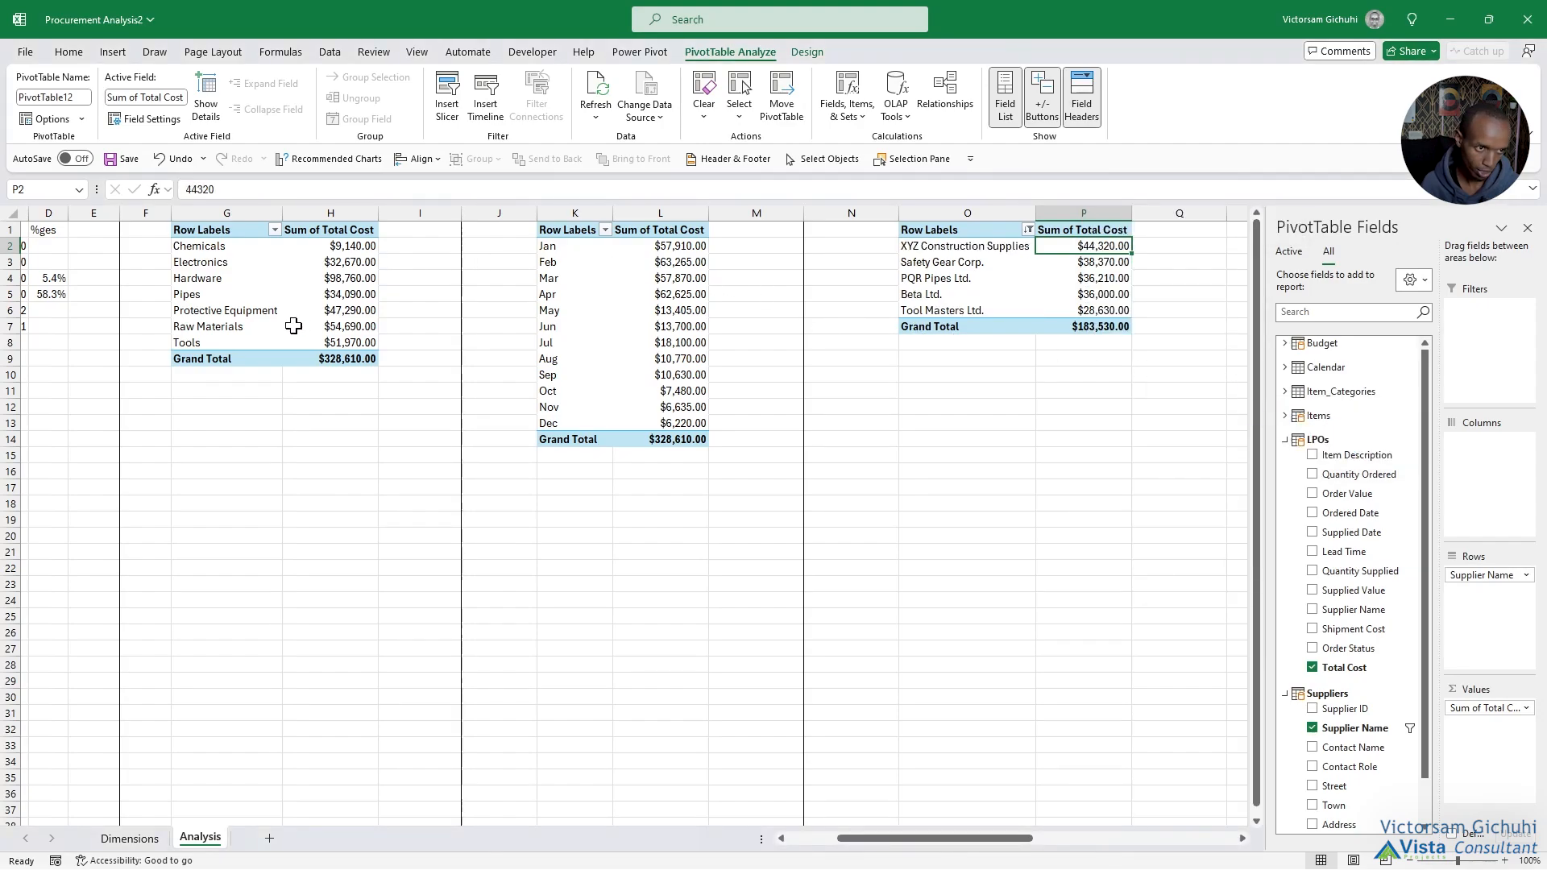
Sort the item category PivotTable in columns G:H by Sum of Total Cost from largest to smallest.
right_click(332, 250)
mouse_move(493, 412)
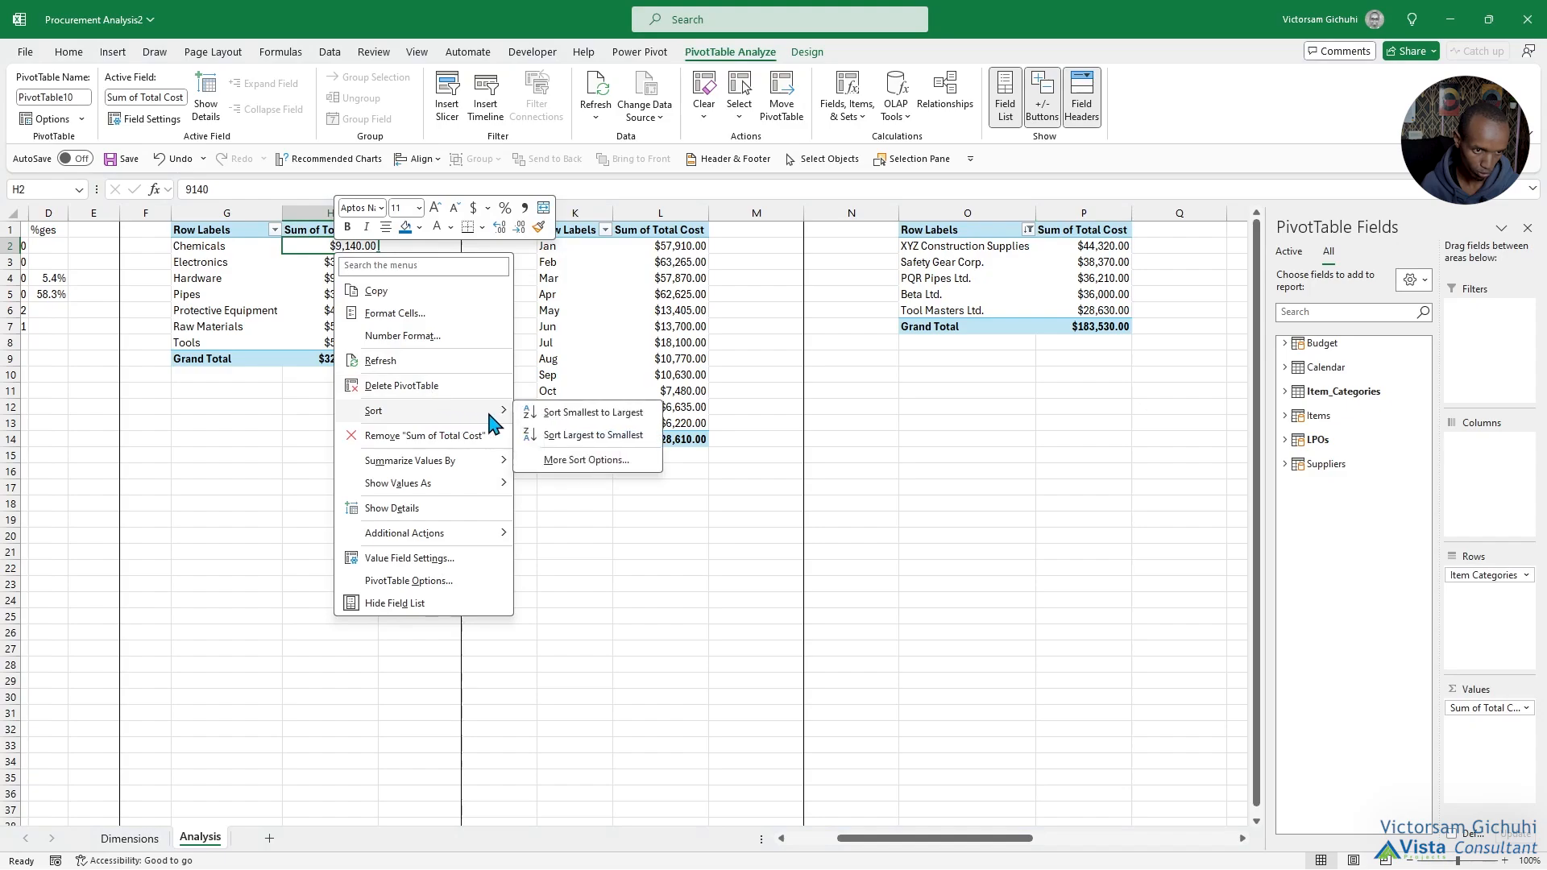
left_click(577, 436)
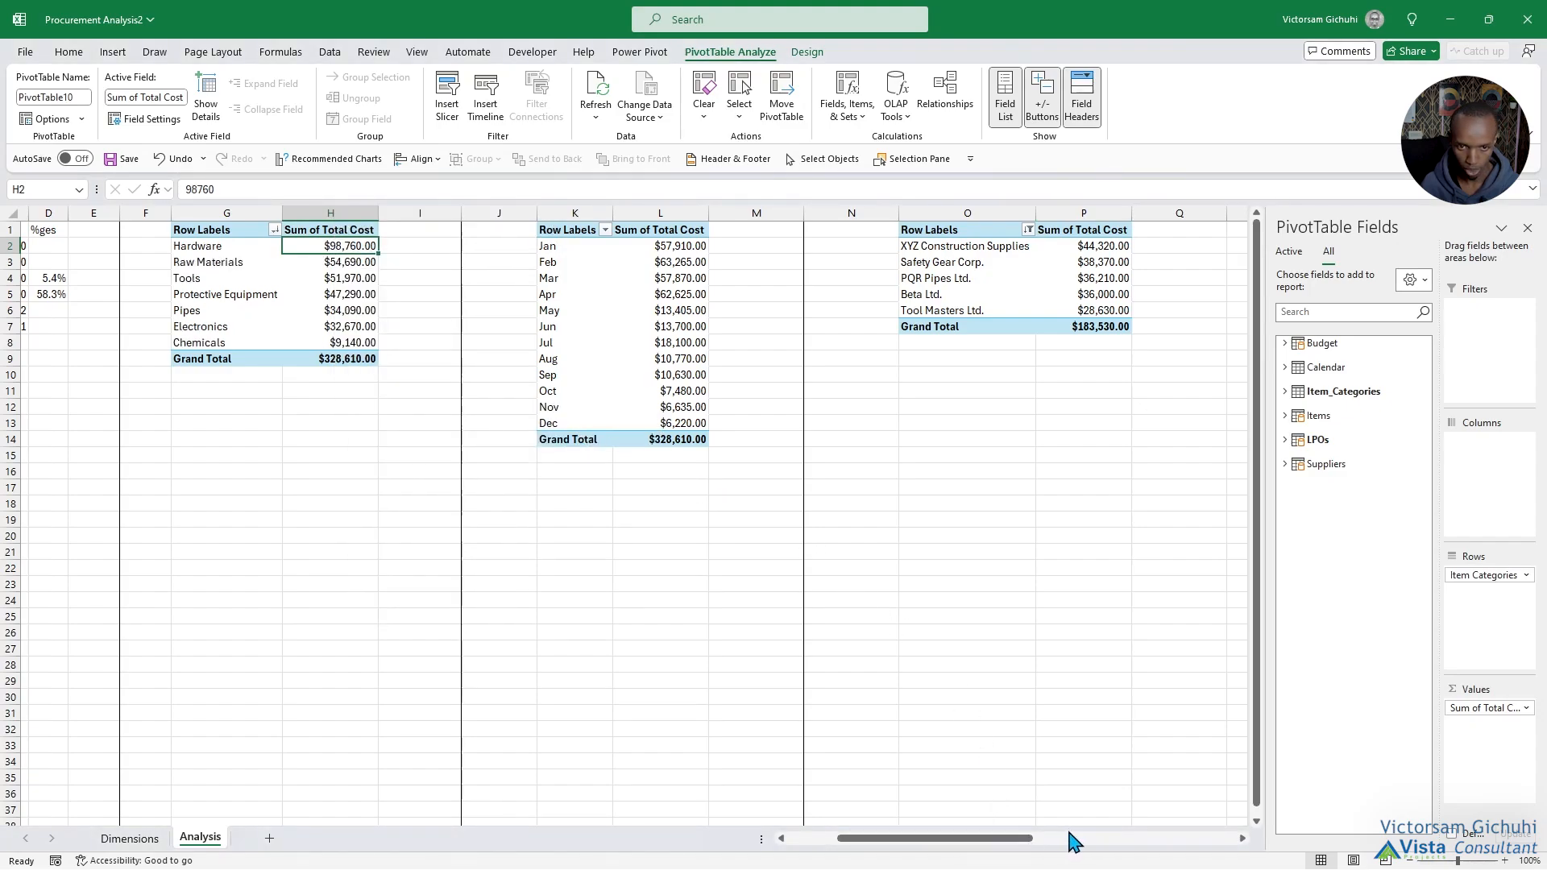
Add a right border along the whole of column Q to close off the supplier cost block.
left_click(1178, 208)
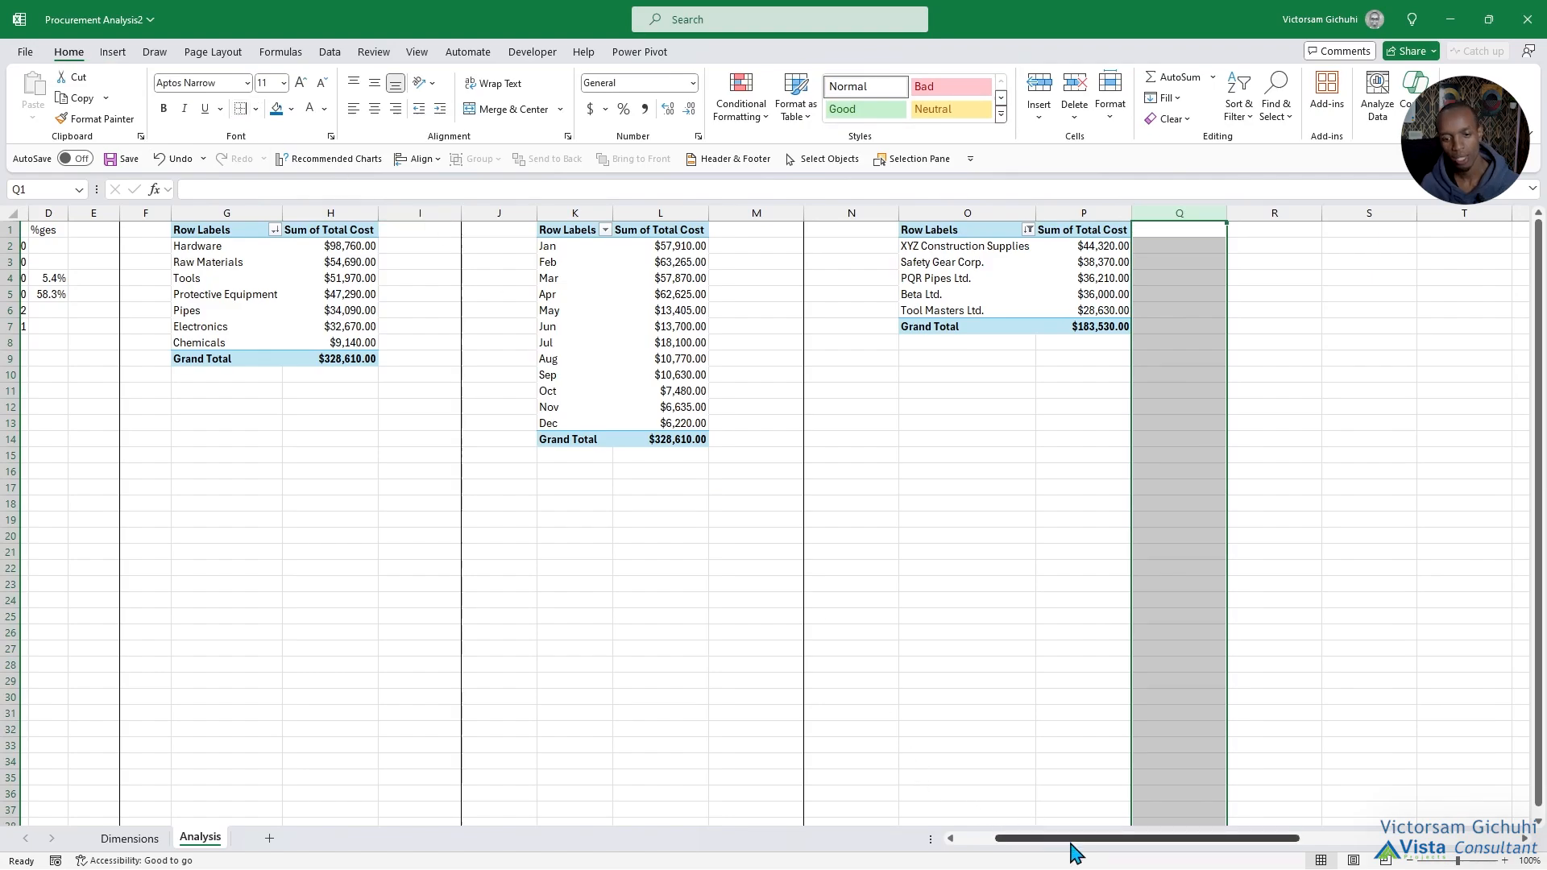
mouse_move(1071, 842)
left_mouse_down()
mouse_move(1182, 861)
mouse_move(1058, 861)
left_mouse_up()
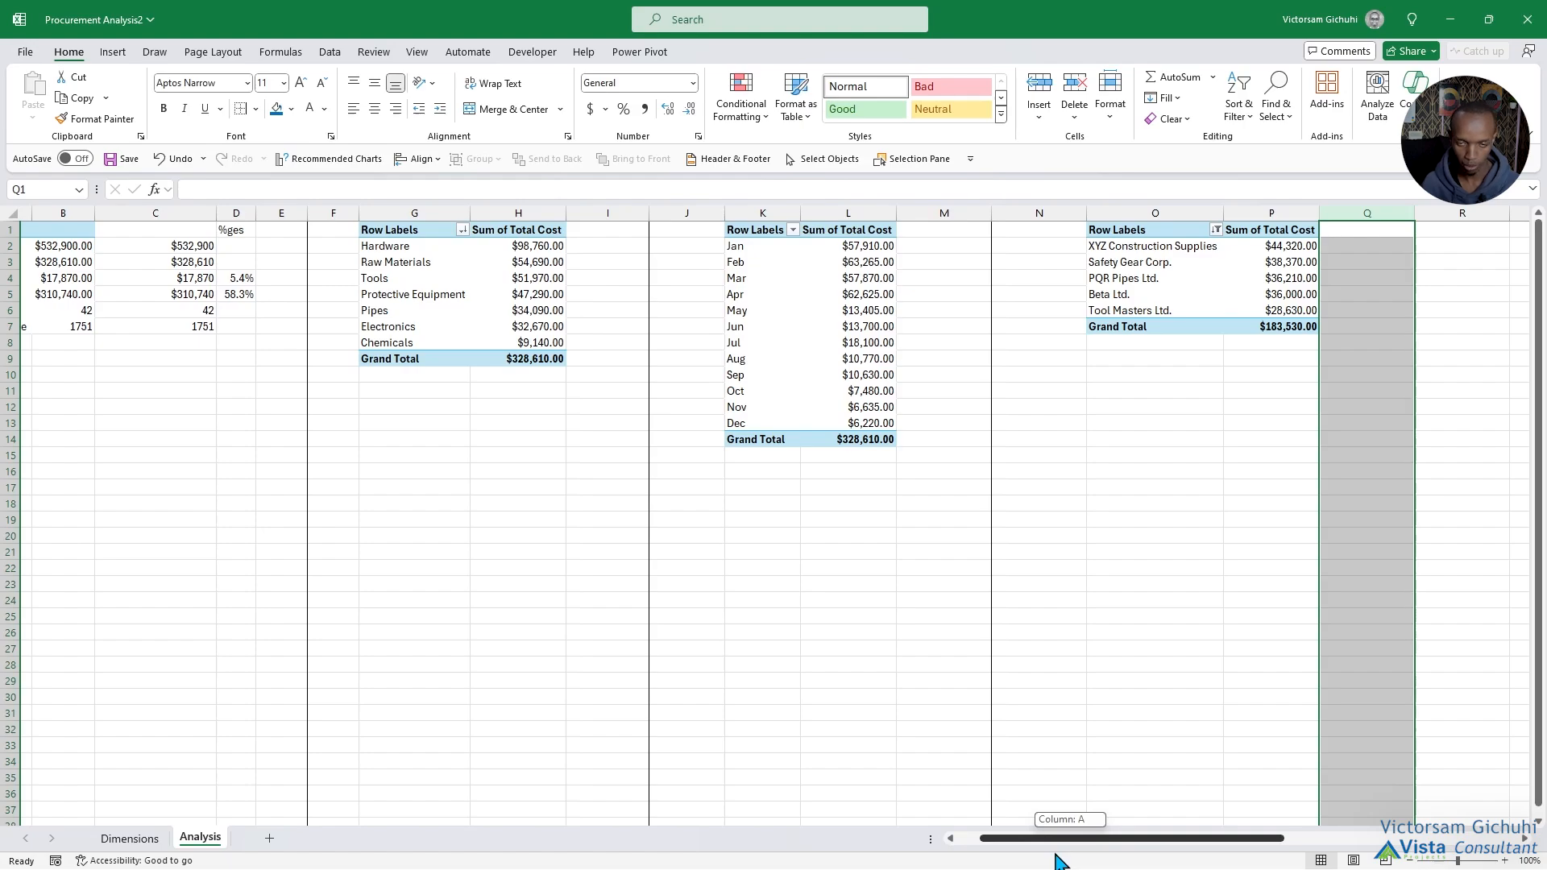
left_click_drag(1058, 860, 1198, 853)
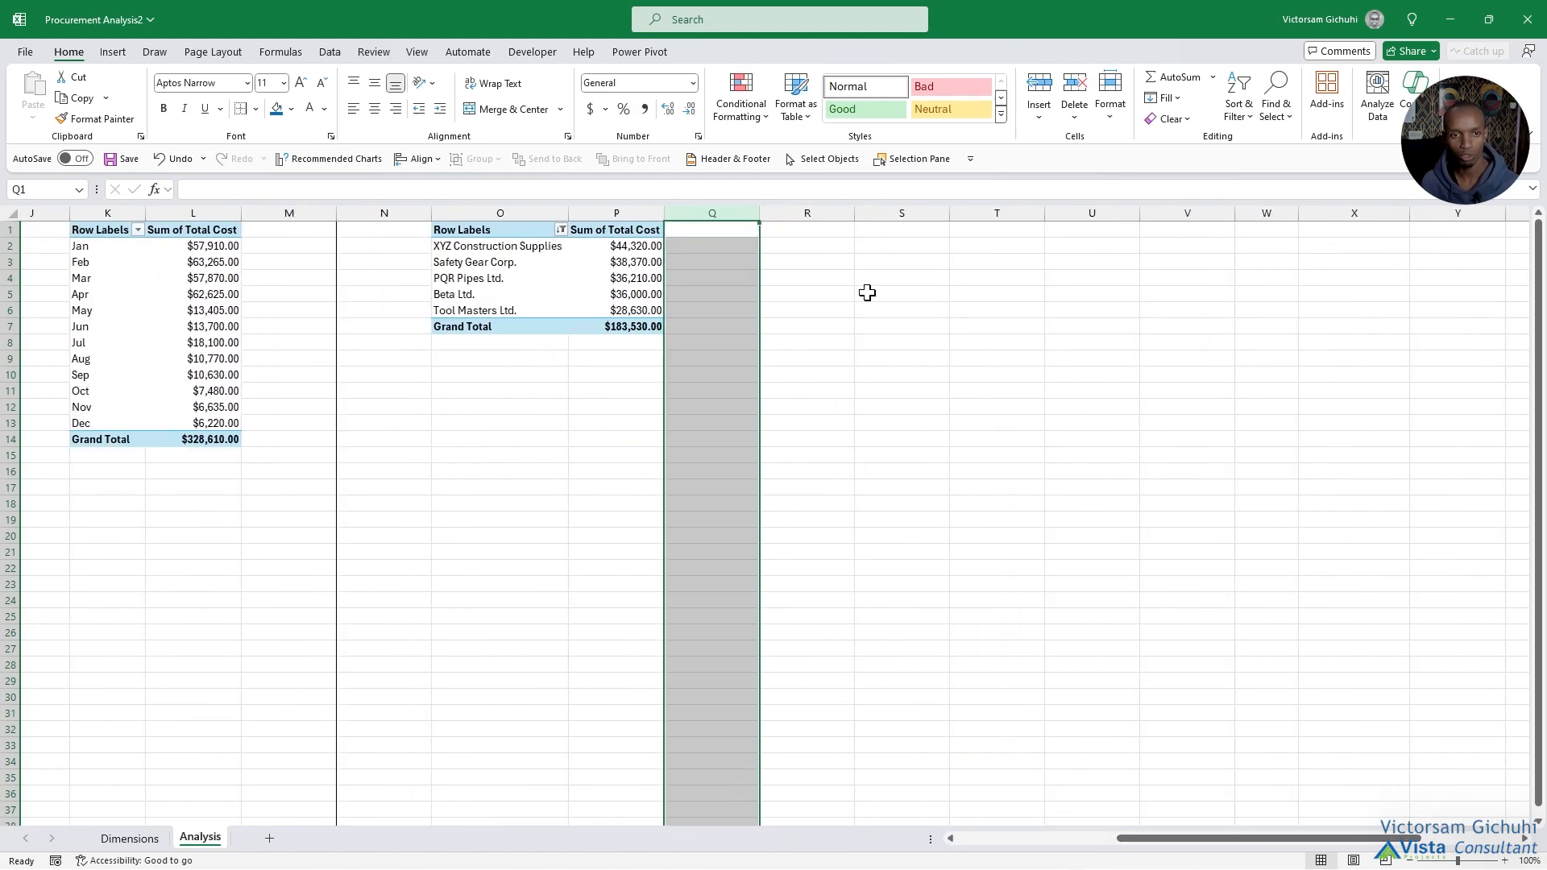
left_click(886, 244)
left_click(876, 232)
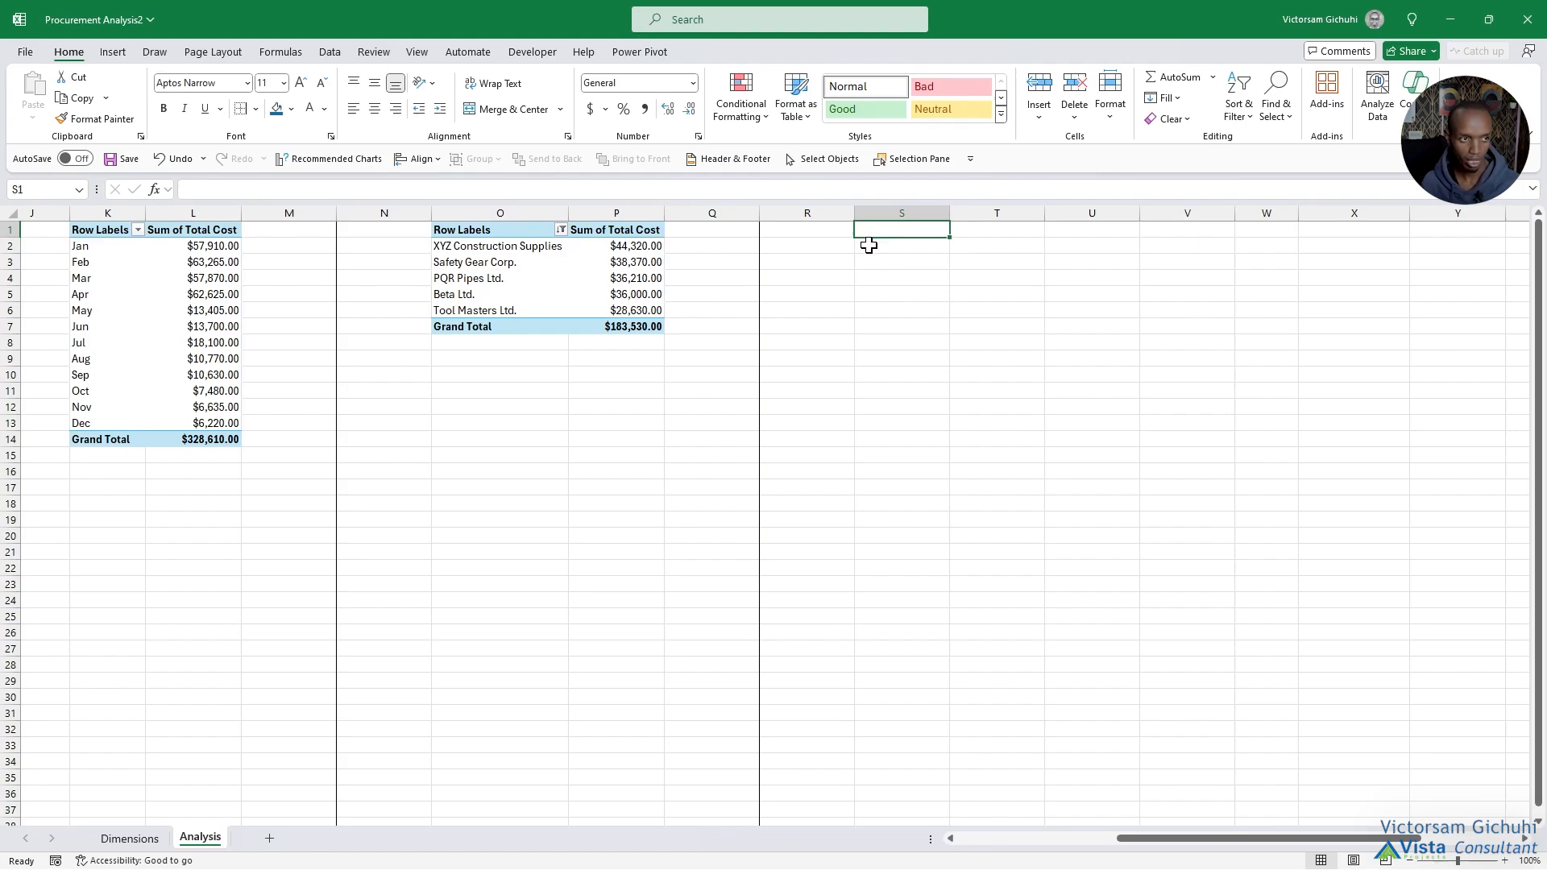
left_click(105, 59)
left_click(37, 116)
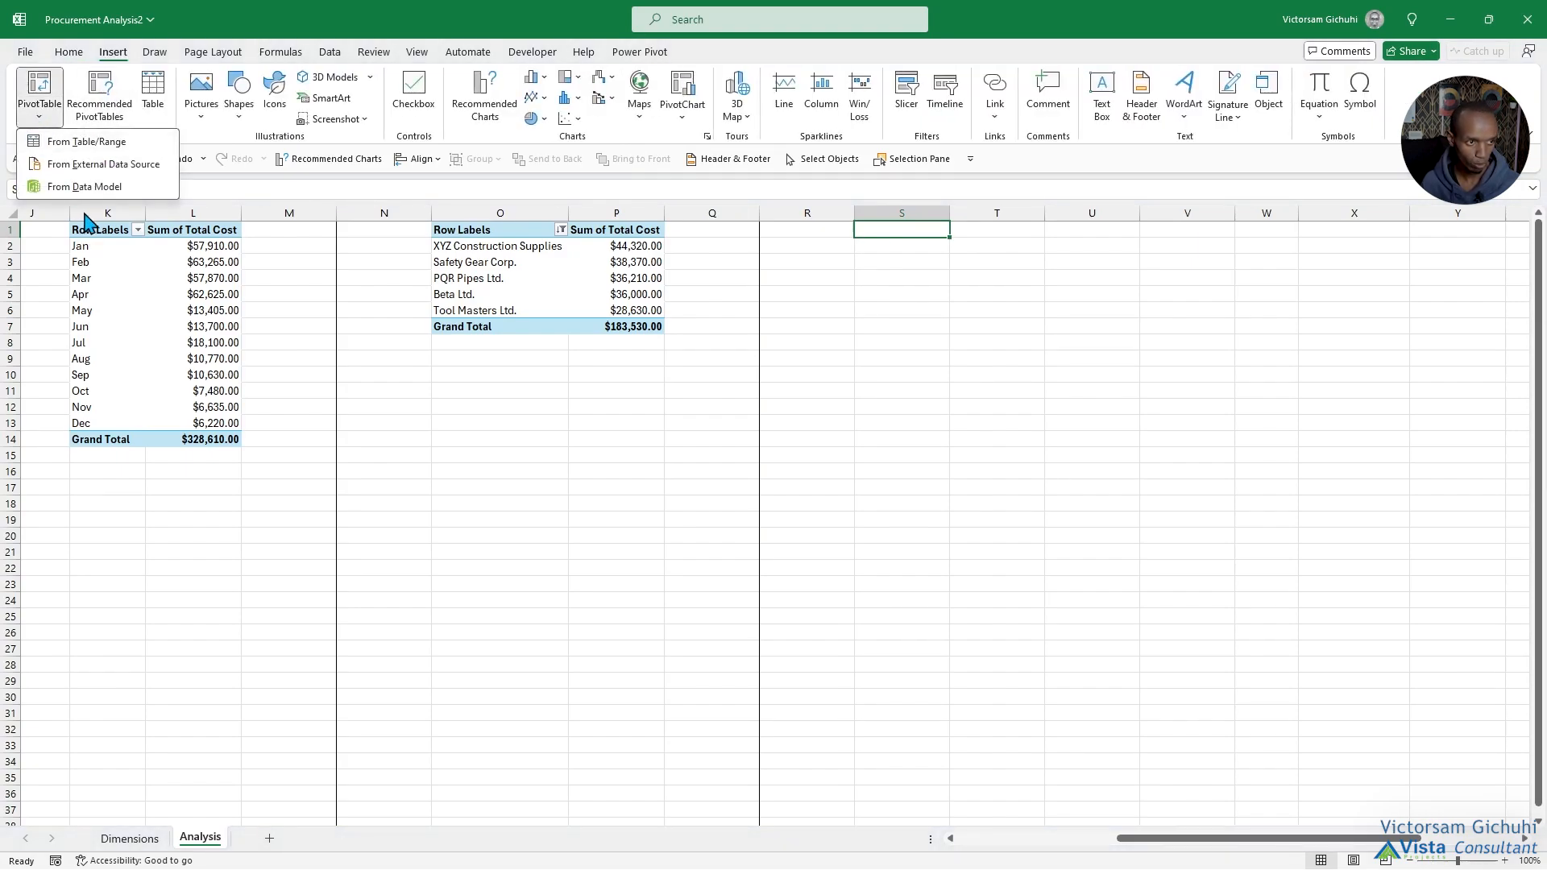
left_click(80, 190)
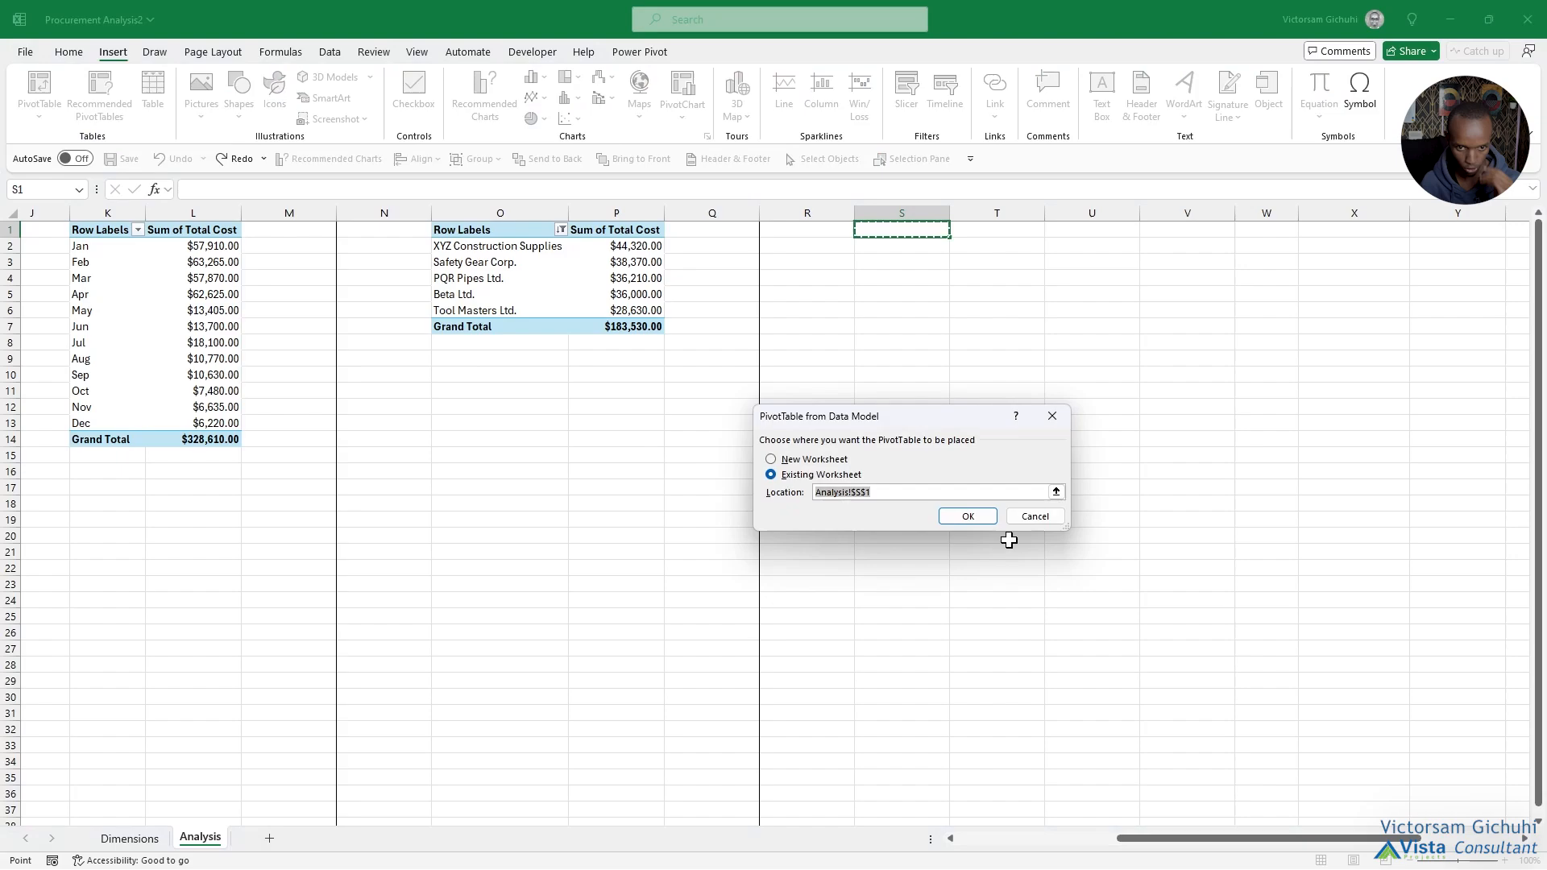
left_click(1250, 743)
left_click(1029, 517)
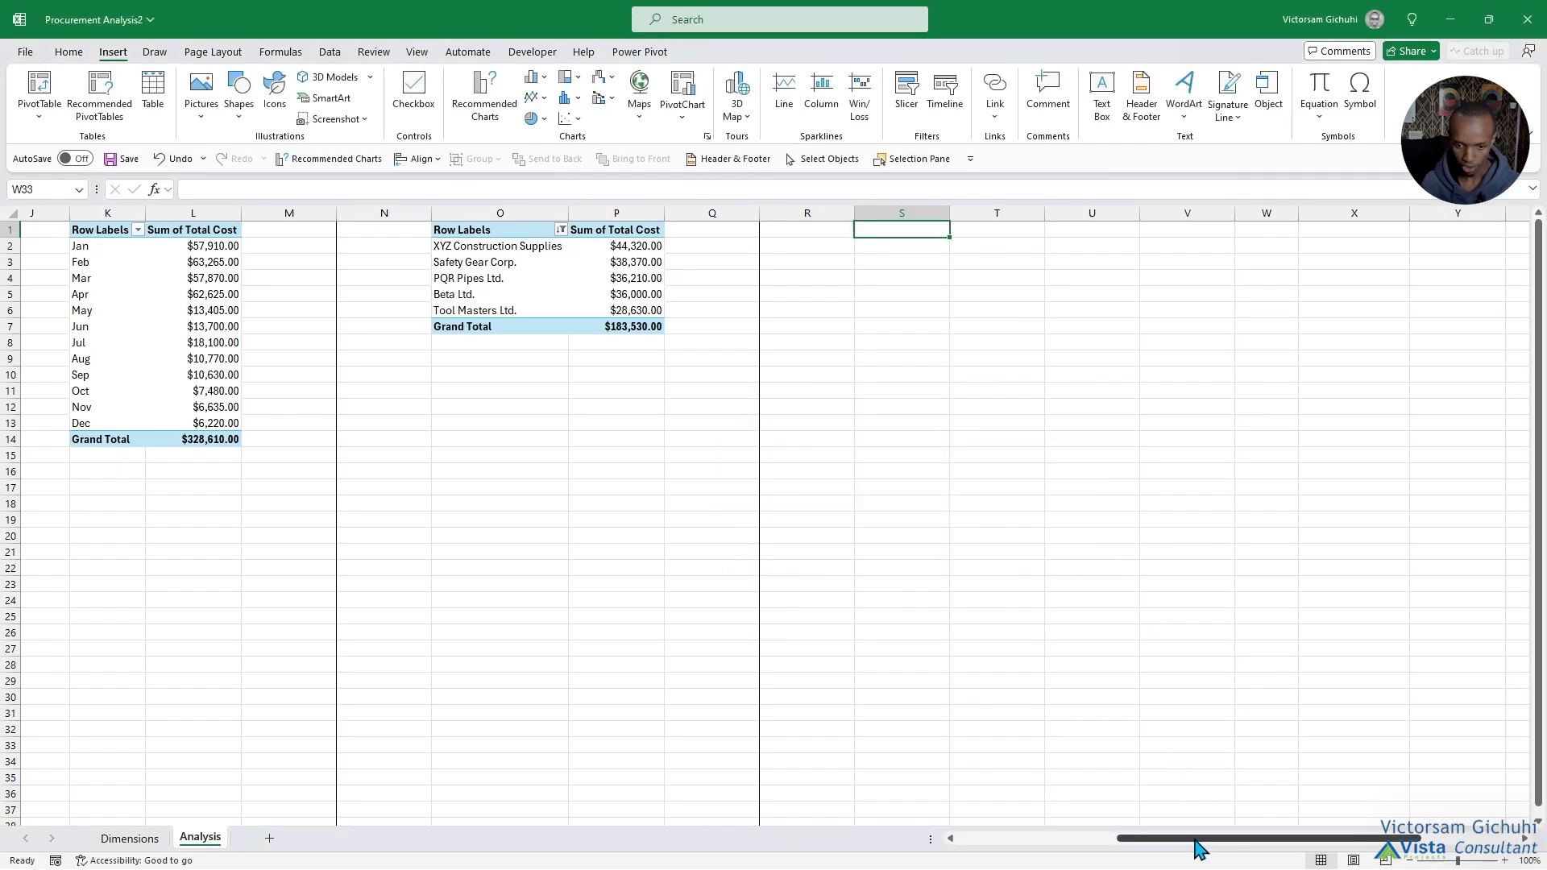
Copy the item category PivotTable in G1:H9 and paste the copy at S1.
left_click_drag(1265, 838, 1105, 838)
left_click_drag(505, 230, 625, 360)
right_click(618, 295)
left_click(647, 331)
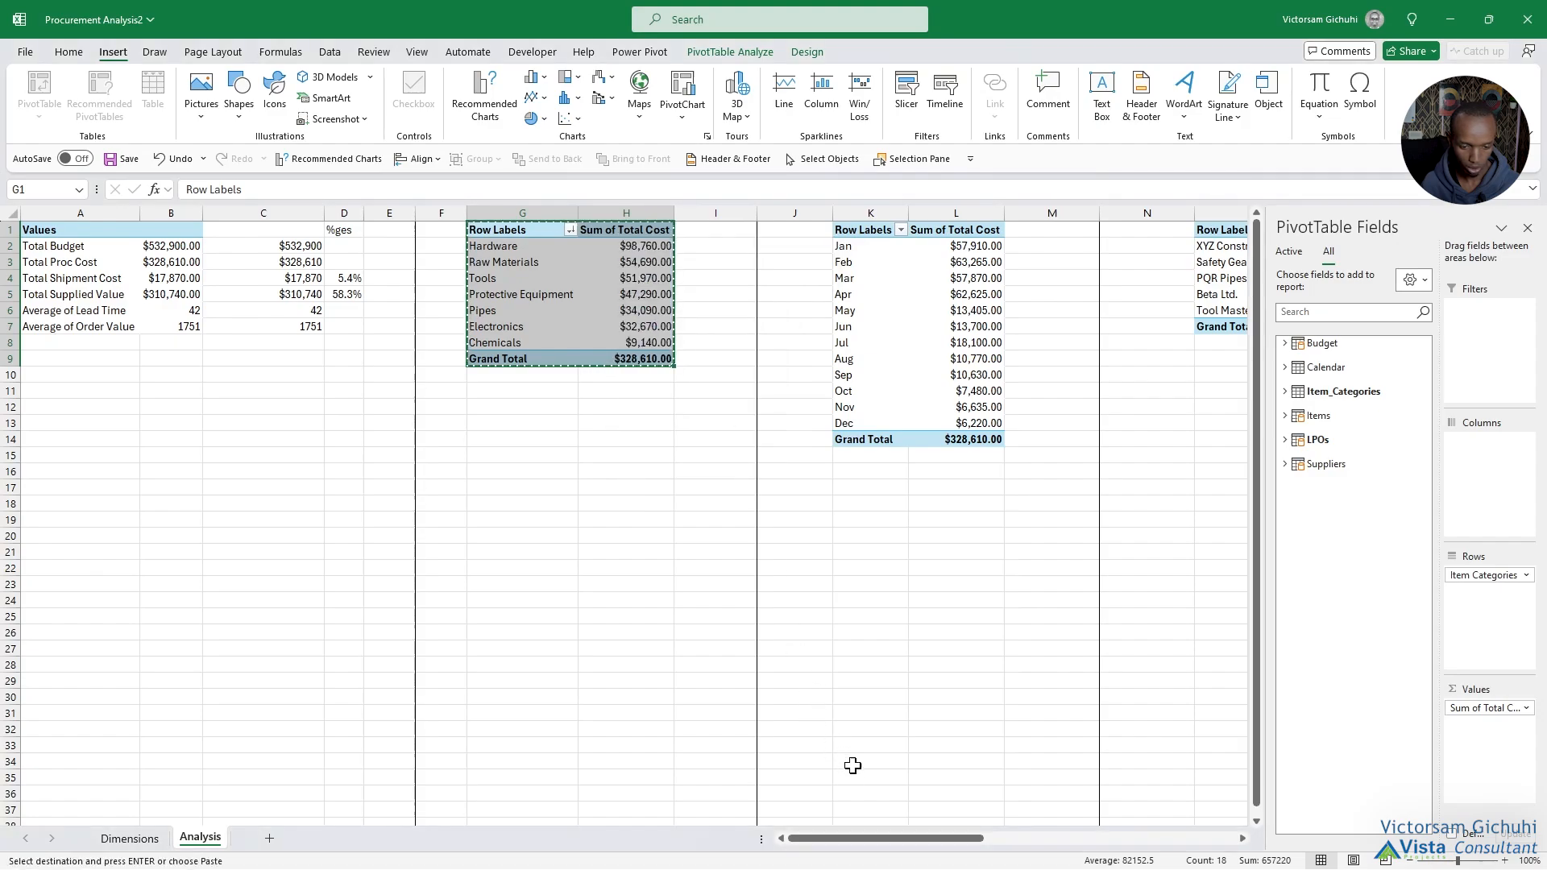
left_click_drag(874, 838, 1017, 830)
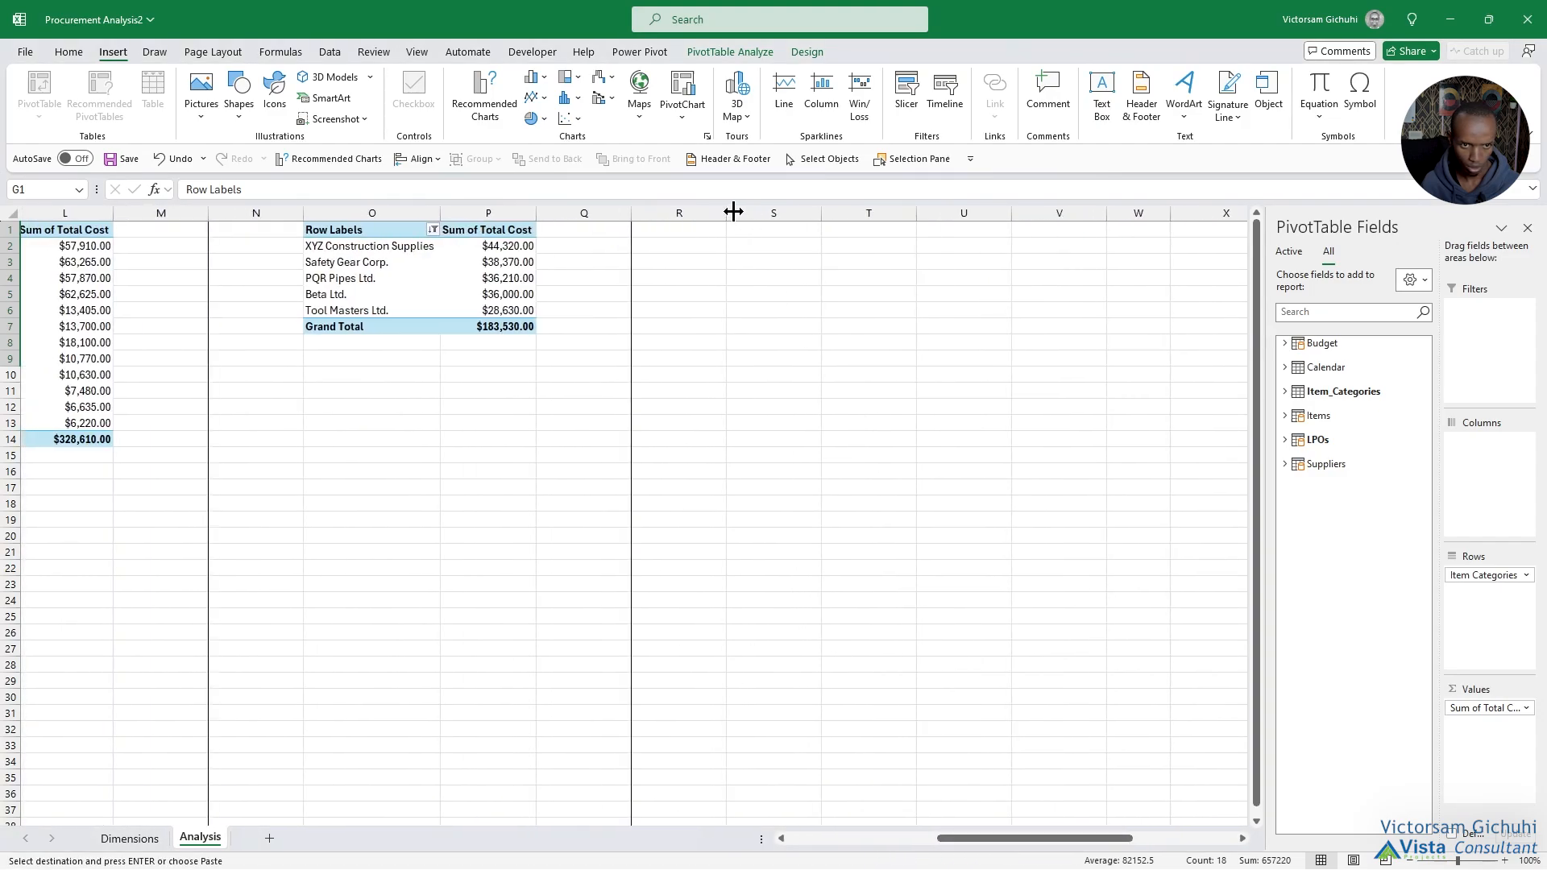
left_click(759, 228)
right_click(766, 216)
left_click(811, 339)
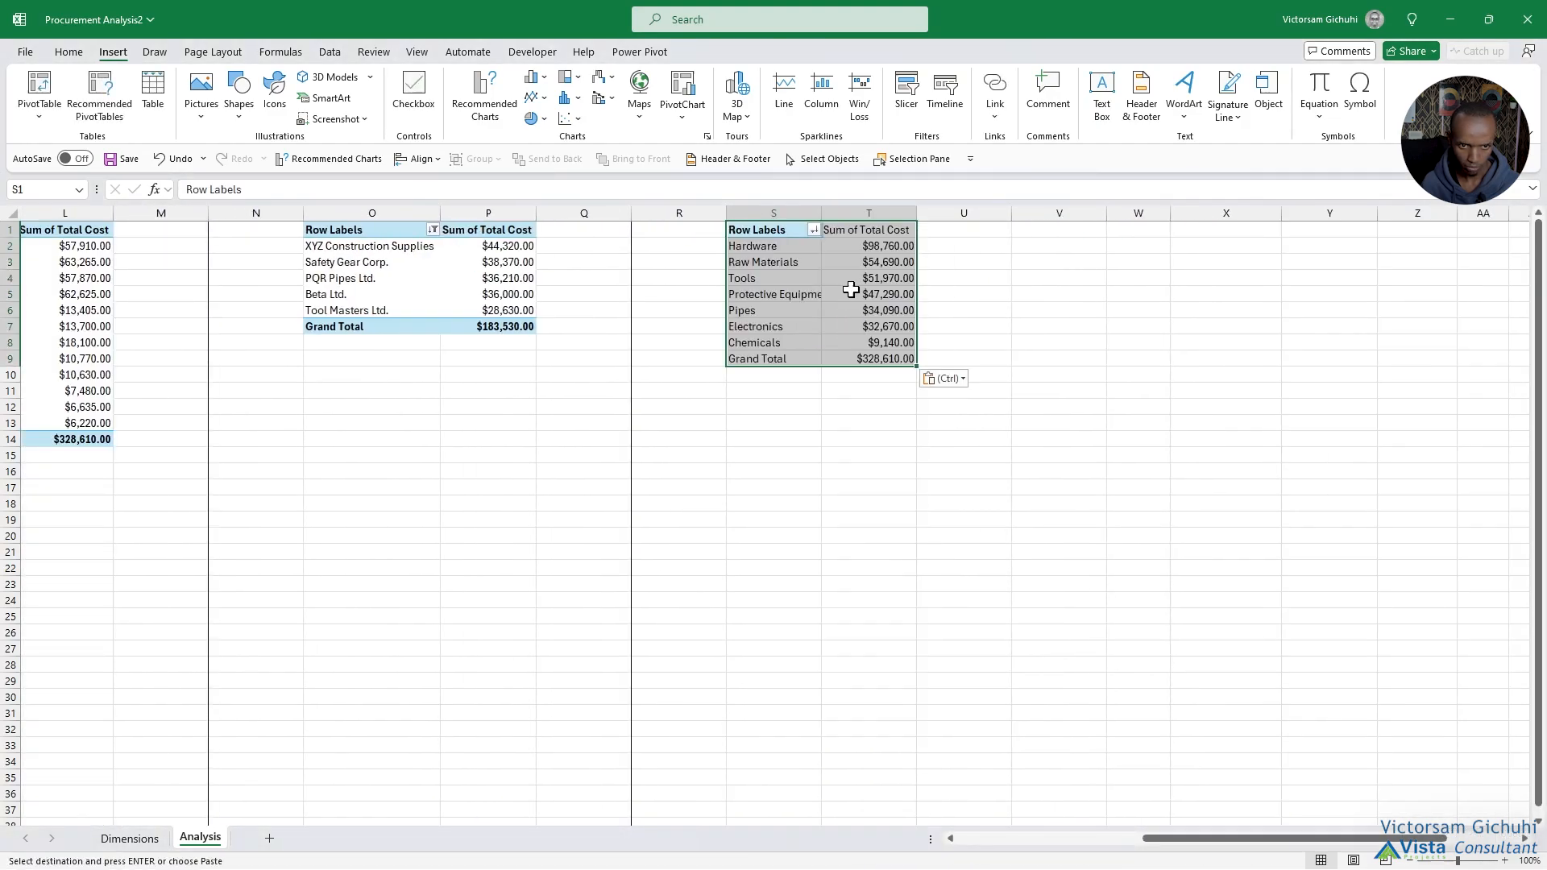
Add the Budget table's Budget field as a summed value to the category PivotTable at S1.
left_click(859, 249)
left_click(1285, 343)
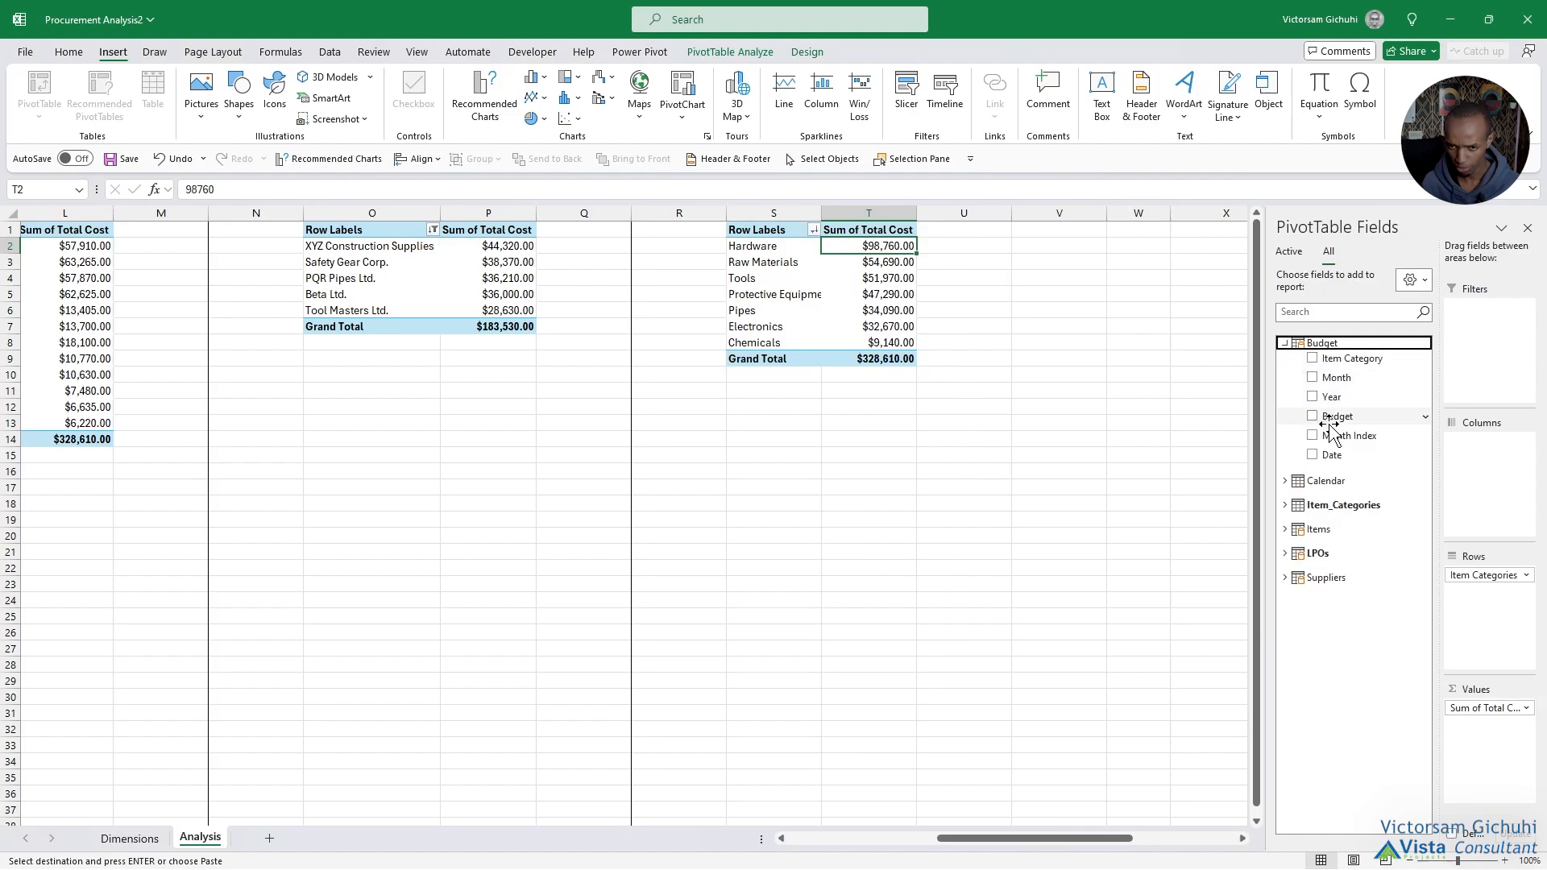
left_click_drag(1337, 416, 1484, 783)
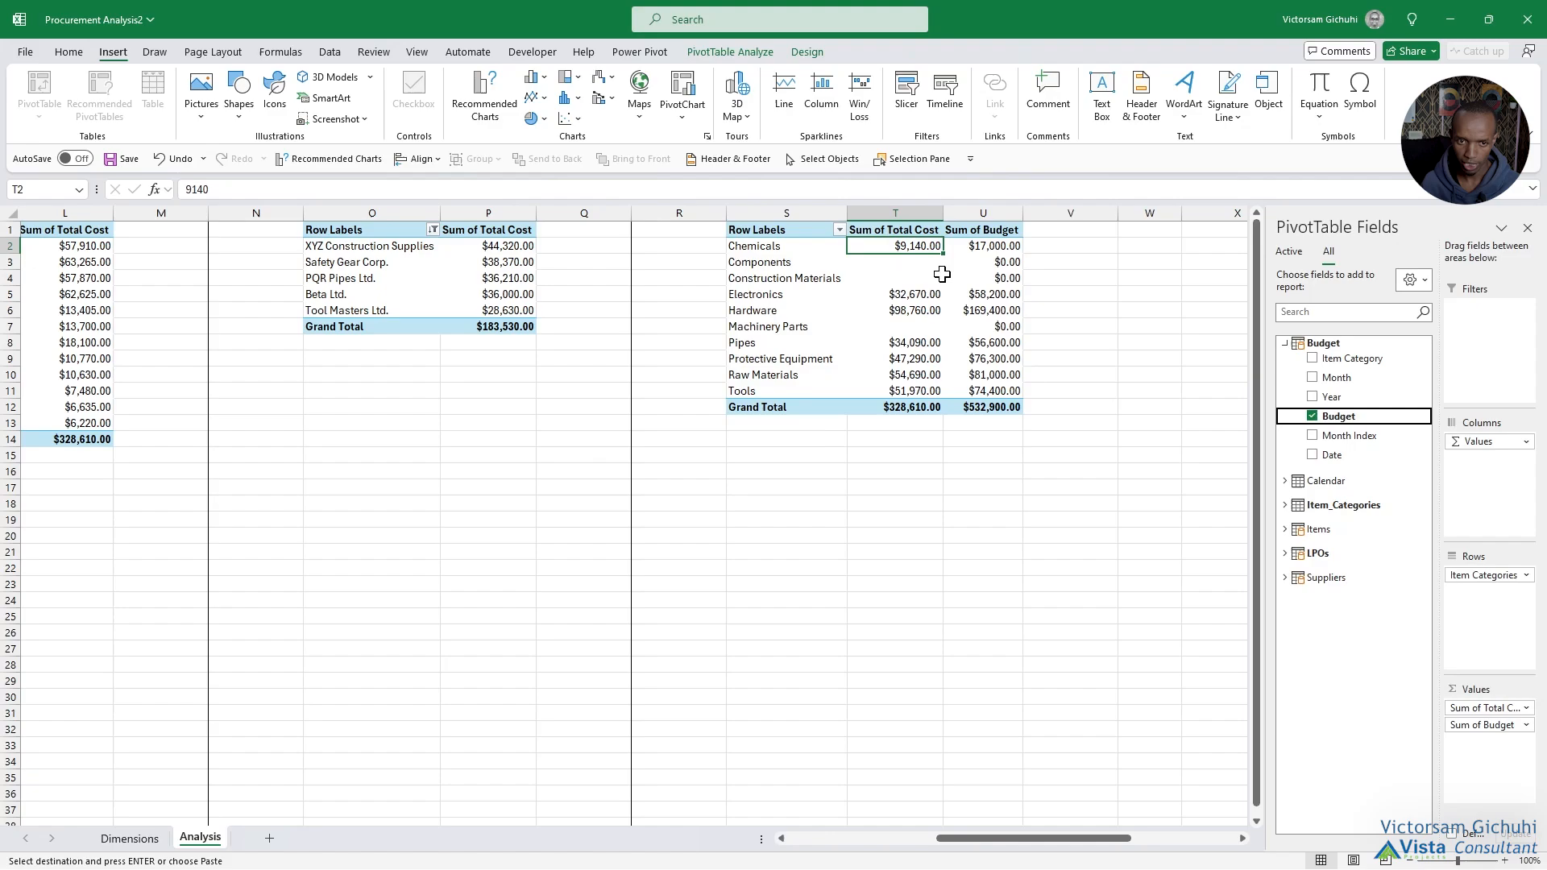
Filter the category PivotTable at S1 to items whose Sum of Total Cost does not equal 0 and sort that cost from largest to smallest.
left_click_drag(927, 260, 999, 282)
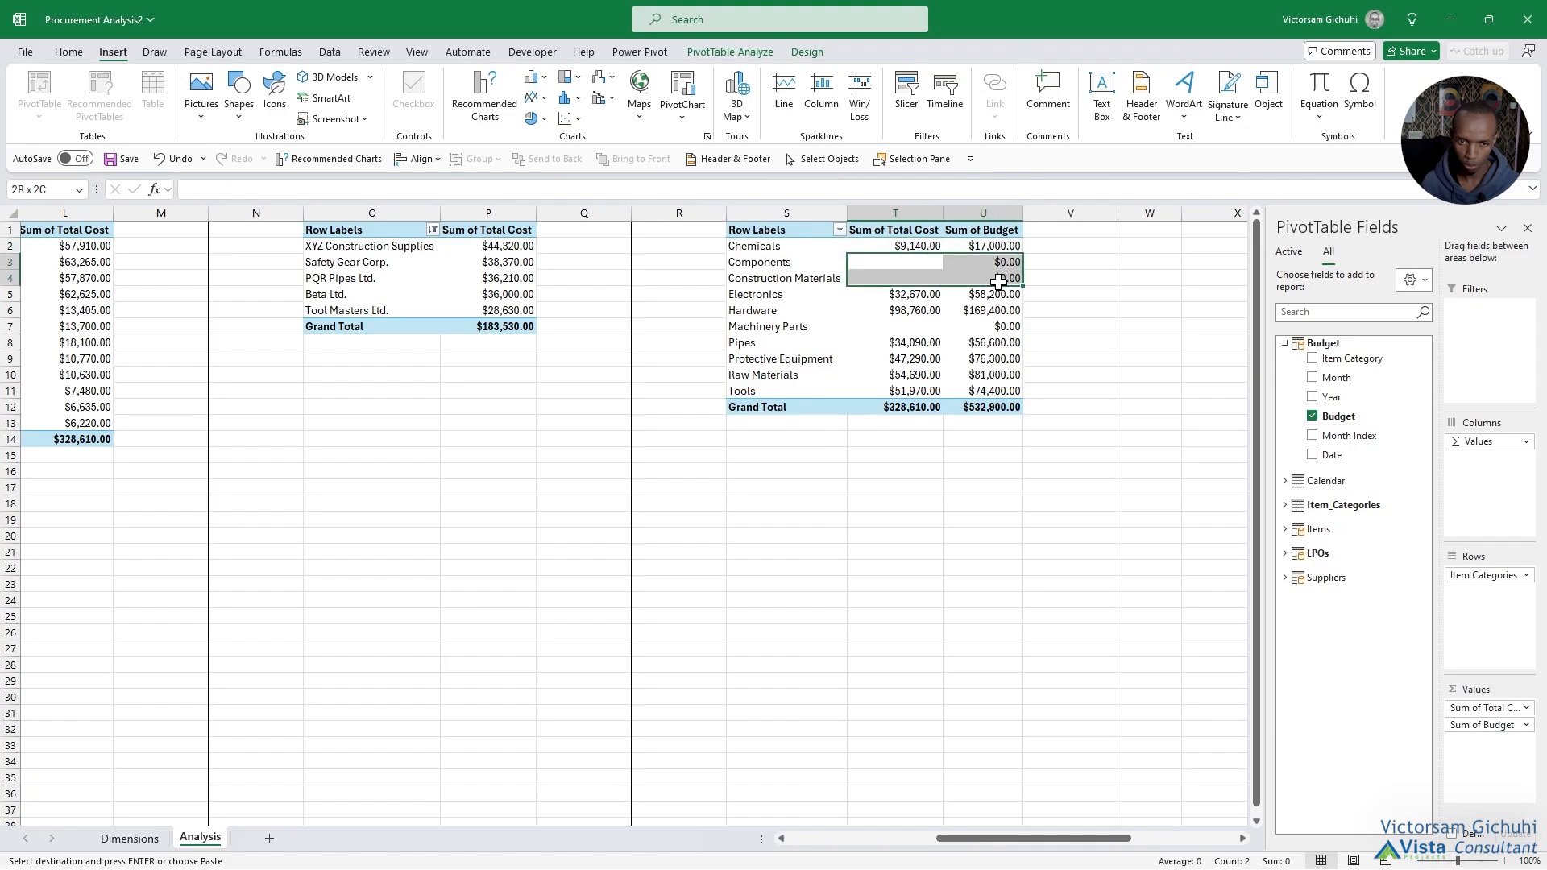
left_click(838, 231)
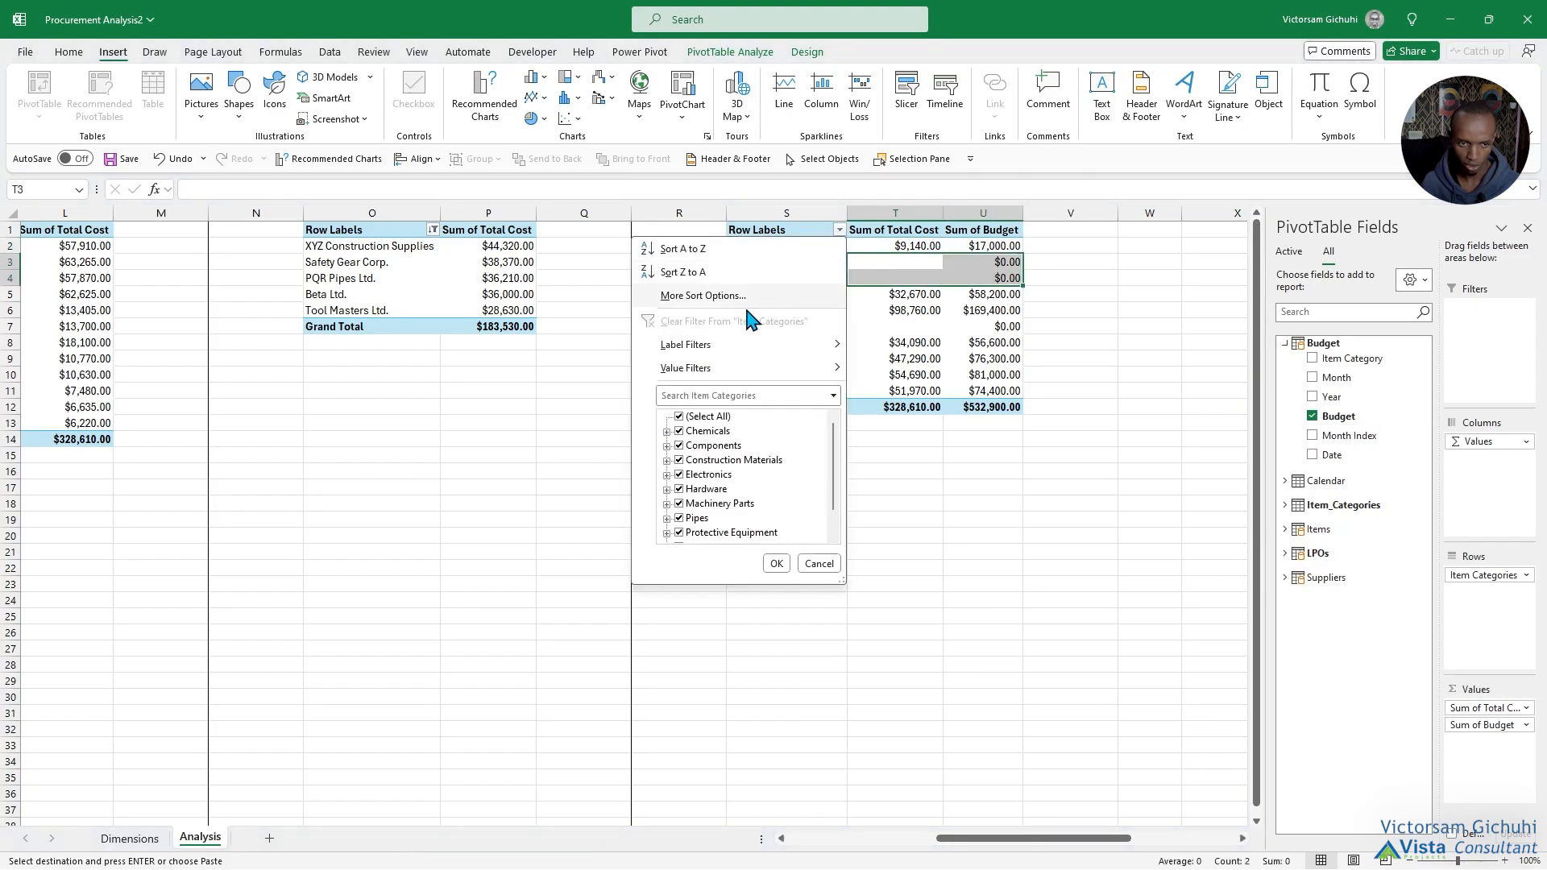
mouse_move(714, 372)
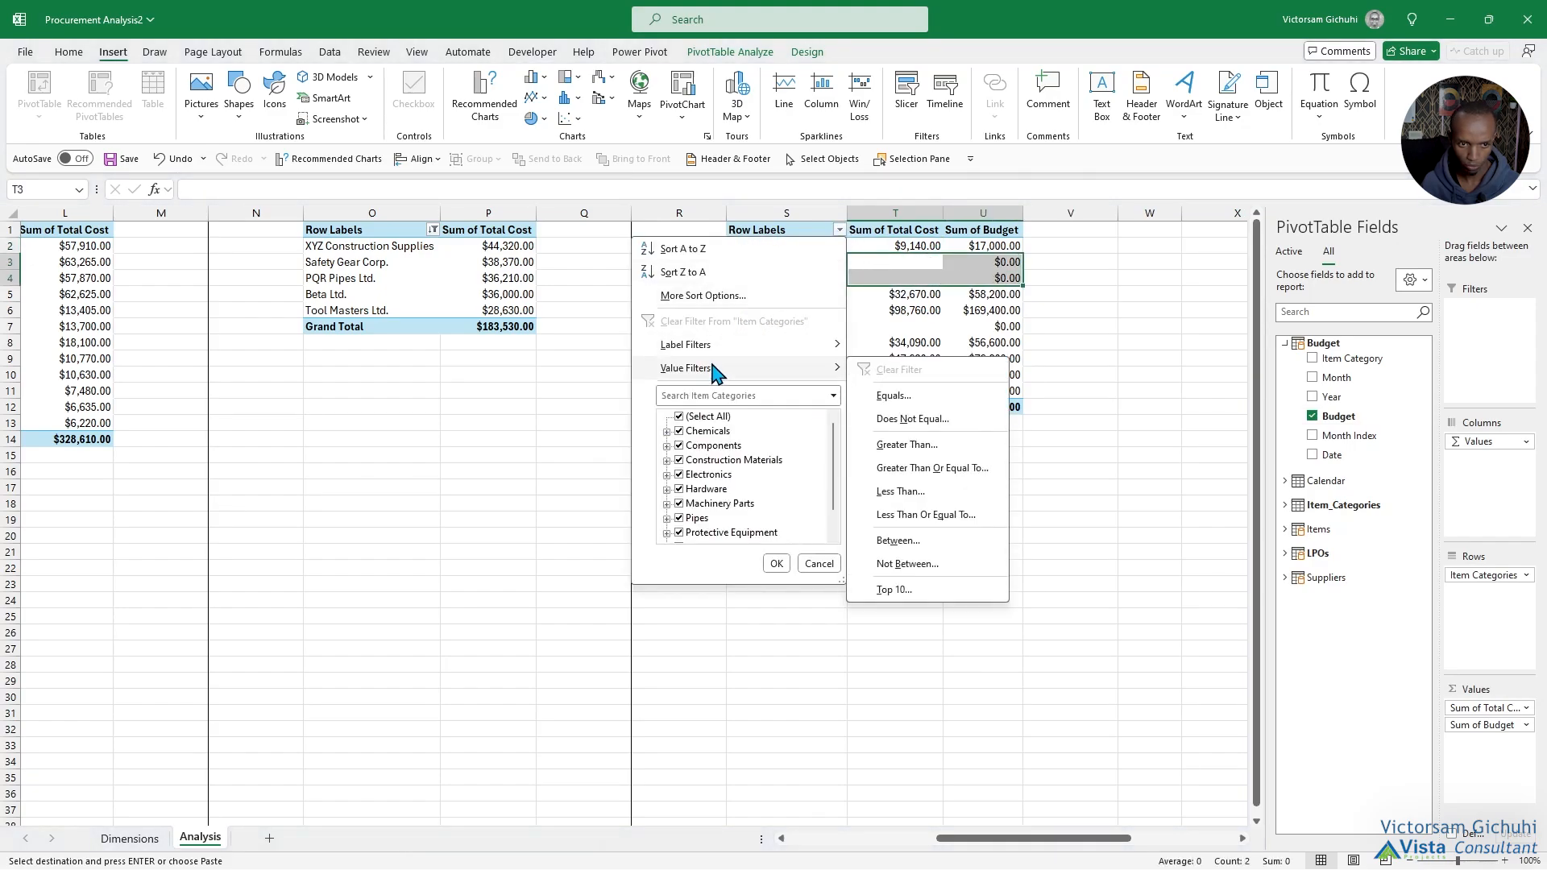
left_click(922, 420)
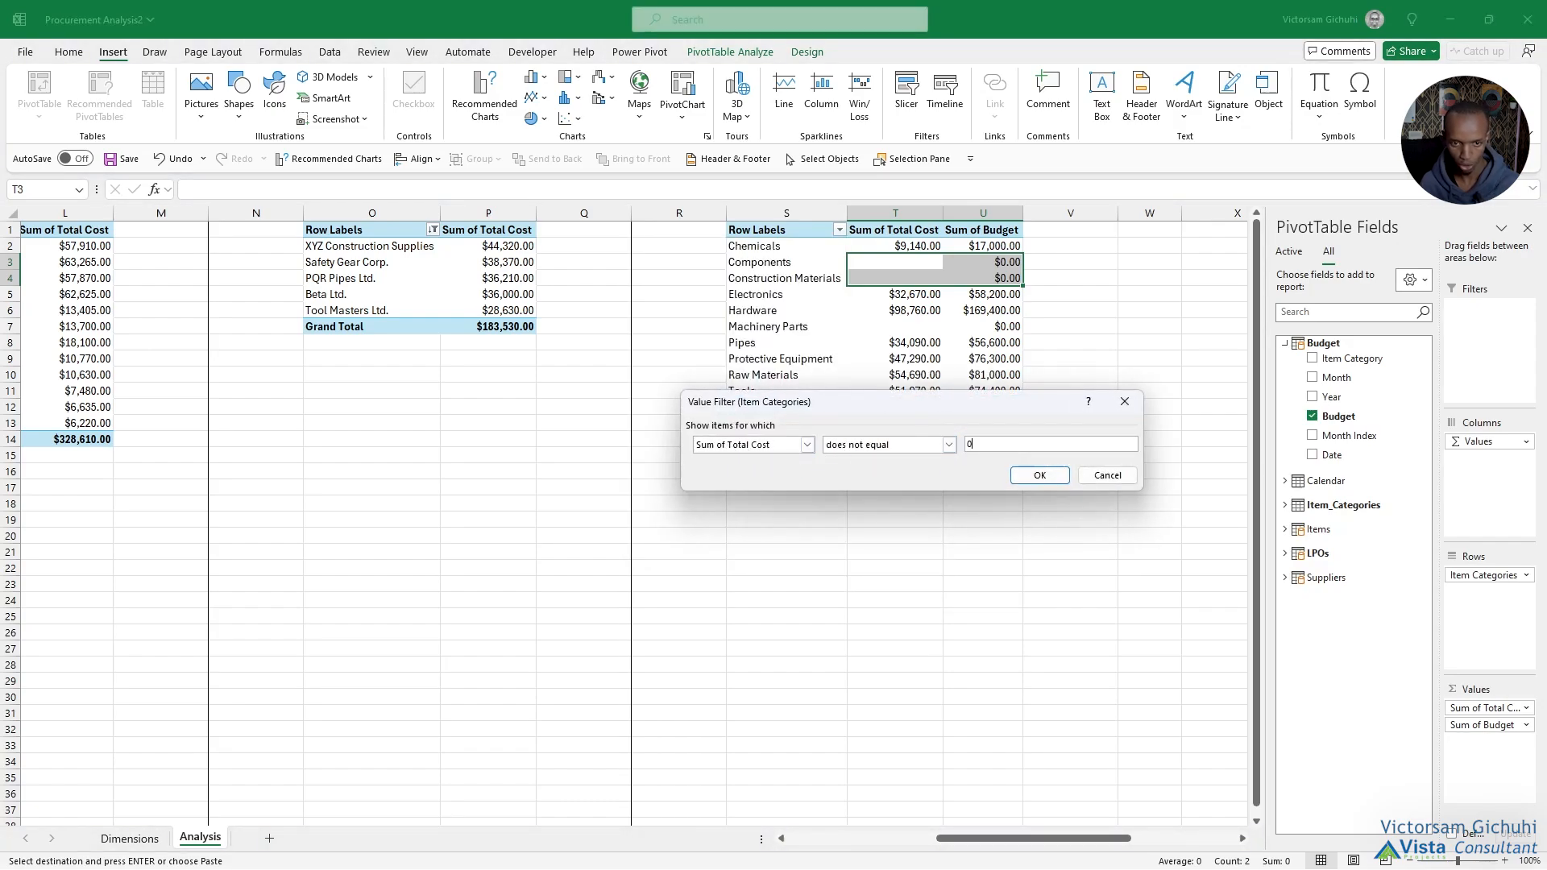
left_click(1031, 478)
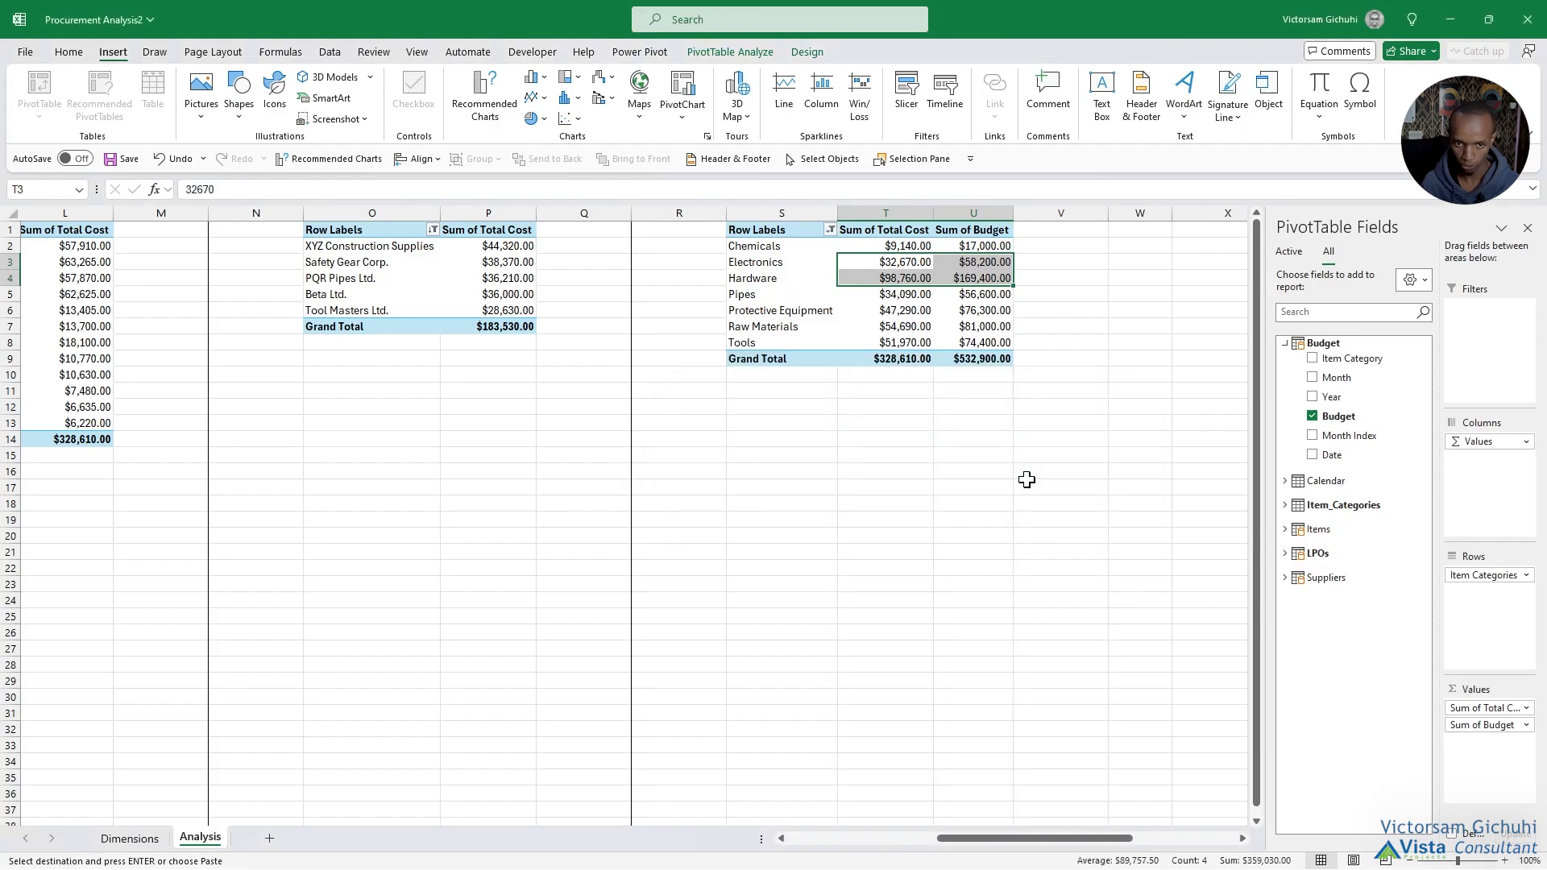
left_click(903, 244)
right_click(902, 244)
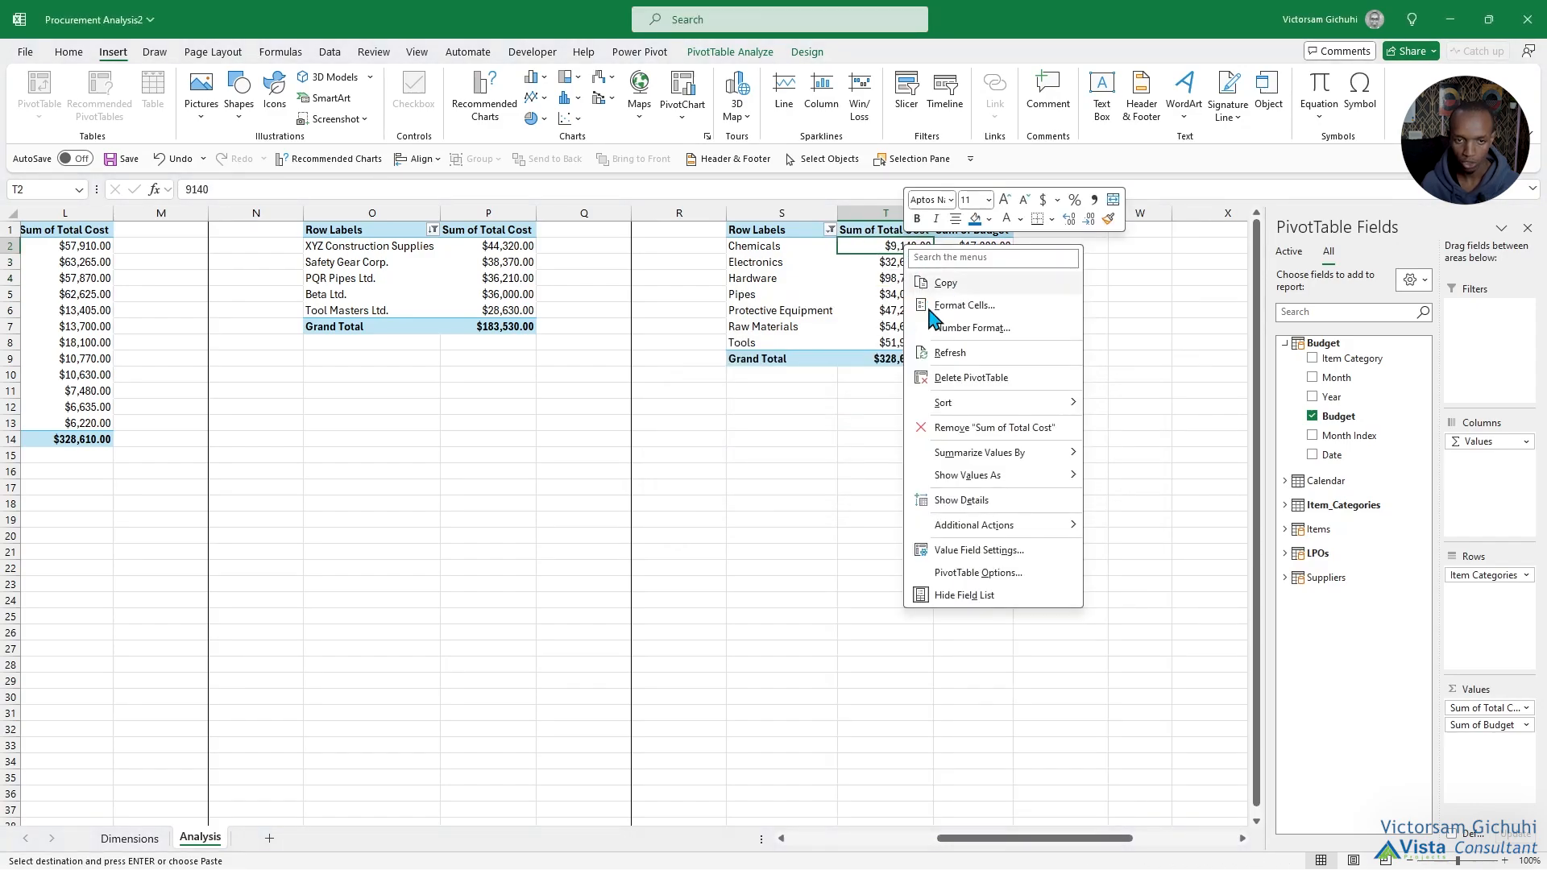
mouse_move(975, 405)
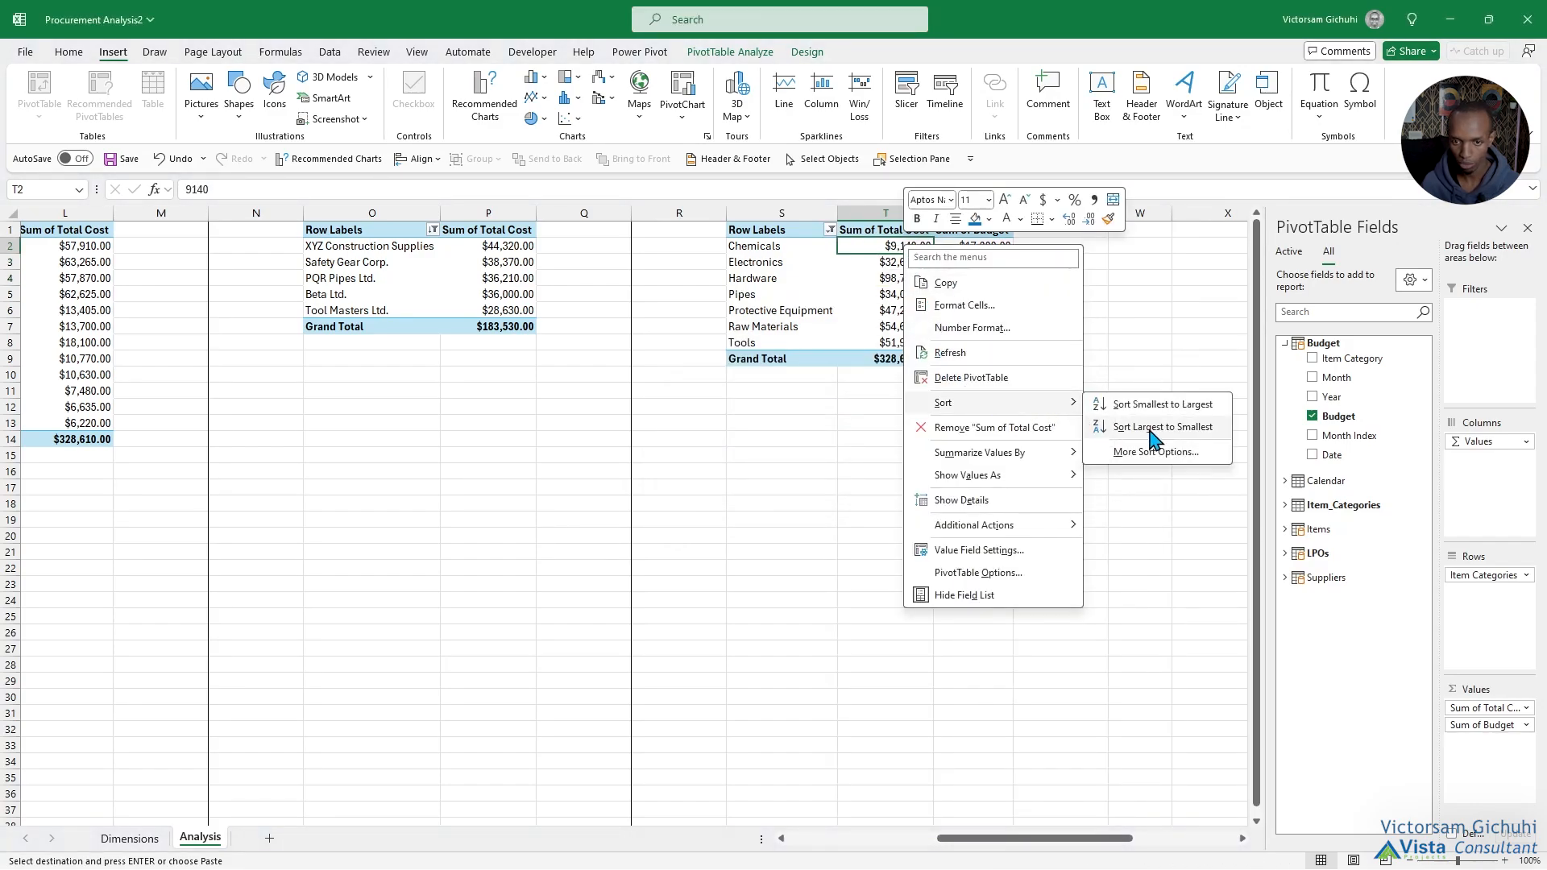
left_click(1151, 428)
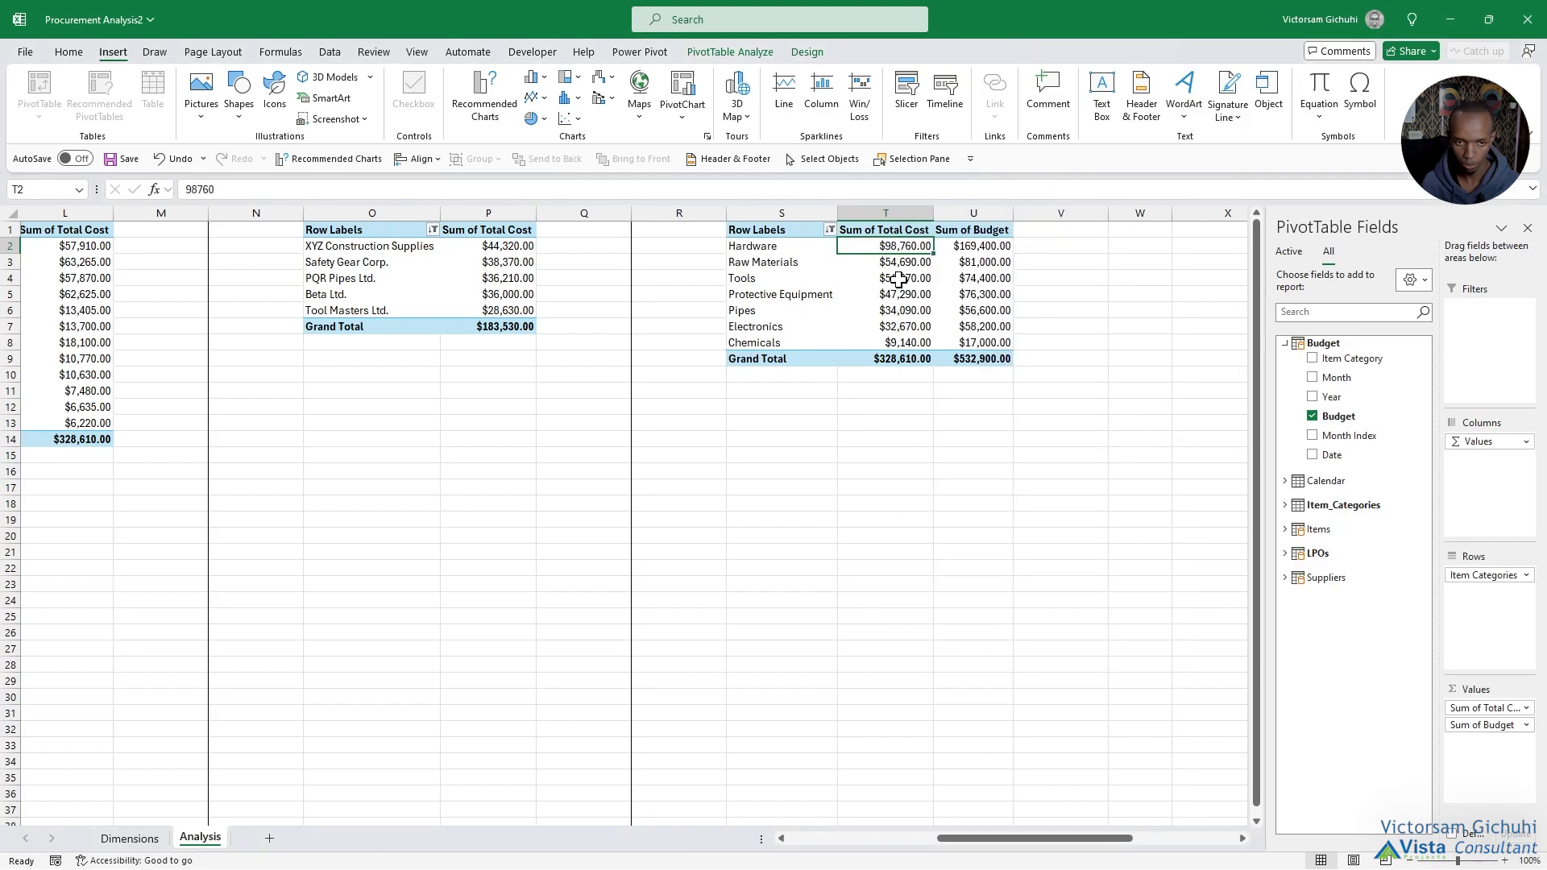
Copy the monthly cost PivotTable in K1:L14 and paste the copy at X1.
left_click_drag(1055, 839, 1001, 839)
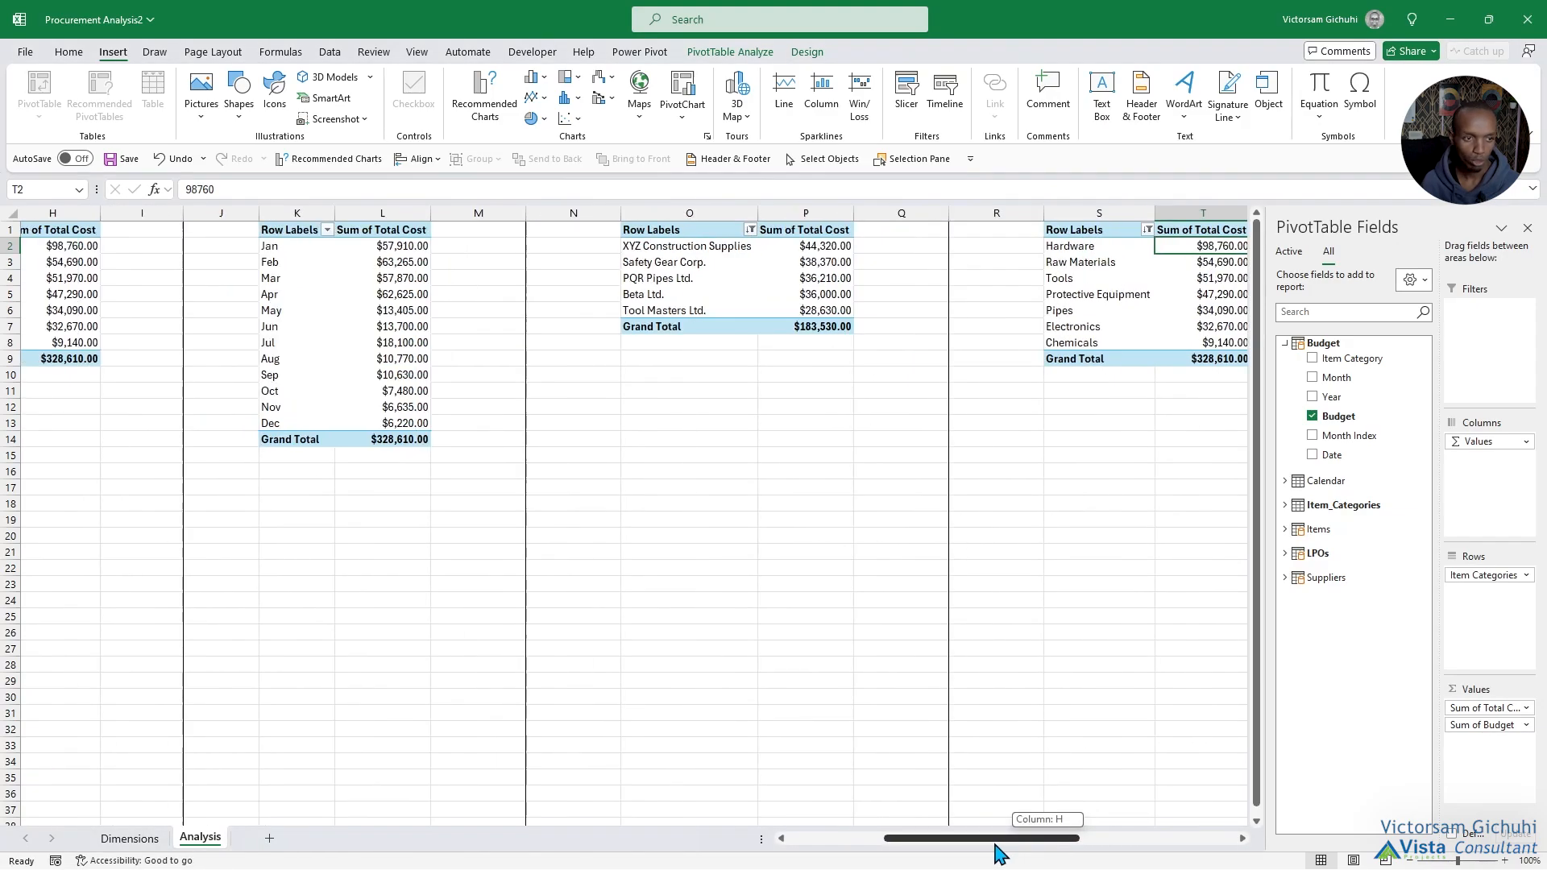
left_click_drag(311, 235, 409, 439)
right_click(417, 388)
left_click(467, 426)
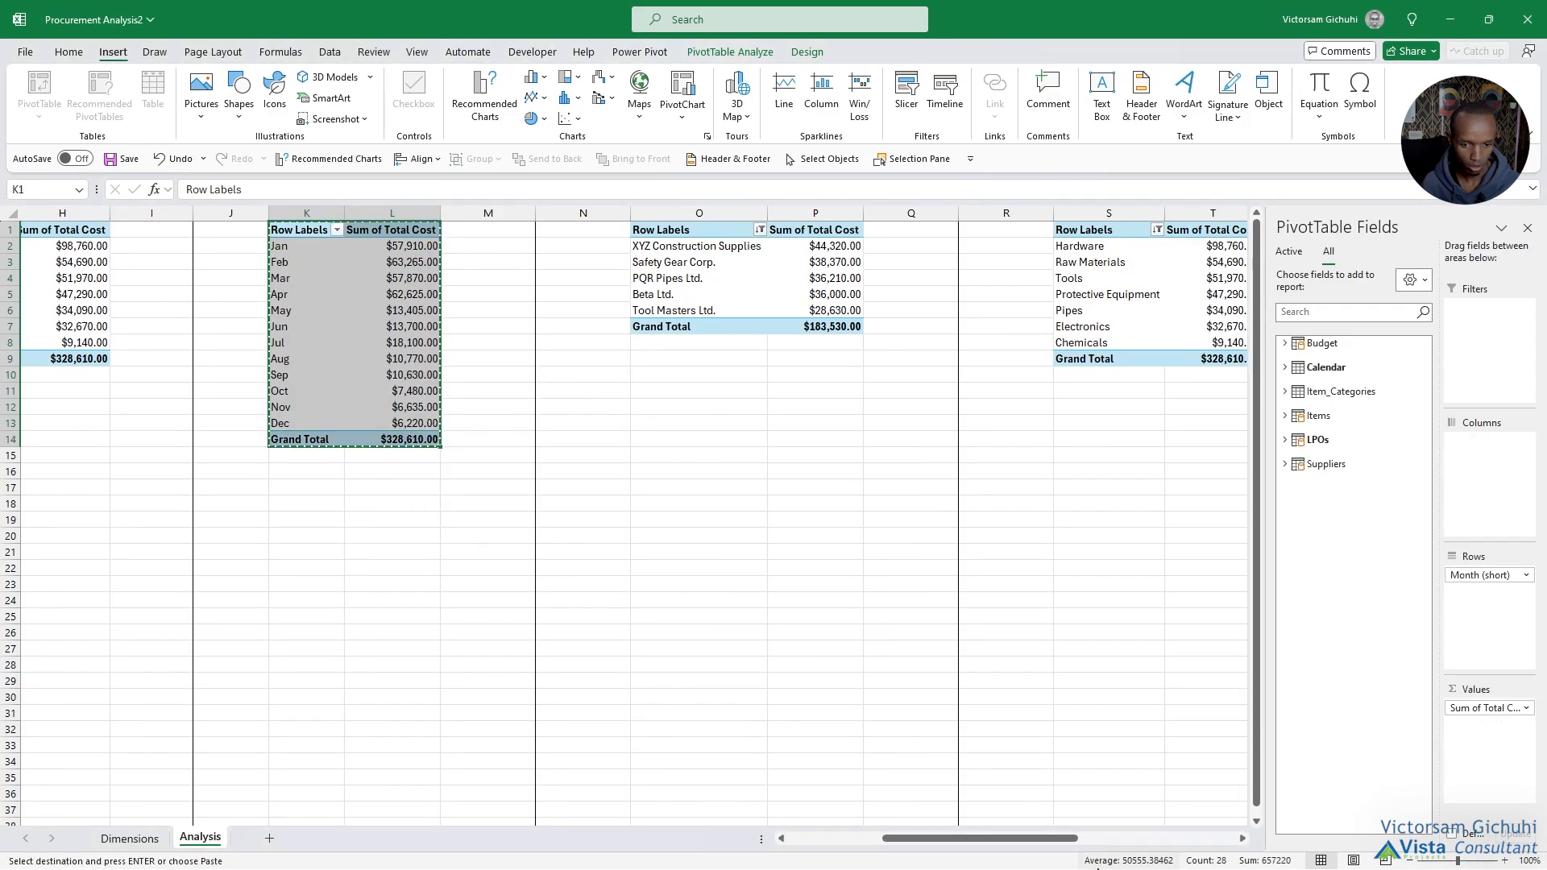
left_click_drag(1032, 839, 1273, 838)
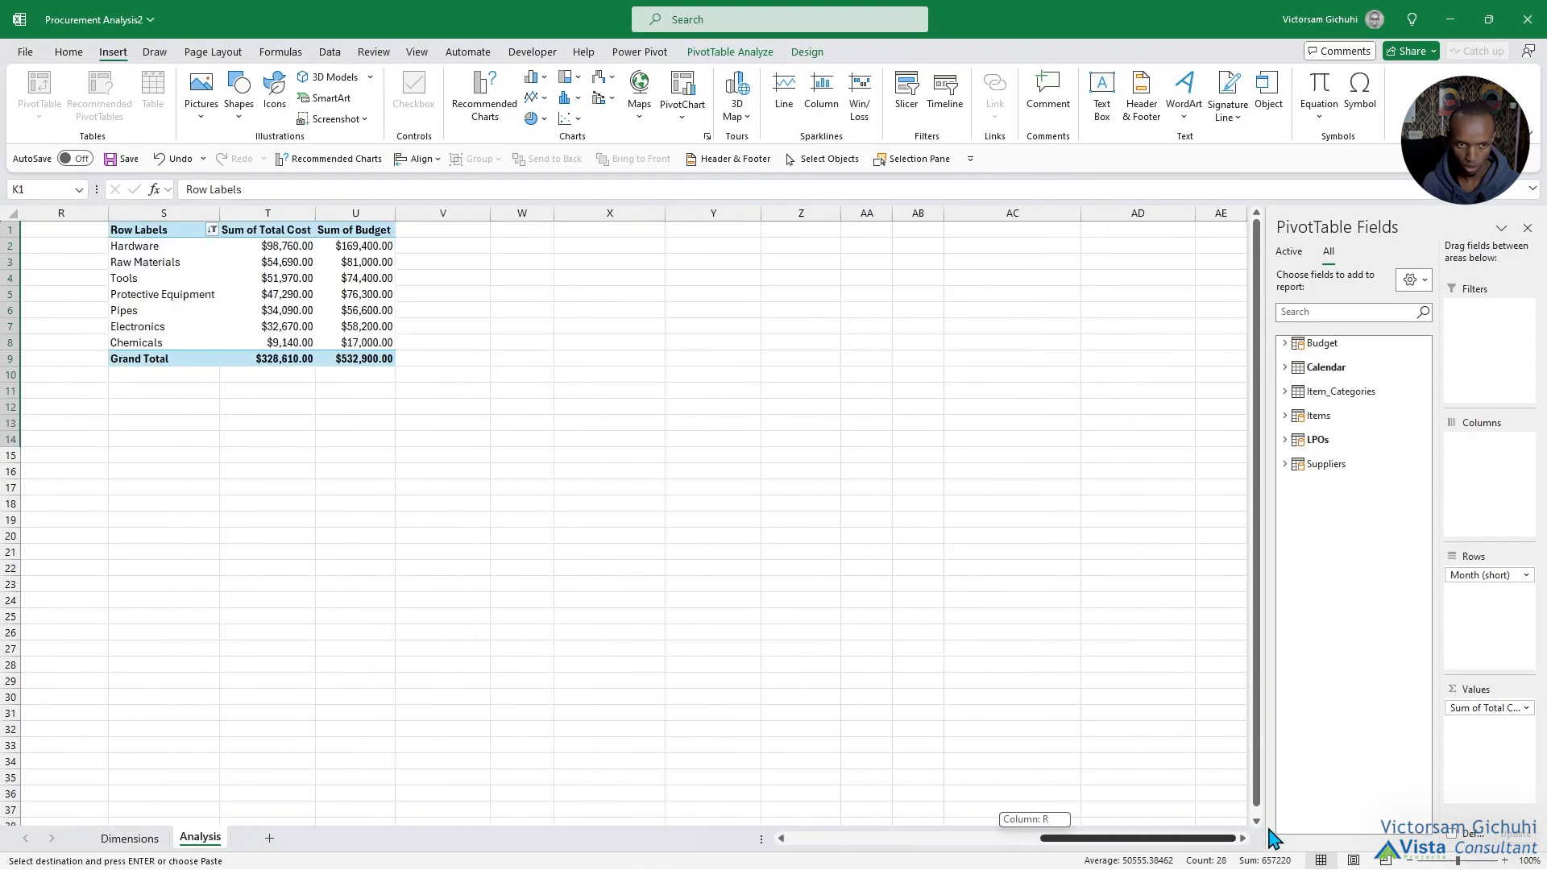
right_click(602, 234)
left_click(646, 337)
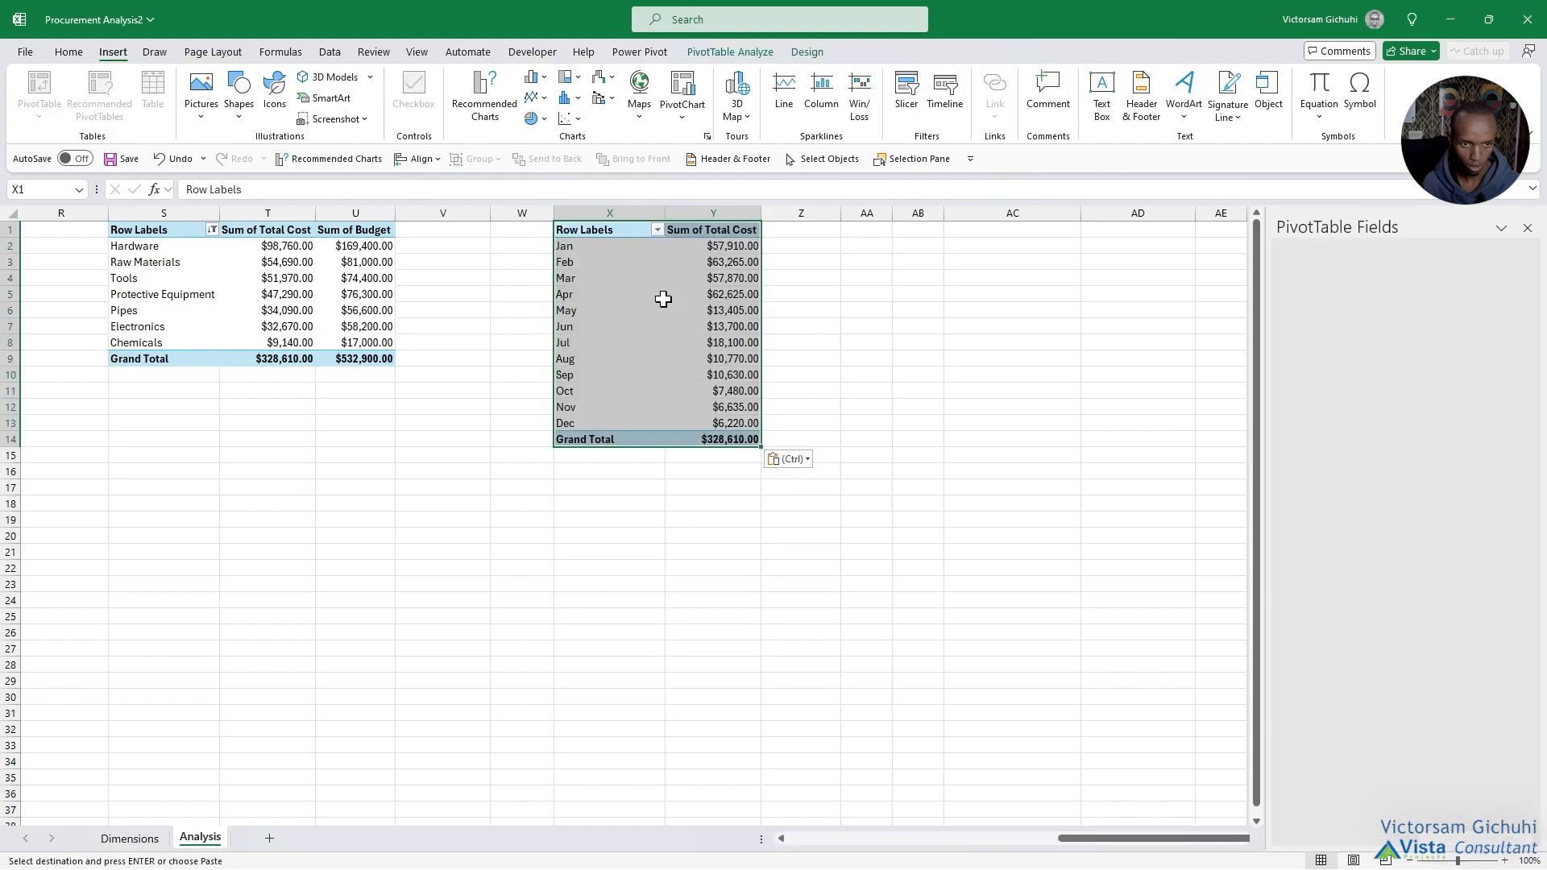
Add the Budget table's Budget field as a summed value to the monthly PivotTable at X1.
left_click(663, 299)
left_click(1284, 343)
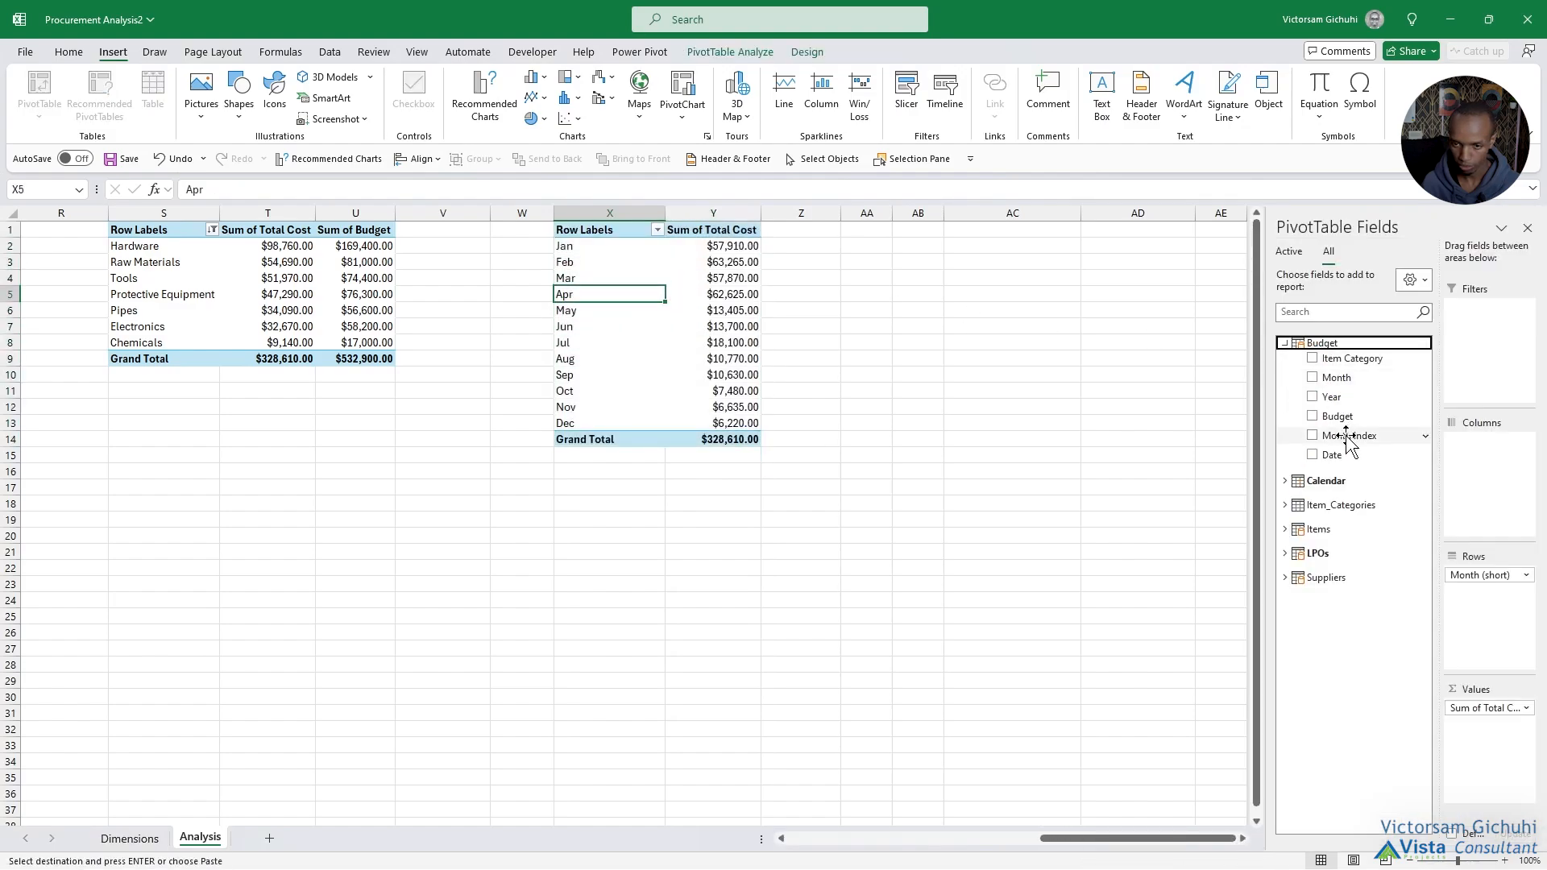
left_click_drag(1339, 416, 1497, 778)
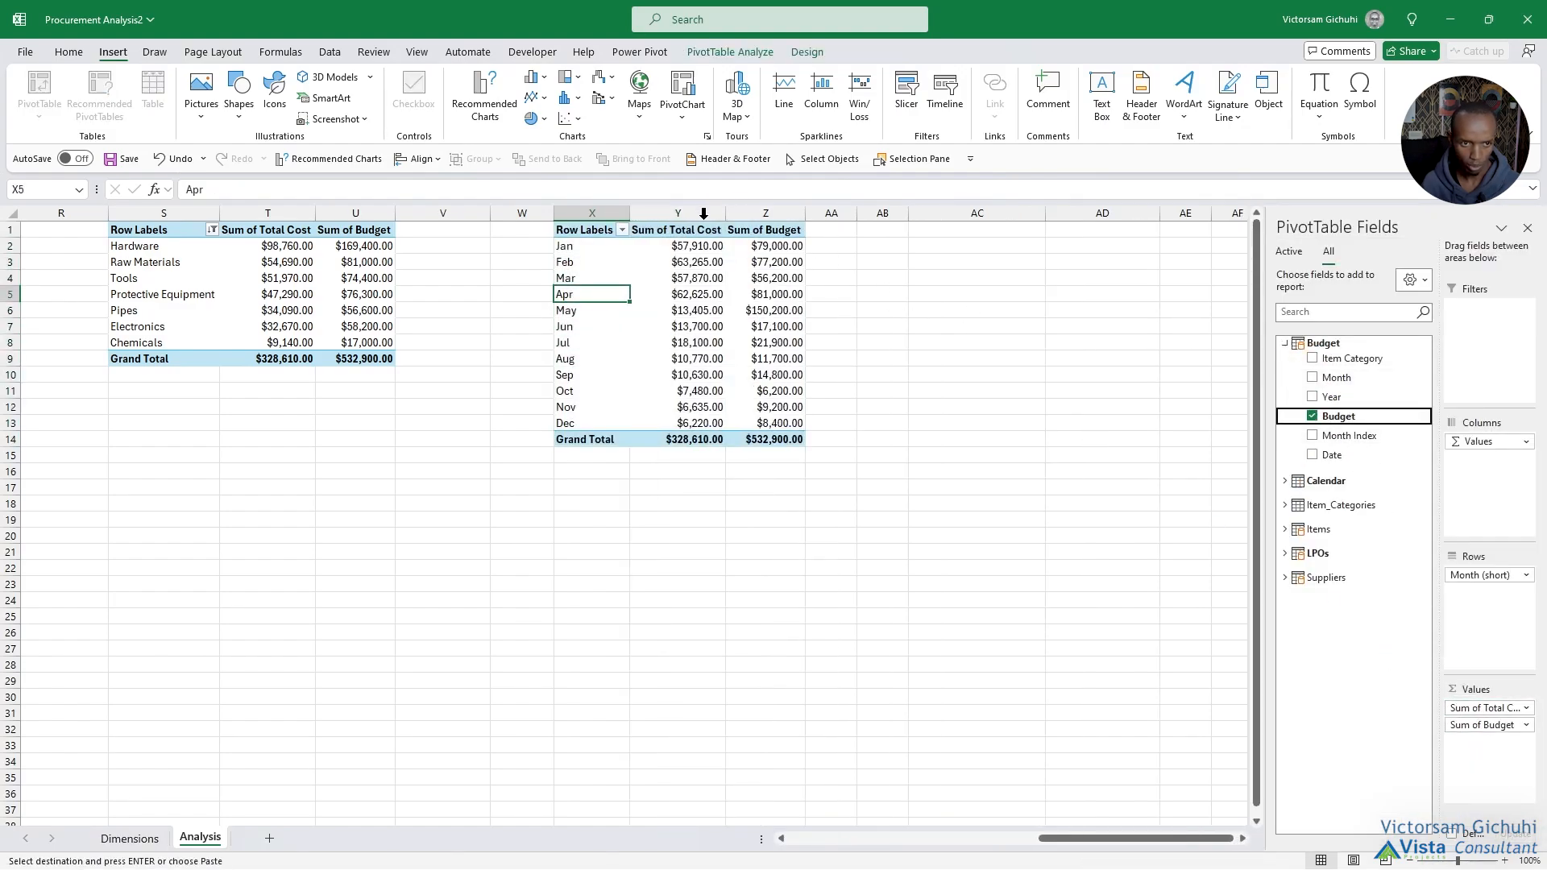
Filter the monthly PivotTable at X1 to months whose Sum of Total Cost does not equal 0.
left_click(622, 231)
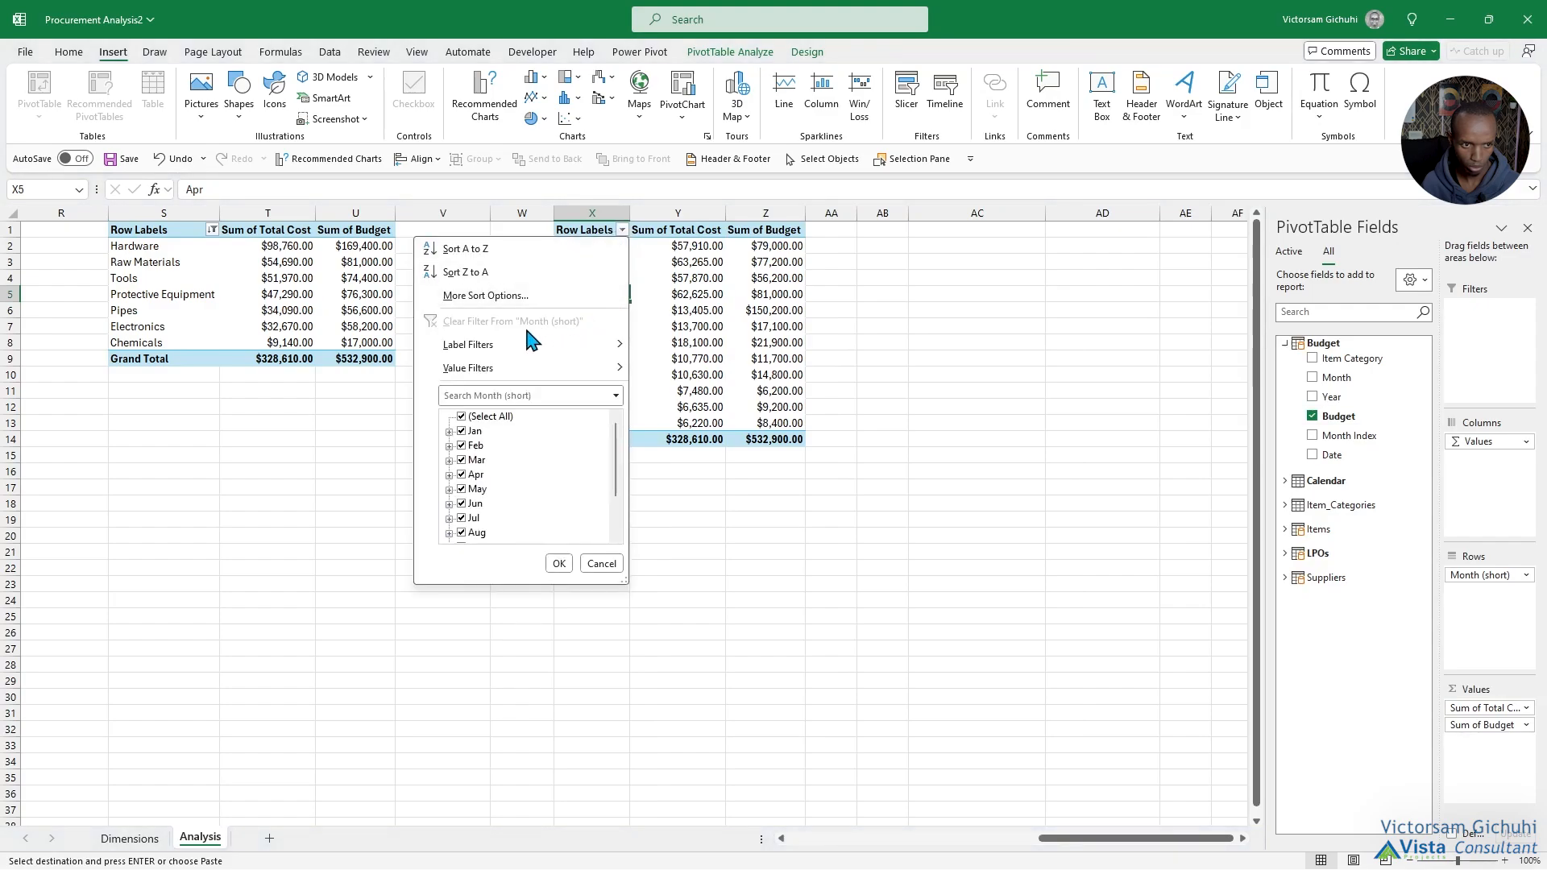
mouse_move(514, 367)
left_click(736, 427)
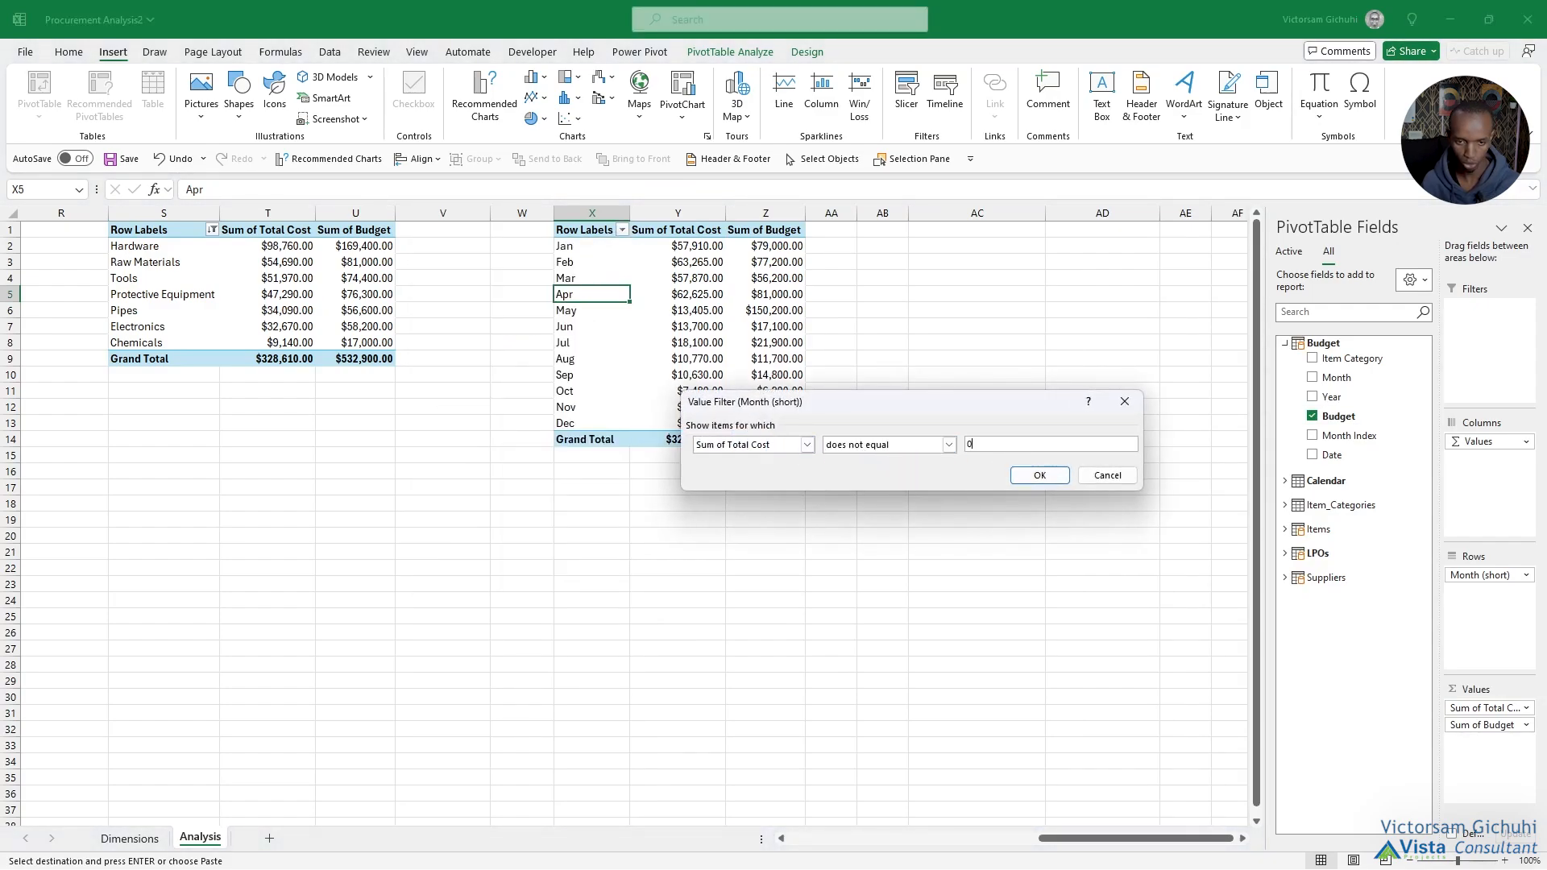
left_click(1038, 477)
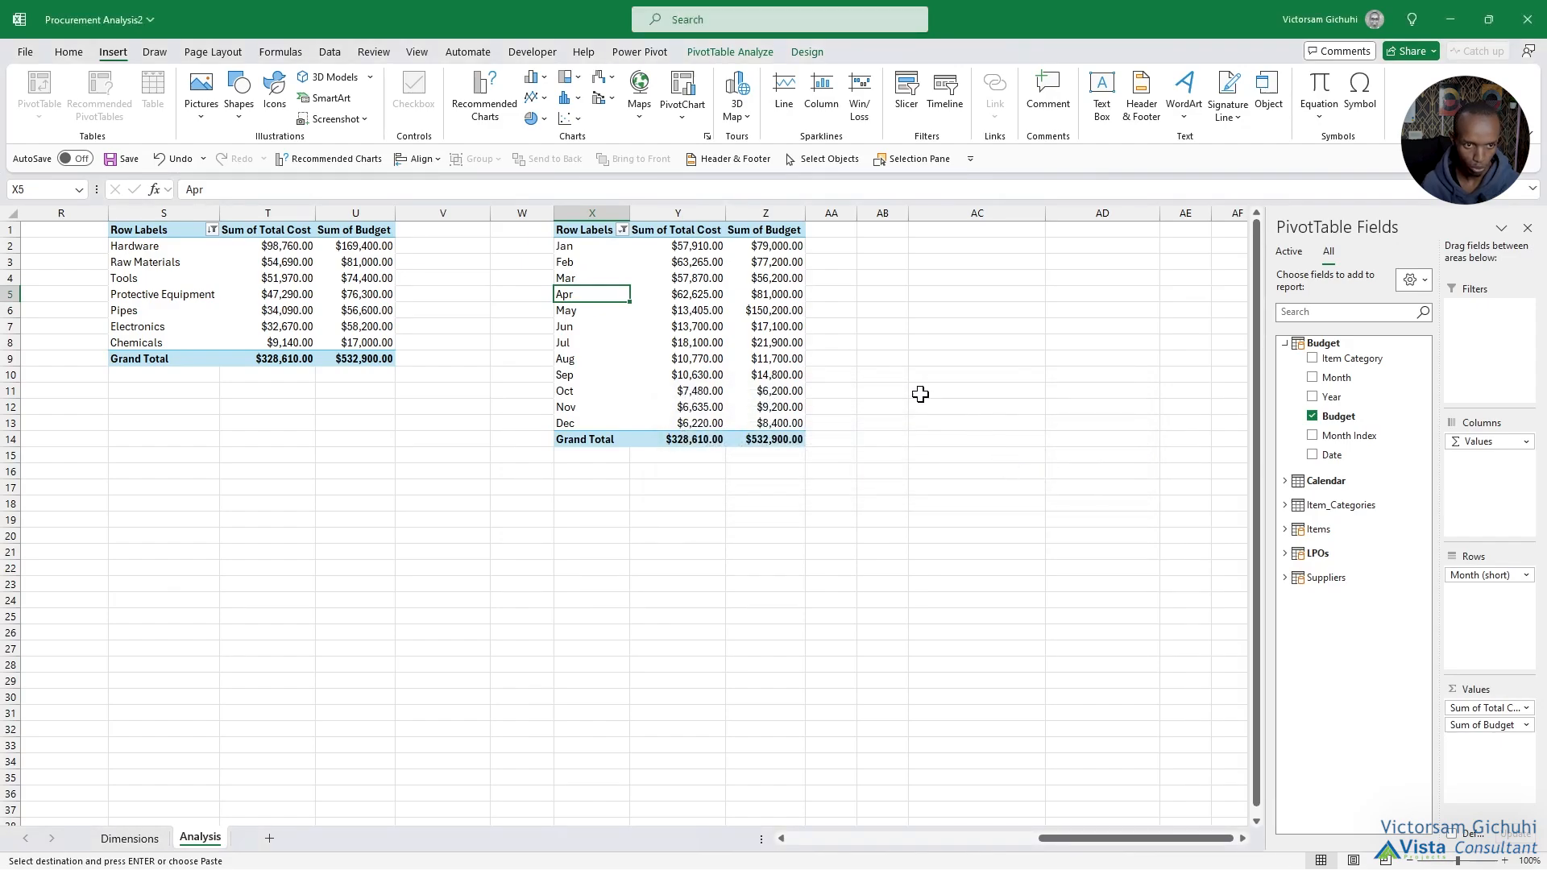
Apply a right border to columns V and AB to separate the PivotTables on the Analysis sheet.
left_click(448, 212)
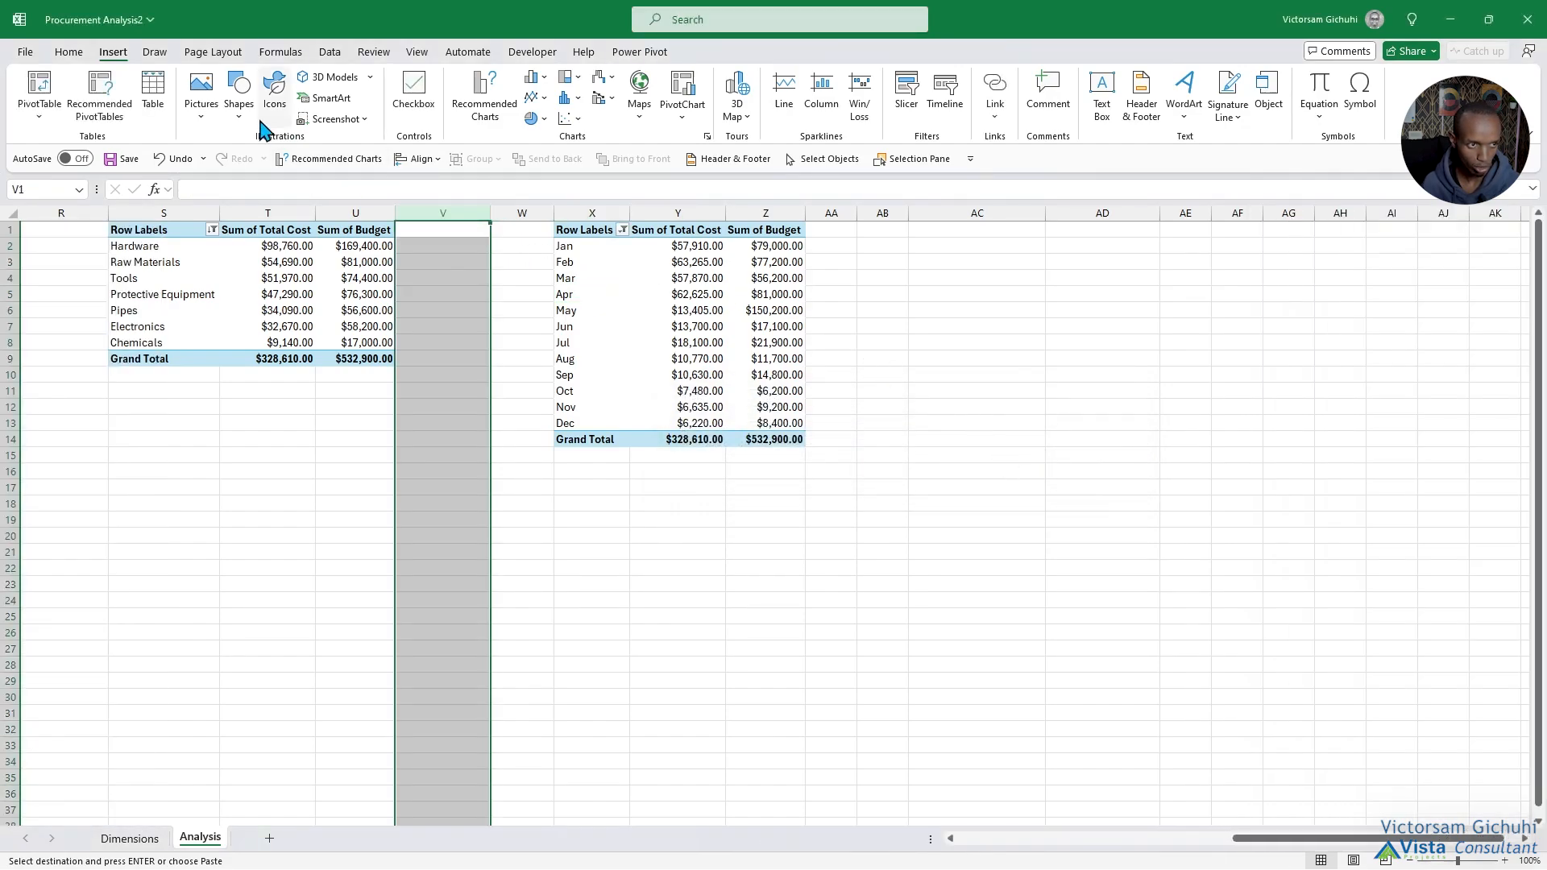
left_click(68, 52)
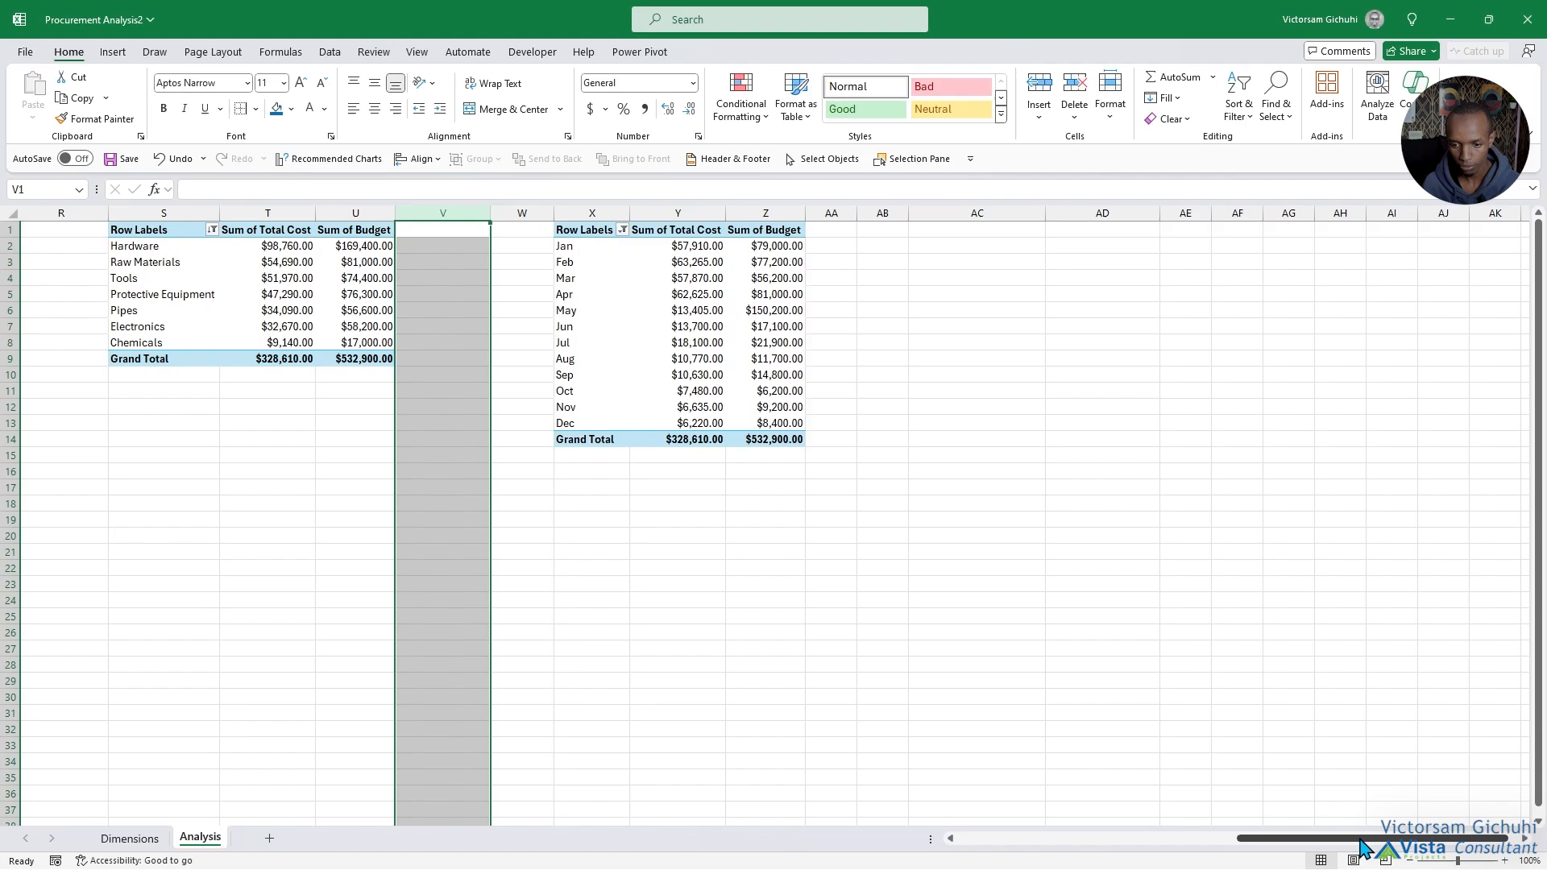
scroll(1358, 846, "left", 2)
left_click(1037, 193)
left_click(1039, 230)
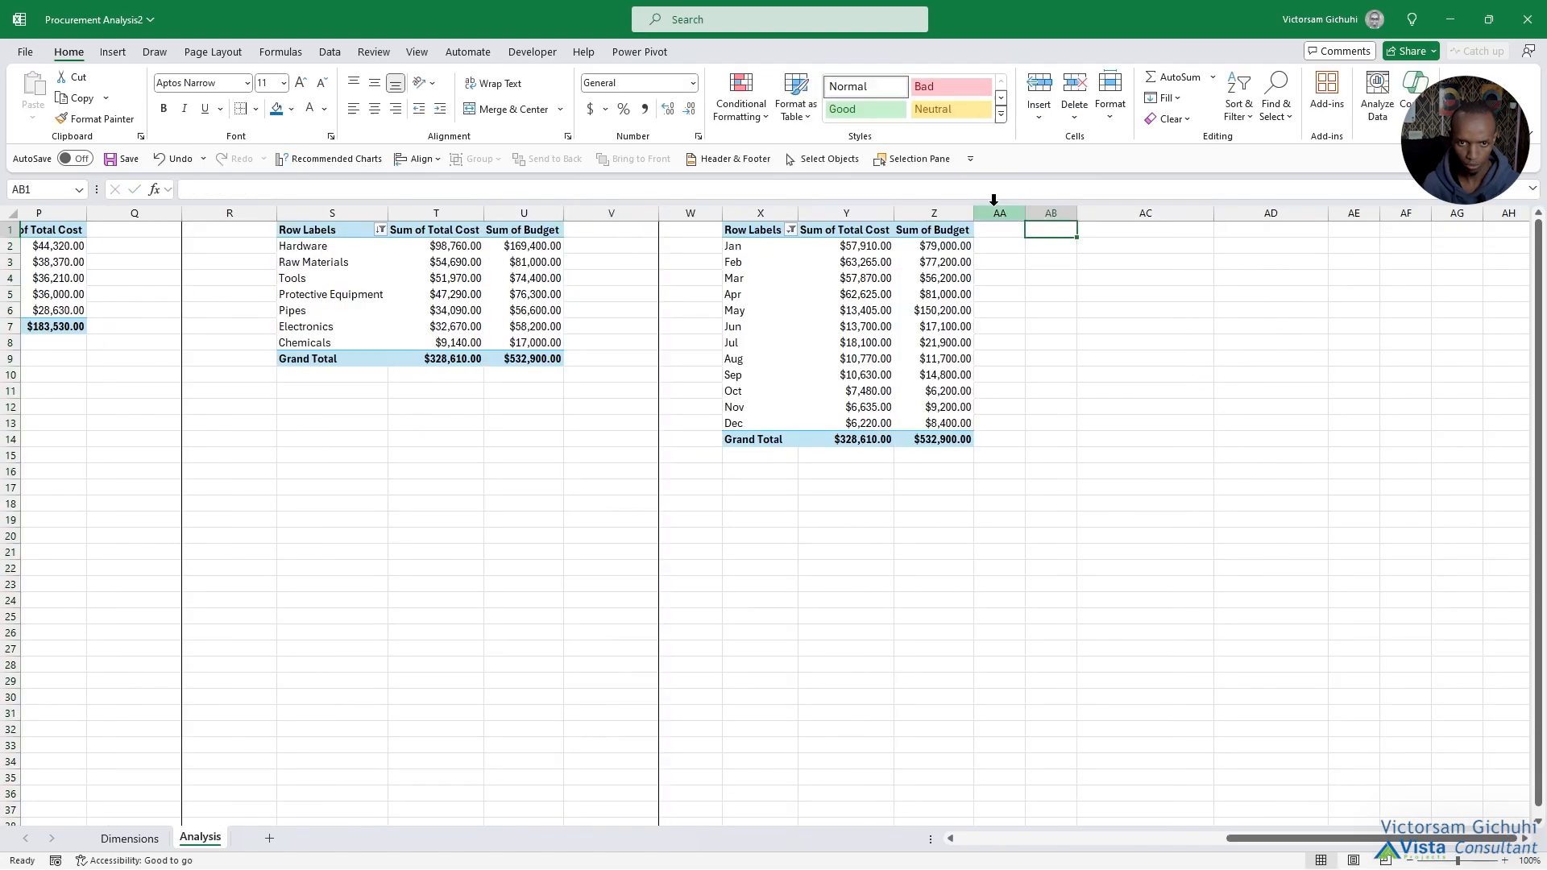
Insert a PivotTable from the Data Model at AD1 with the Suppliers table's Supplier Name as rows.
left_click(1182, 230)
left_click(112, 51)
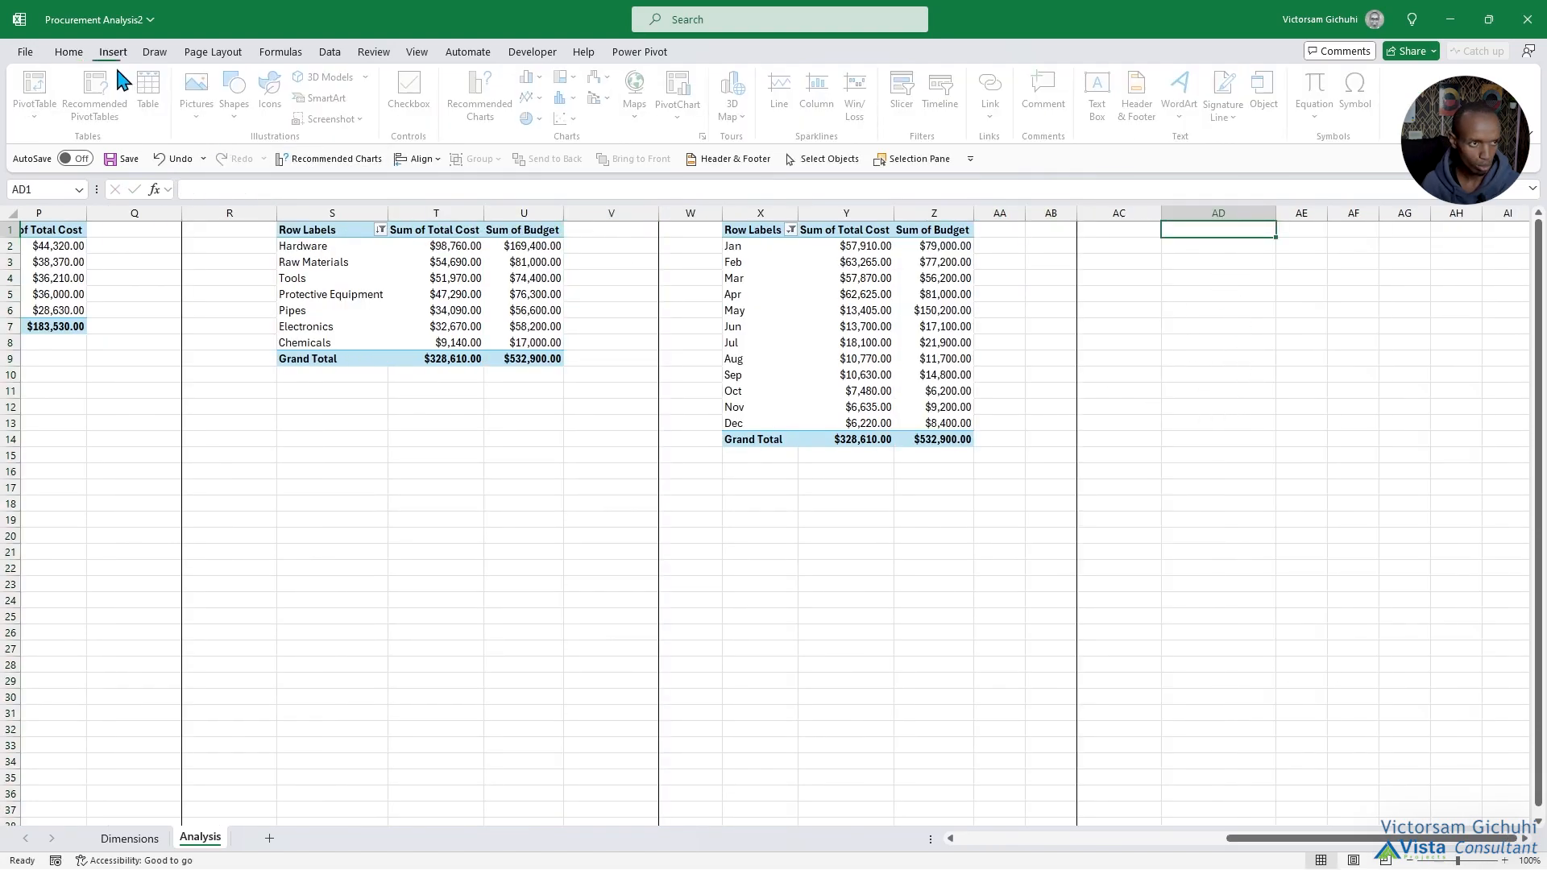
left_click(38, 112)
left_click(64, 190)
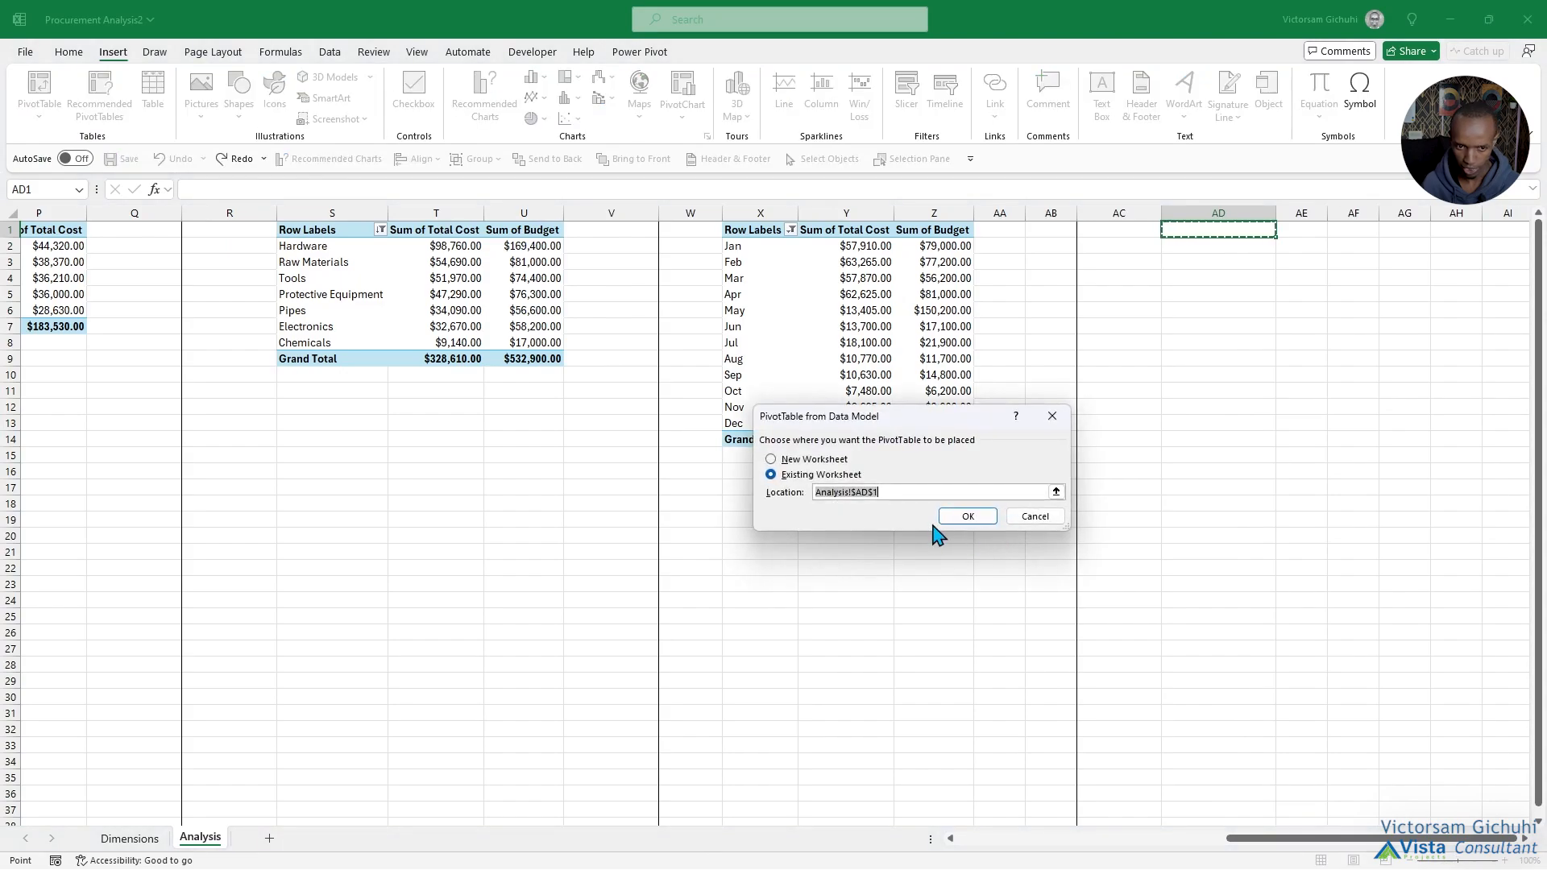
left_click(967, 522)
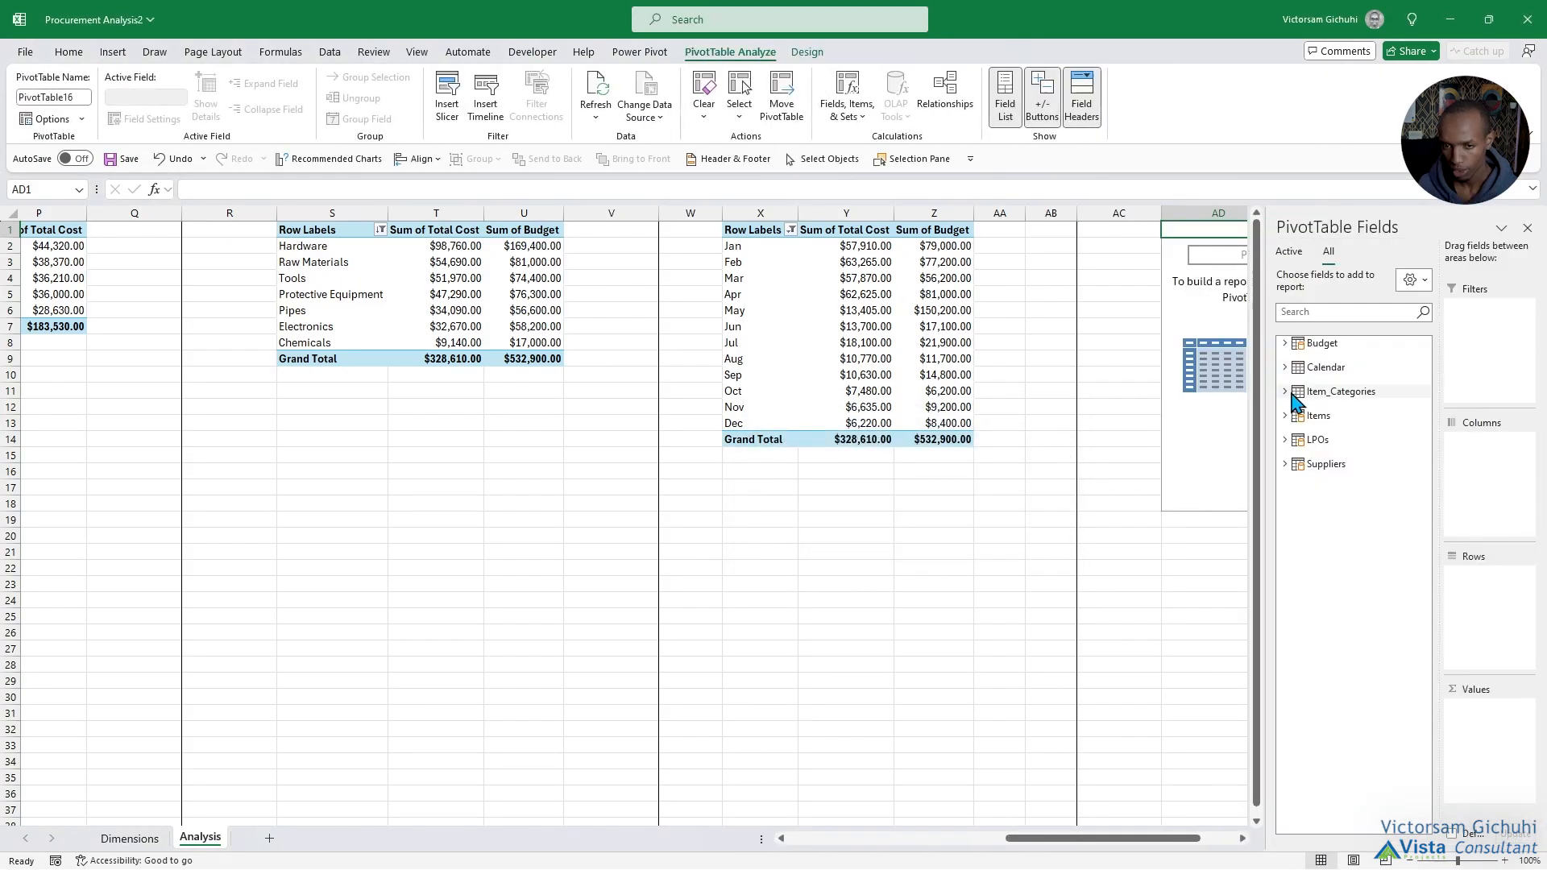
left_click(1286, 464)
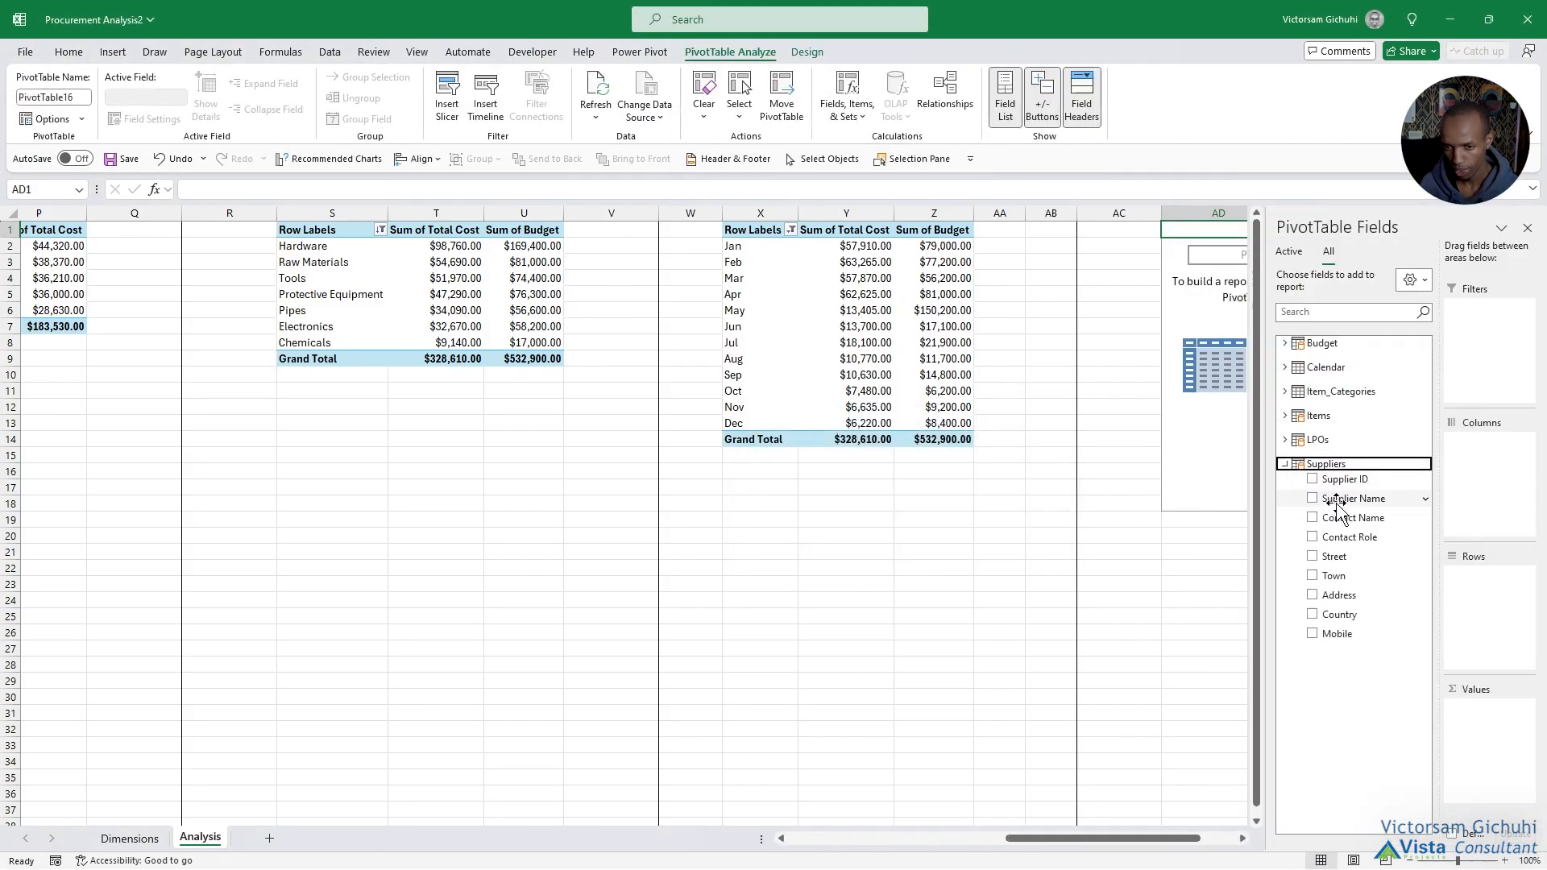
left_click_drag(1326, 500, 1484, 622)
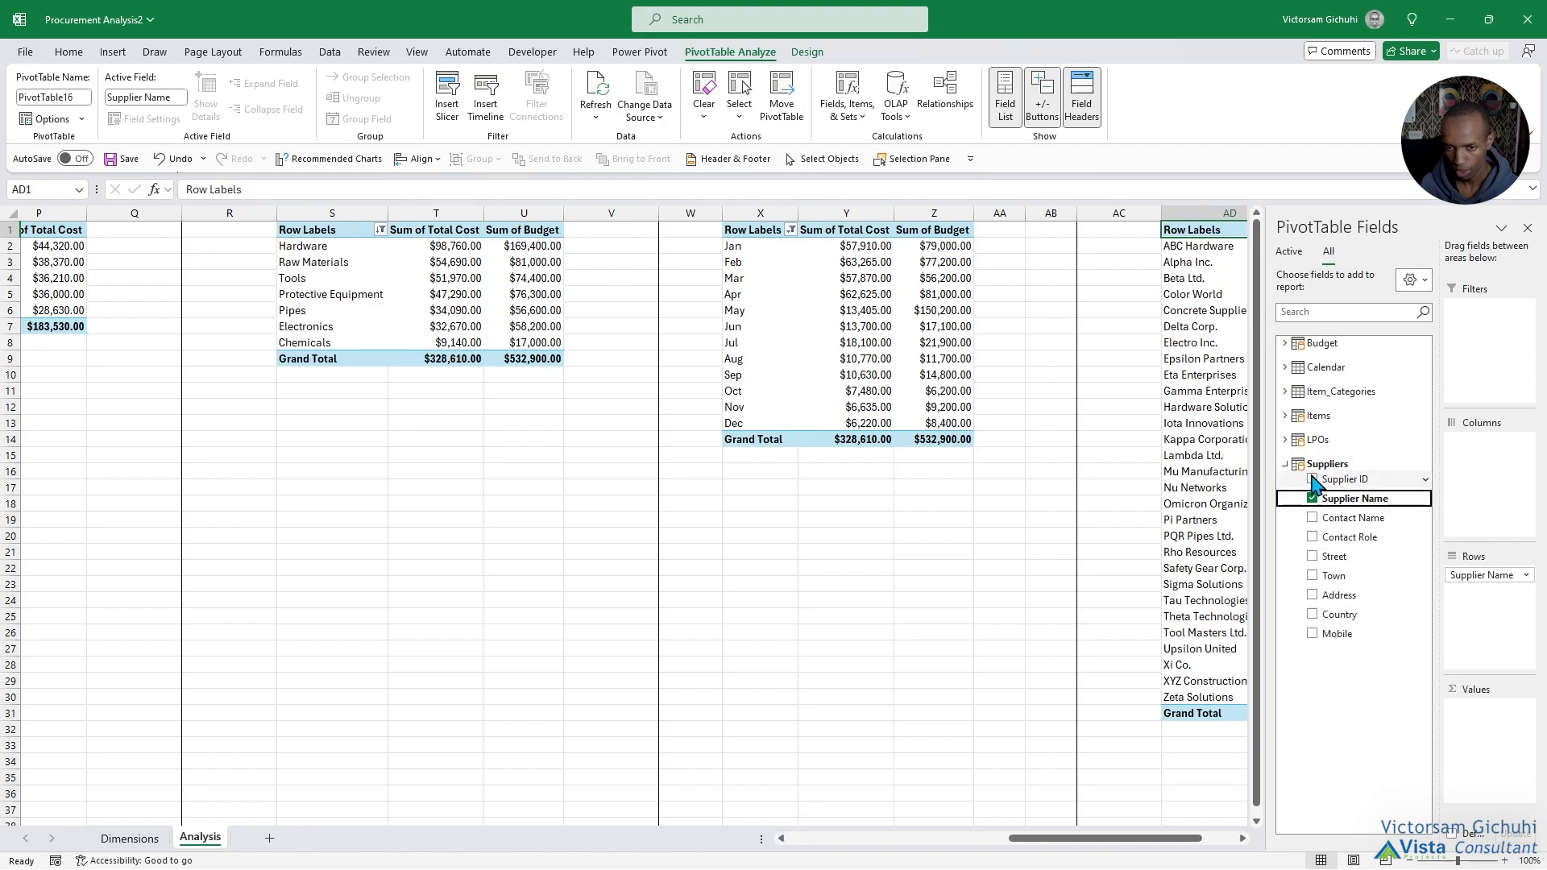
Add the LPOs table's Lead Time as a value in the supplier PivotTable at AD1, summarized by Average.
left_click(1285, 464)
left_click(1285, 440)
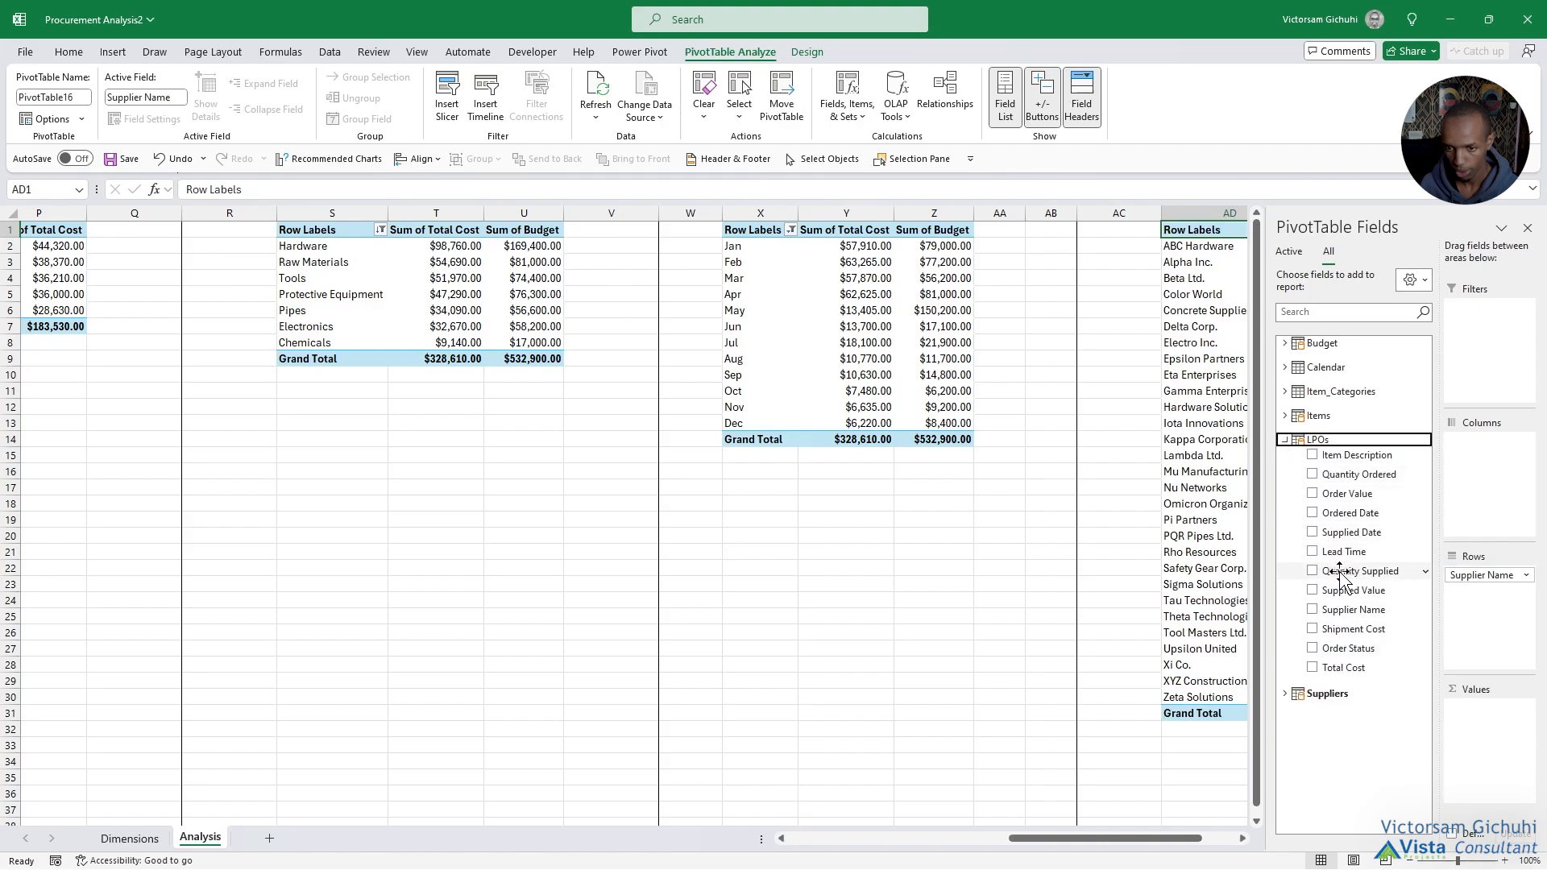
left_click_drag(1343, 552, 1473, 735)
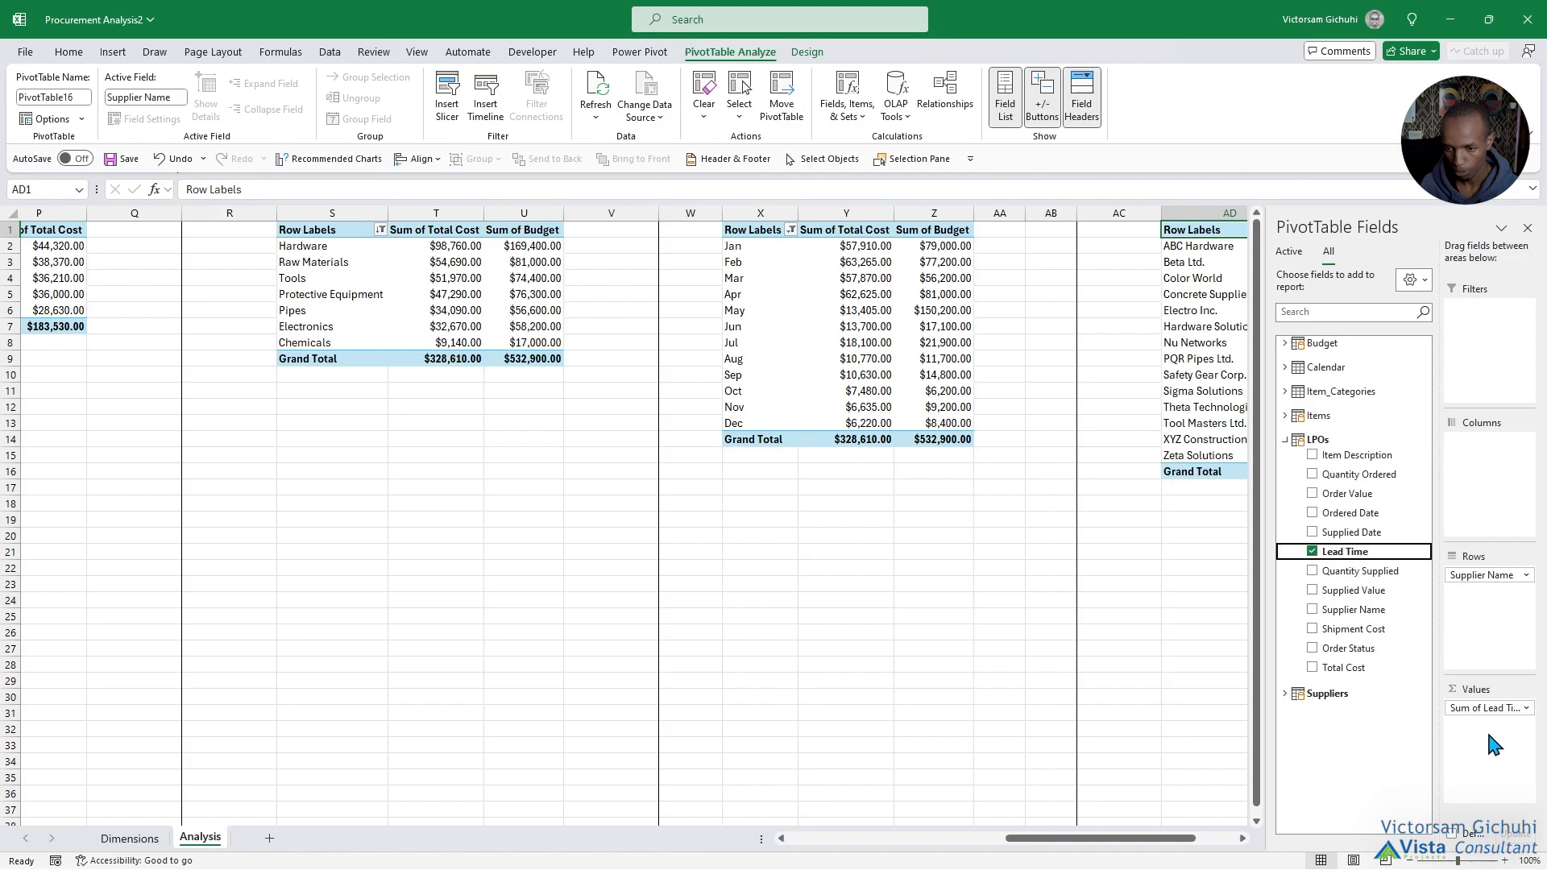
left_click(1506, 709)
left_click(1459, 691)
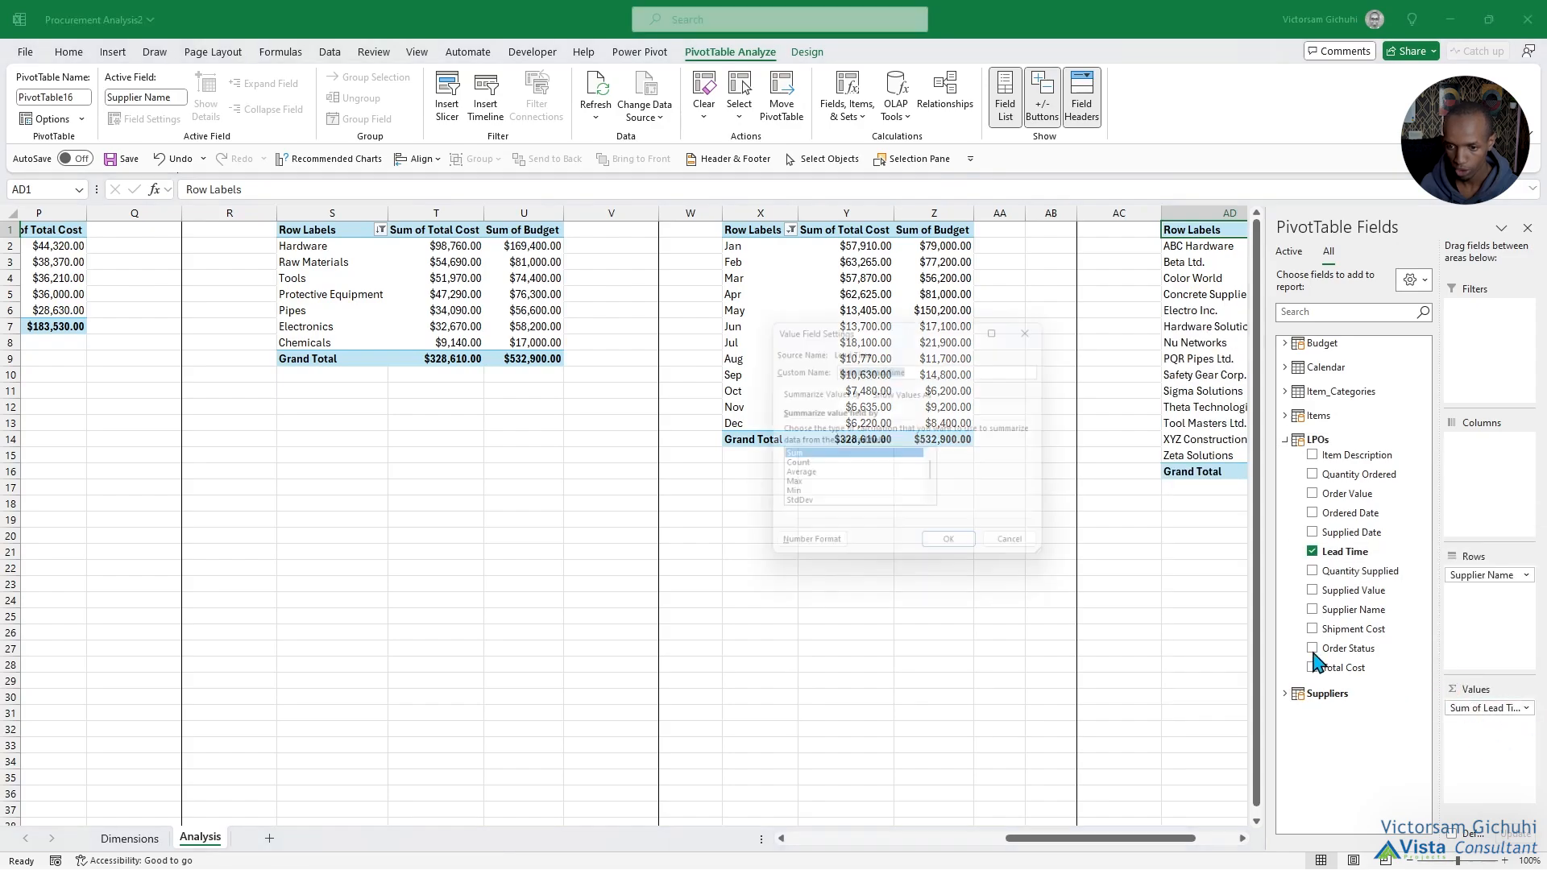
left_click(797, 478)
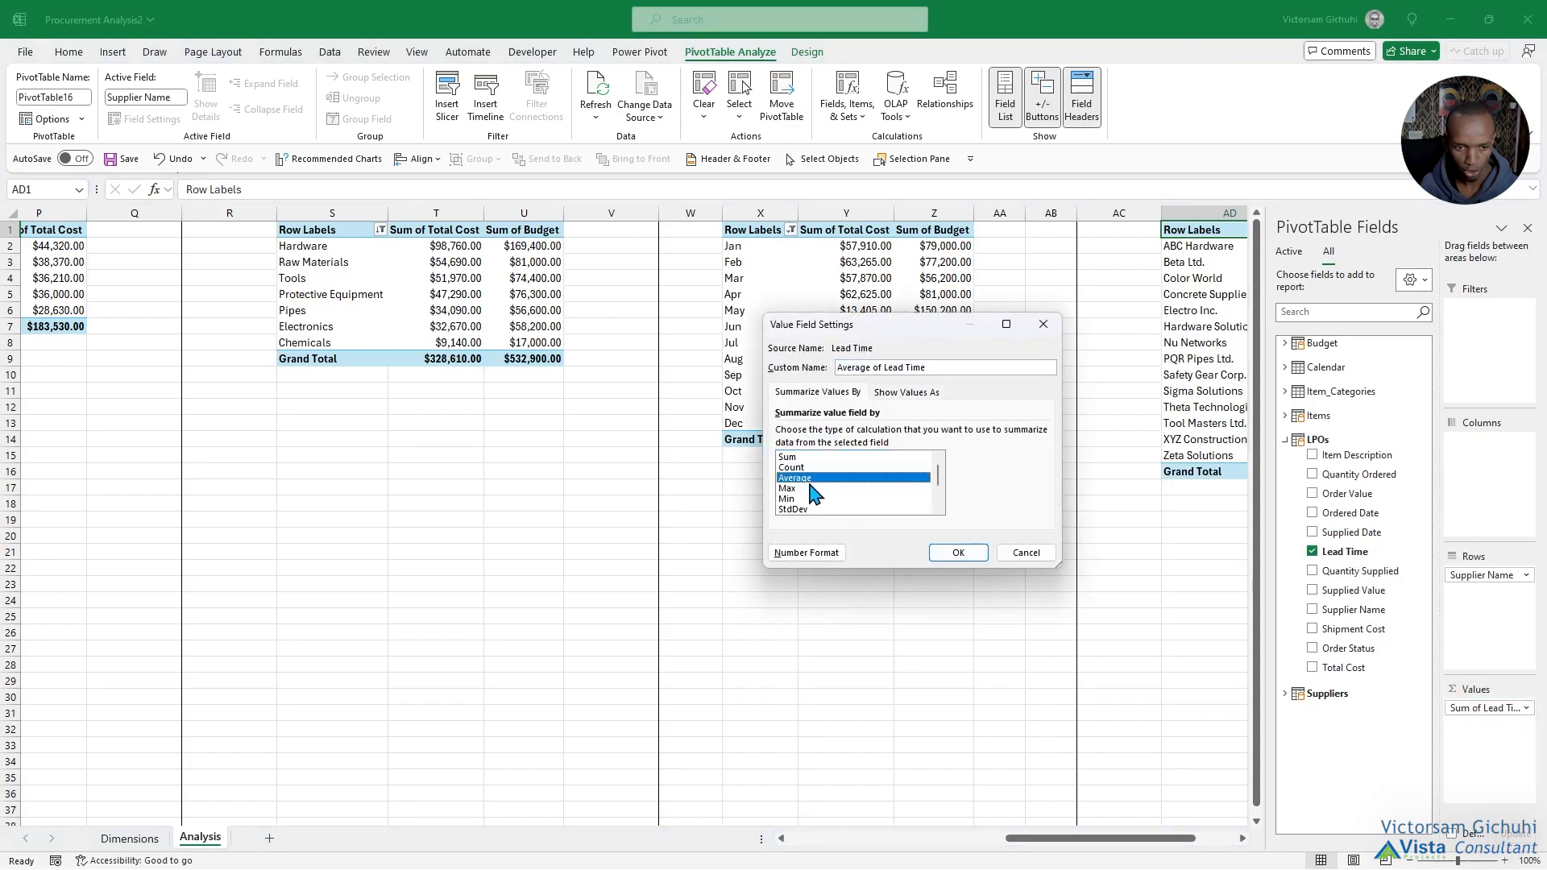
left_click(958, 553)
Format the Average of Lead Time values in the supplier PivotTable as Number with 0 decimal places.
left_click_drag(1120, 842, 1208, 846)
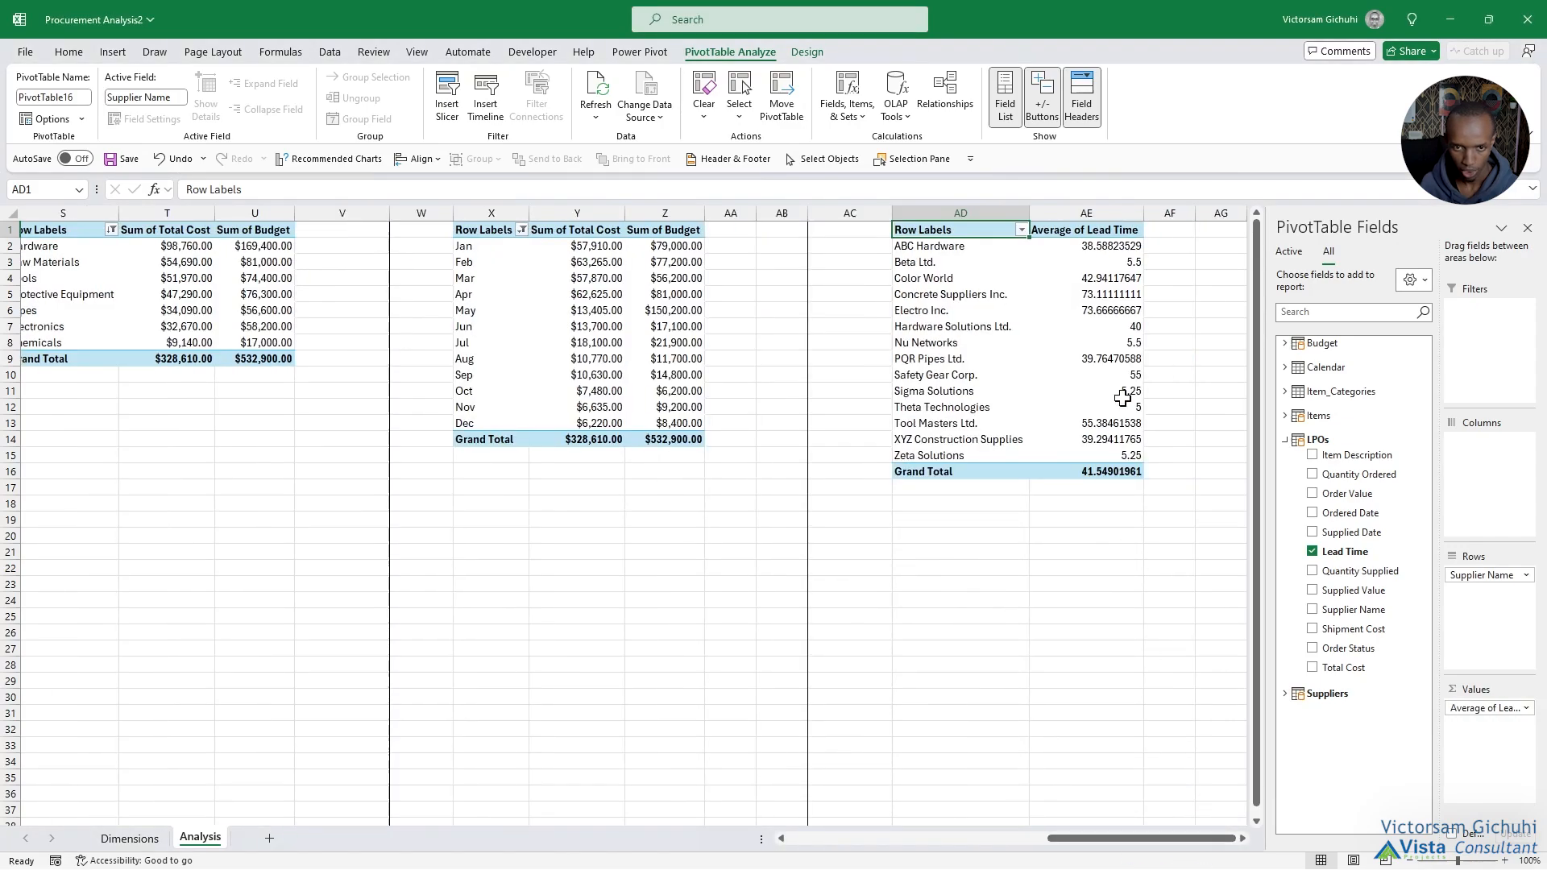
right_click(1111, 255)
left_click(1176, 322)
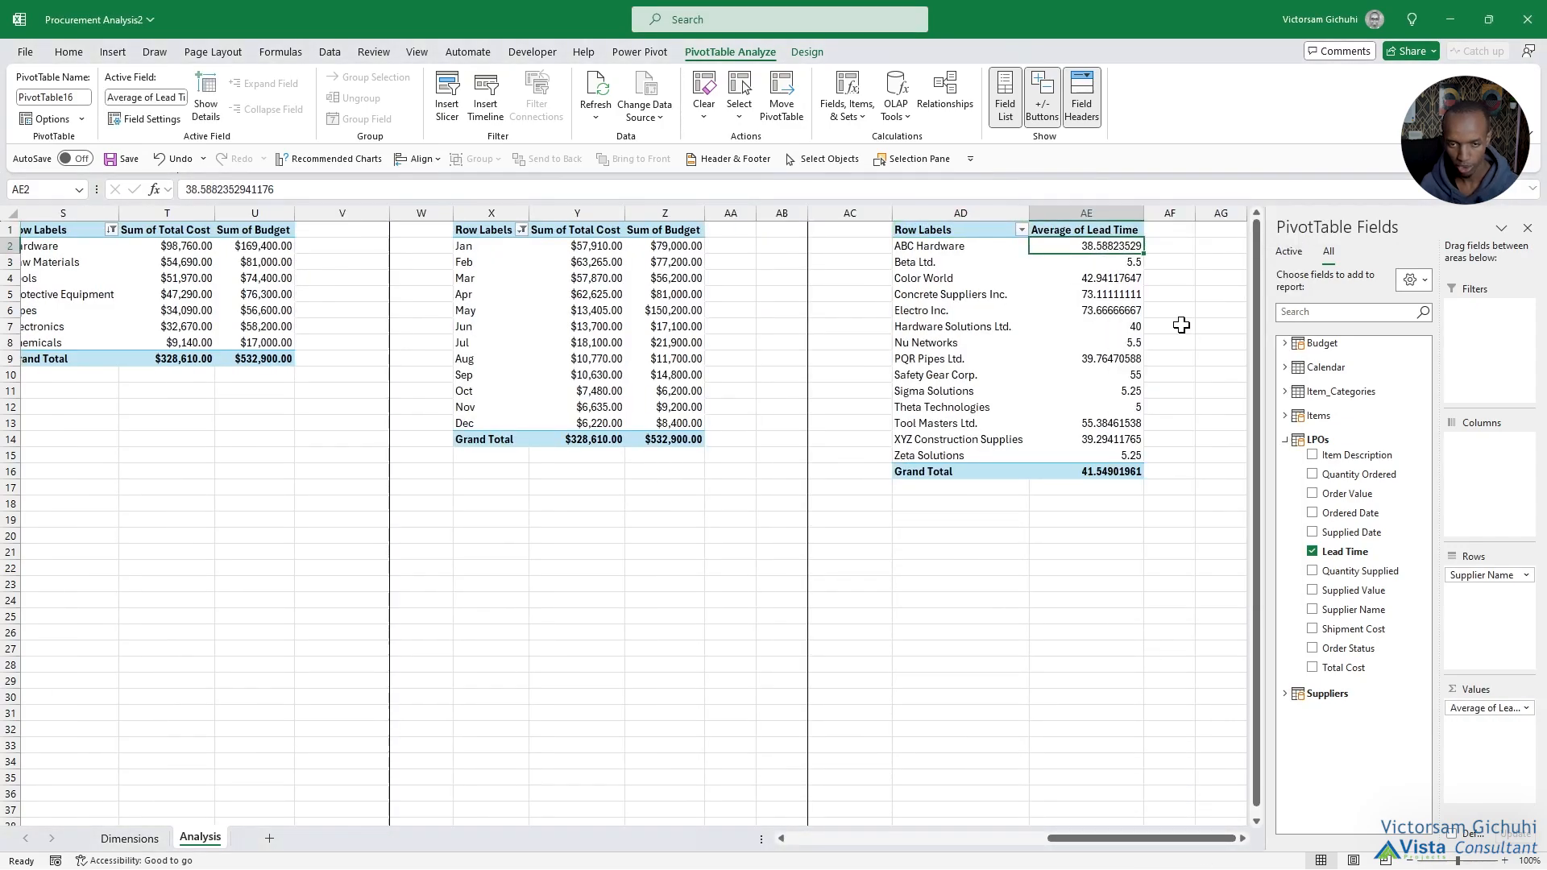
left_click(1001, 204)
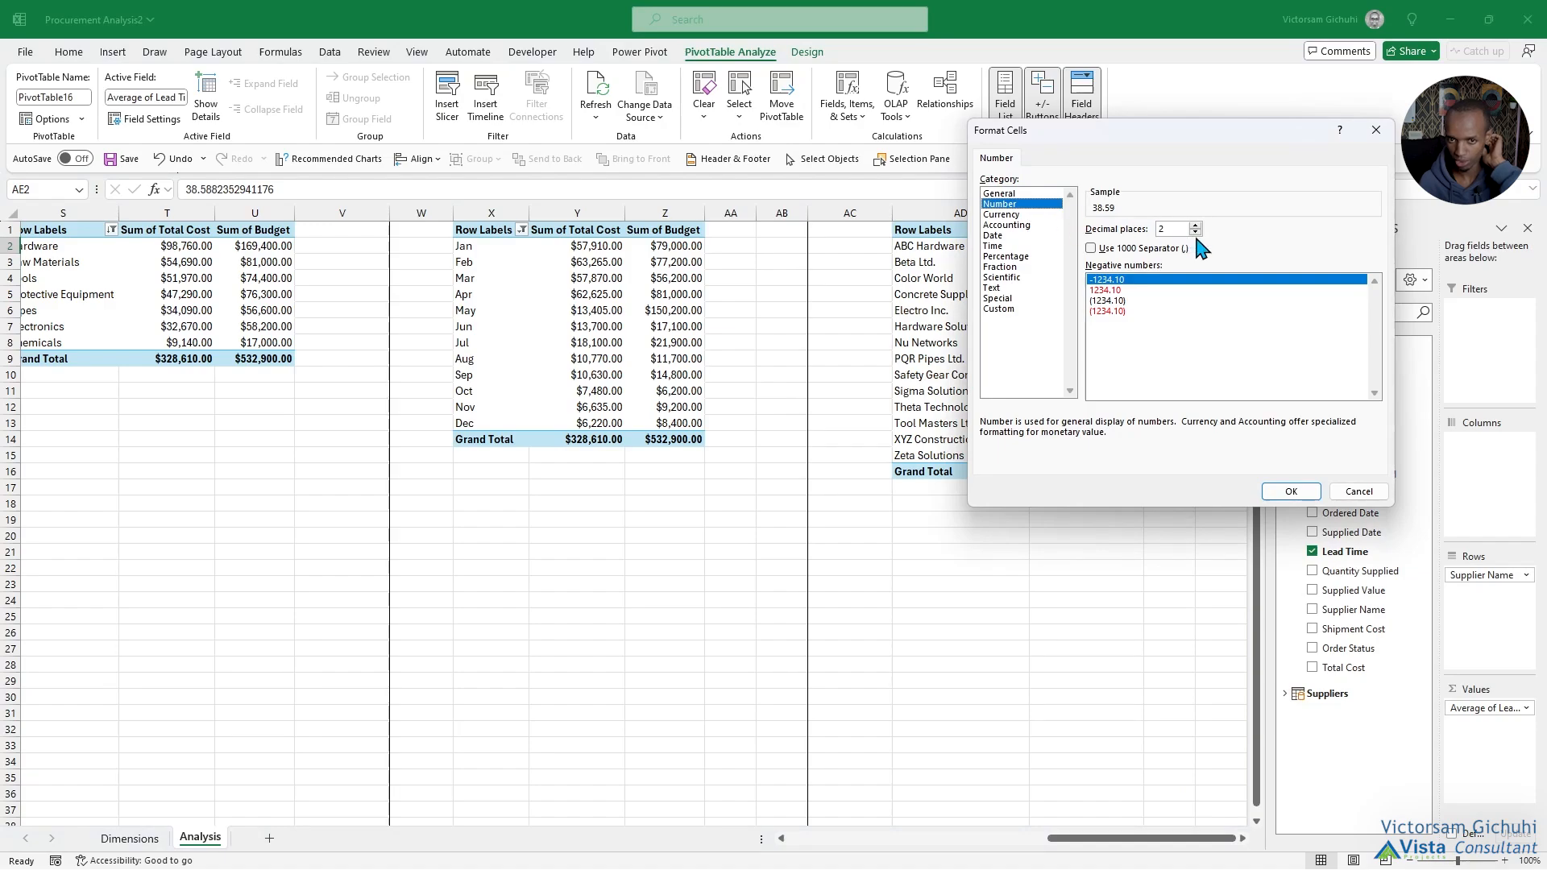
type("0")
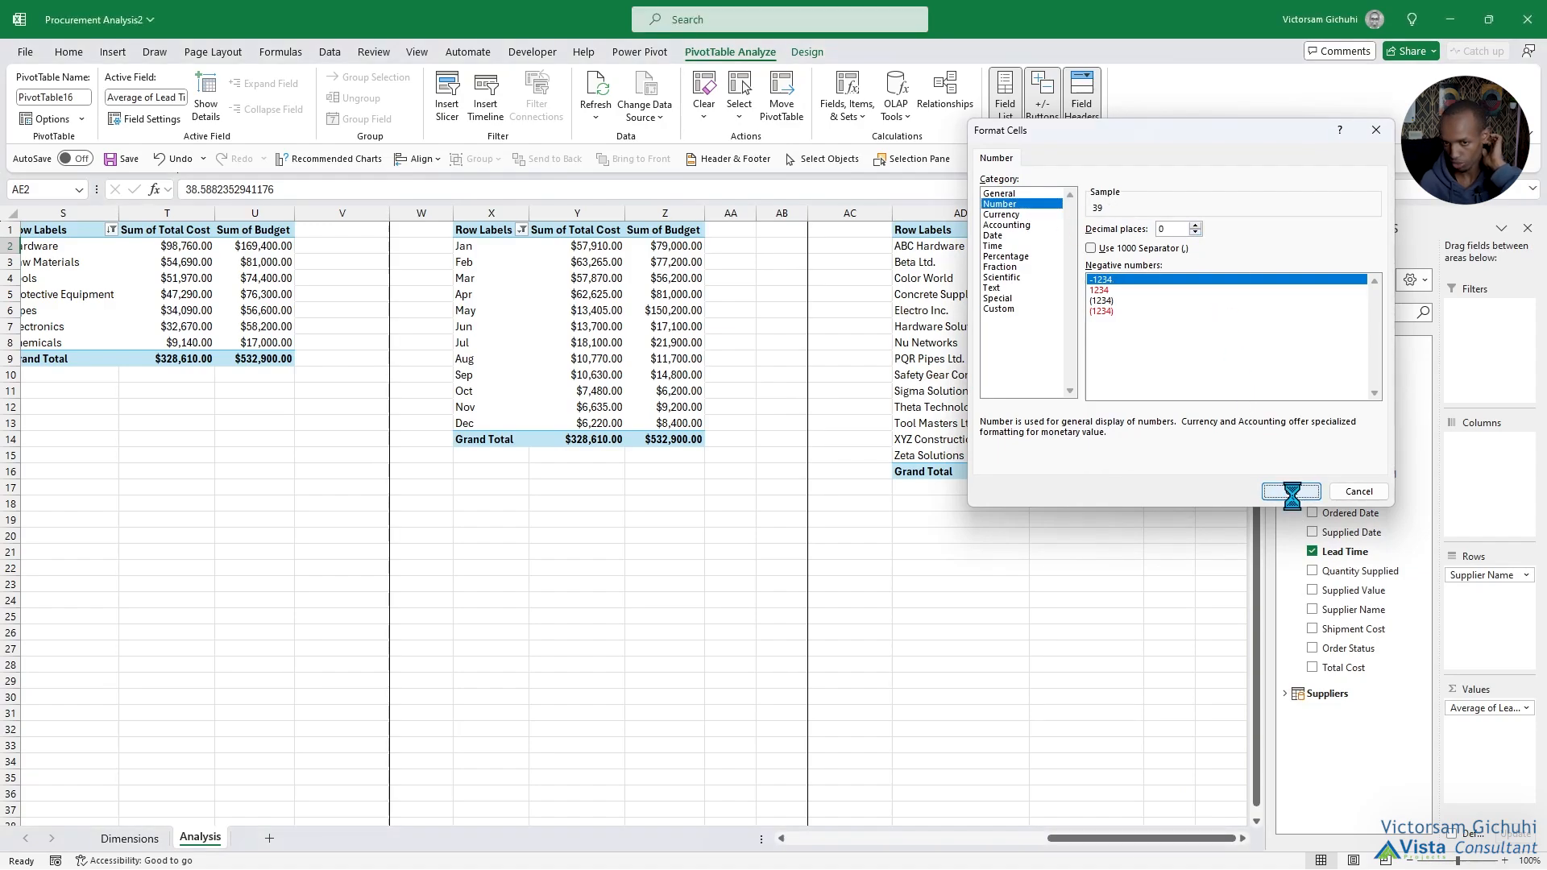
left_click(1290, 492)
left_click(1017, 376)
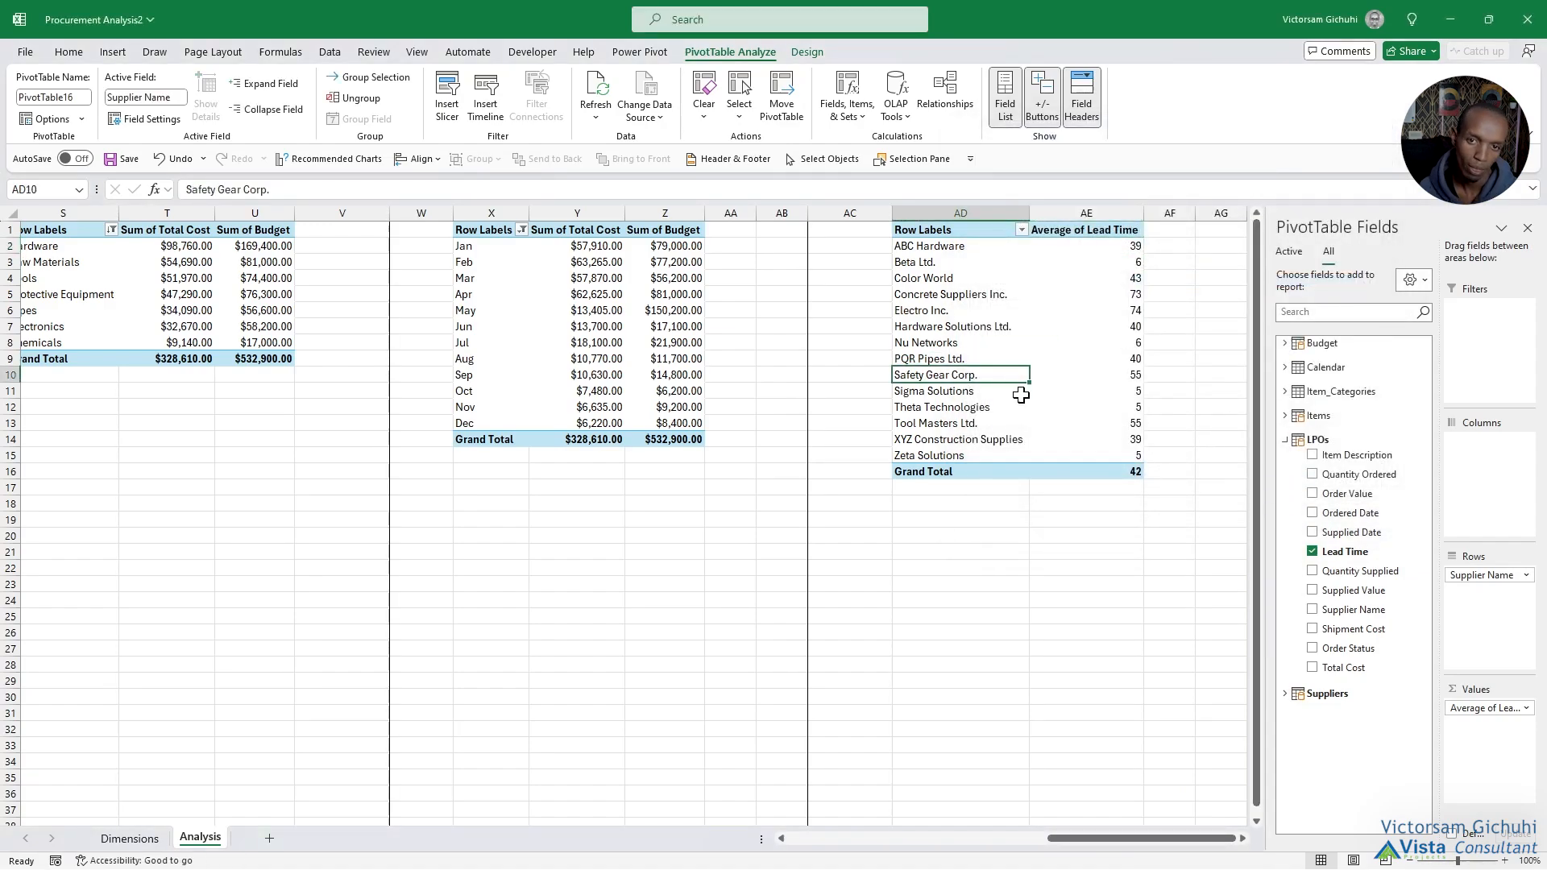
Add a new worksheet after the Analysis sheet and name it Dashboard.
left_click_drag(1058, 838, 730, 820)
left_click_drag(623, 816, 457, 736)
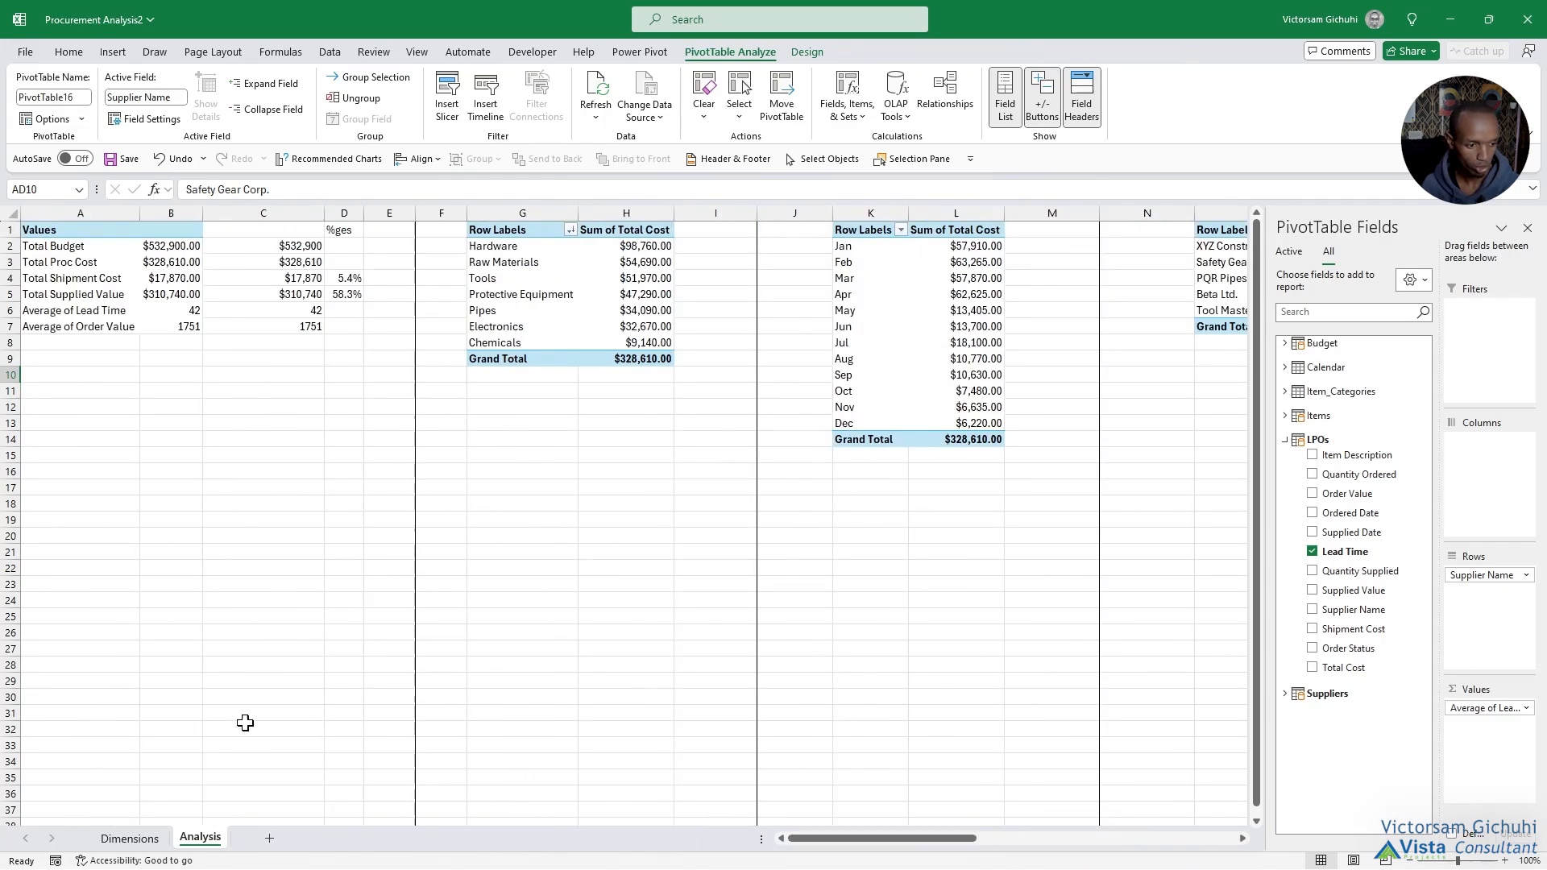
left_click(267, 839)
double_click(259, 838)
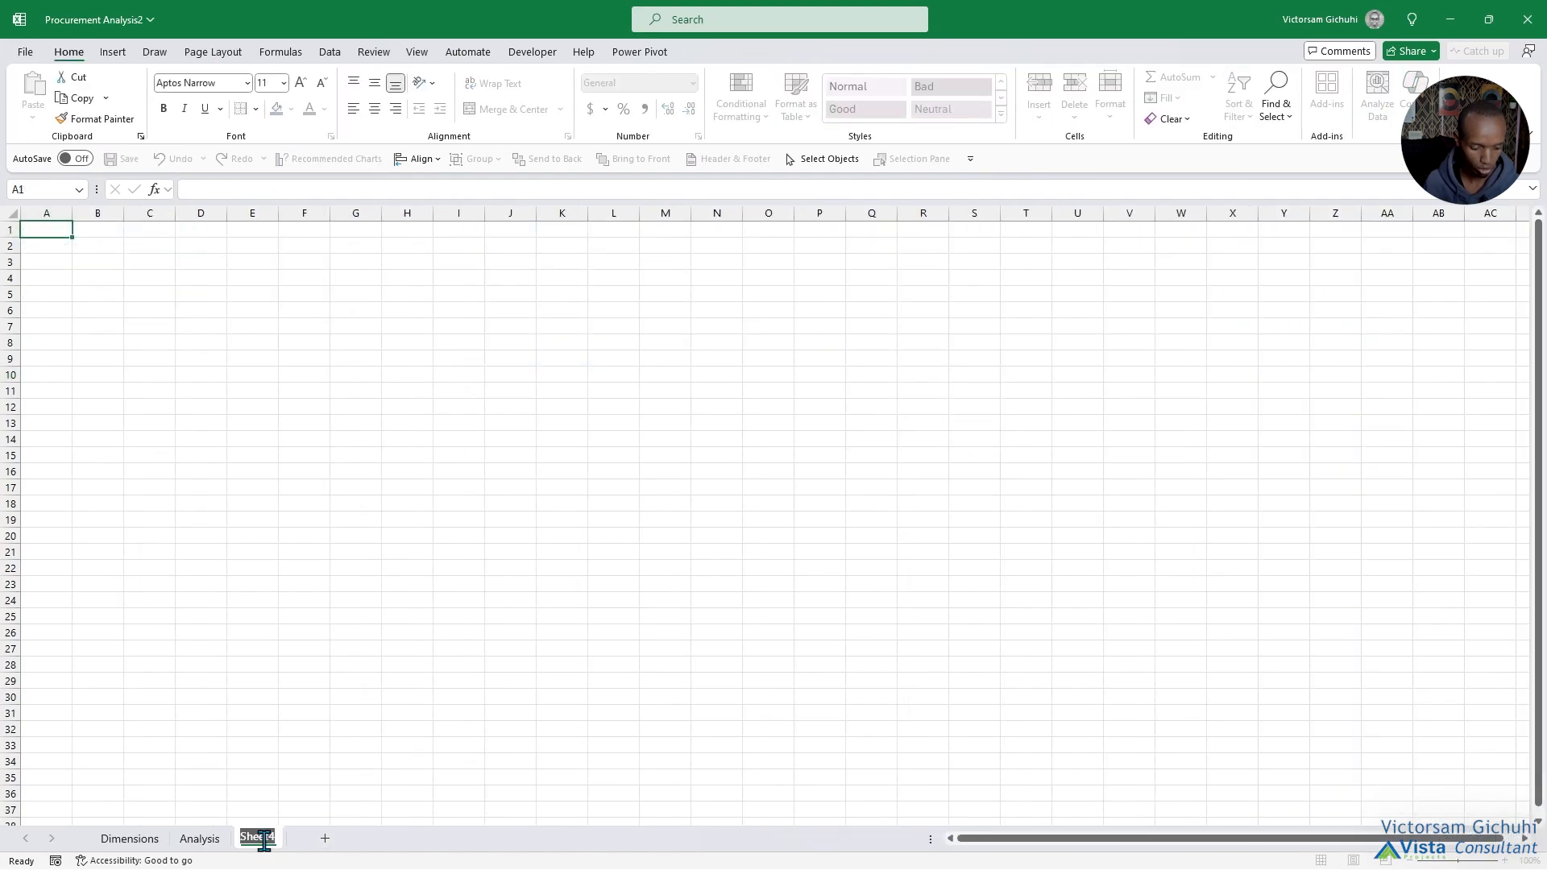
type("Dash")
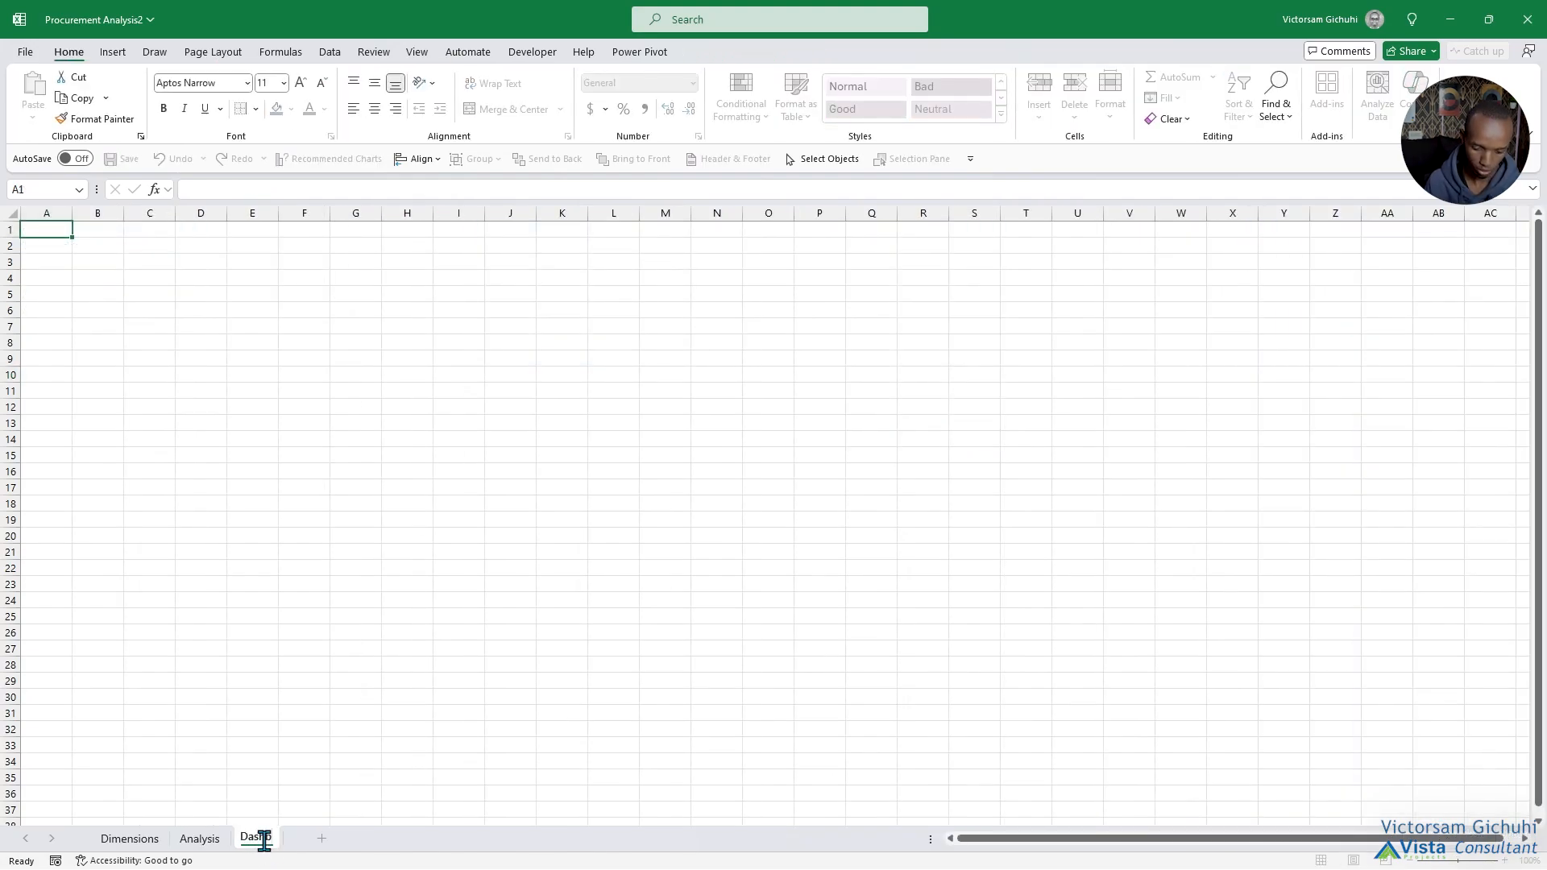